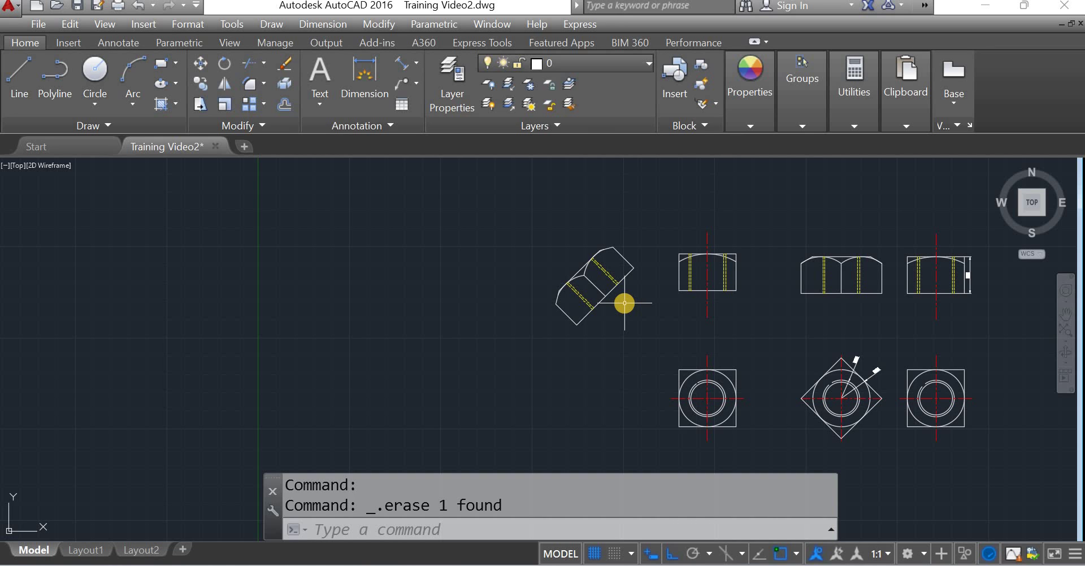
left_click(801, 444)
left_click(504, 213)
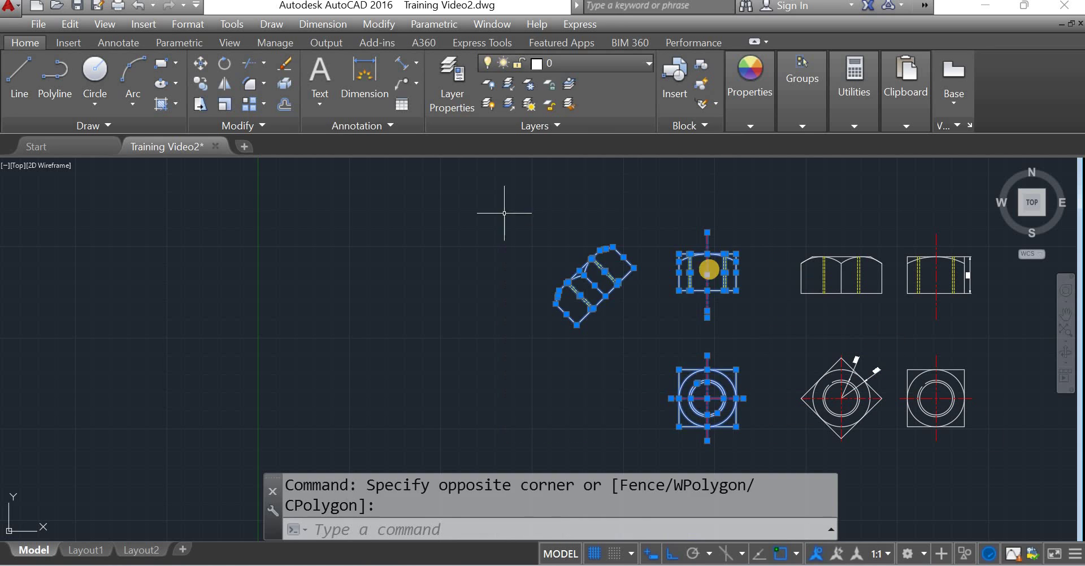
key("Escape")
left_click(992, 444)
left_click(768, 208)
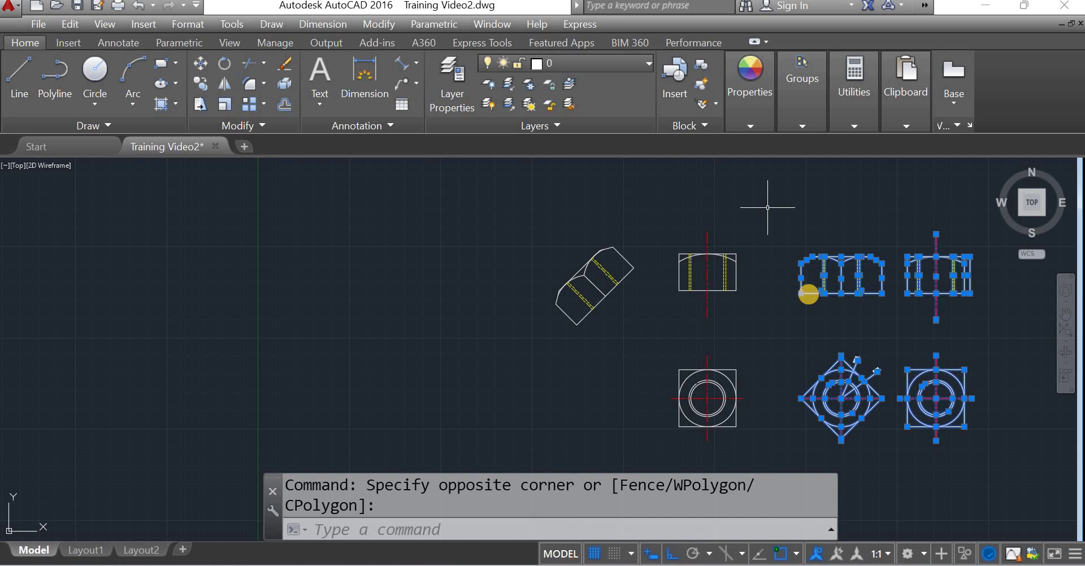
key("Escape")
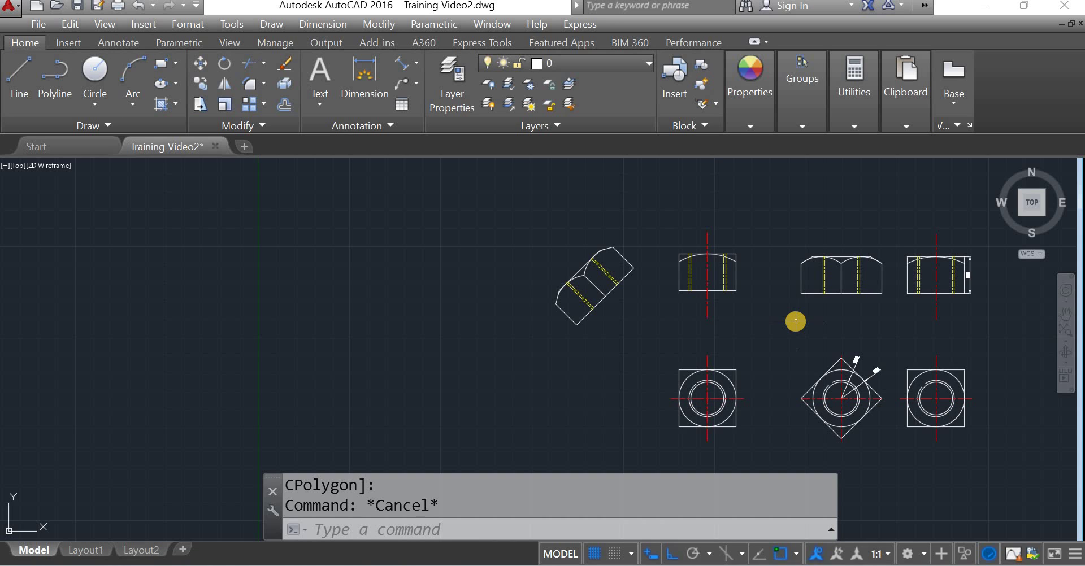
Draw a circle with a diameter of 100 in the empty area beside the existing nut views
left_click(94, 71)
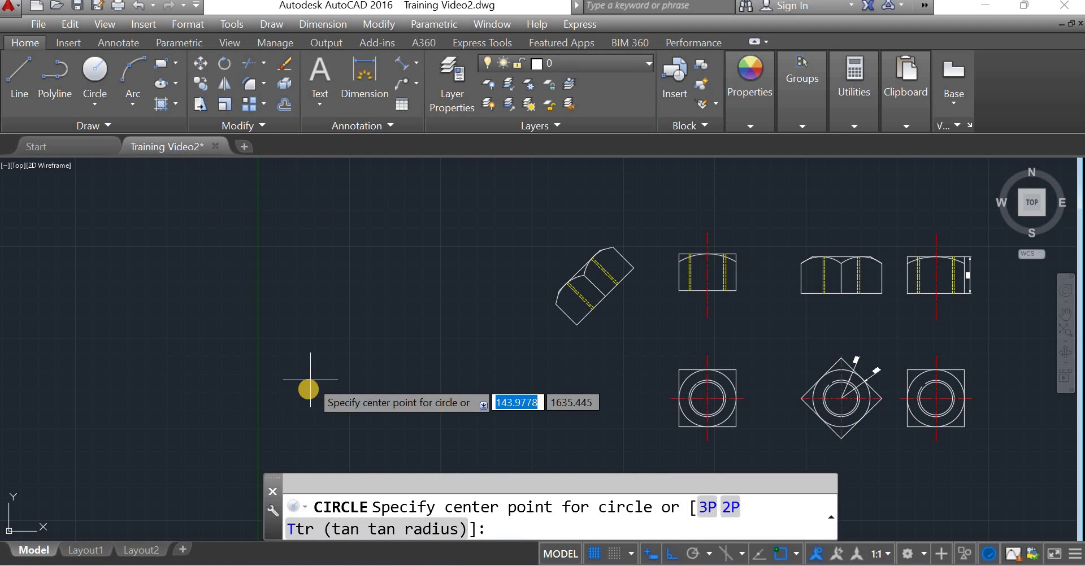
left_click(305, 396)
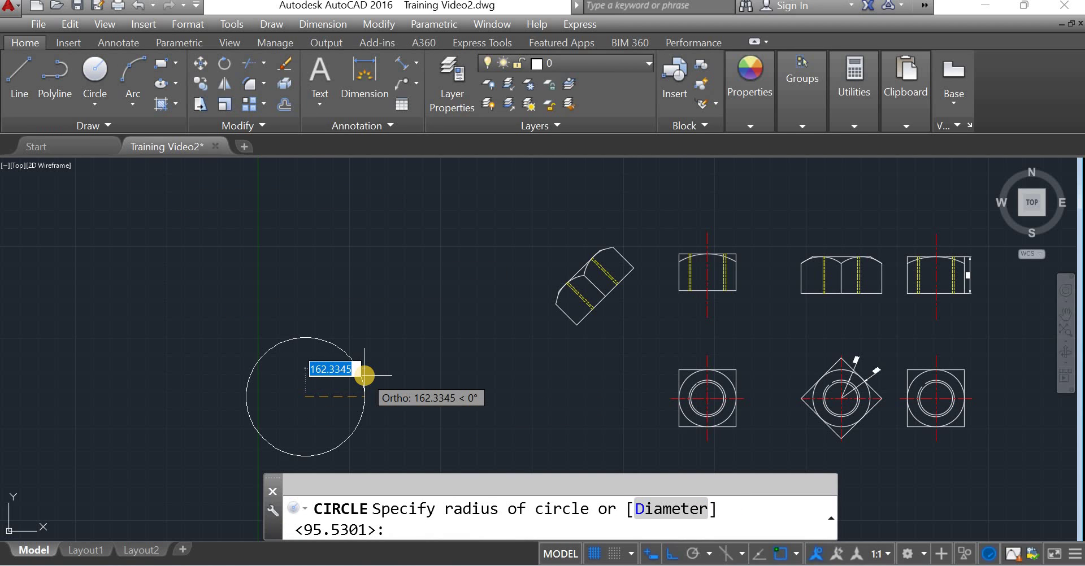
type("d")
key("Return")
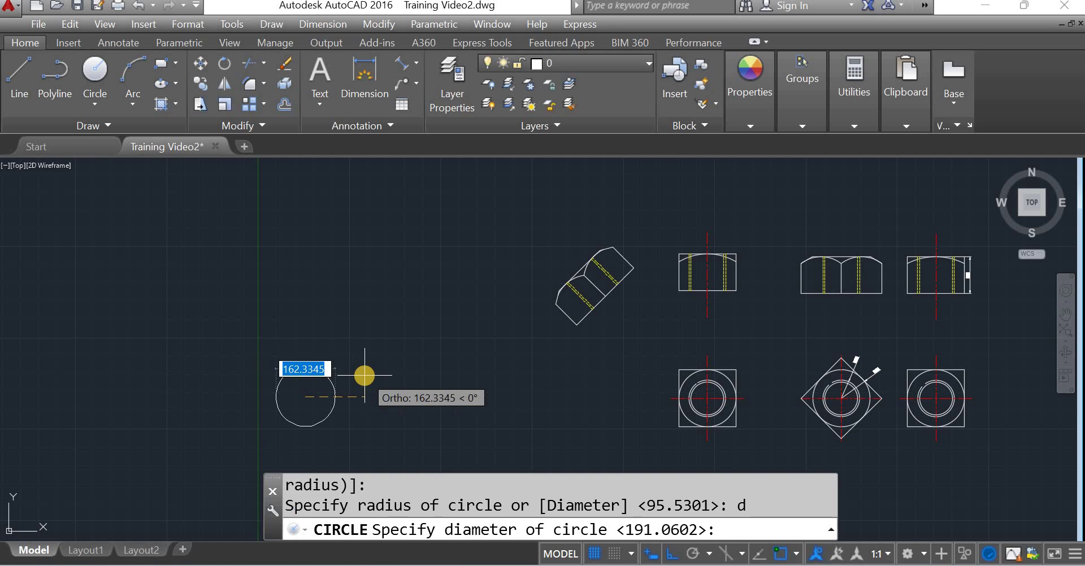
type("100")
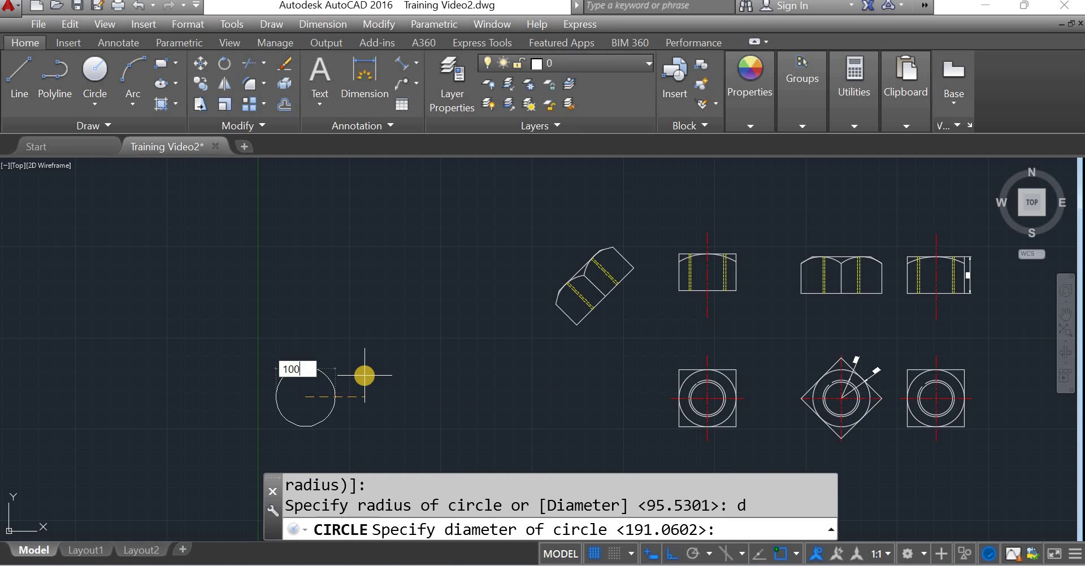
key("Return")
Move the new circle about 80 units horizontally, away from the existing nut views
left_click(303, 395)
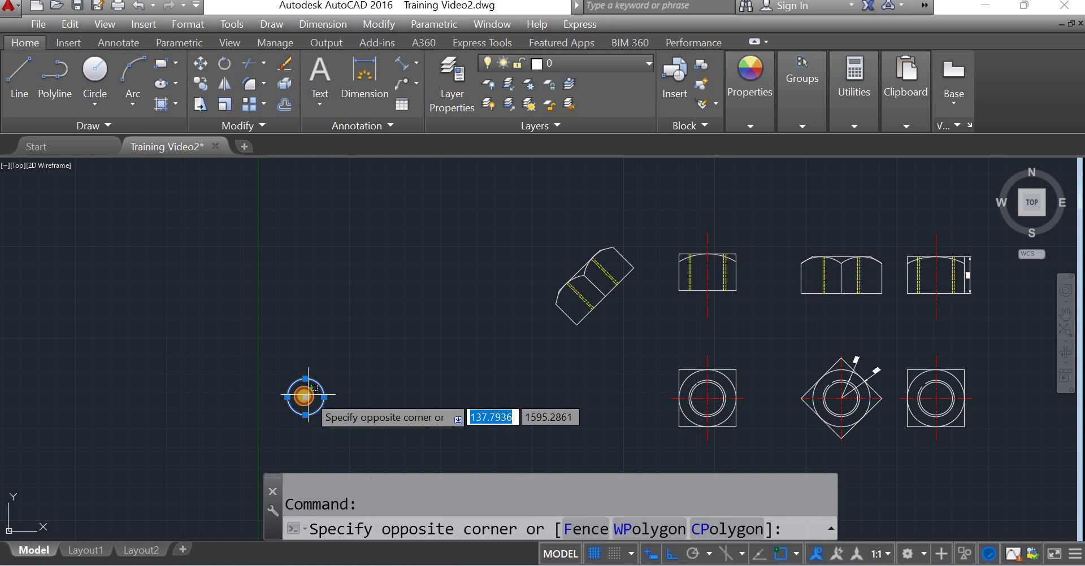
left_click(306, 396)
left_click(305, 397)
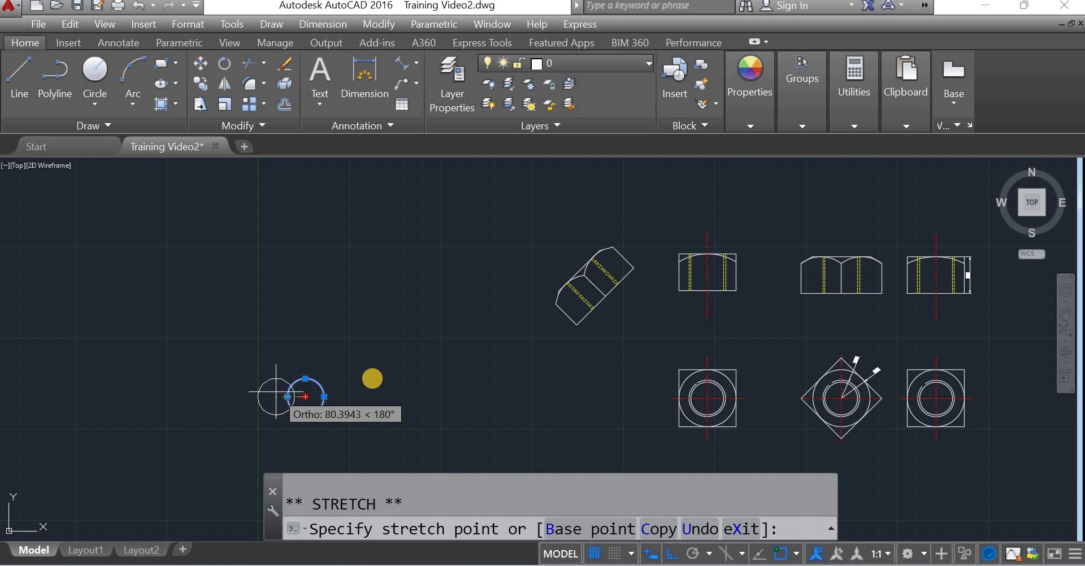
left_click(277, 397)
key("Escape")
scroll(372, 378, "up", 2)
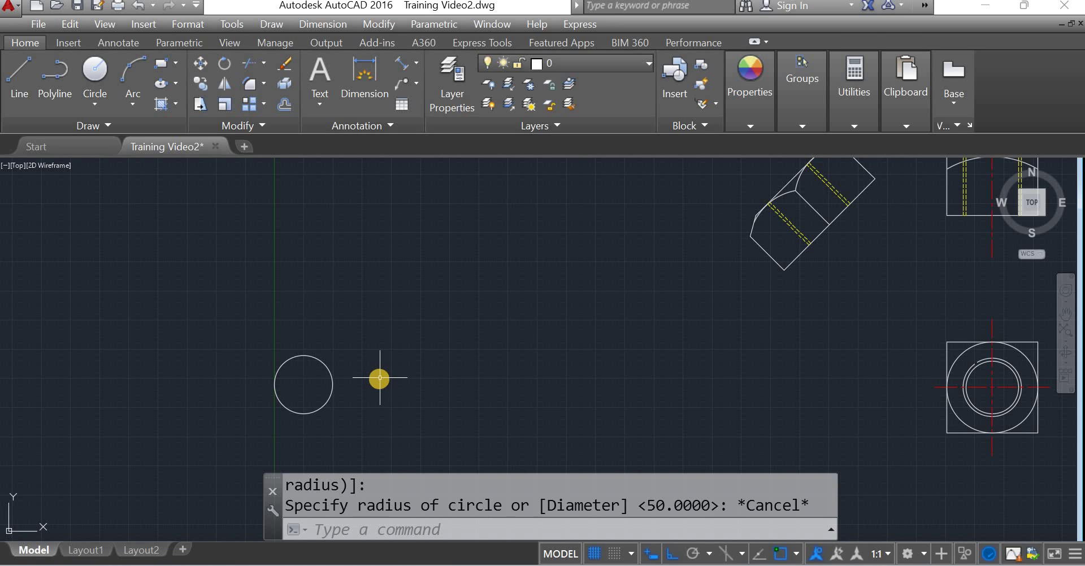
Draw a concentric circle with a diameter of 150 around the first circle
left_click(96, 76)
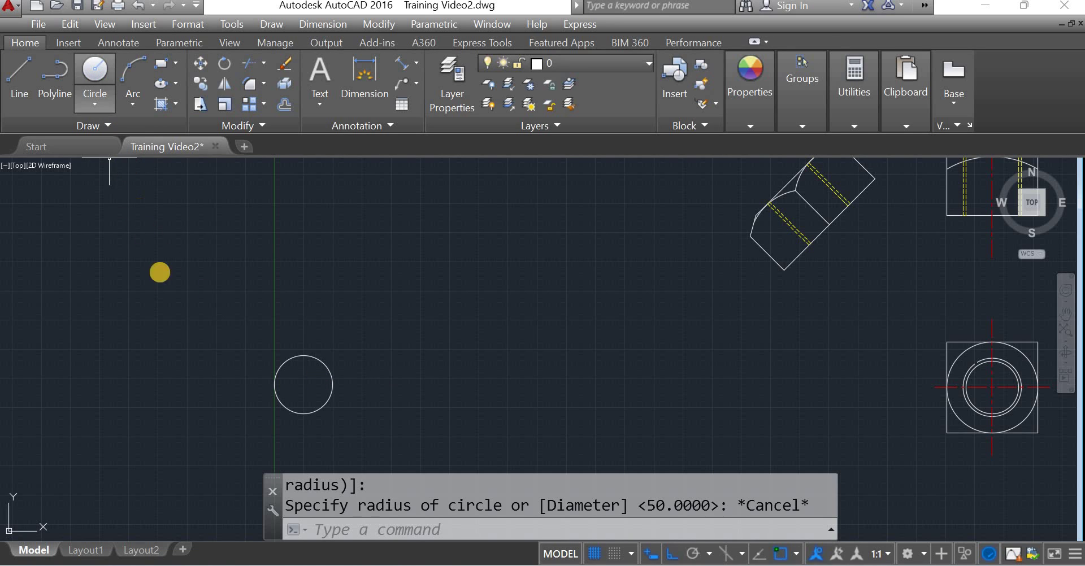
left_click(303, 384)
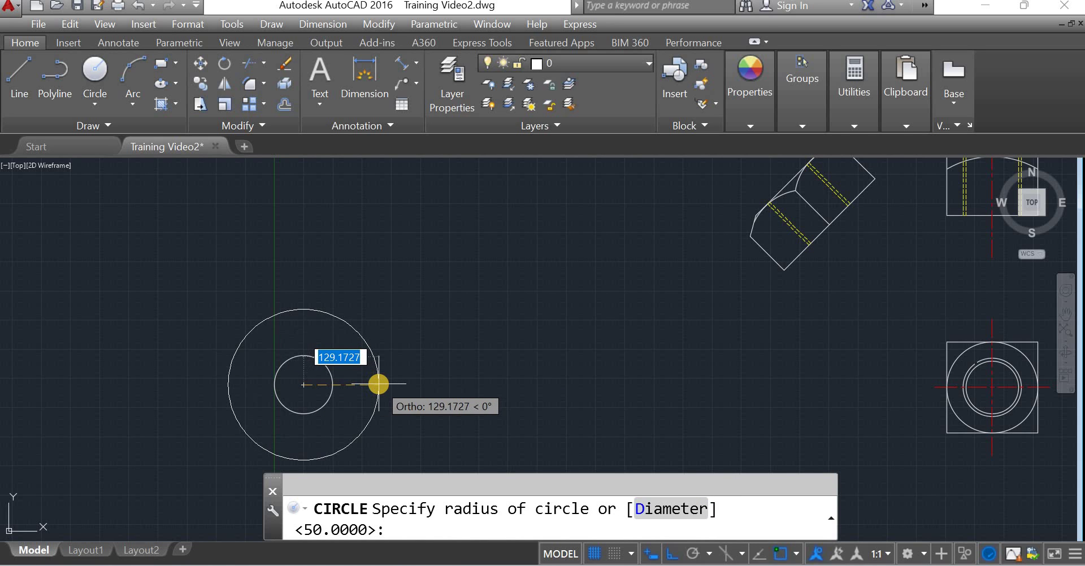
type("d")
key("Return")
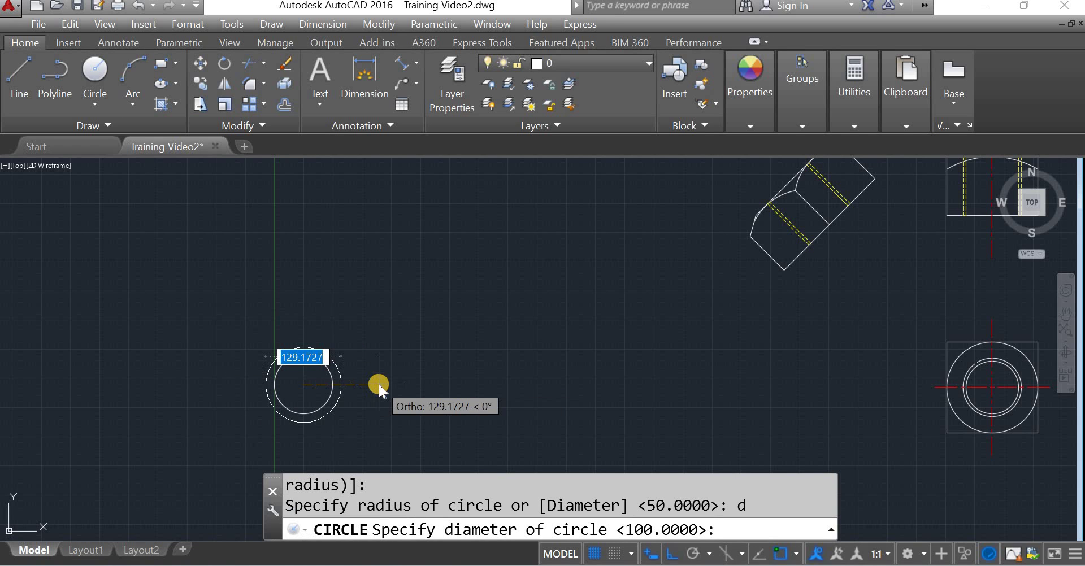
type("150")
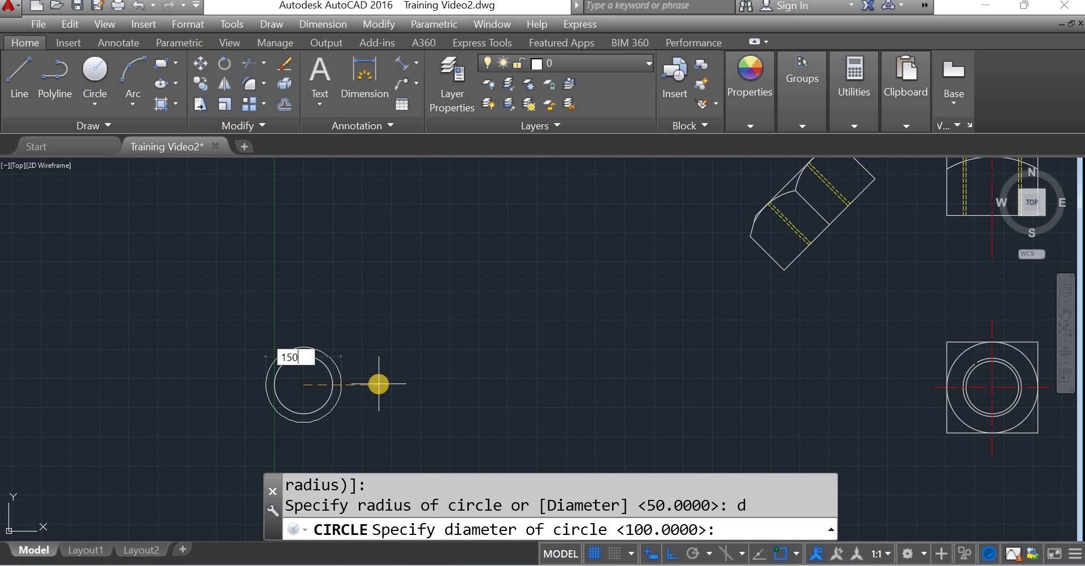
key("Return")
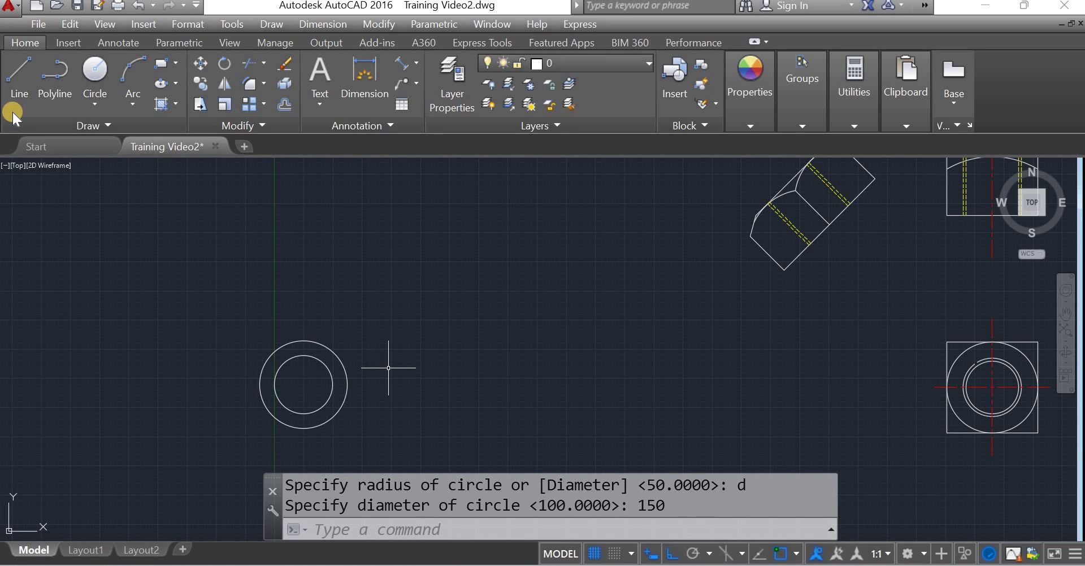
Draw a vertical line upward and a horizontal line to the right from the circles' shared centre
left_click(17, 77)
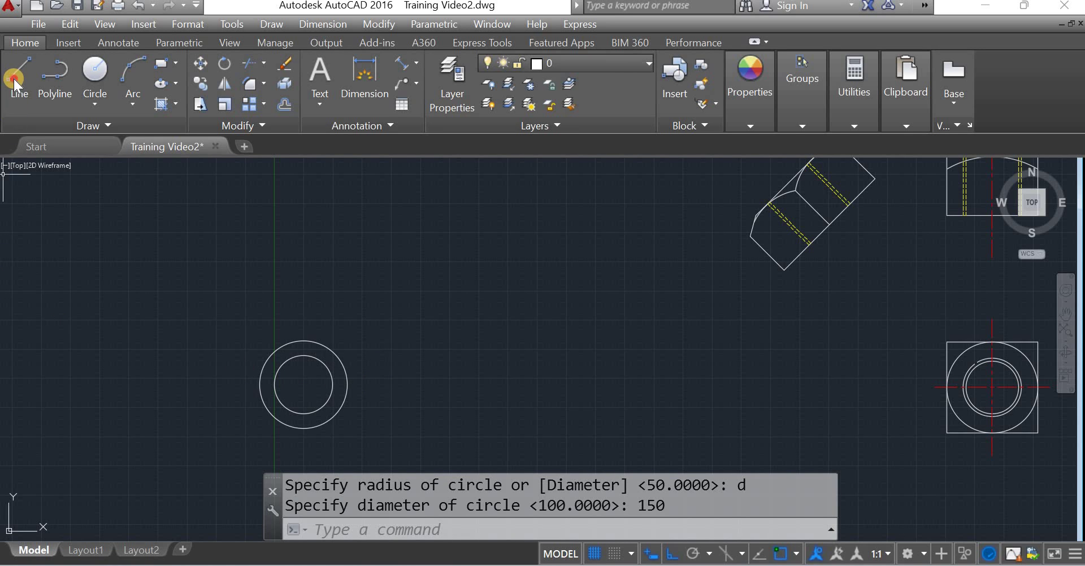
left_click(303, 385)
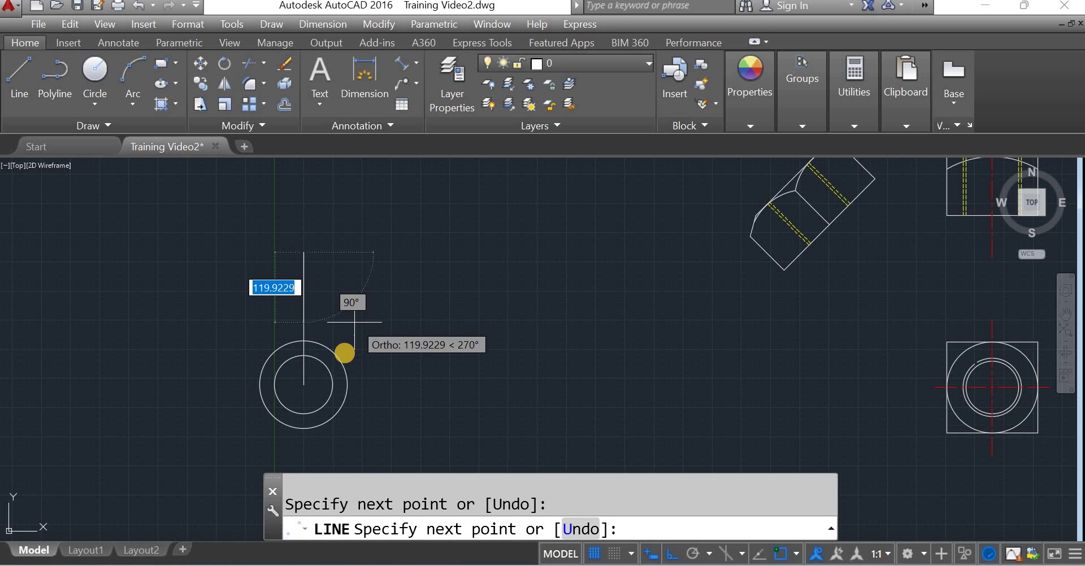
key("Return")
key("Return")
left_click(306, 384)
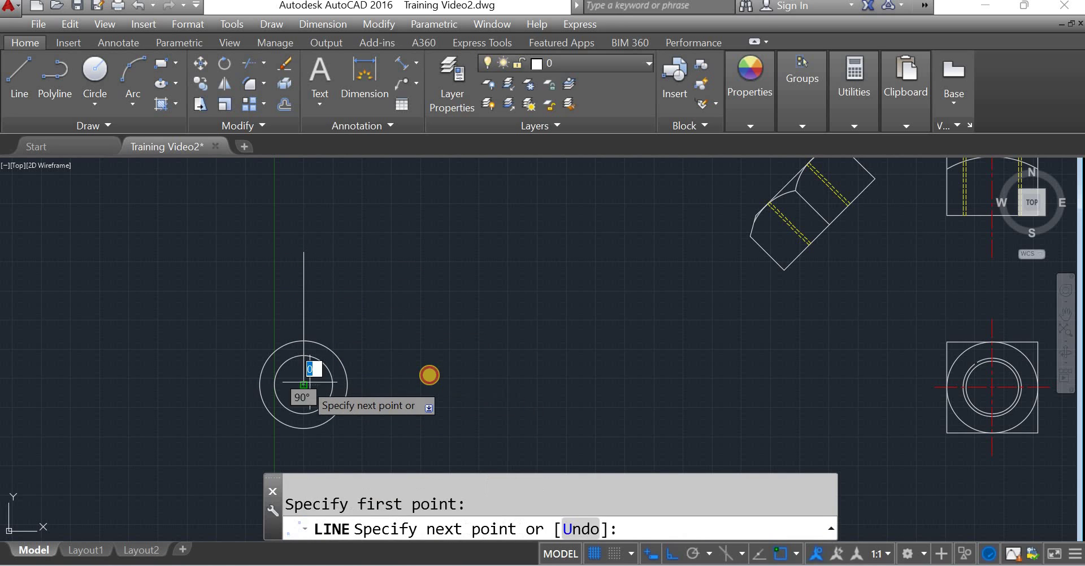
left_click(429, 375)
key("Return")
Move the vertical line by its midpoint onto the circles' centre
left_click(302, 314)
left_click(235, 285)
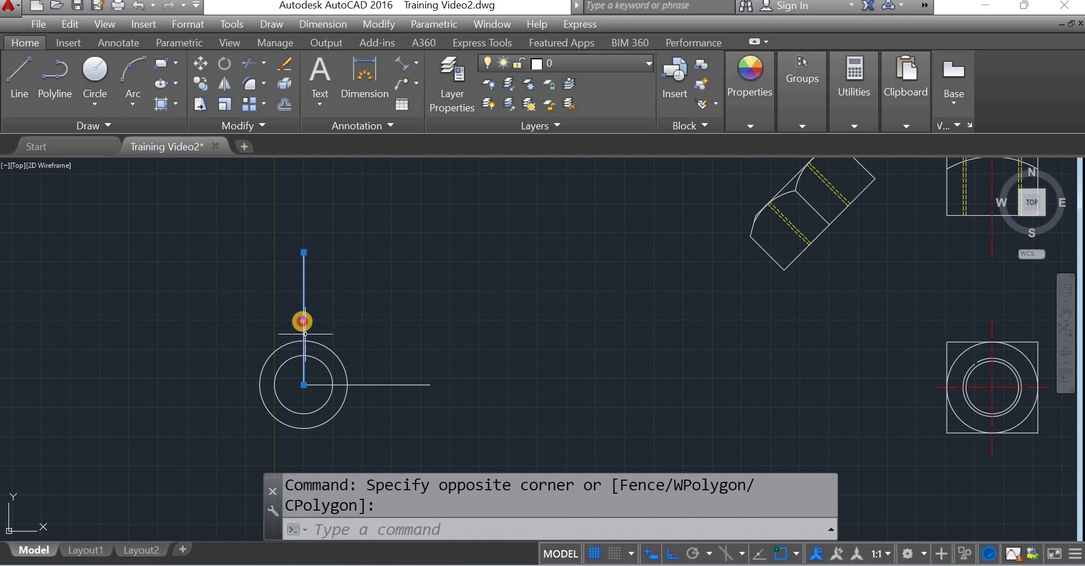
left_click(303, 318)
left_click(304, 385)
key("Return")
left_click(430, 385)
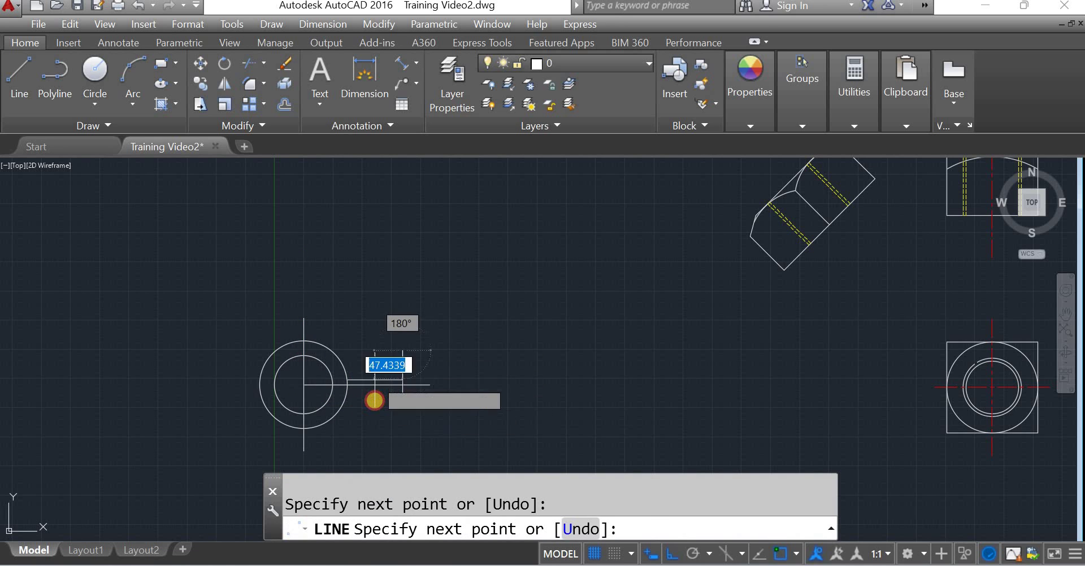
left_click(375, 401)
key("Escape")
key("Escape")
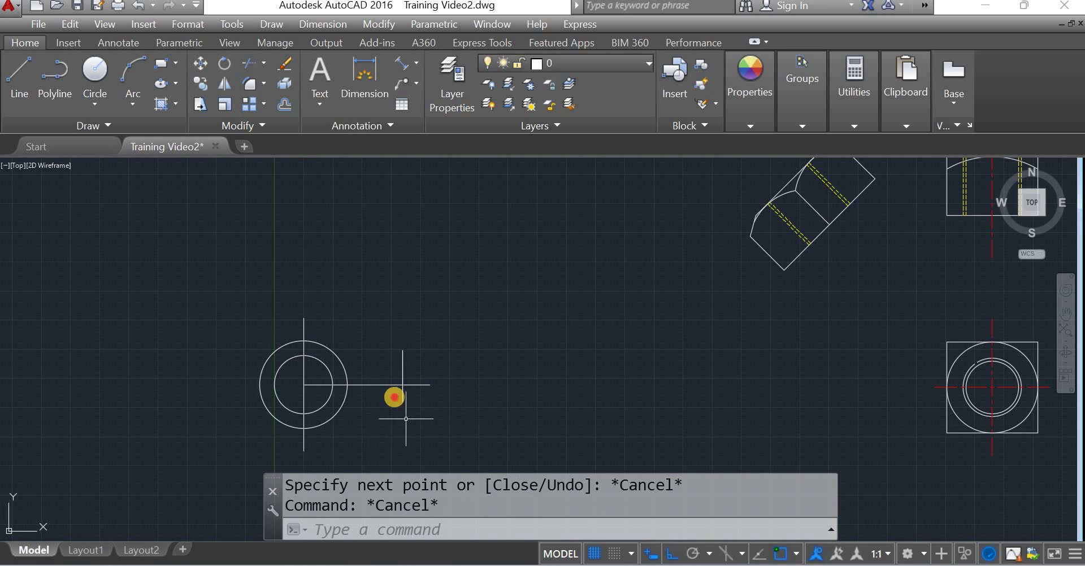
left_click(433, 410)
left_click(398, 347)
key("Delete")
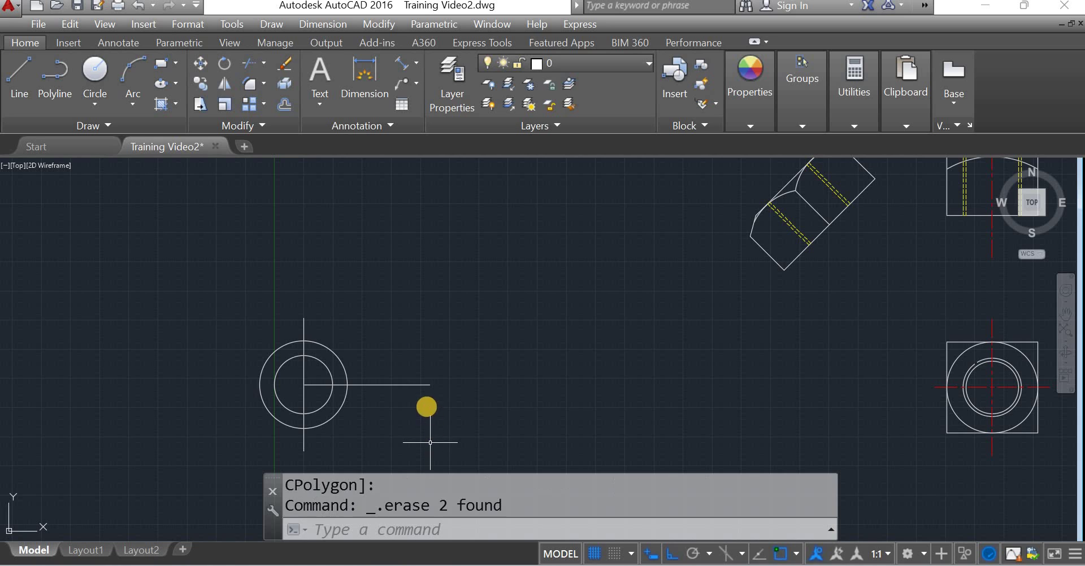
Move the horizontal line so that its midpoint lies on the circles' centre
left_click(430, 427)
left_click(385, 324)
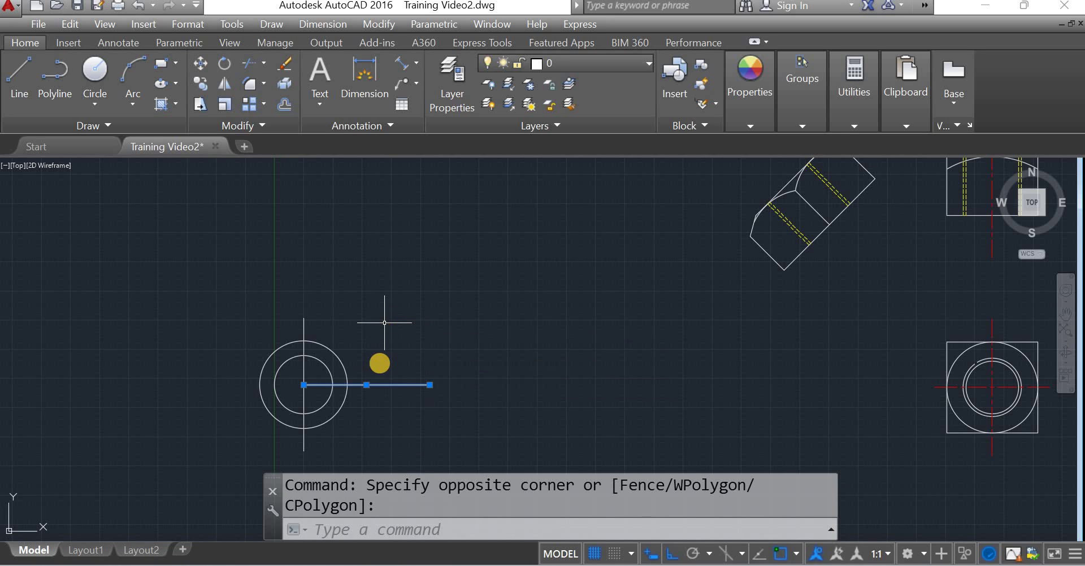
type("m")
key("Return")
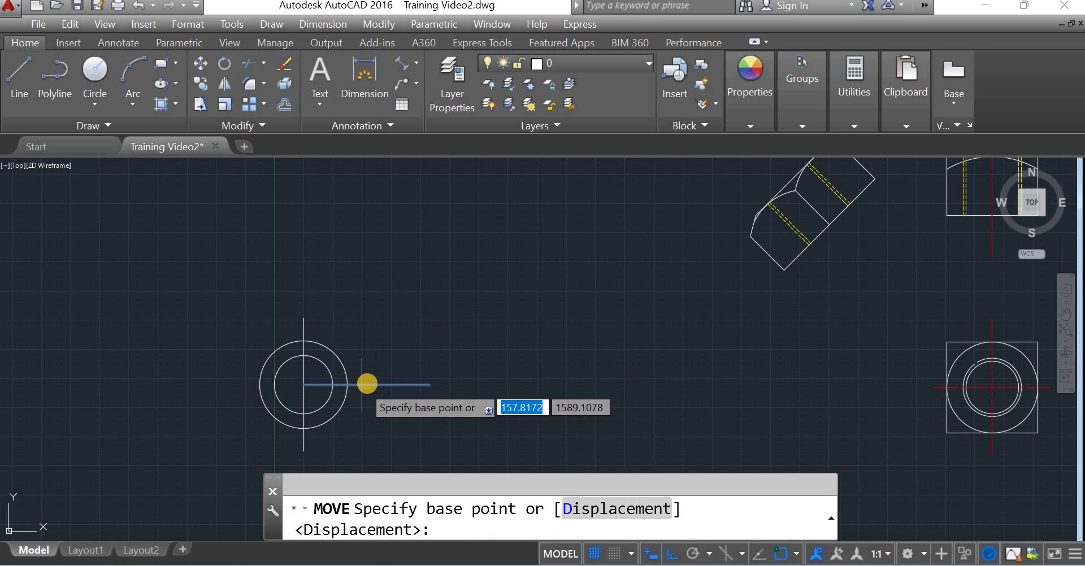
left_click(304, 385)
key("Escape")
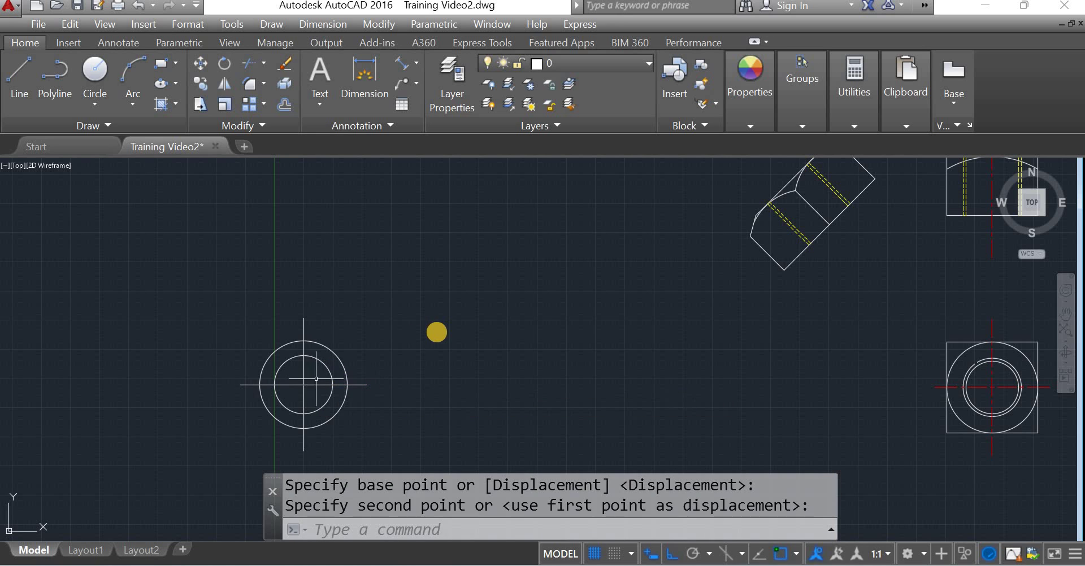
Assign the two crossing lines through the circles to the Centre Line layer
left_click(305, 376)
left_click(507, 63)
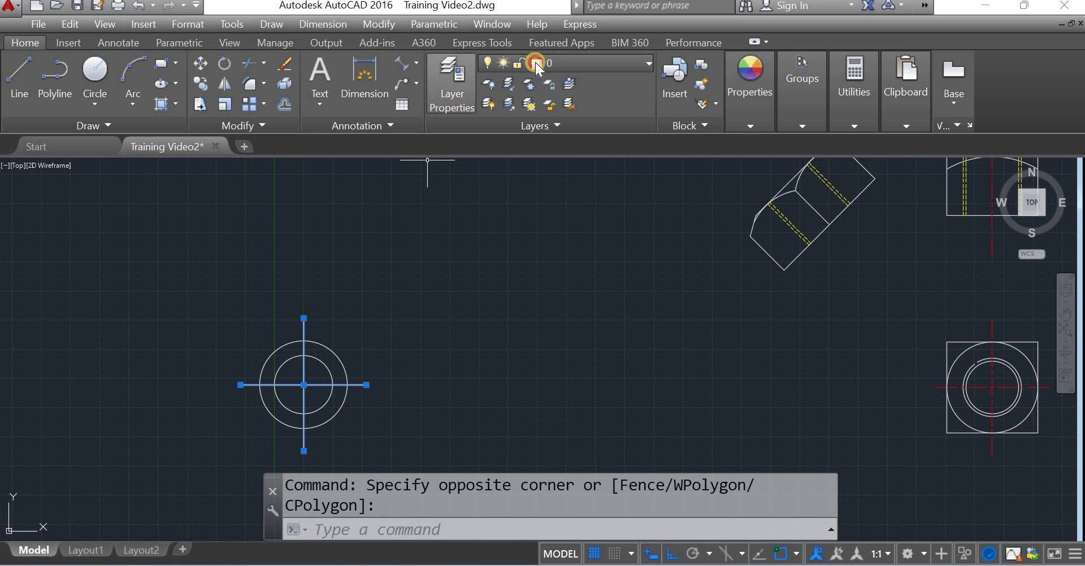
left_click(535, 62)
left_click(503, 258)
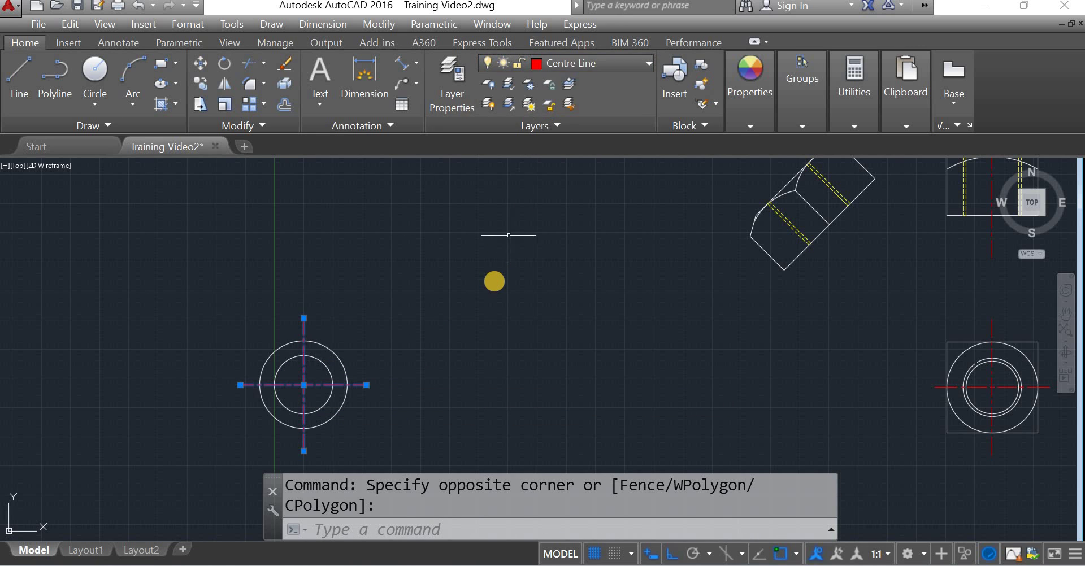
left_click(450, 256)
key("Escape")
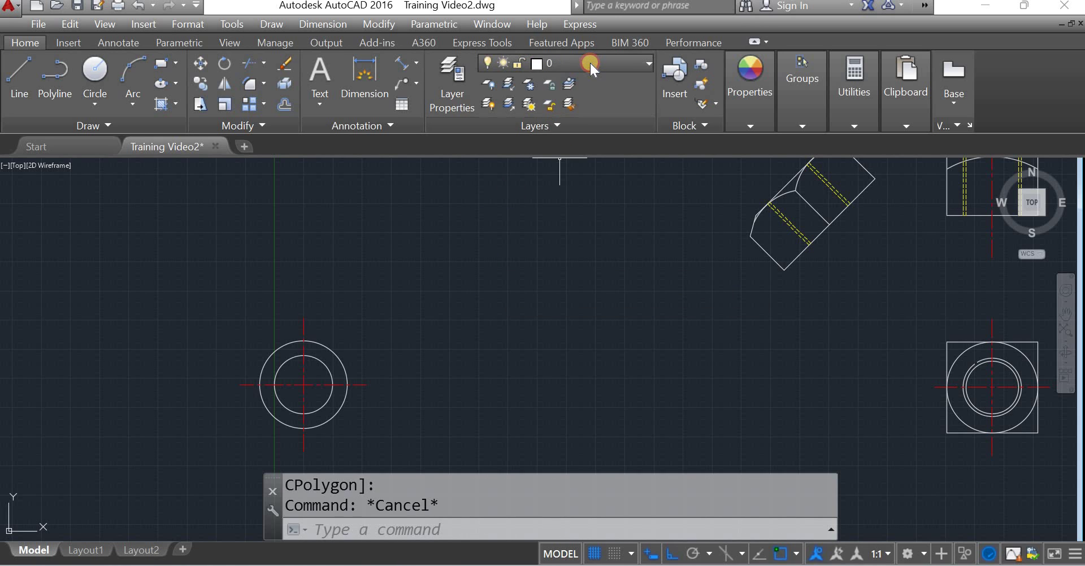
left_click(590, 63)
left_click(527, 342)
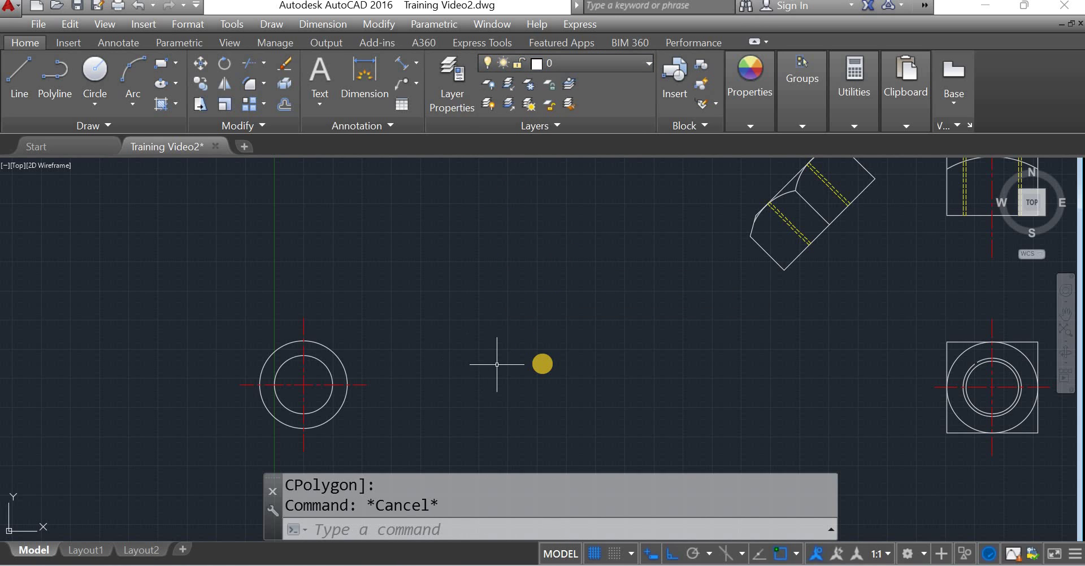
left_click(543, 364)
left_click(349, 309)
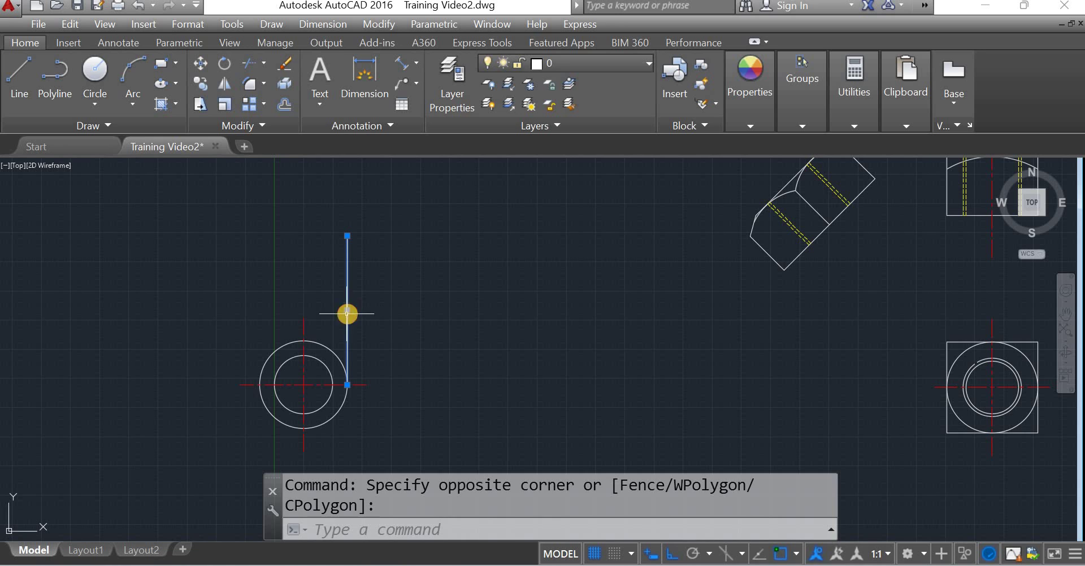
left_click(347, 314)
key("Escape")
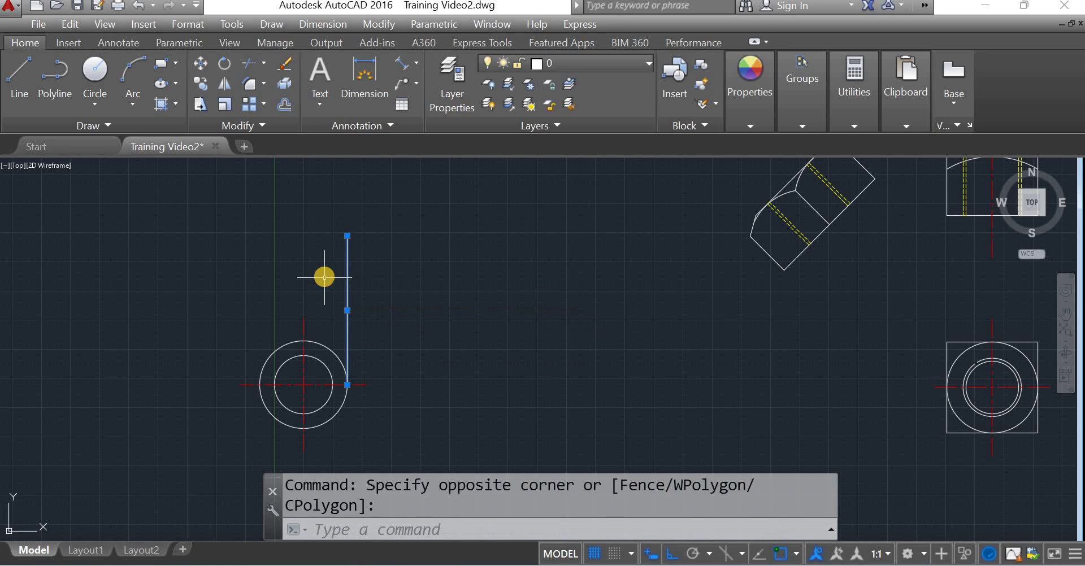
key("Delete")
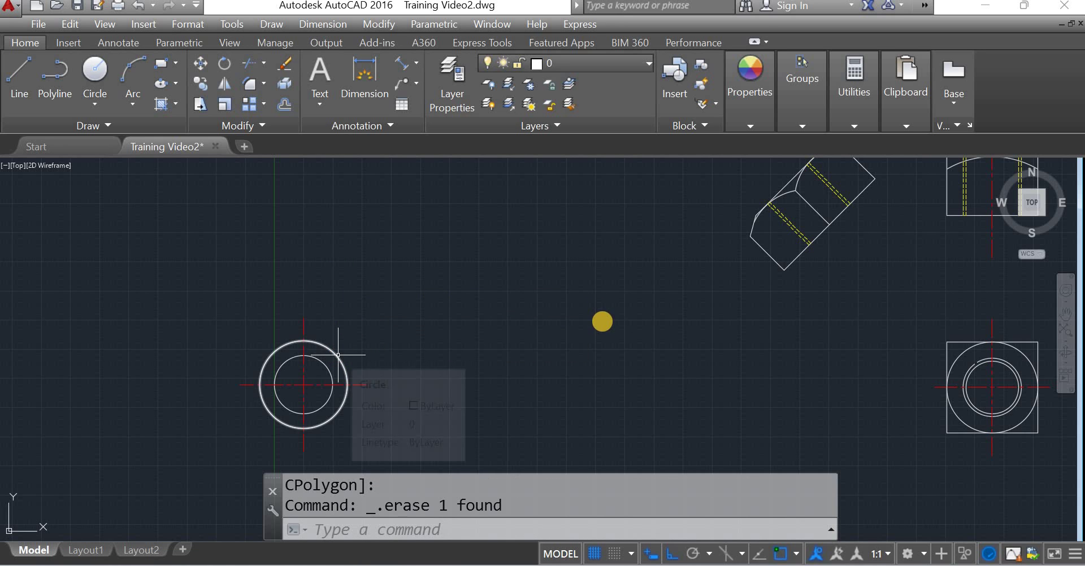
Draw a vertical projection line upward from the right quadrant of the outer circle
scroll(602, 322, "down", 2)
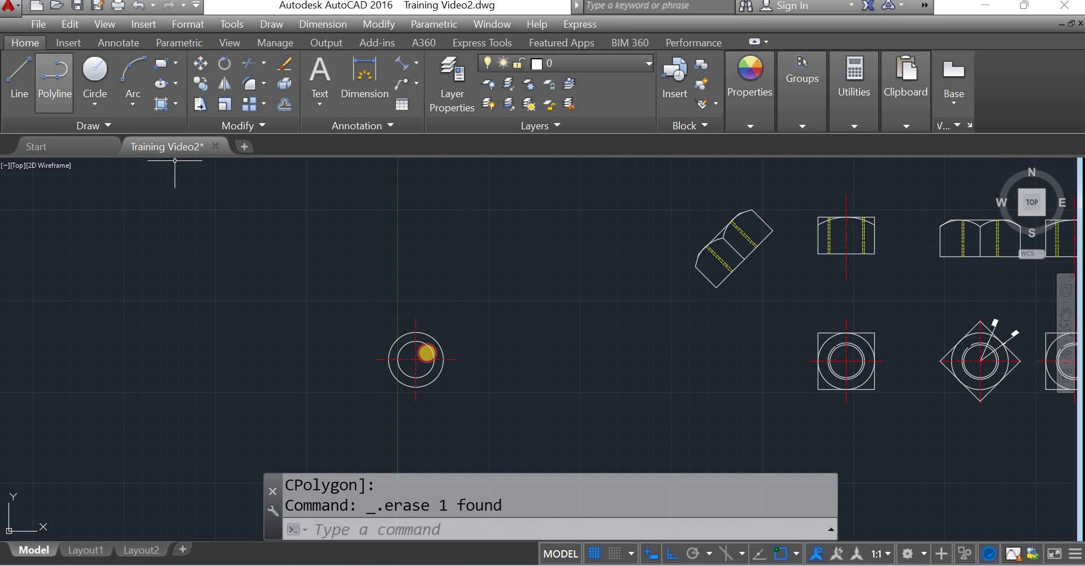
left_click(20, 71)
left_click(443, 359)
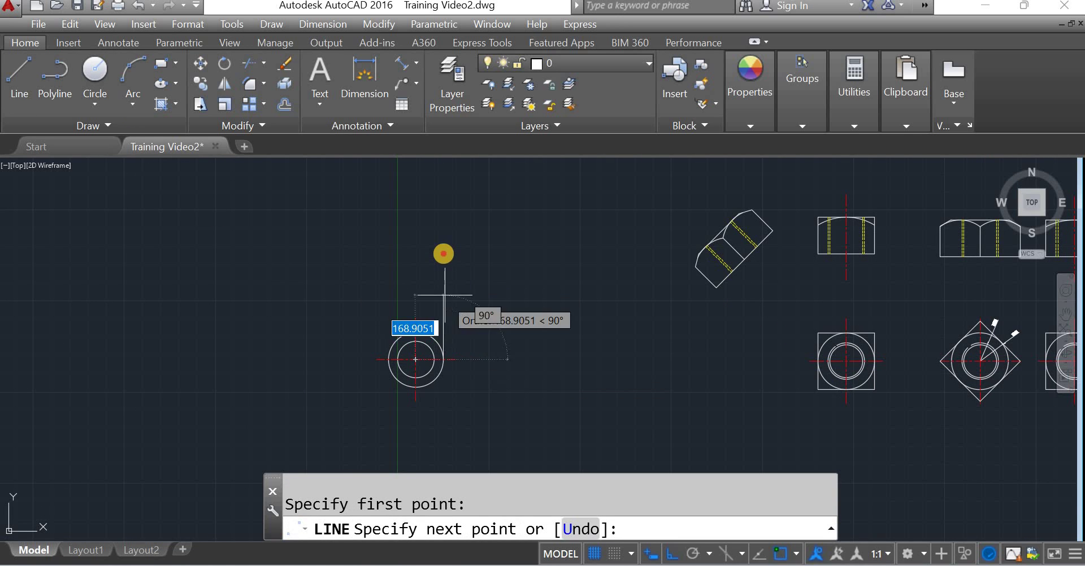
left_click(445, 255)
key("Escape")
Draw a horizontal line extending leftward from the top quadrant of the outer circle
key("Return")
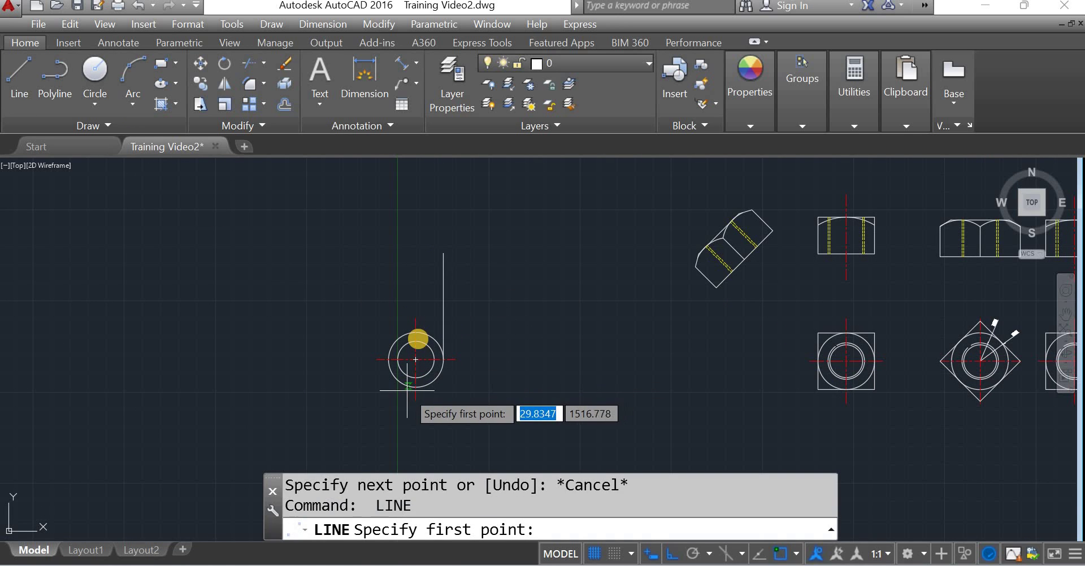
left_click(416, 333)
left_click(321, 406)
key("Escape")
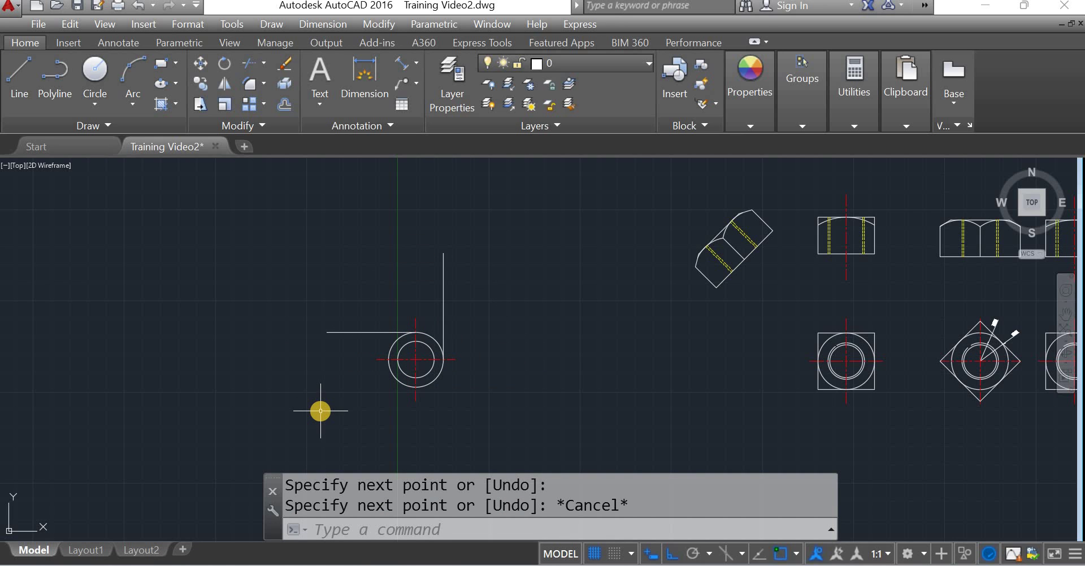
key("Escape")
key("Escape")
Fillet the vertical and horizontal lines into a sharp corner at the upper right of the outer circle
scroll(430, 317, "up", 4)
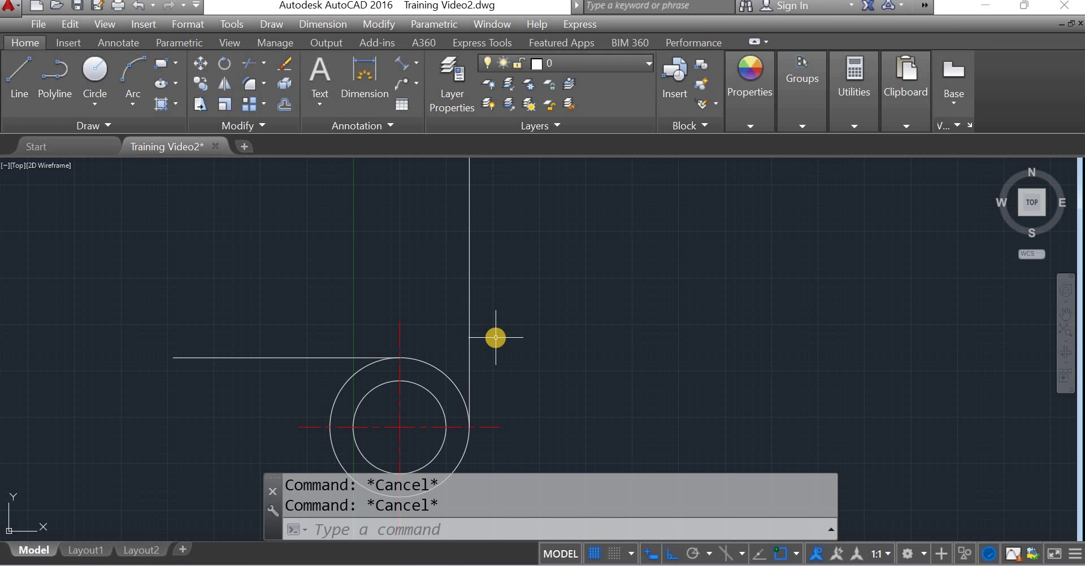
type("f")
key("Return")
type("r")
key("Return")
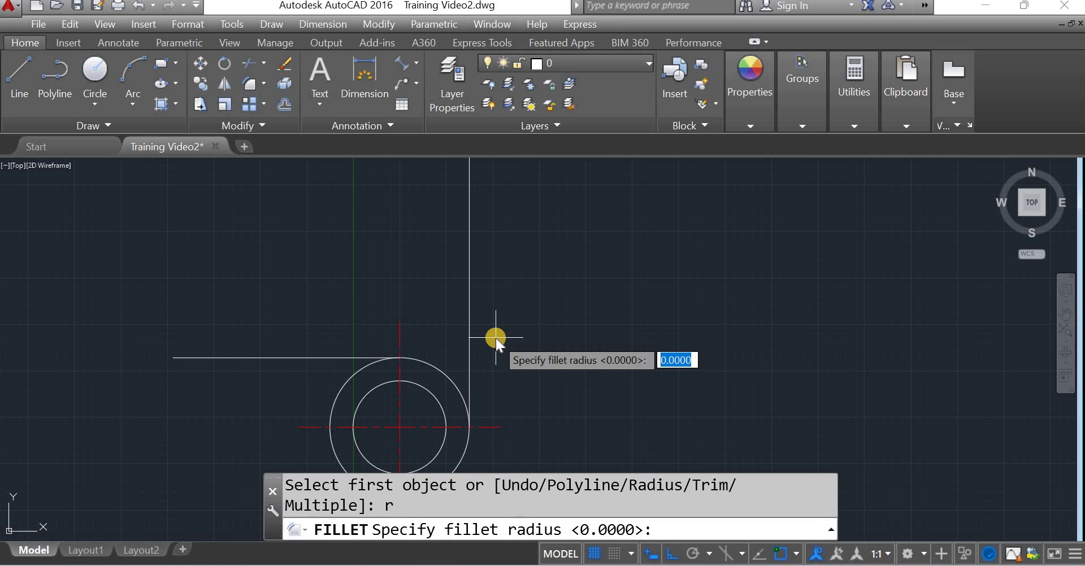
type("4")
key("Return")
left_click(470, 388)
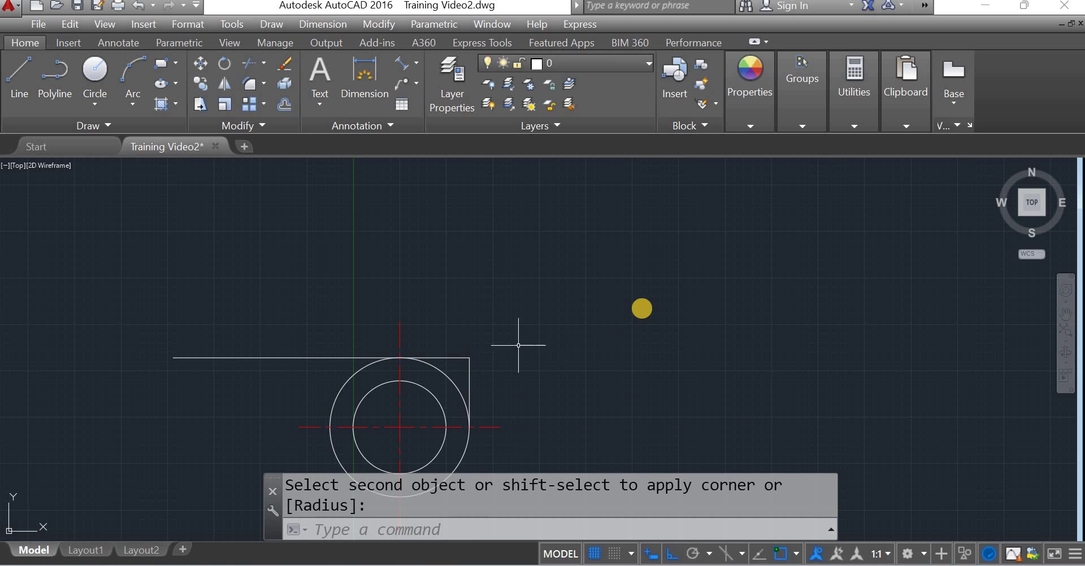
Copy the short vertical line from the outer circle's right quadrant to its left quadrant
left_click(509, 388)
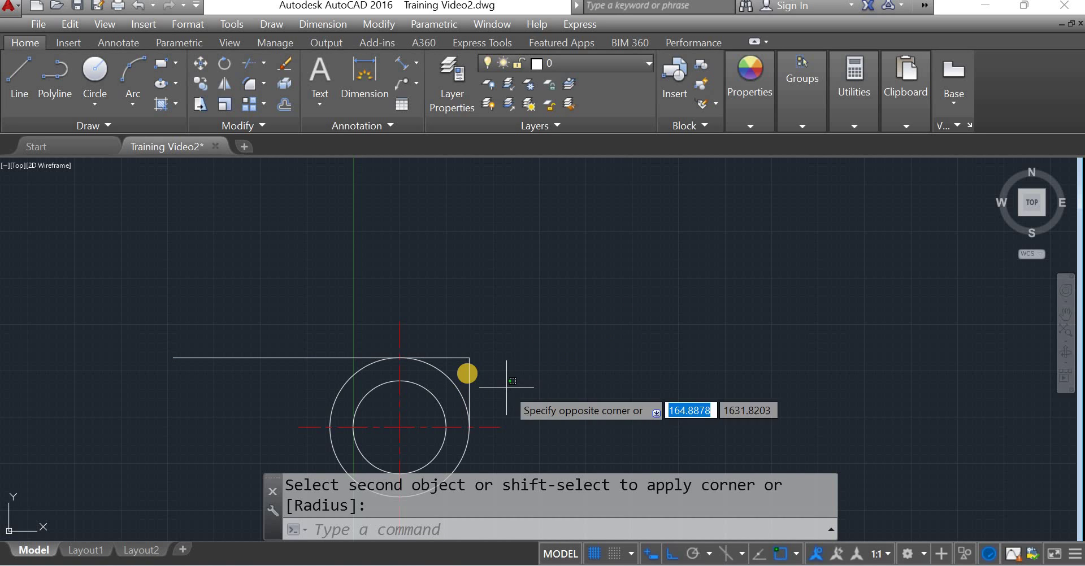
left_click(466, 373)
type("CO")
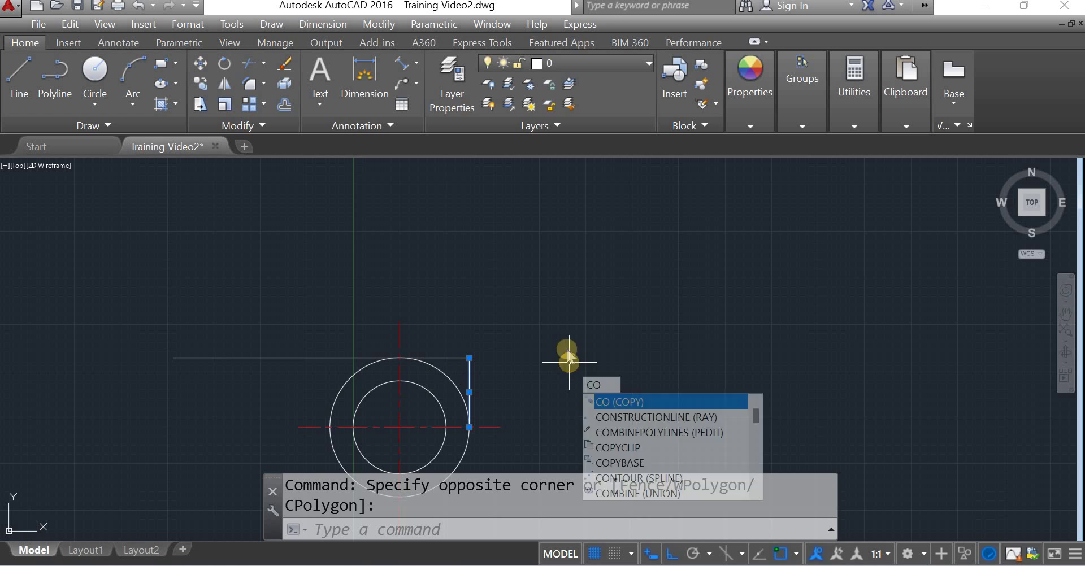
key("Return")
left_click(470, 427)
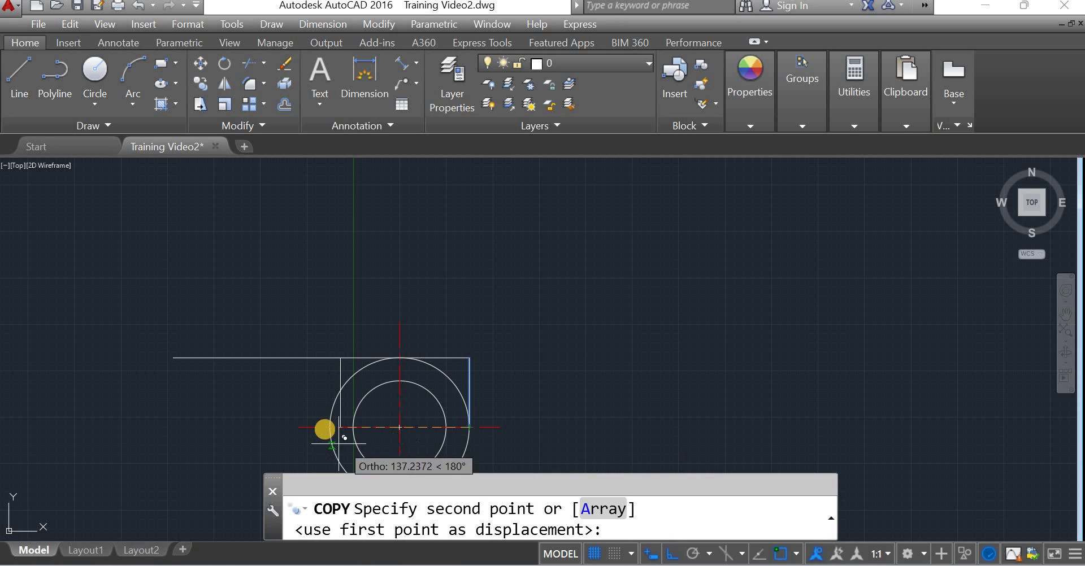
left_click(330, 427)
key("Escape")
Copy the upper horizontal line from the outer circle's top quadrant to its bottom quadrant
scroll(652, 326, "down", 2)
left_click(518, 347)
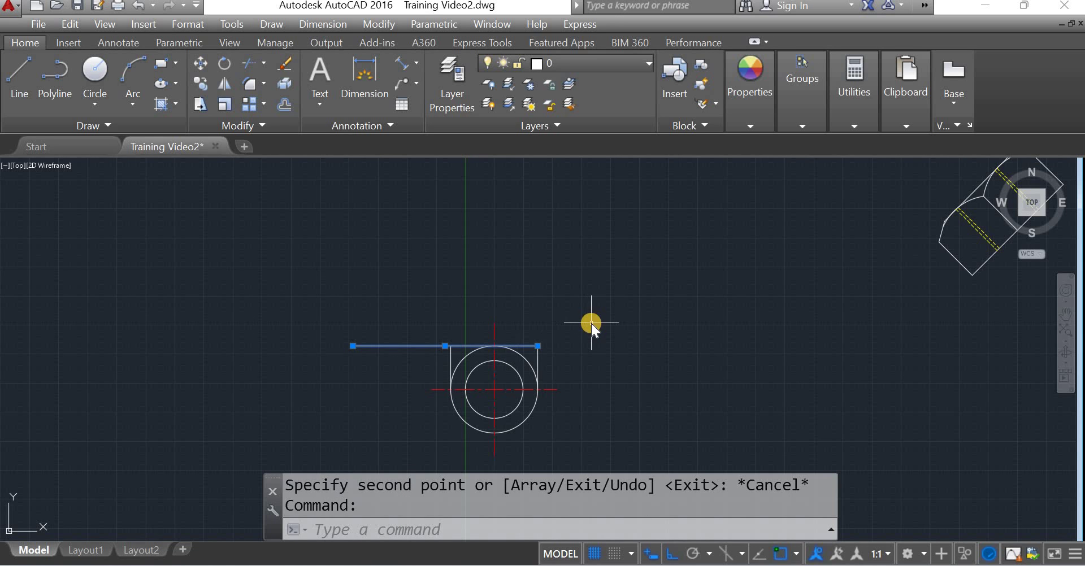
type("CO")
key("Return")
left_click(495, 347)
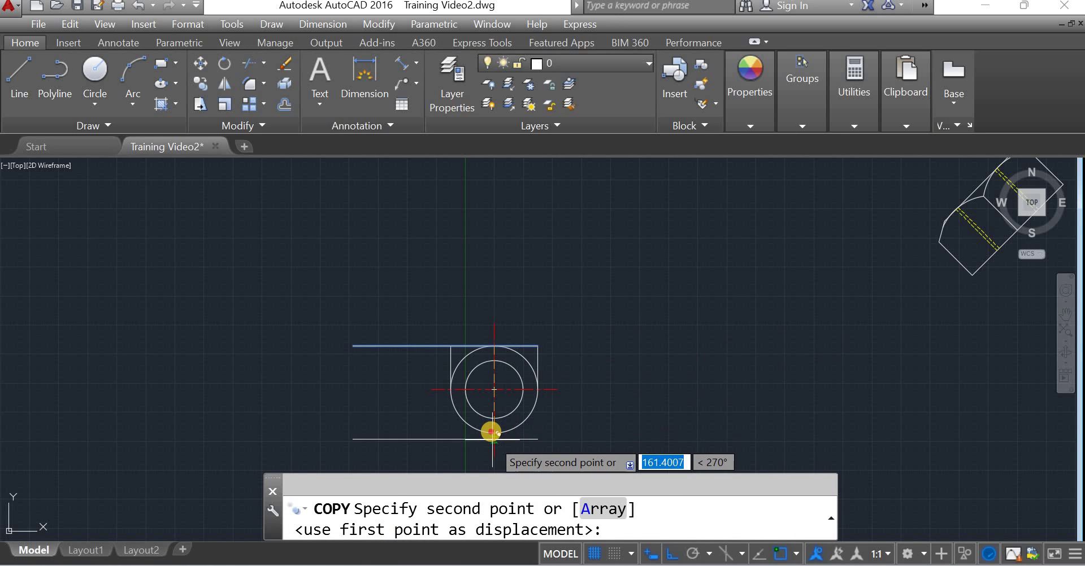
left_click(493, 434)
key("Escape")
Trim the part of the upper horizontal line that overhangs the left vertical line
type("tr")
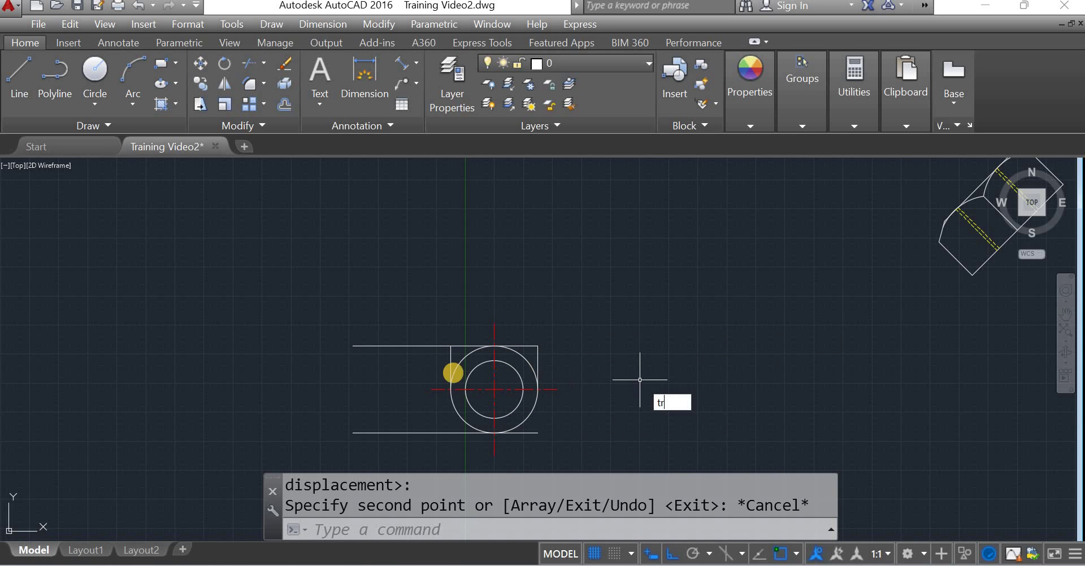
key("Return")
key("Return")
left_click(412, 355)
left_click(407, 338)
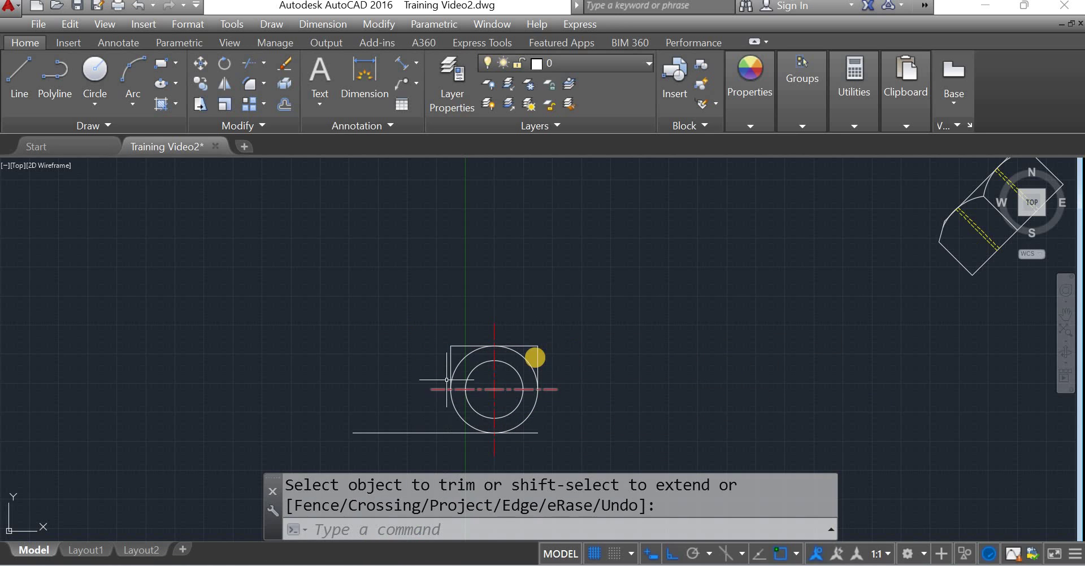
left_click(537, 356)
key("Return")
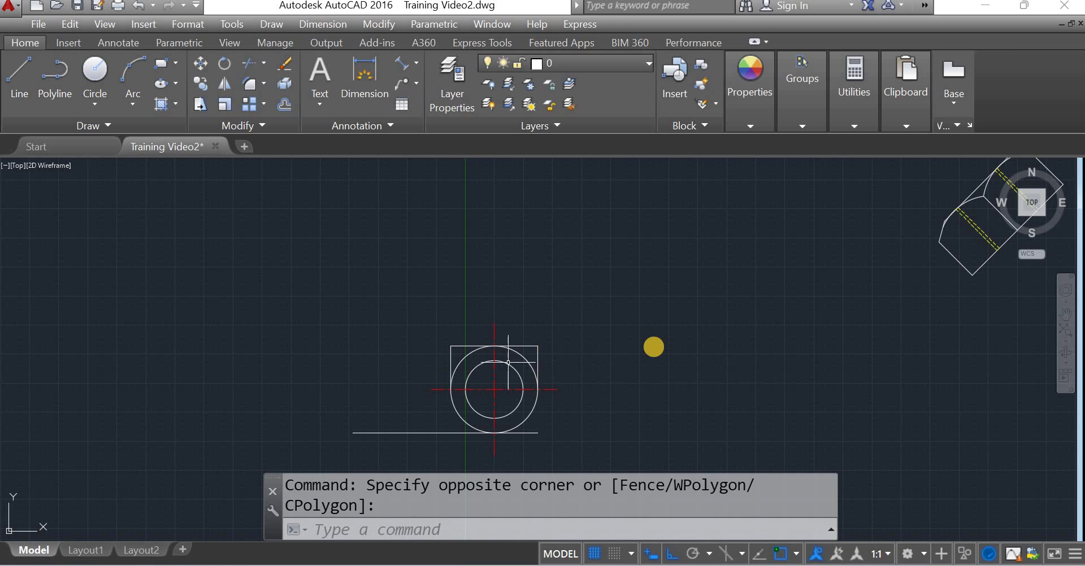
Extend both vertical side lines down to the lower horizontal line
type("ex")
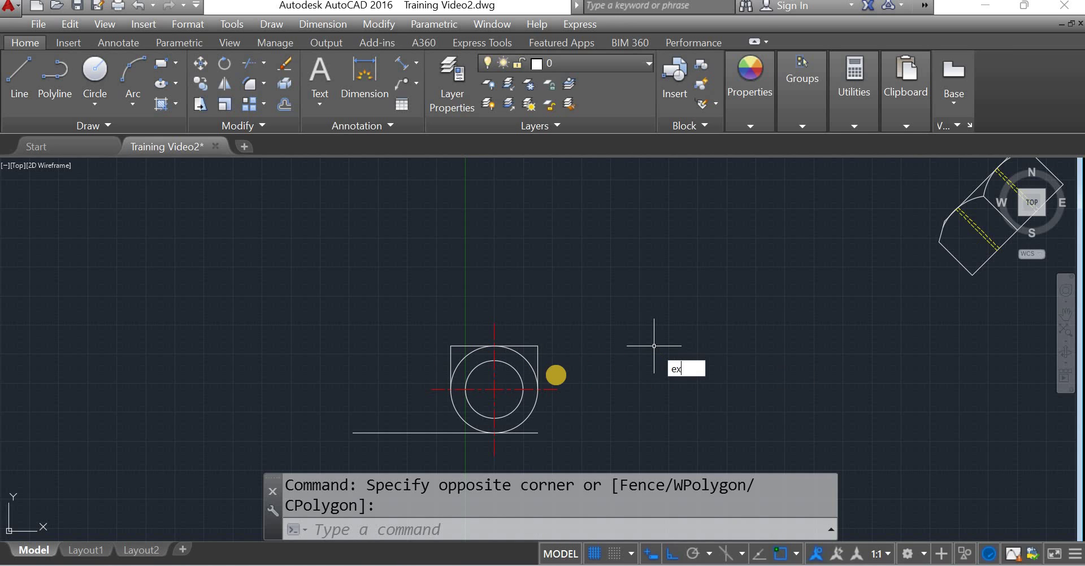
key("Return")
left_click(533, 433)
key("Return")
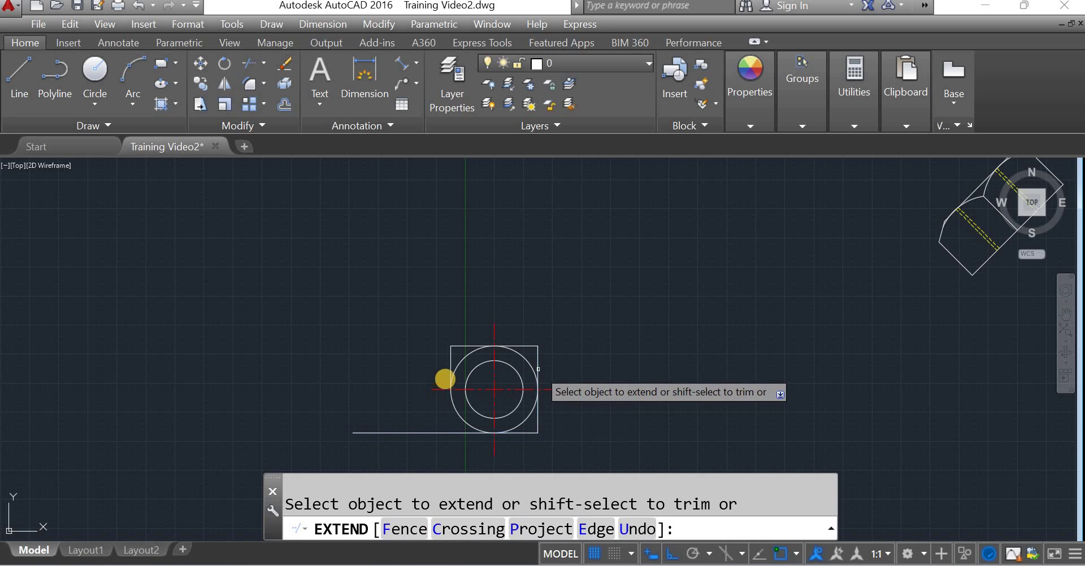
key("Return")
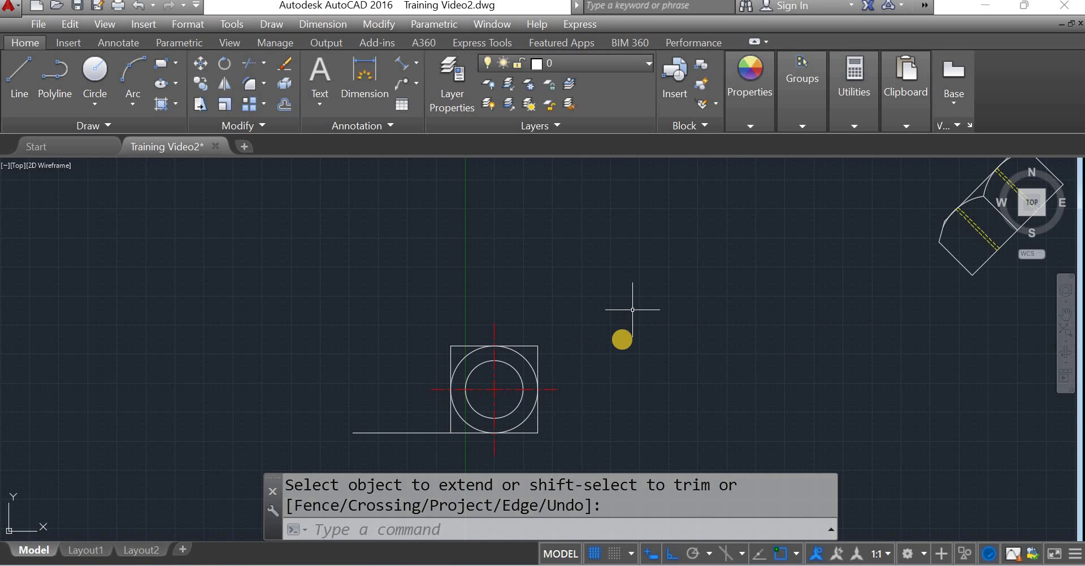
key("Escape")
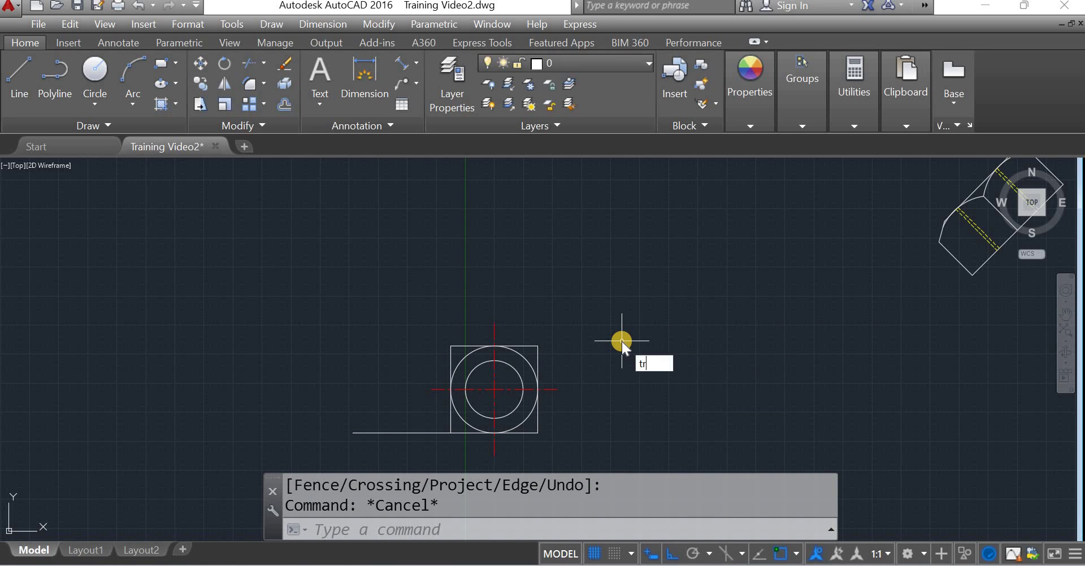
Trim the lower horizontal line's overhang beyond the left side to complete the square around the circles
key("Return")
key("Return")
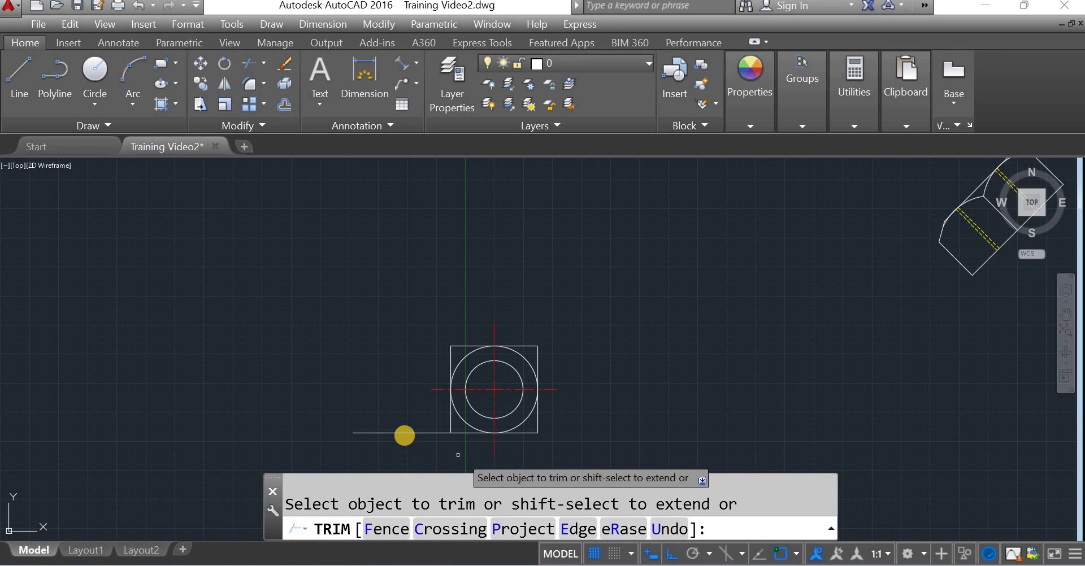
left_click(395, 439)
left_click(453, 423)
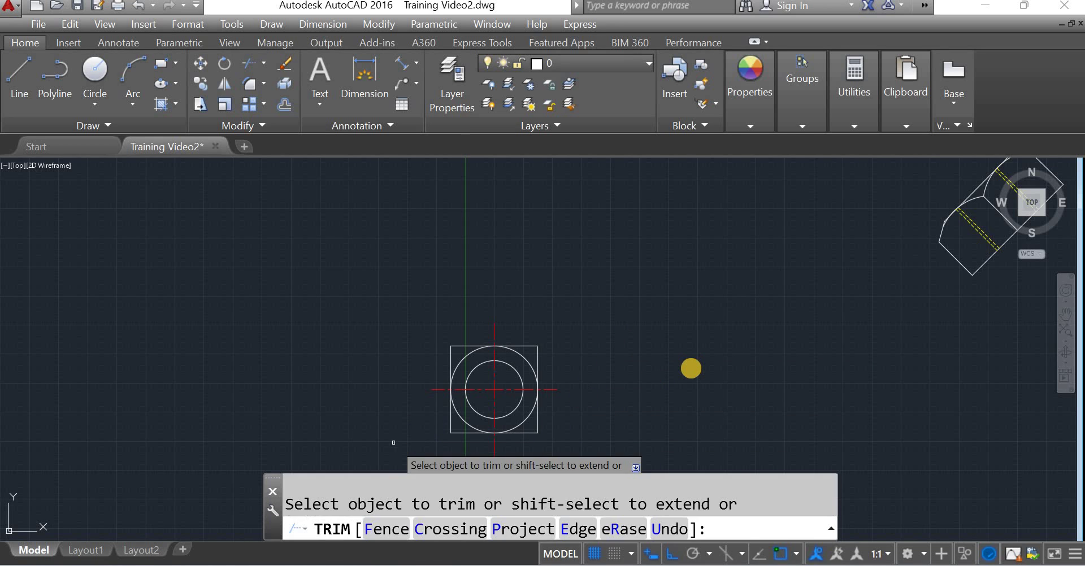
key("Escape")
Draw a long projection line at 135 degrees from the square's upper-right corner toward the upper left
scroll(671, 396, "down", 3)
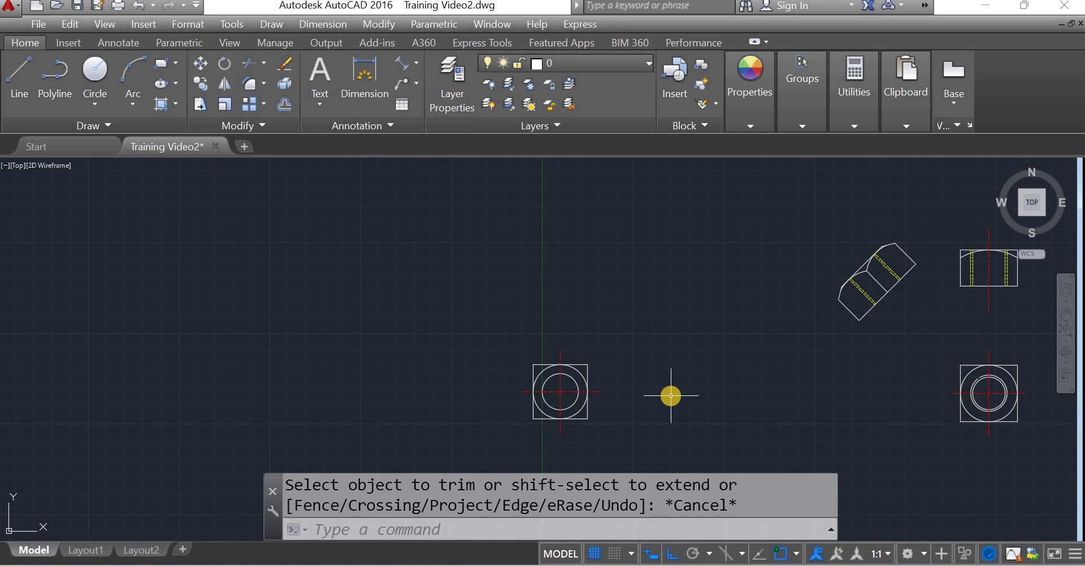
scroll(607, 399, "down", 2)
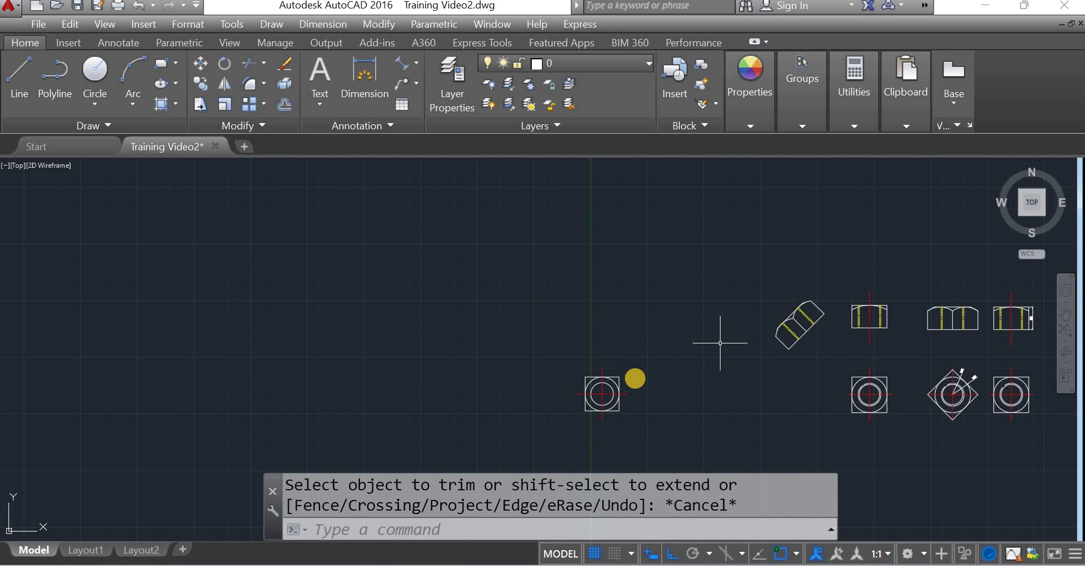
left_click(13, 67)
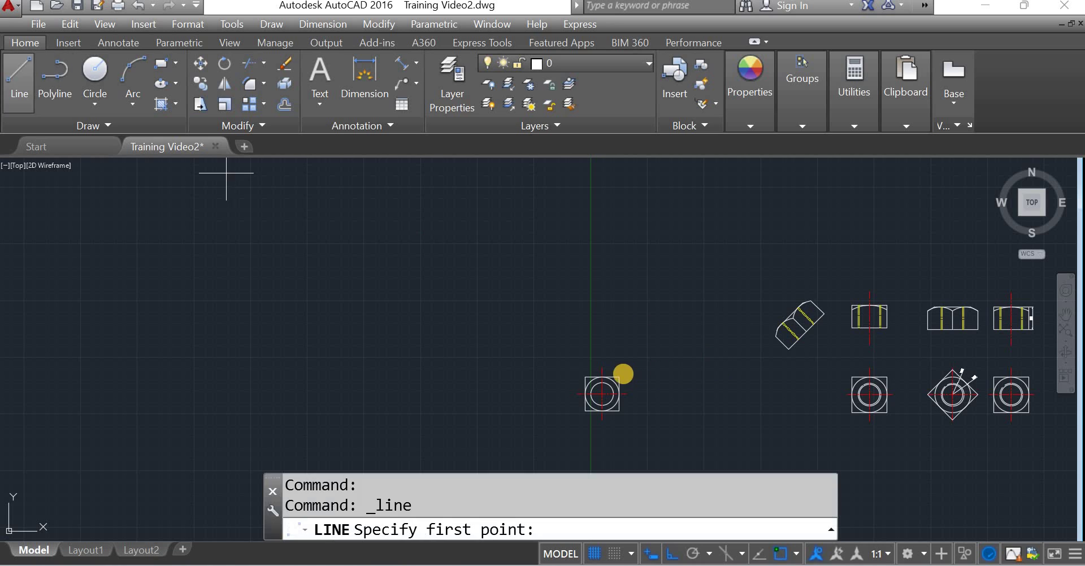
left_click(619, 376)
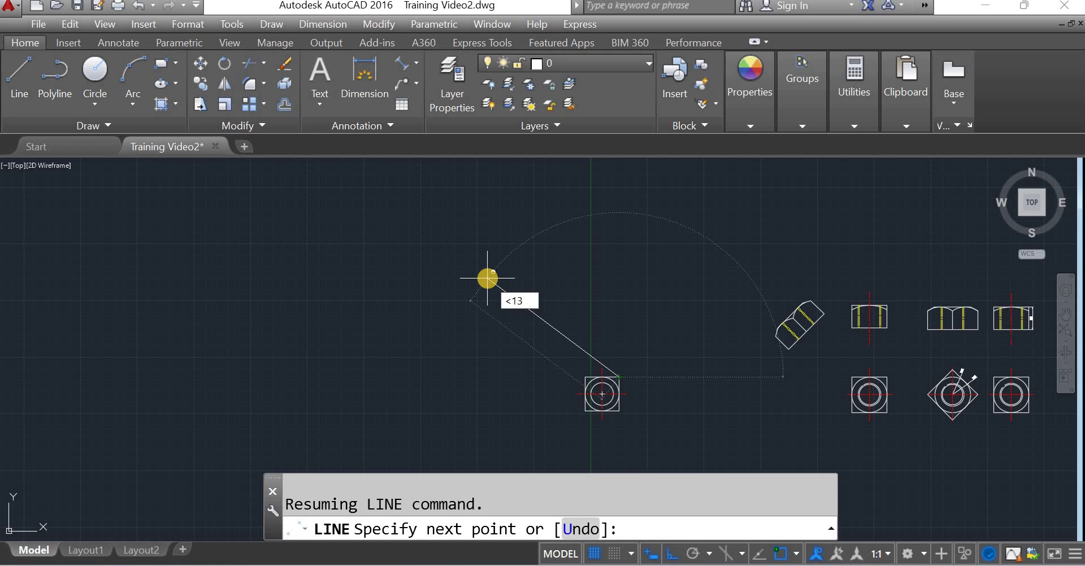
key("Return")
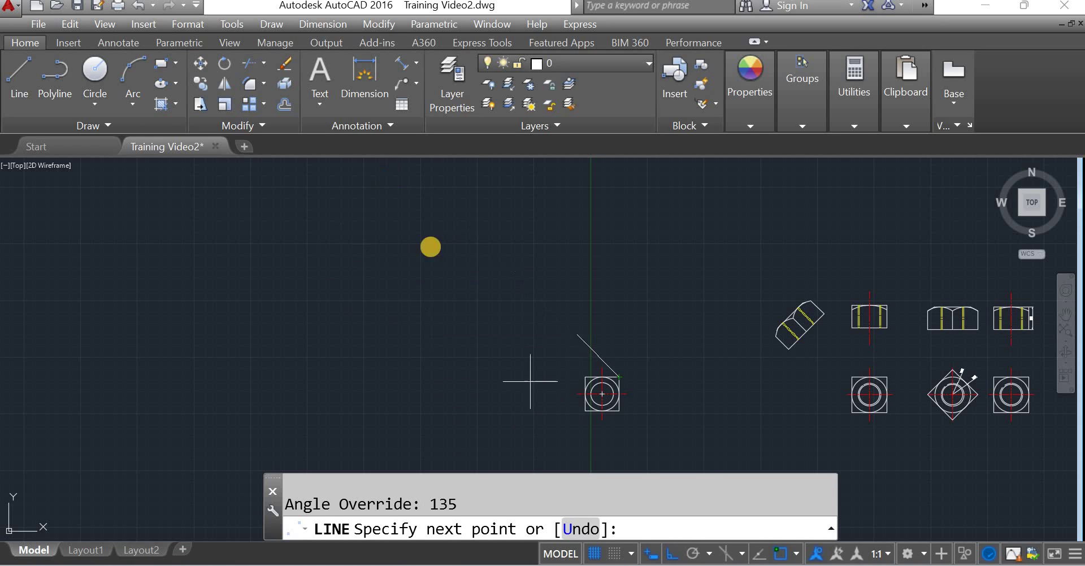
left_click(387, 260)
key("Return")
key("Escape")
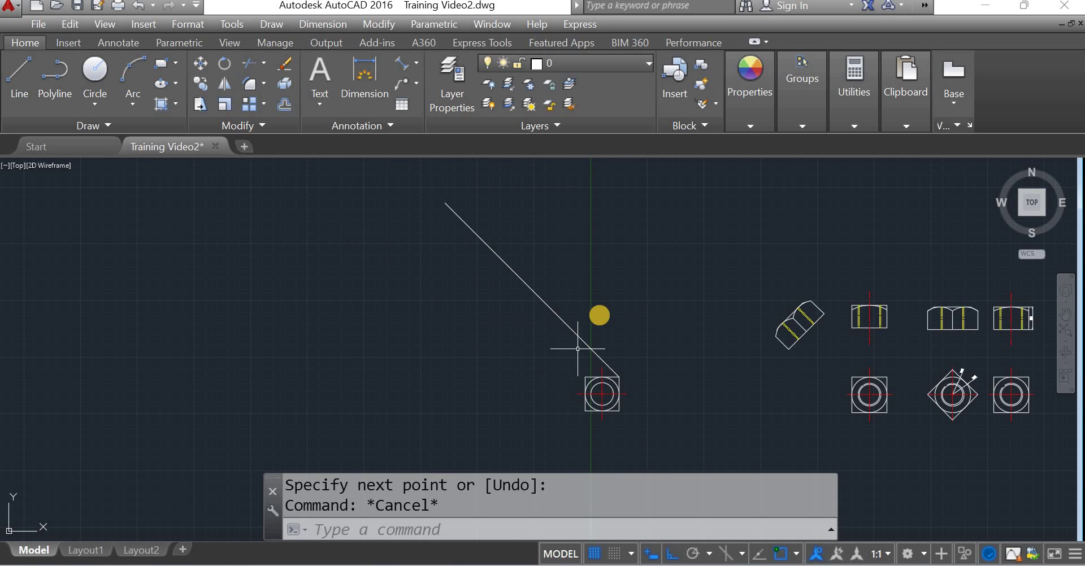
Copy the 135-degree projection line from the upper-right corner to the square's lower-left and upper-left corners
scroll(596, 373, "up", 6)
left_click(641, 244)
left_click(592, 277)
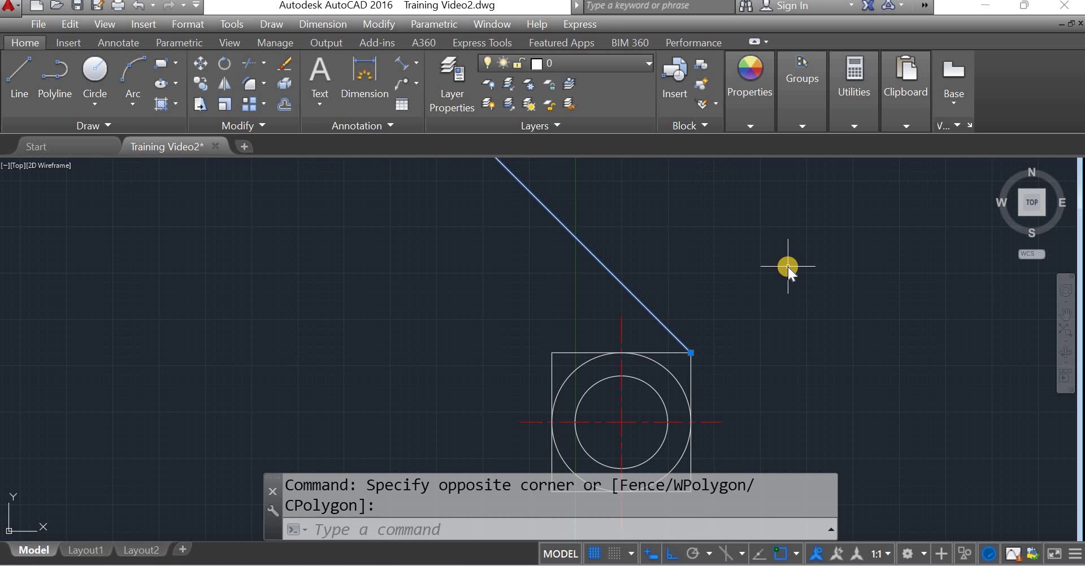
type("Co")
key("Return")
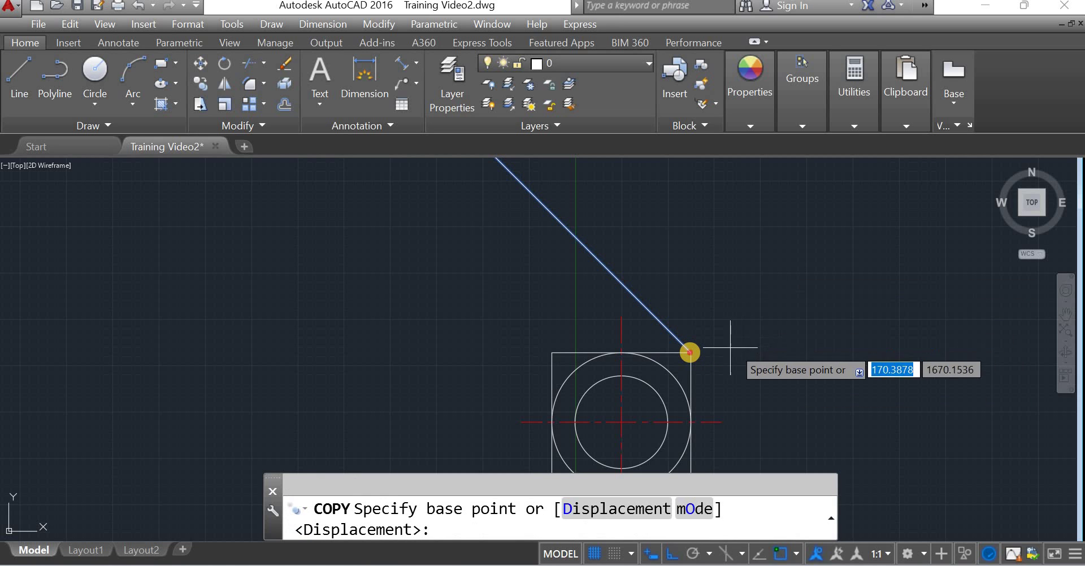
left_click(690, 353)
scroll(684, 362, "down", 2)
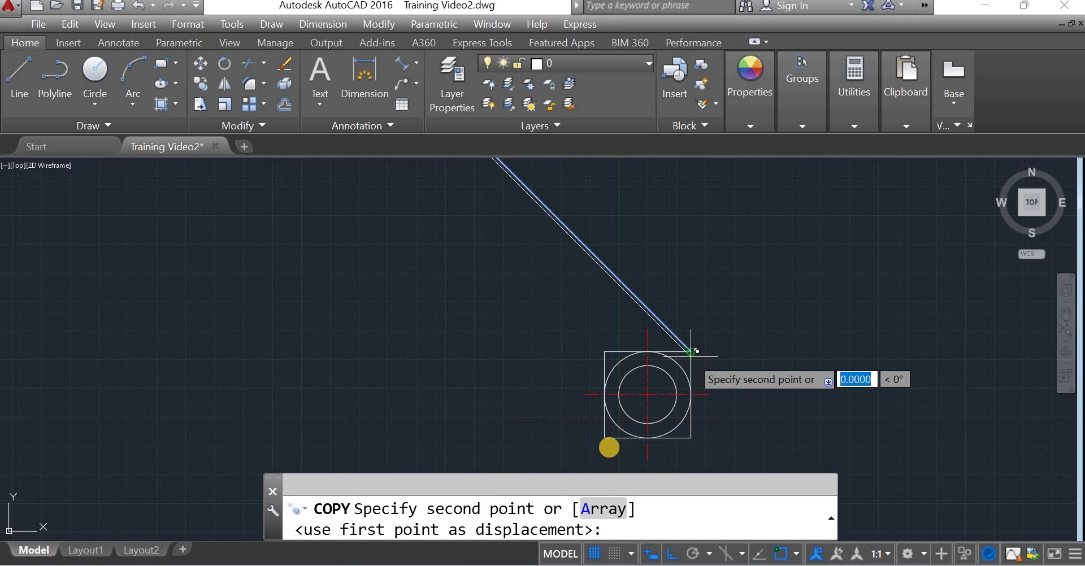
left_click(604, 438)
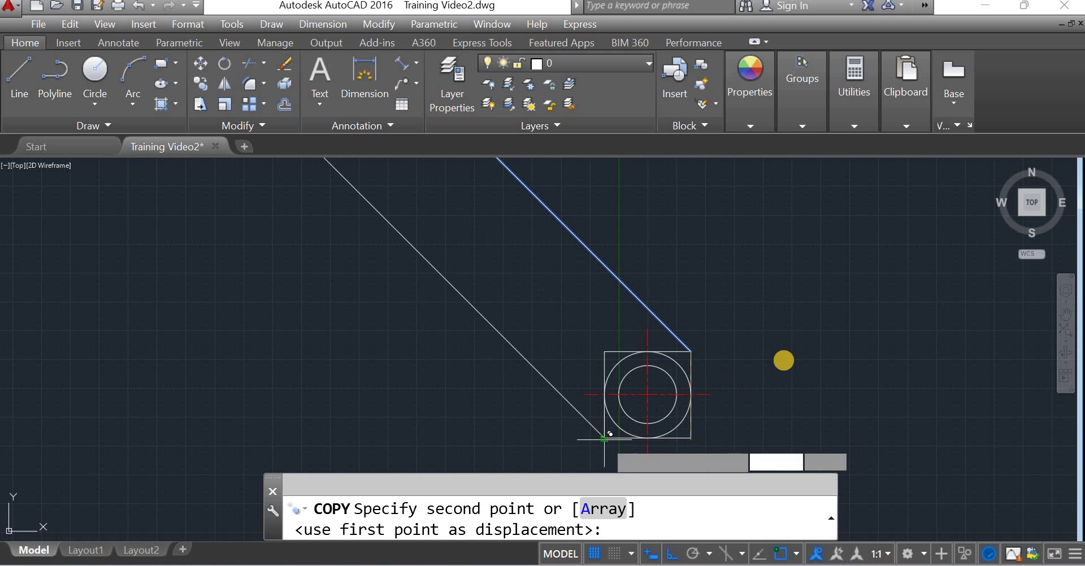
left_click(604, 351)
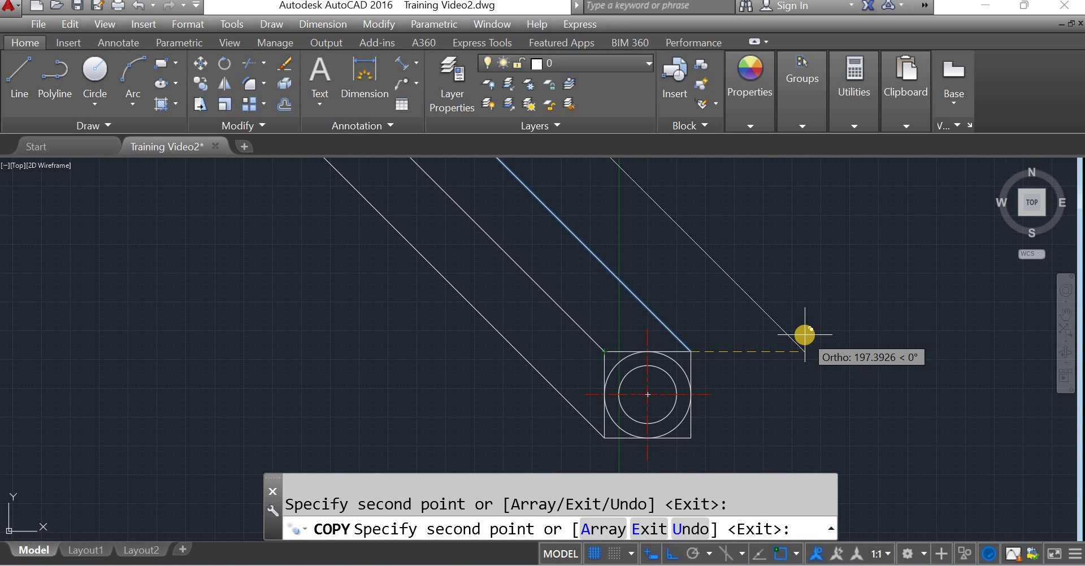
right_click(805, 335)
Draw a diagonal line from the square's lower-left corner to its upper-right corner
scroll(804, 350, "down", 3)
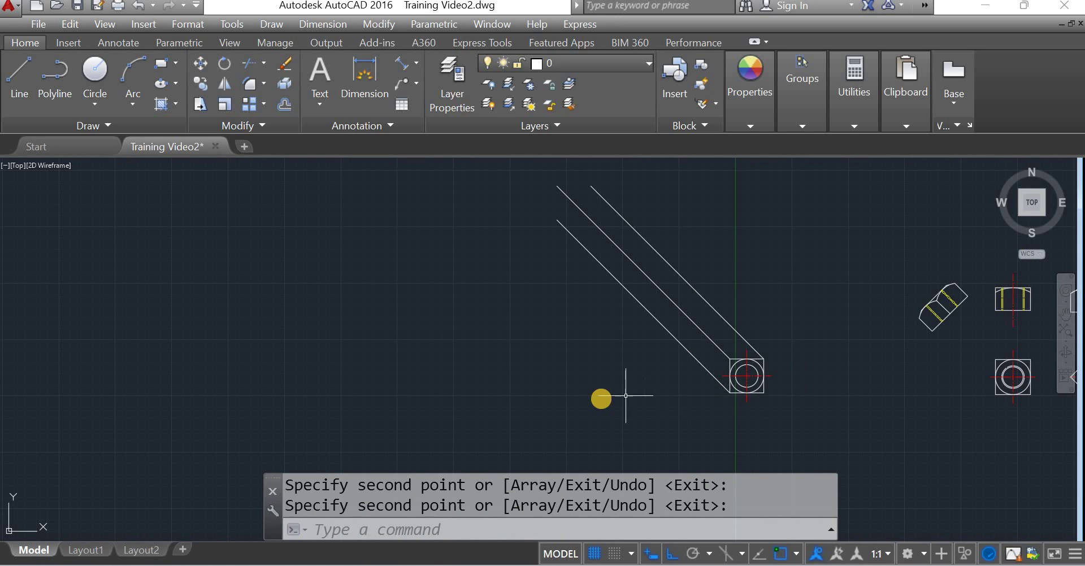
scroll(776, 310, "up", 3)
scroll(775, 309, "down", 3)
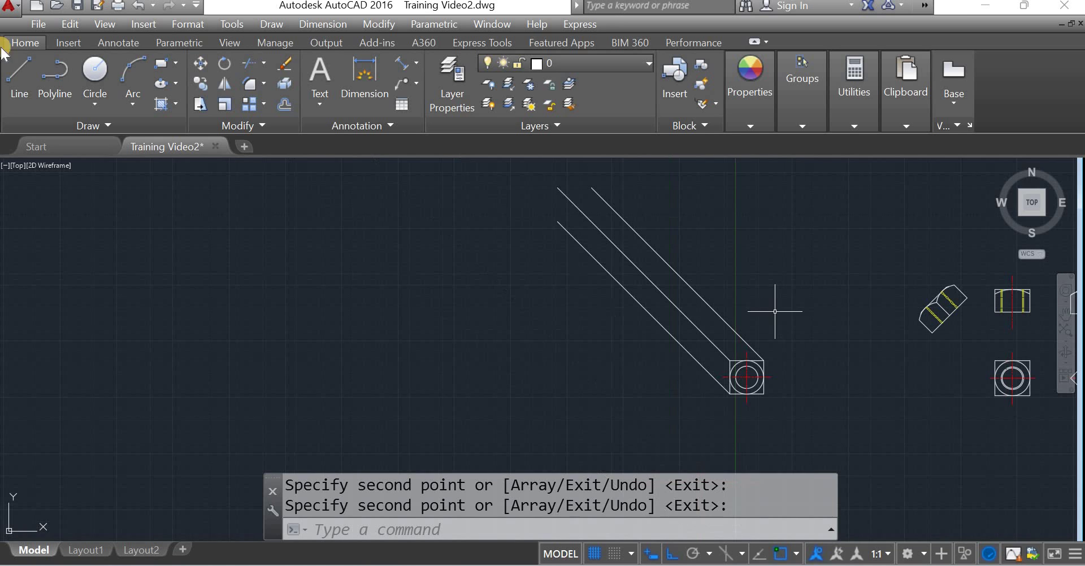
left_click(23, 79)
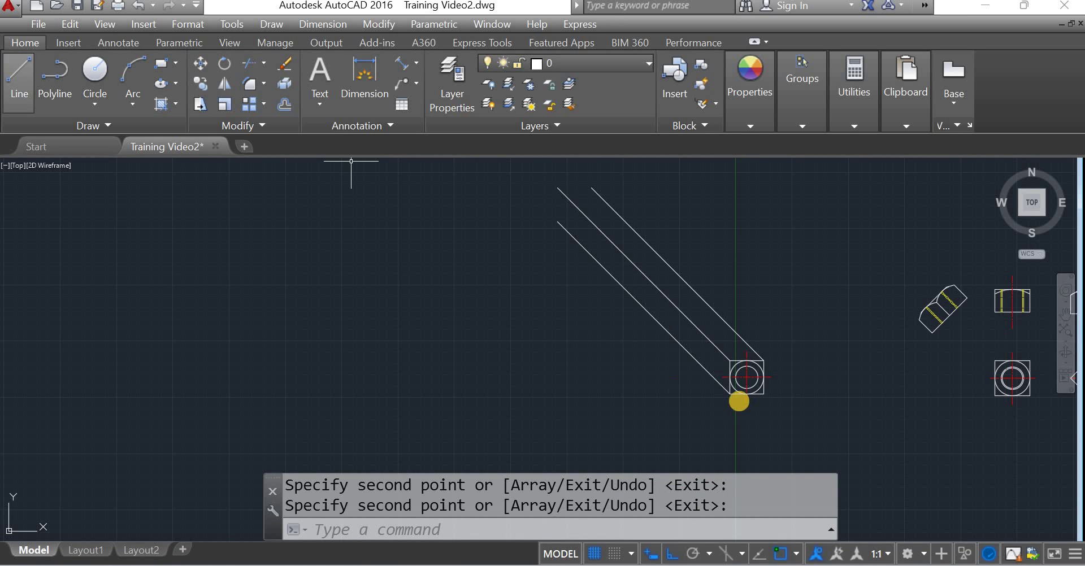
left_click(733, 391)
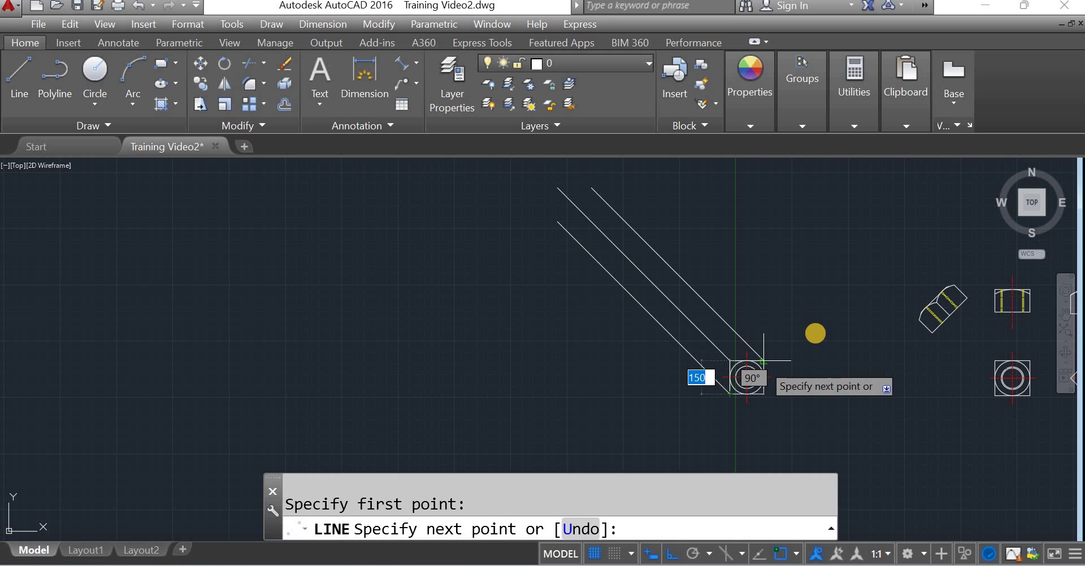
left_click(763, 360)
key("Escape")
Move the square's diagonal line about 457 units at 135 degrees so that it crosses the projection lines
left_click(762, 362)
type("MO")
key("Return")
type("m")
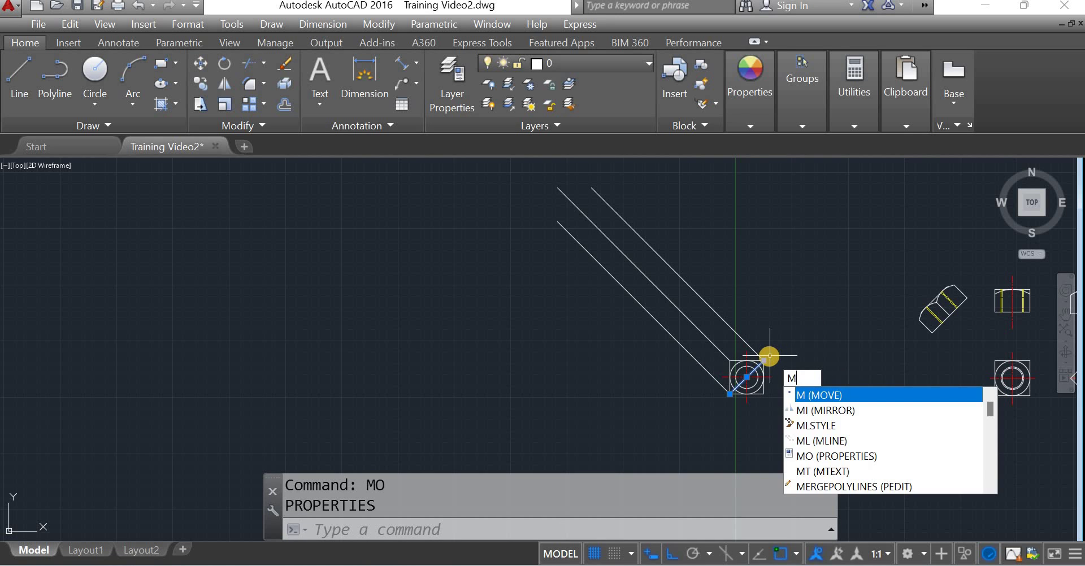
key("Return")
scroll(769, 356, "up", 5)
left_click(748, 373)
scroll(747, 373, "down", 4)
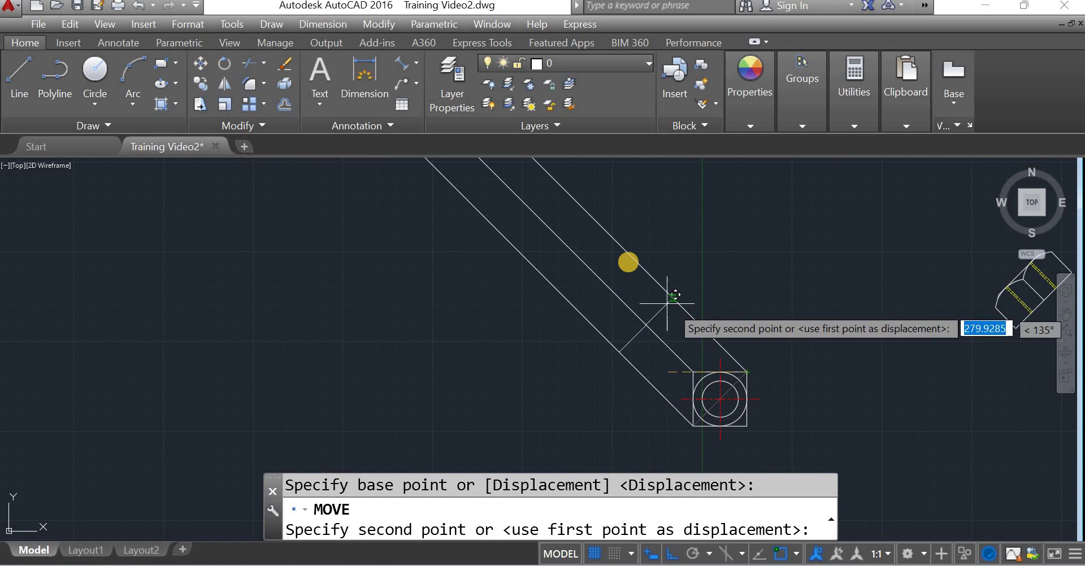
left_click(630, 258)
key("Return")
key("Escape")
scroll(713, 336, "down", 4)
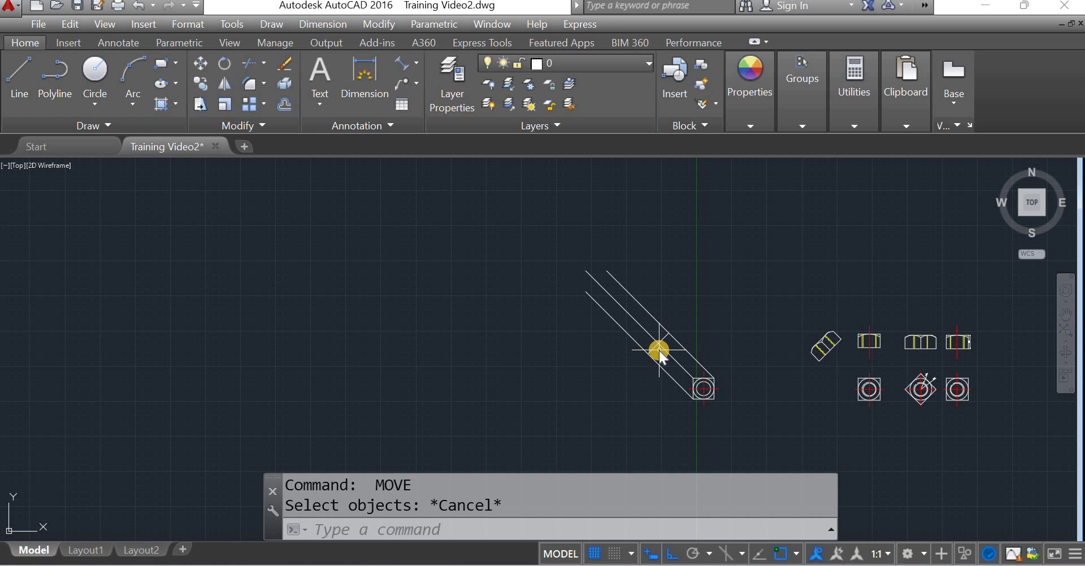
Offset the moved diagonal line by 90 toward the square
type("o")
key("Return")
type("90")
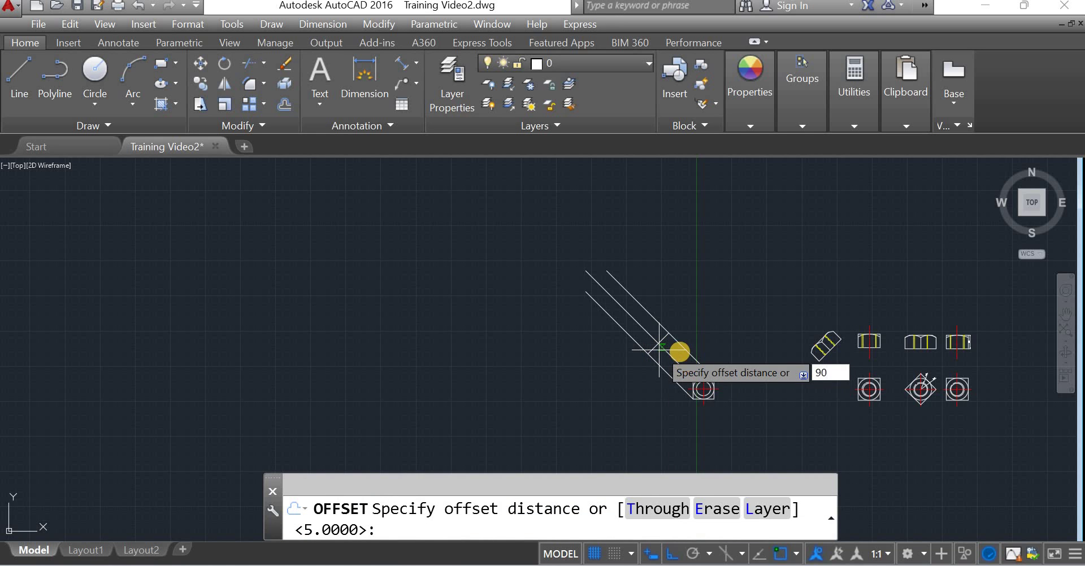
key("Return")
scroll(667, 346, "up", 2)
left_click(666, 346)
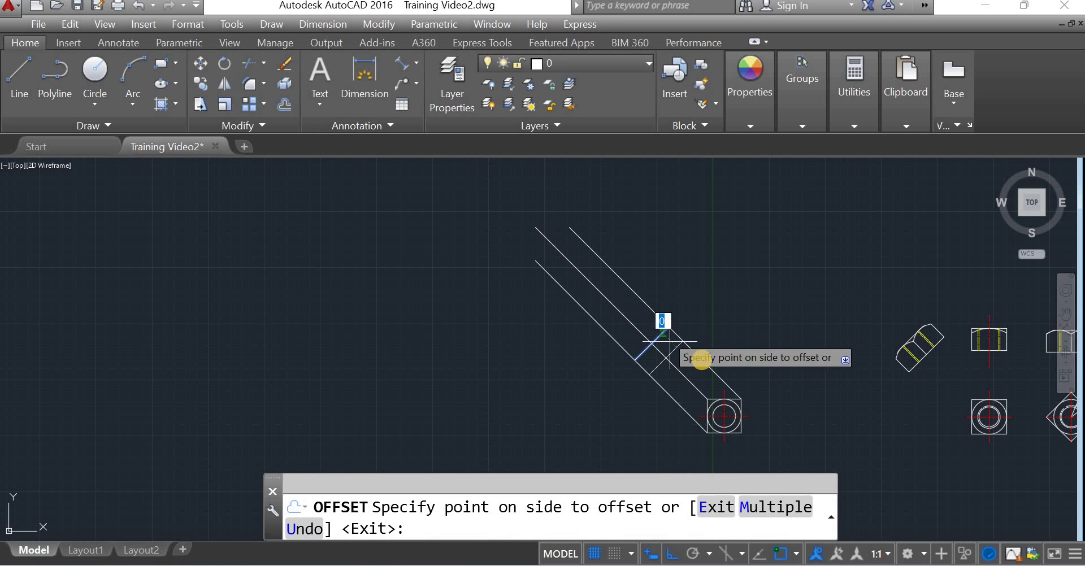
left_click(703, 358)
key("Escape")
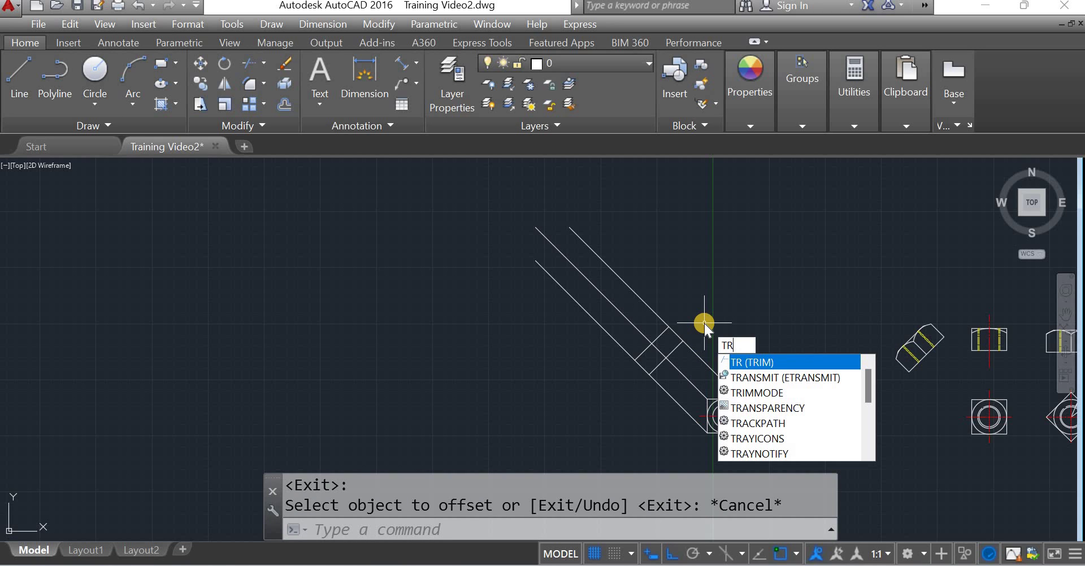
Trim the three projection lines where they extend beyond the outer diagonal line
key("Return")
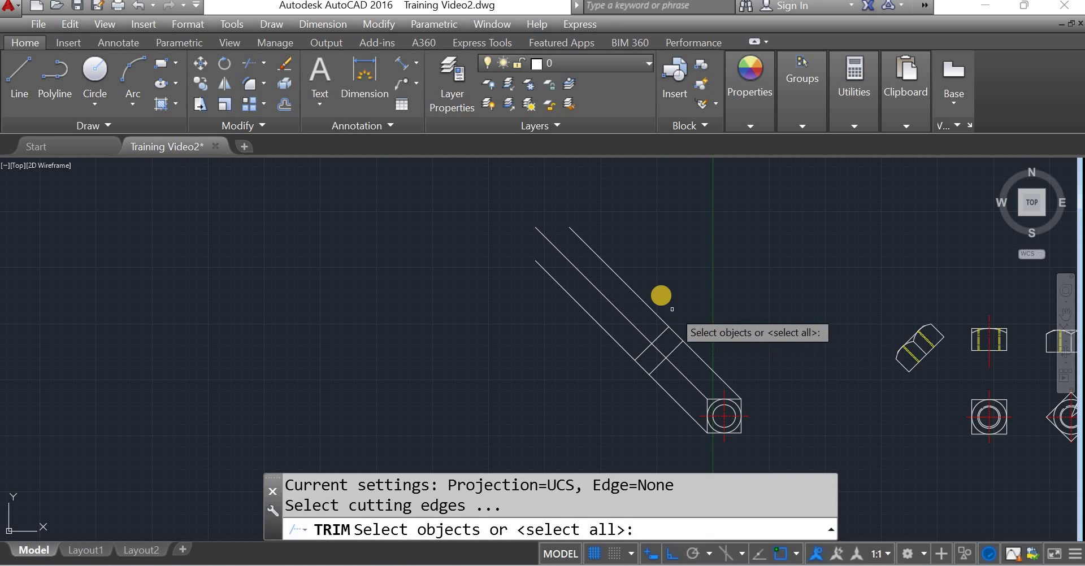
key("Return")
left_click(654, 285)
left_click(582, 313)
key("Escape")
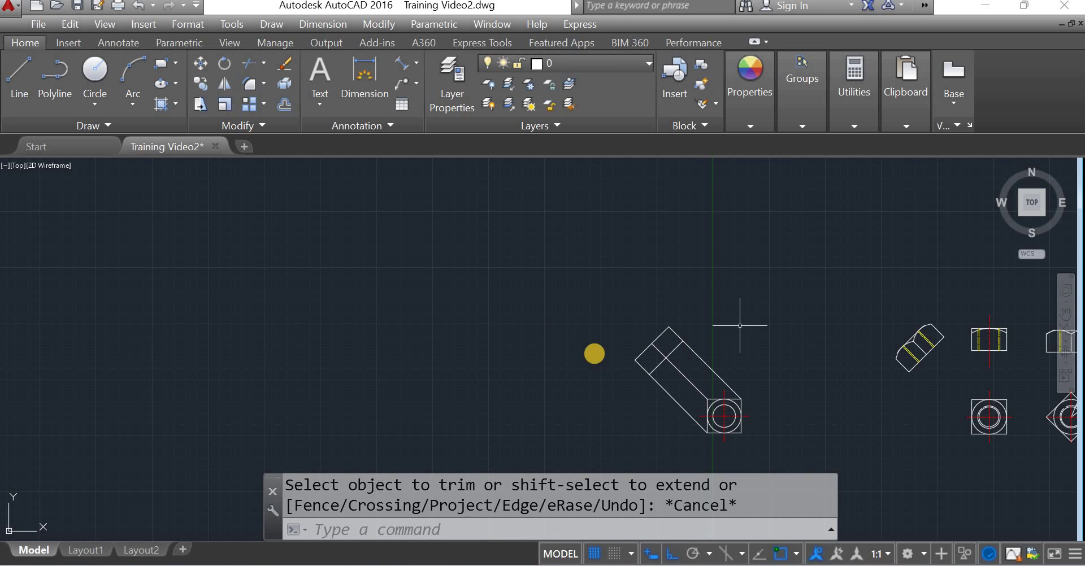
Draw a circle of about 106 radius from the nut's center out to the square's upper-right corner
scroll(707, 351, "up", 2)
scroll(535, 353, "down", 2)
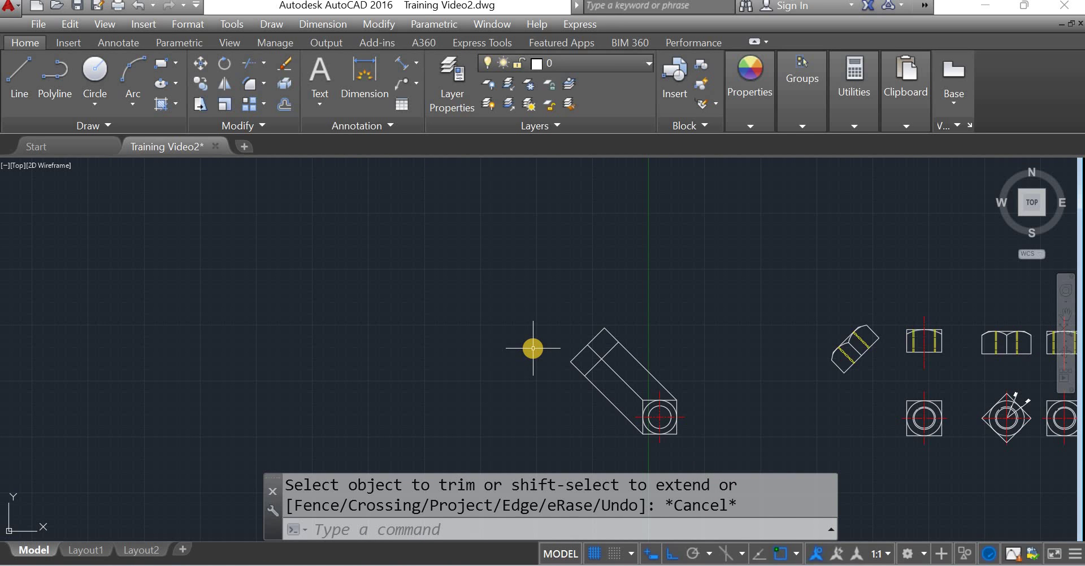
scroll(609, 368, "up", 4)
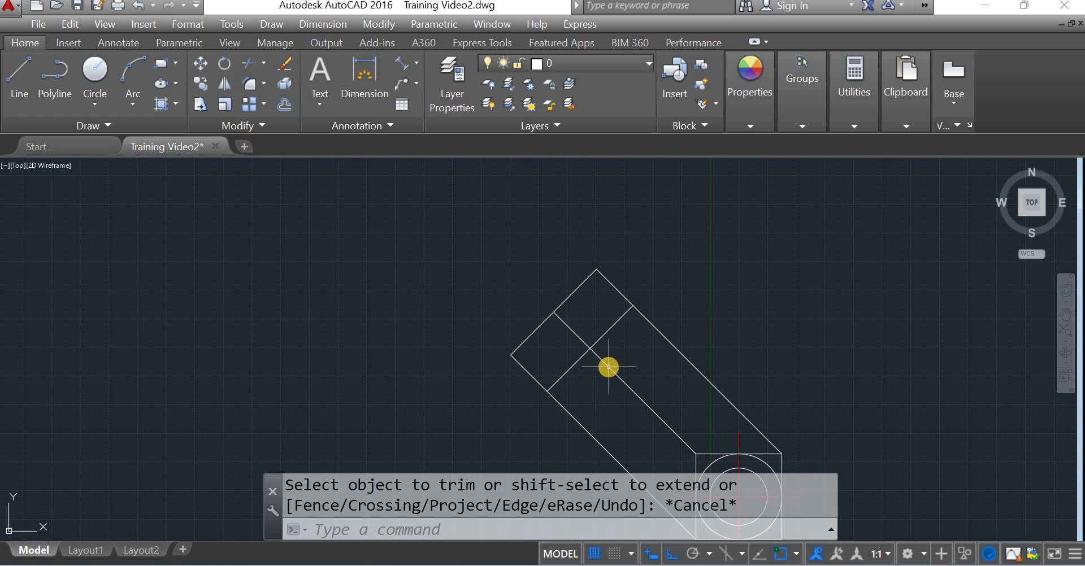
scroll(609, 368, "down", 4)
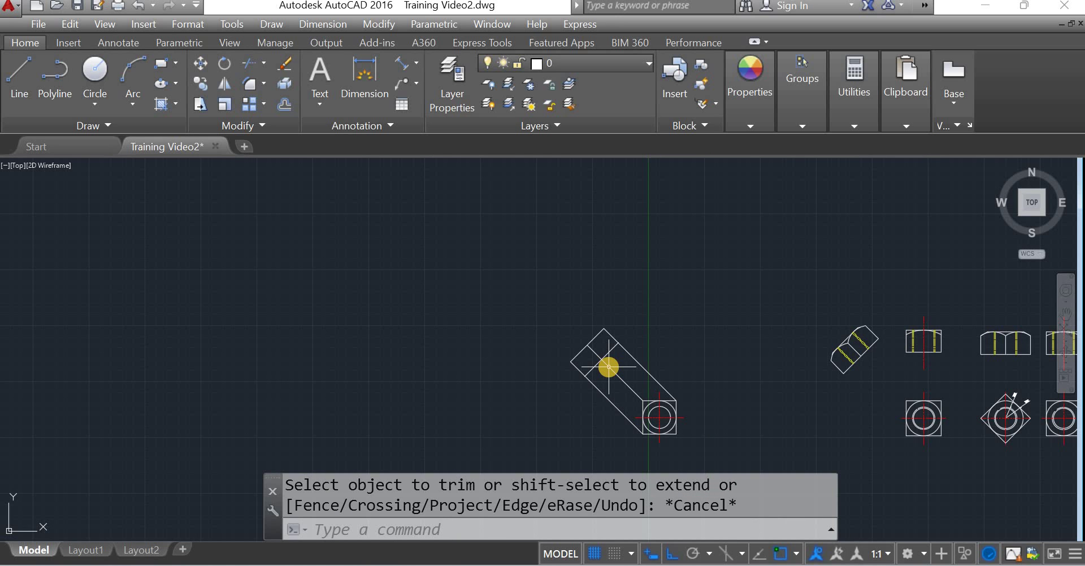
scroll(609, 368, "up", 4)
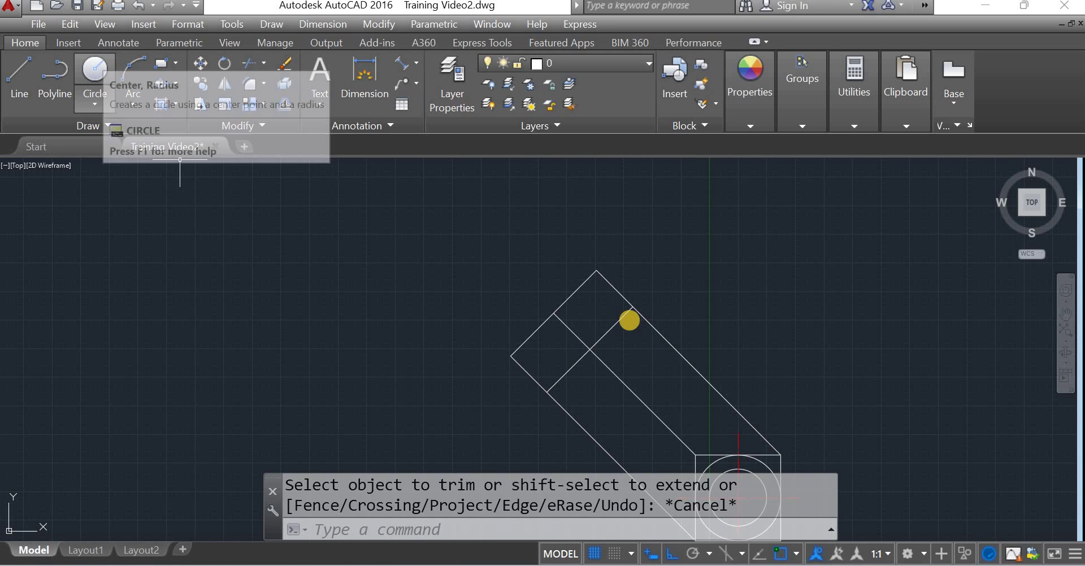
scroll(707, 288, "down", 4)
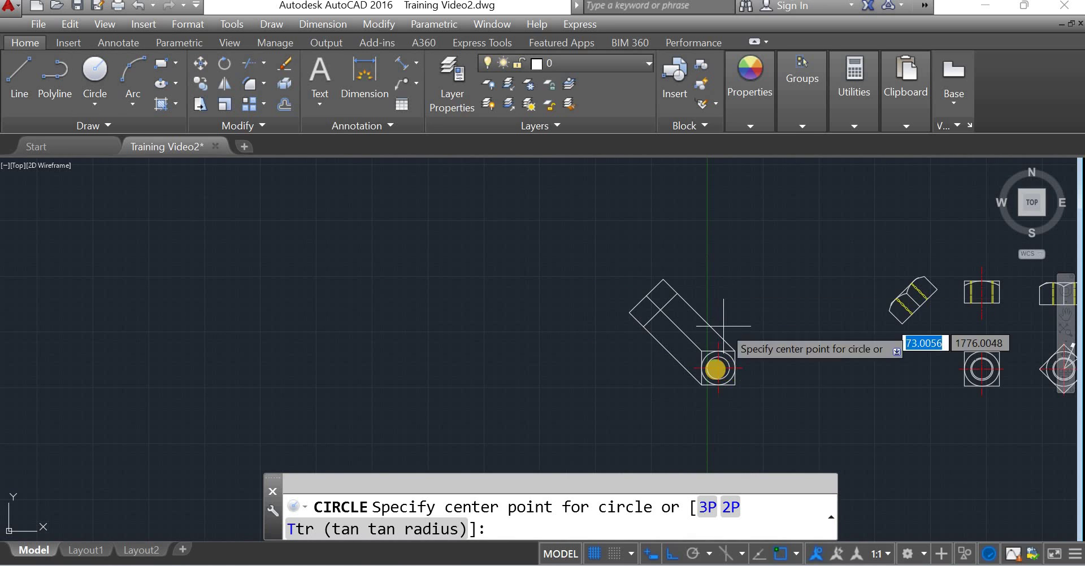
scroll(723, 326, "up", 4)
left_click(670, 365)
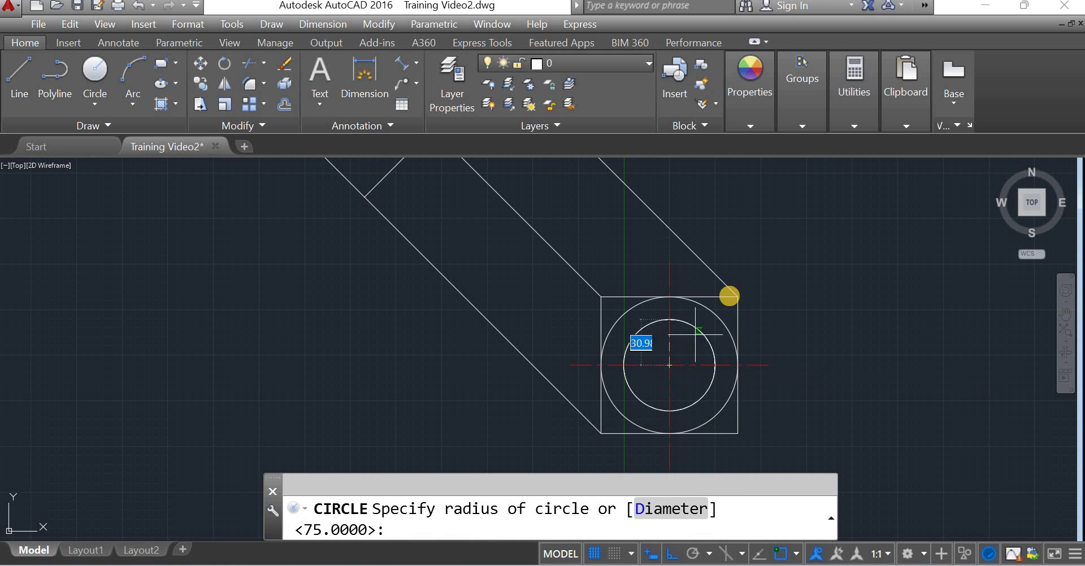
left_click(734, 296)
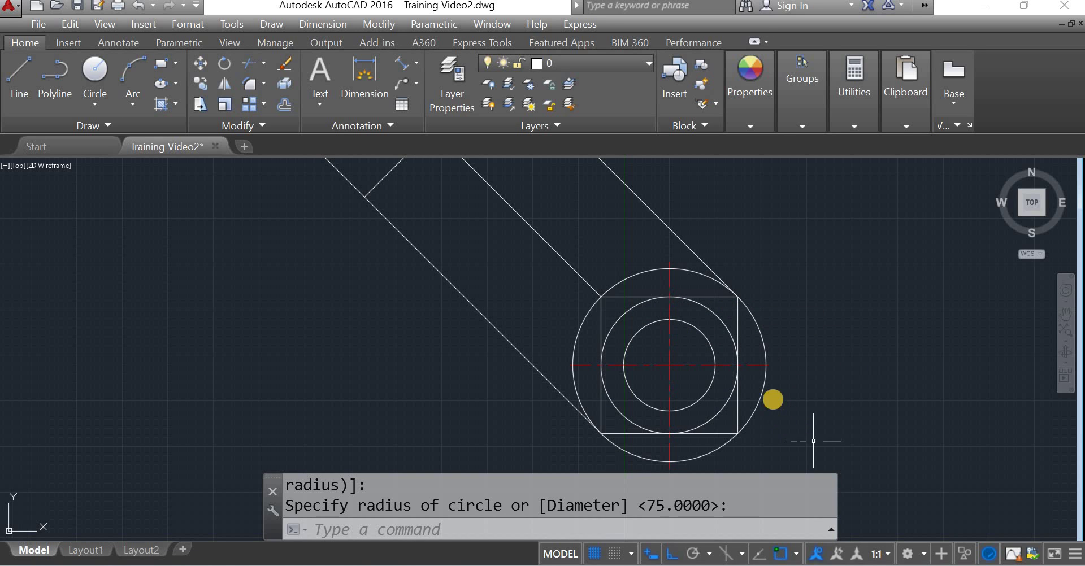
Copy the large circle from the nut's center to the midpoint and both ends of the outer diagonal line
left_click(766, 390)
type("c")
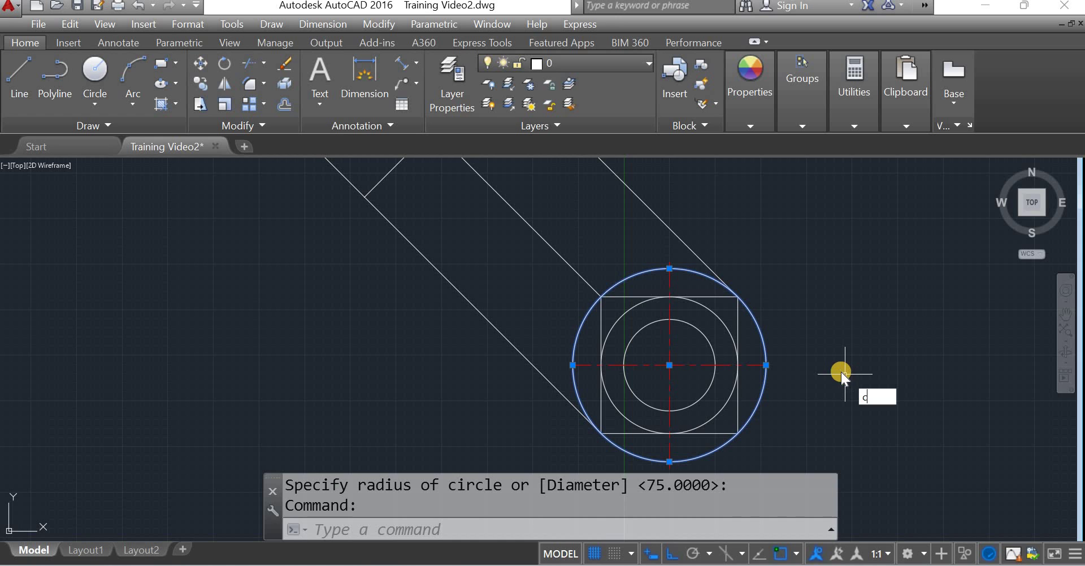
type("o")
key("Return")
scroll(724, 373, "down", 2)
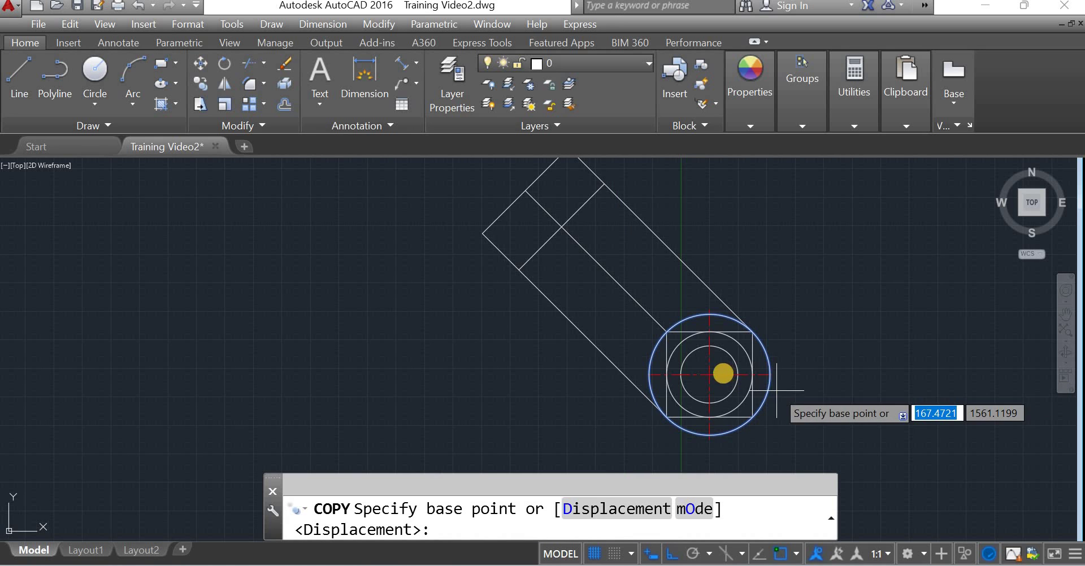
left_click(710, 375)
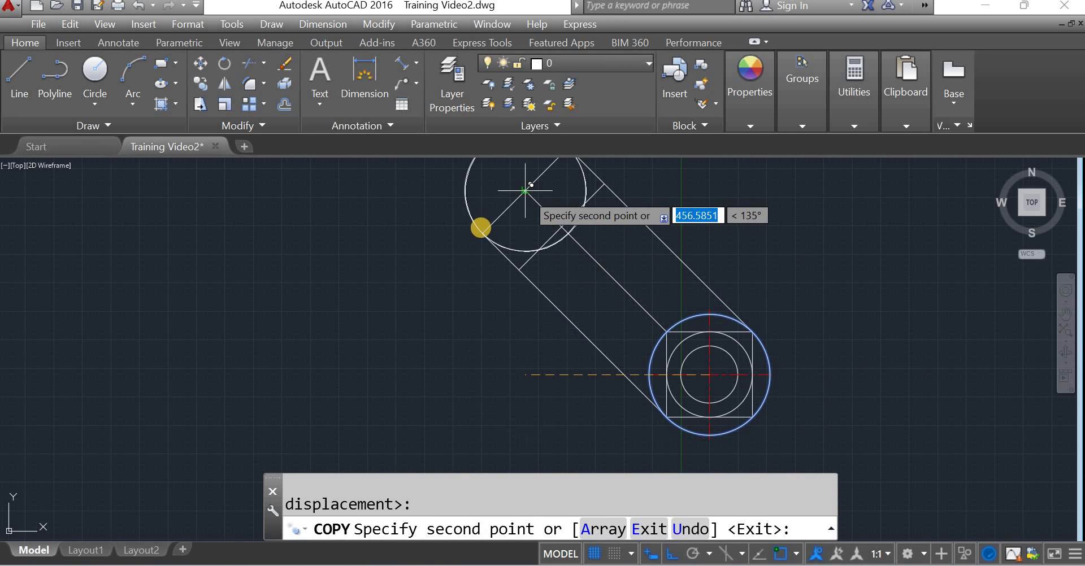
scroll(526, 190, "down", 4)
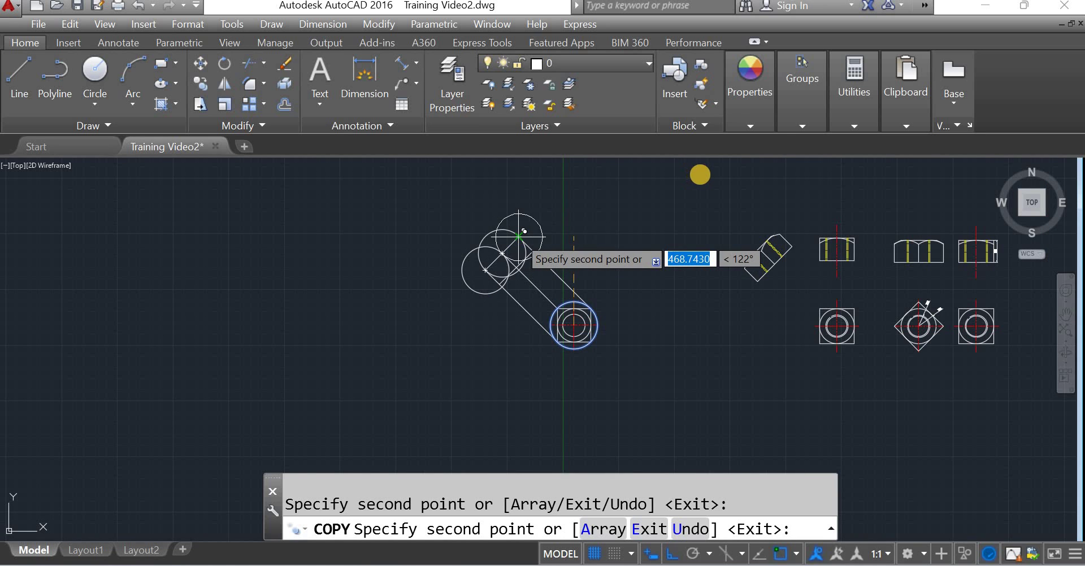
key("Return")
scroll(516, 258, "up", 4)
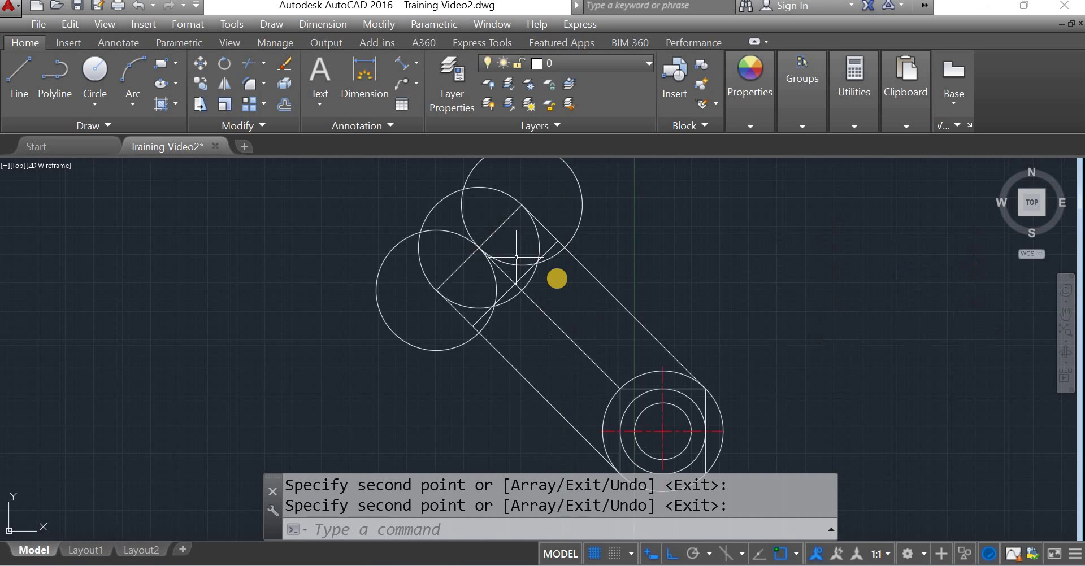
scroll(517, 257, "up", 2)
scroll(552, 256, "up", 3)
scroll(552, 257, "down", 3)
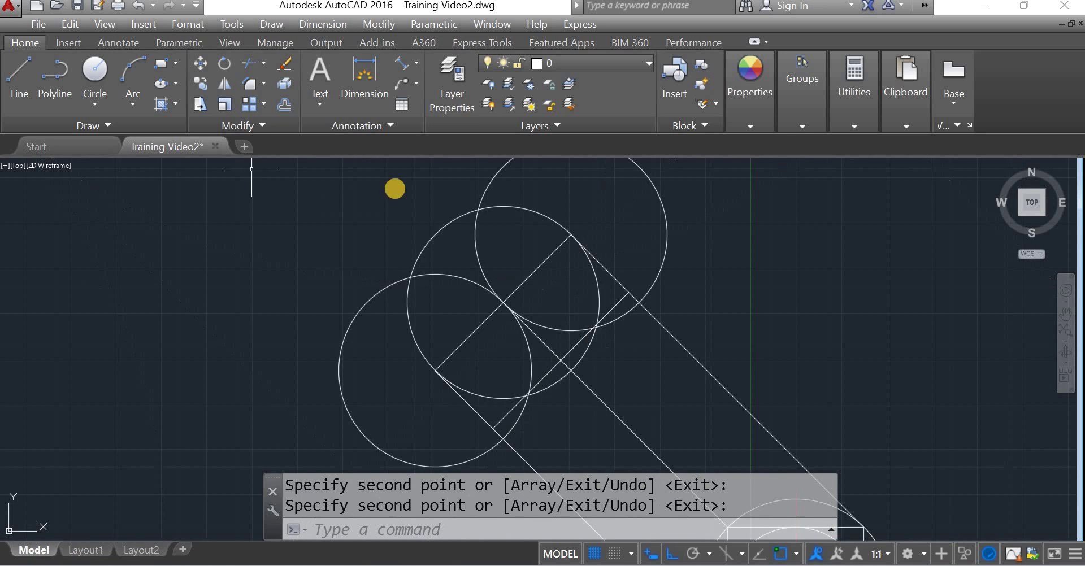
scroll(589, 337, "up", 4)
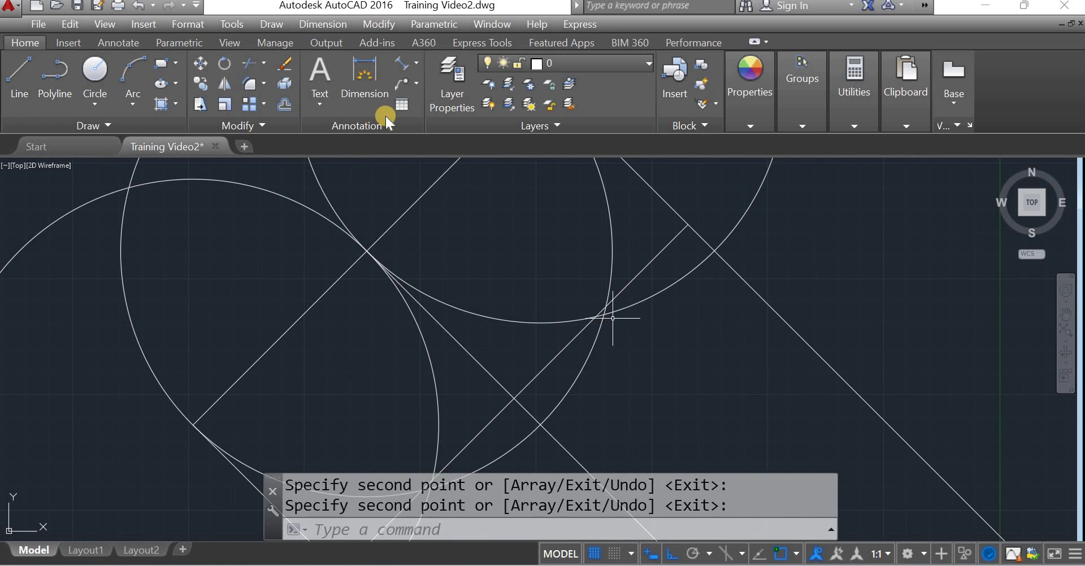
left_click(95, 71)
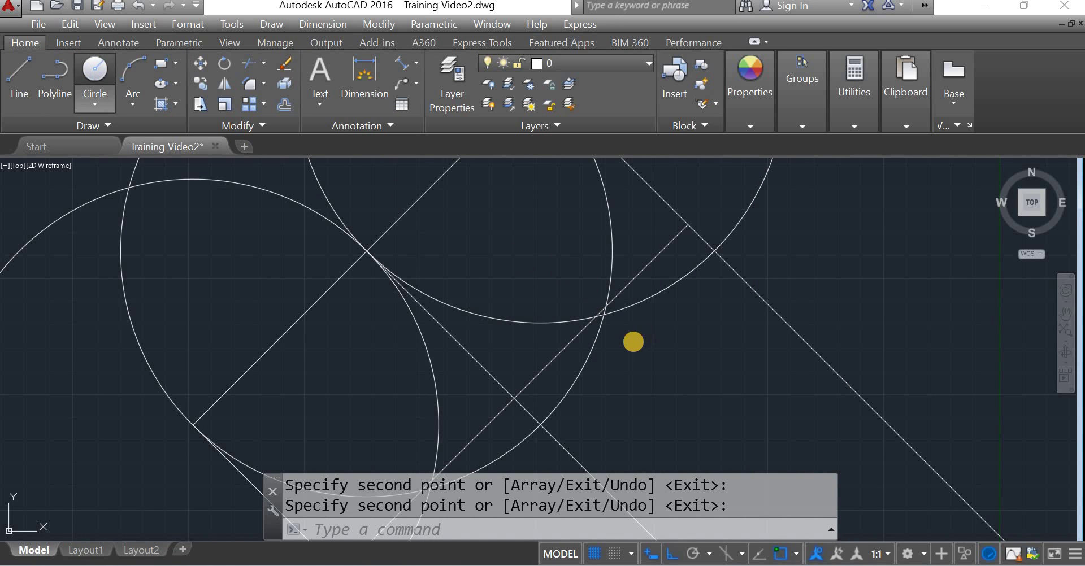
left_click(603, 313)
scroll(603, 311, "down", 3)
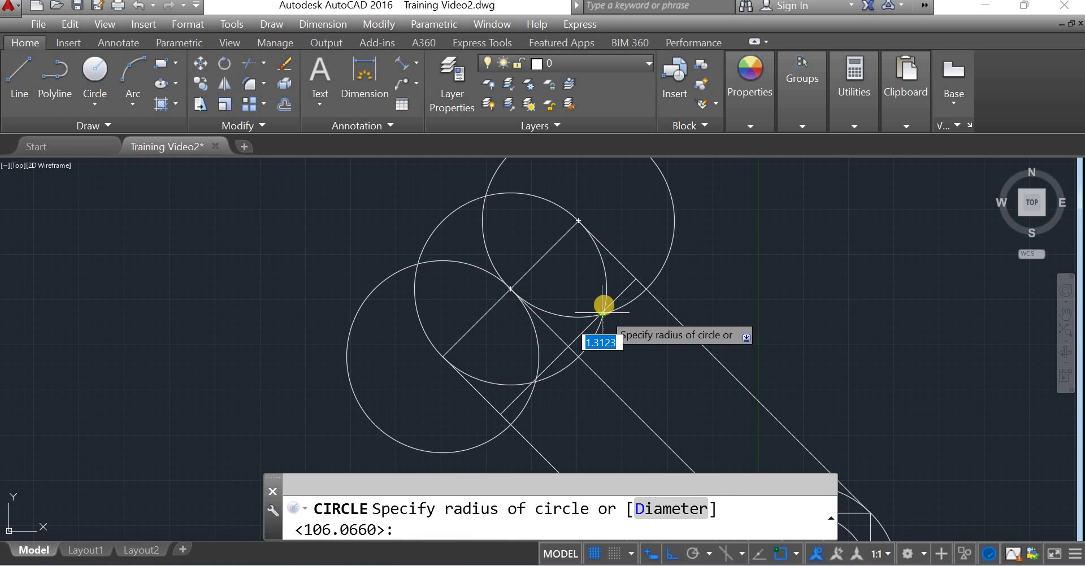
key("Escape")
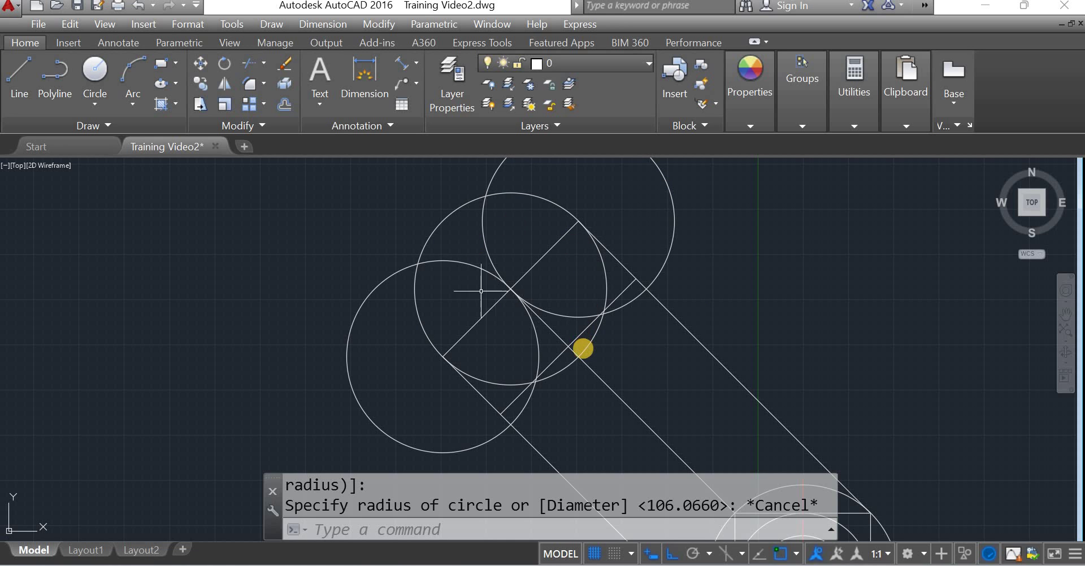
Draw a circle centered where the middle and upper copied circles intersect, with its radius reaching the outer diagonal line
scroll(582, 372, "down", 1)
scroll(584, 328, "up", 1)
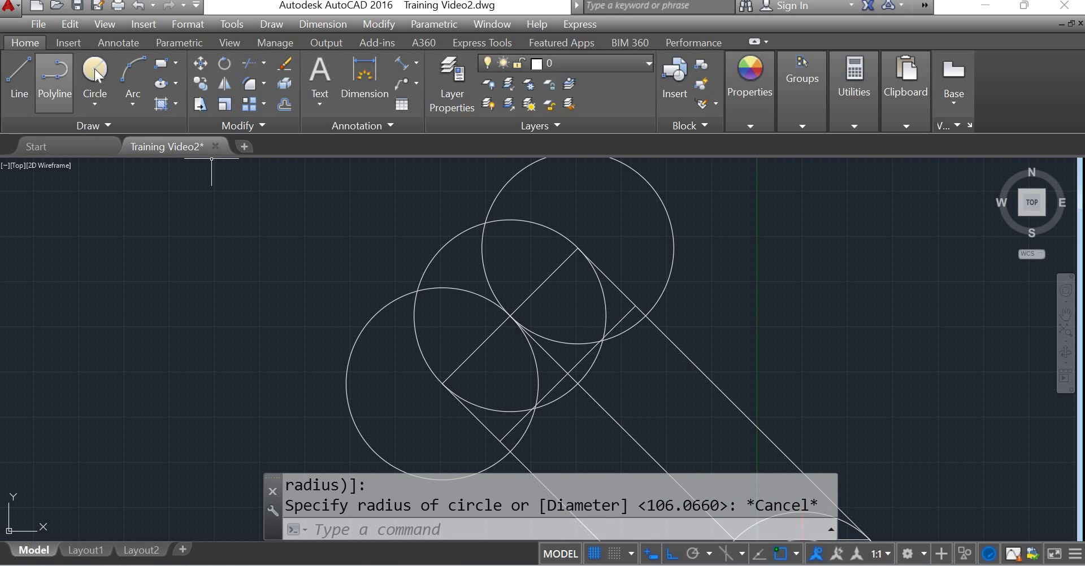
key("Return")
scroll(594, 351, "up", 1)
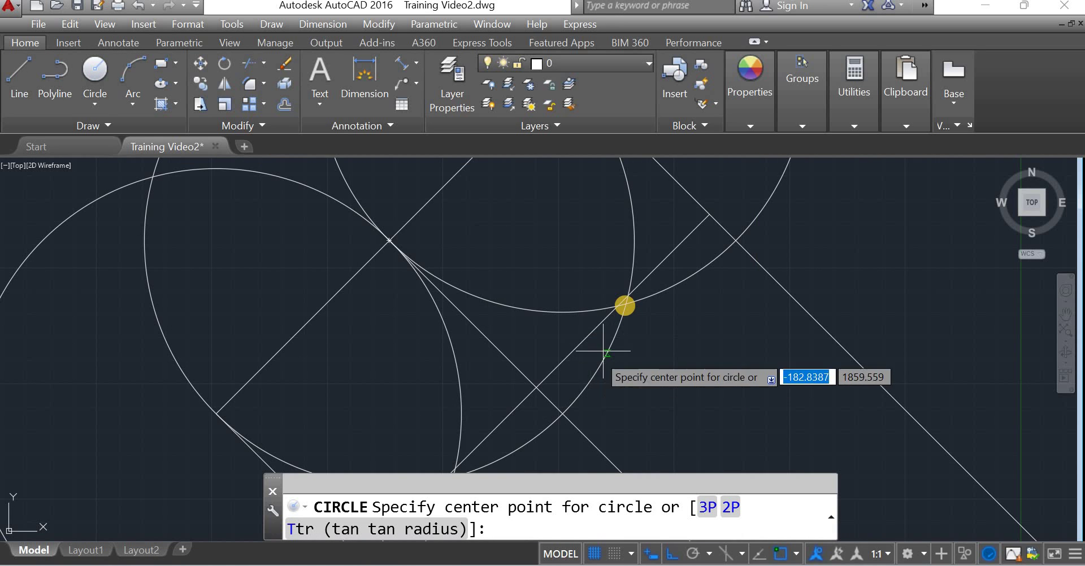
left_click(625, 303)
scroll(703, 286, "up", 2)
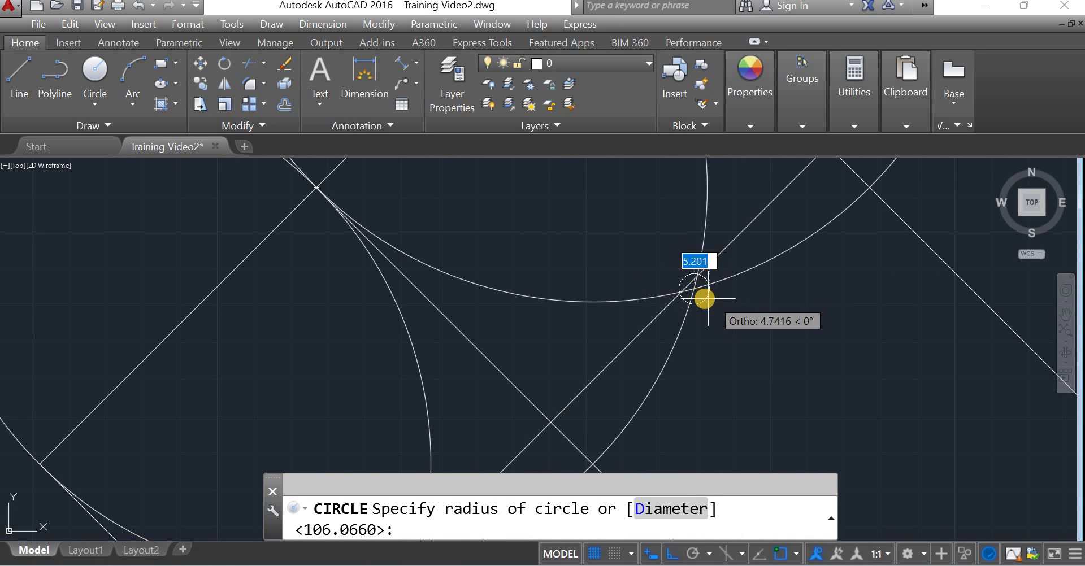
scroll(726, 296, "down", 4)
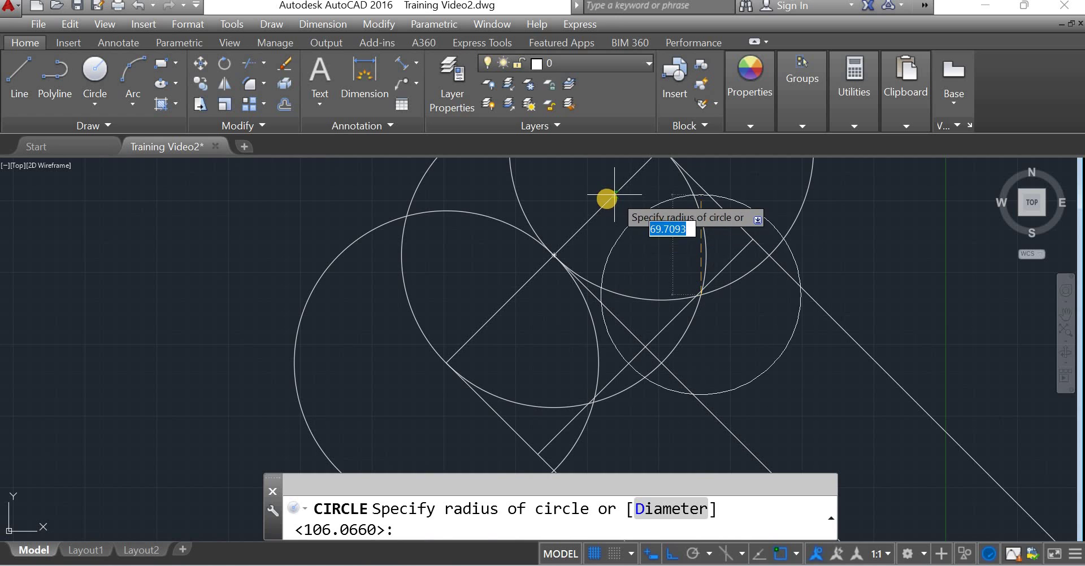
left_click(650, 164)
key("Escape")
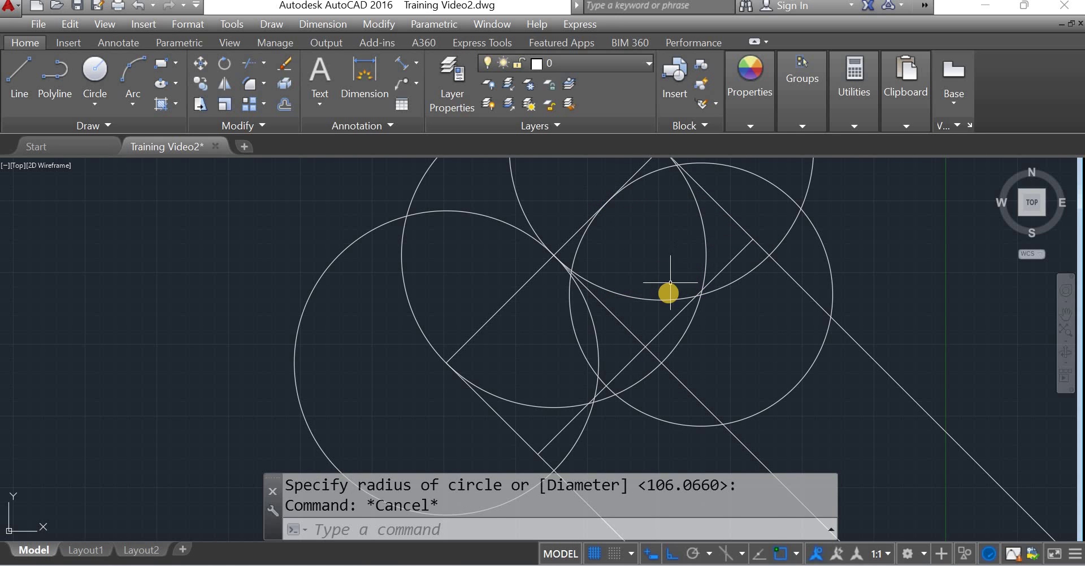
Erase the three copied circles along the outer diagonal line, and undo the erasure
scroll(628, 245, "down", 3)
left_click(626, 251)
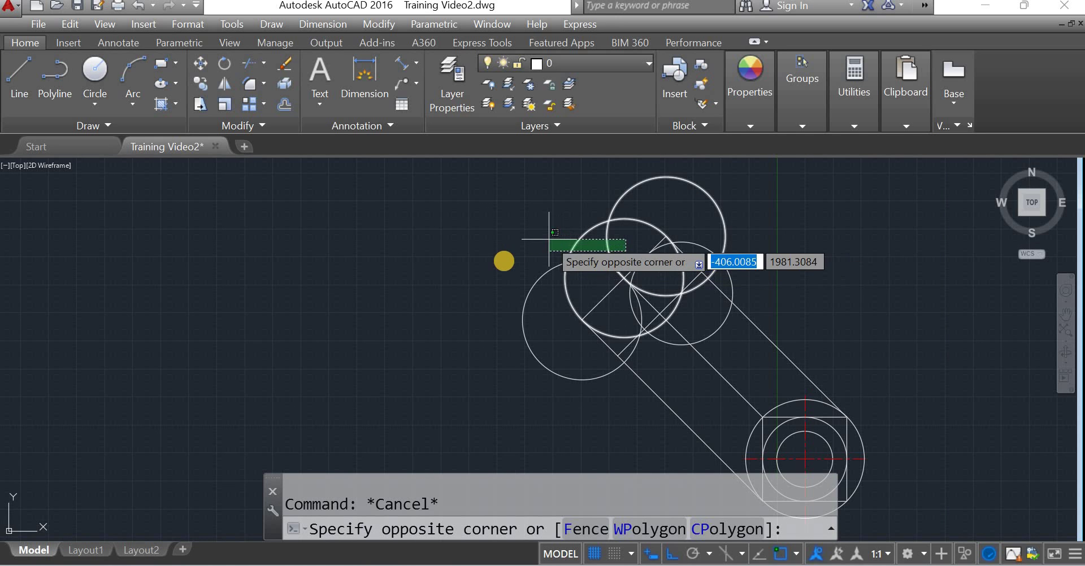
left_click(502, 263)
key("Delete")
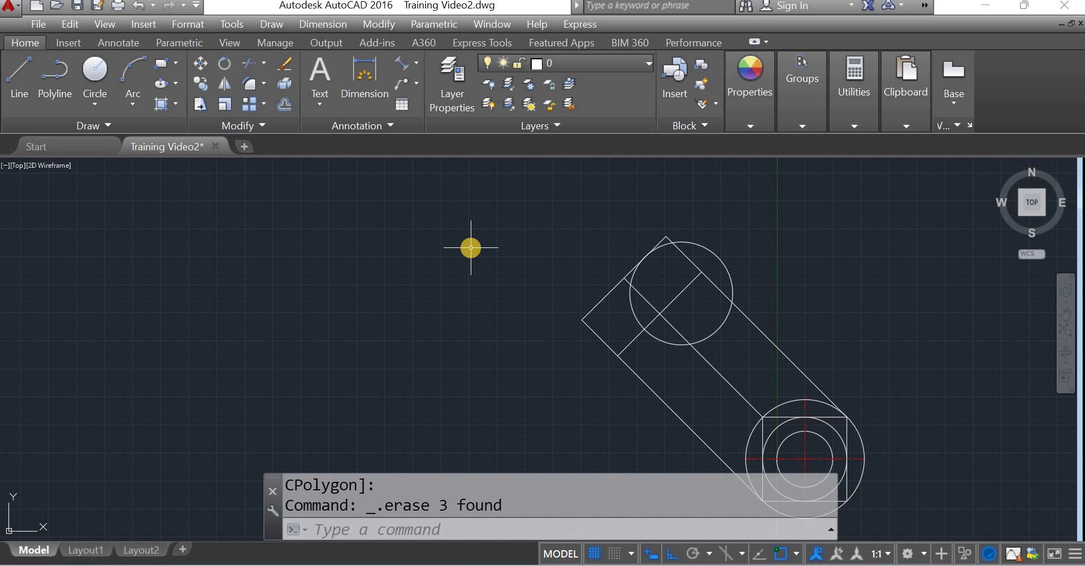
key("ctrl+z")
Copy the outer diagonal line inward to where the middle copied circle crosses the upper projection line
scroll(684, 269, "up", 4)
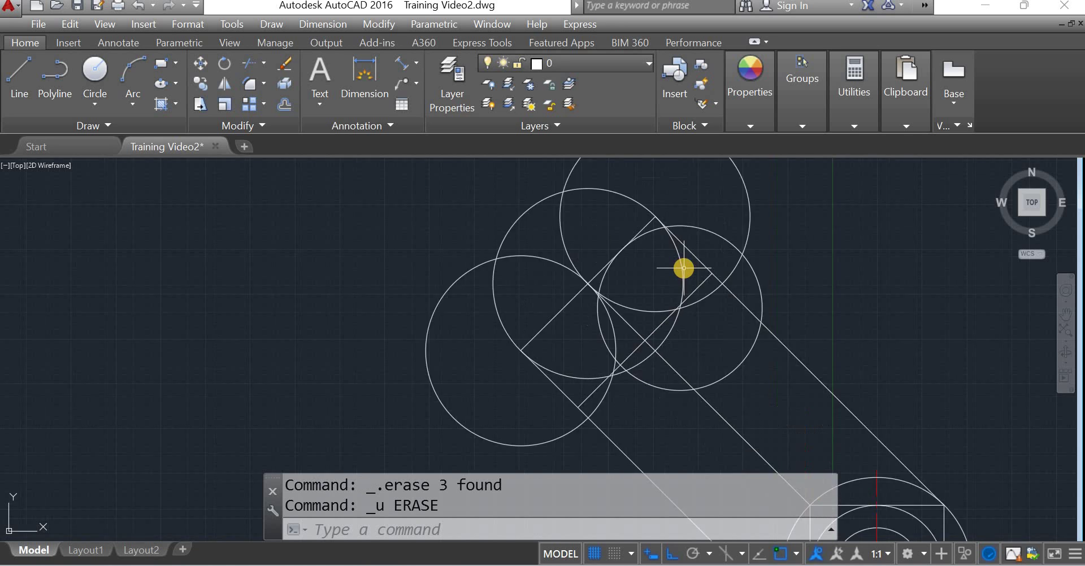
scroll(684, 269, "down", 4)
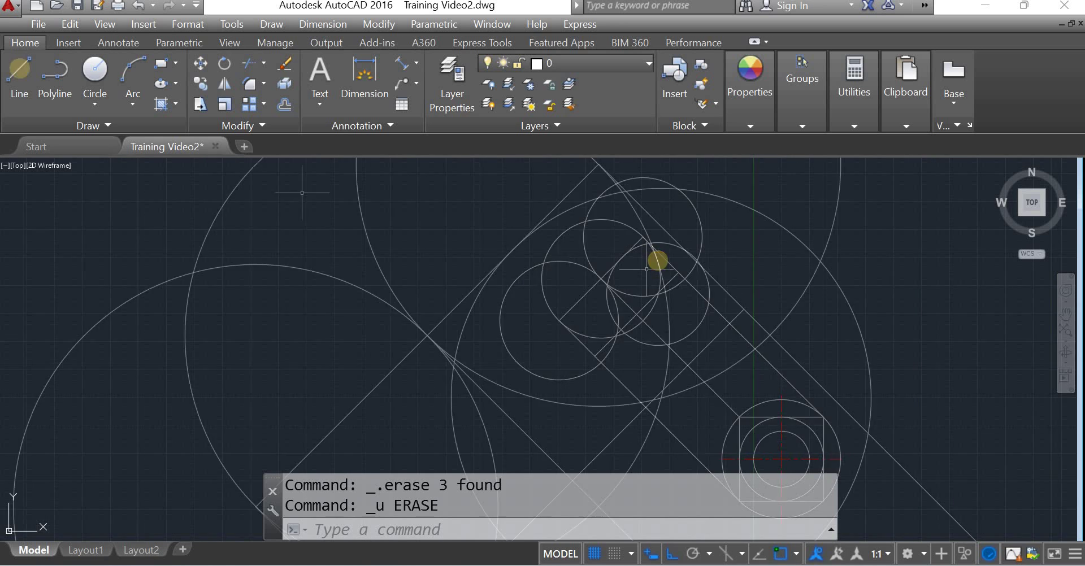
type("CO")
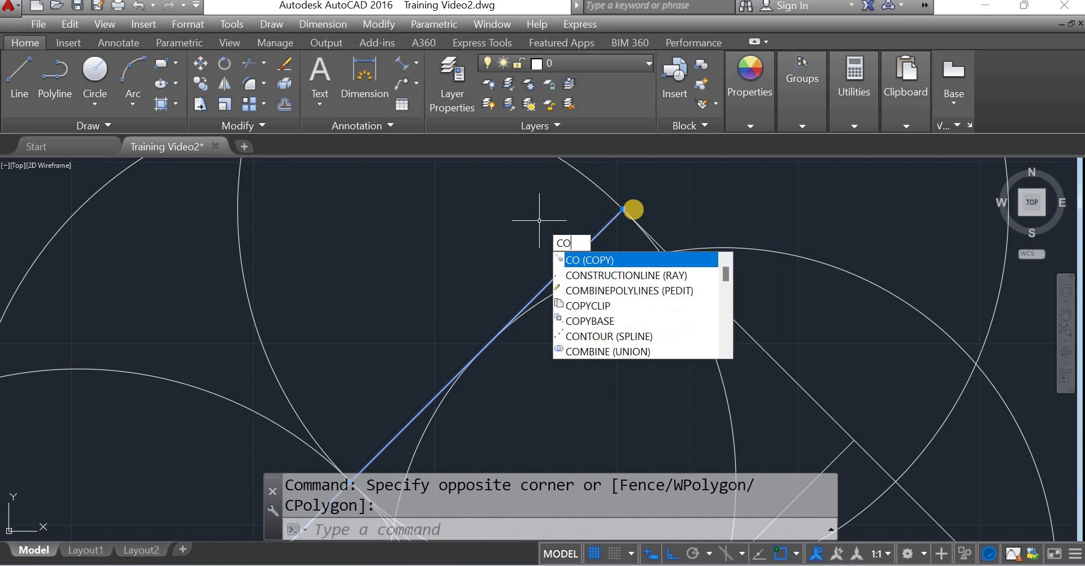
key("Return")
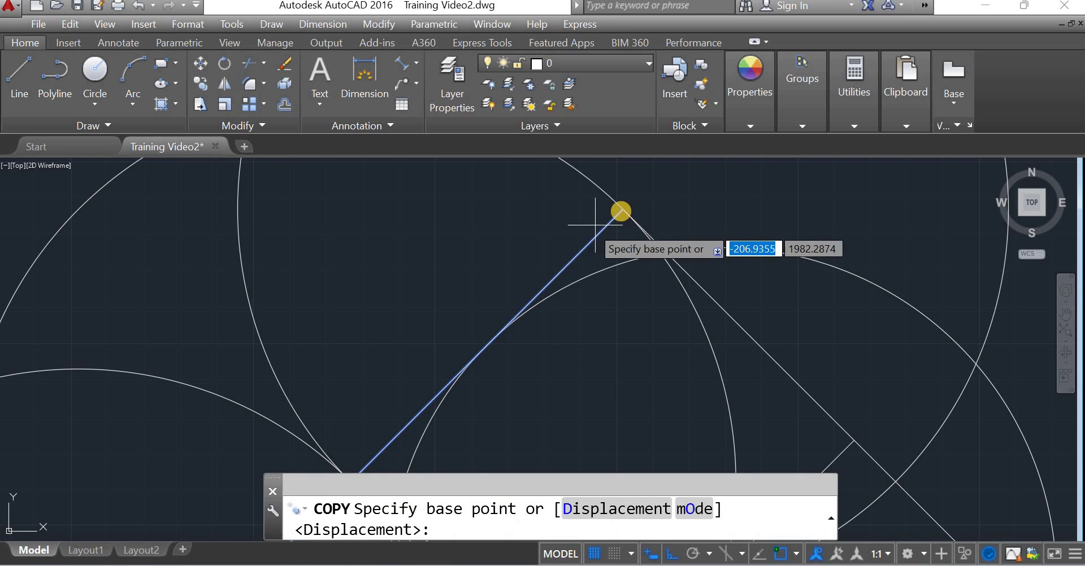
scroll(625, 213, "up", 2)
left_click(624, 209)
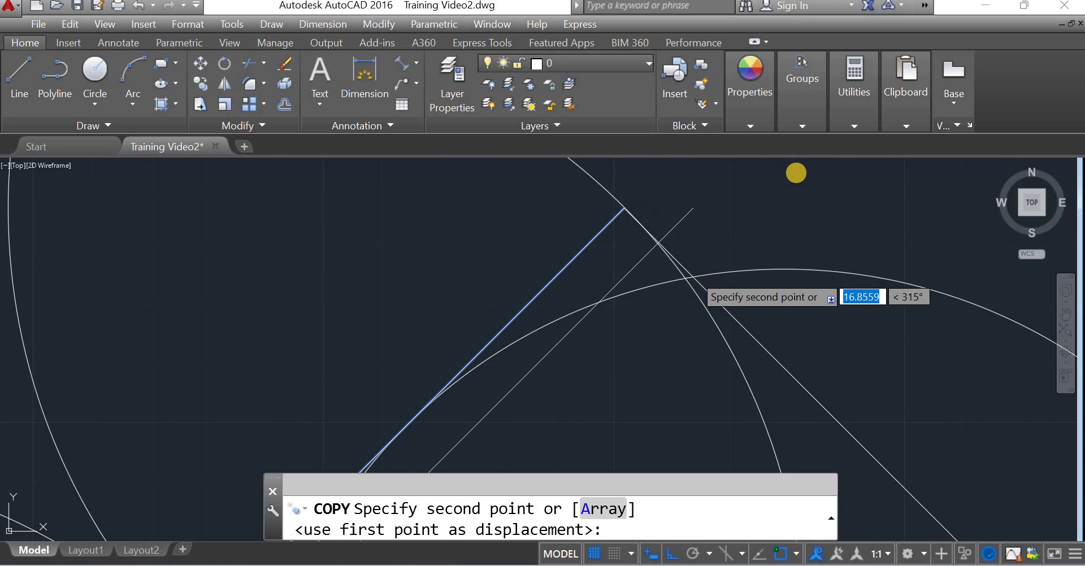
left_click(797, 173)
key("Return")
scroll(639, 266, "down", 4)
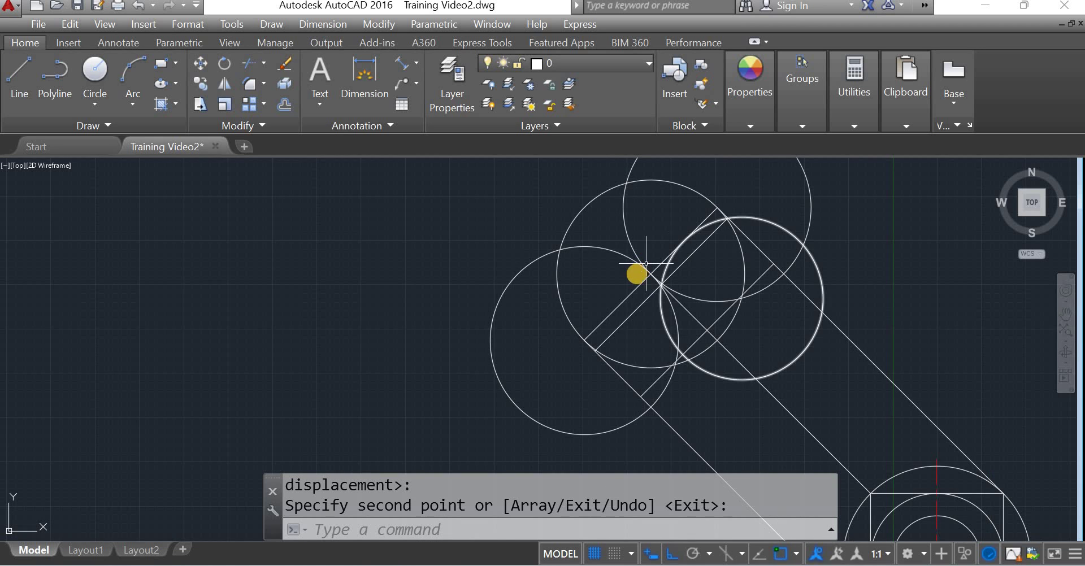
Erase the three large copied circles along the outer diagonal line
scroll(641, 268, "up", 3)
scroll(597, 331, "down", 3)
left_click(614, 294)
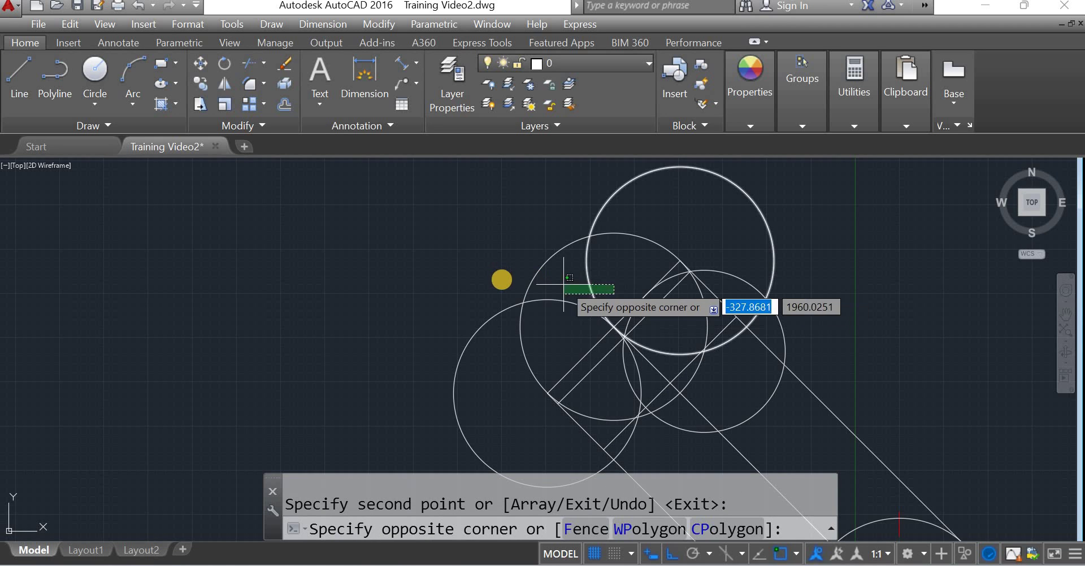
left_click(479, 319)
key("Delete")
Copy the upper projection line from the square's corner to the point where it is tangent to the nut's middle circle
scroll(681, 293, "up", 5)
scroll(771, 382, "down", 6)
scroll(811, 343, "up", 5)
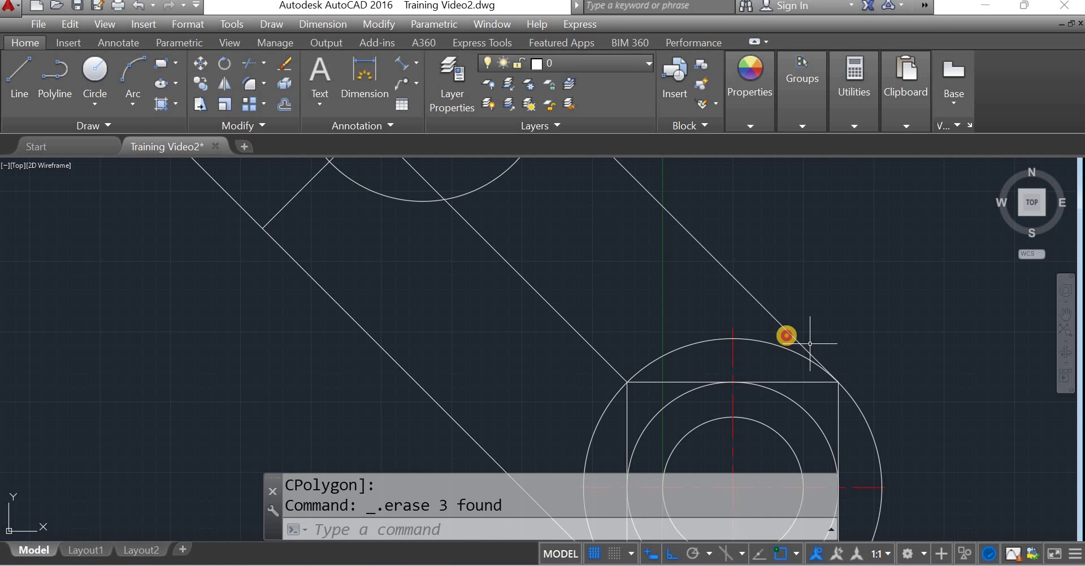
left_click(810, 343)
left_click(859, 316)
type("co")
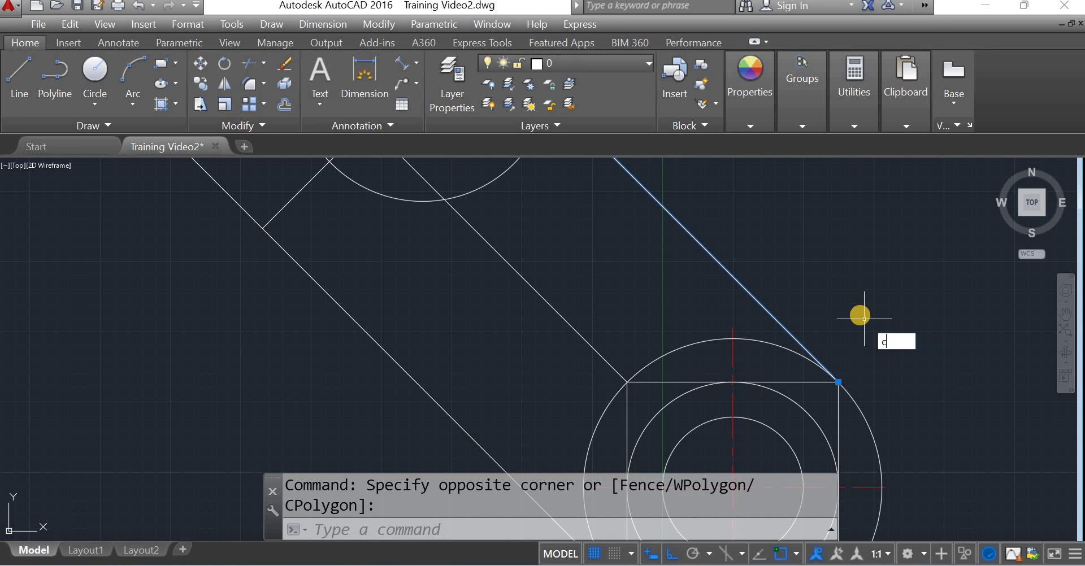
key("Return")
left_click(838, 382)
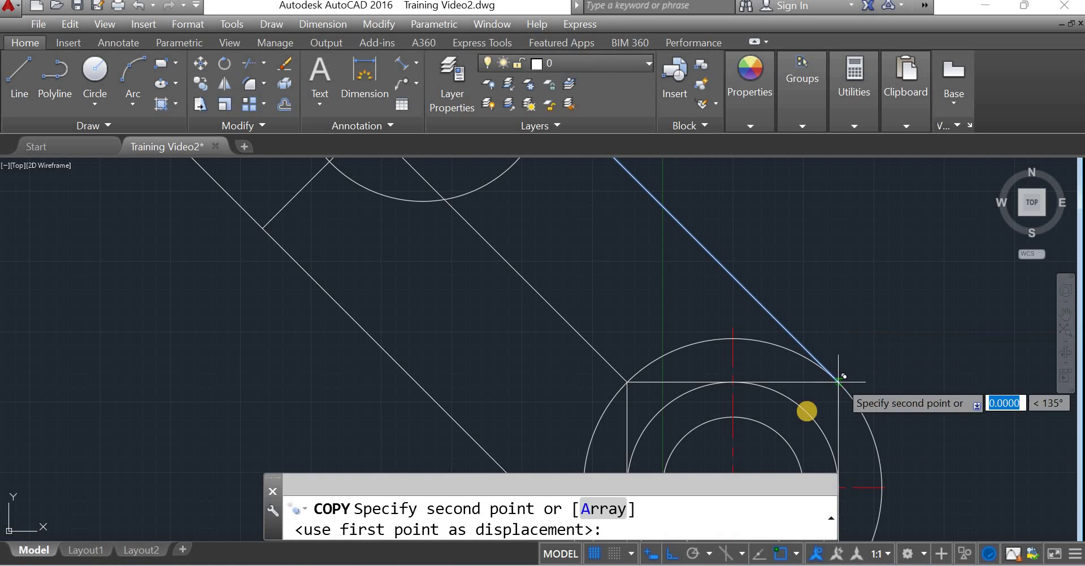
left_click(807, 413)
key("Escape")
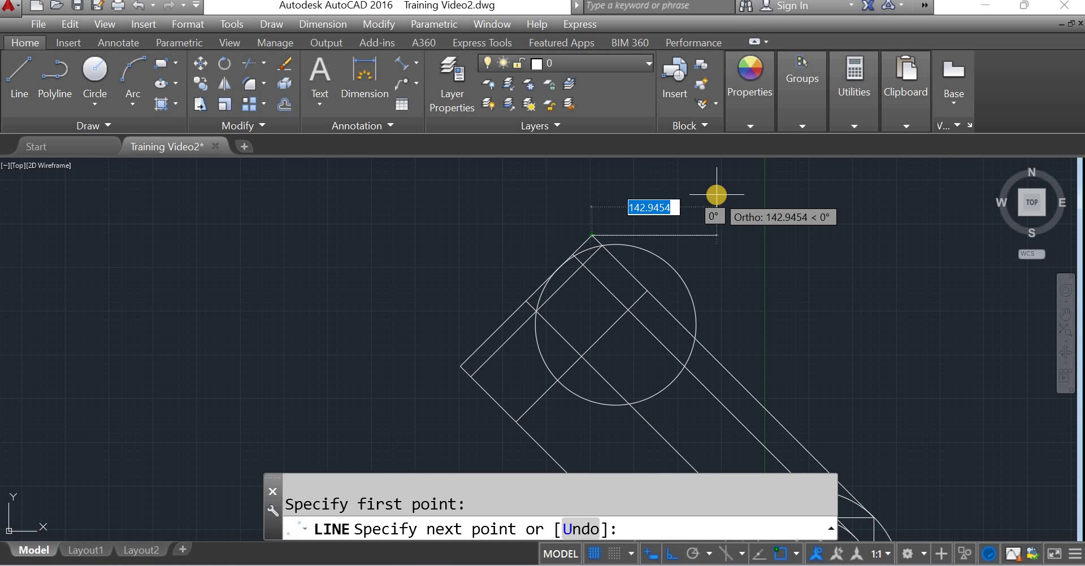
Draw a line at 15 degrees from the auxiliary view's top corner and shift it so its midpoint sits on that corner
type("<")
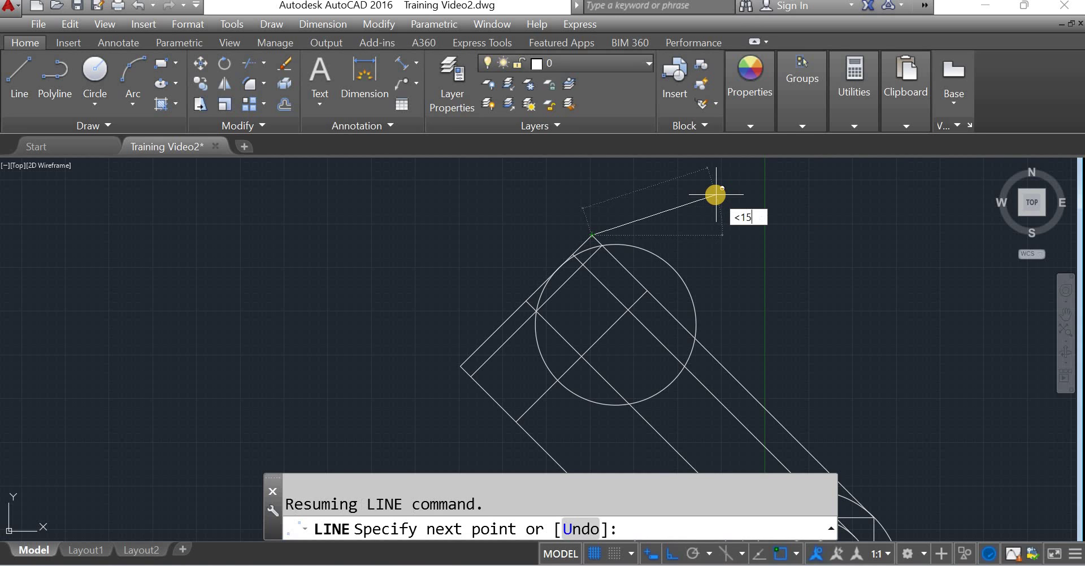
type("15")
left_click(684, 219)
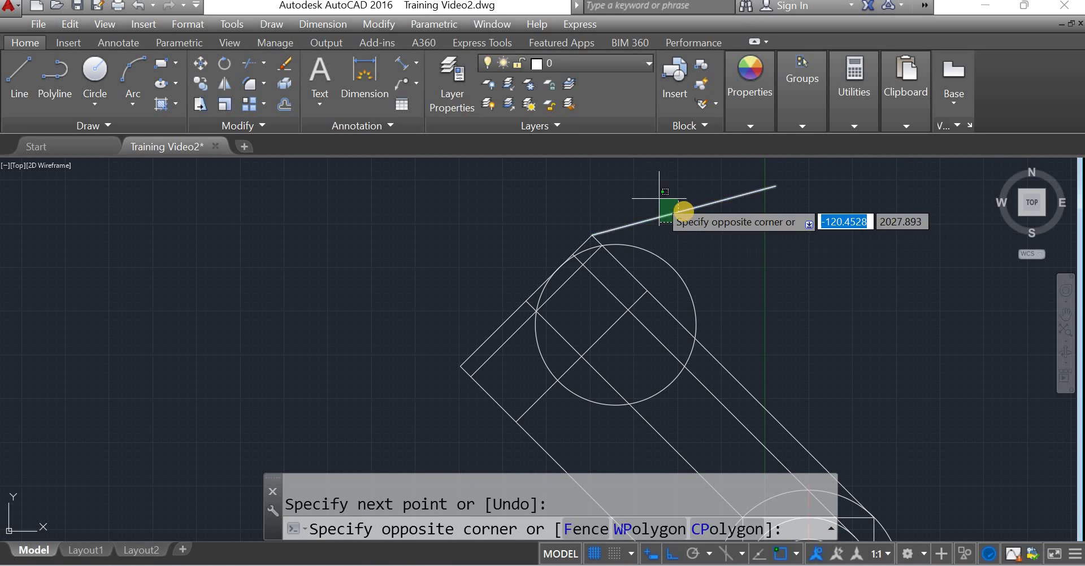
left_click(662, 201)
left_click(684, 211)
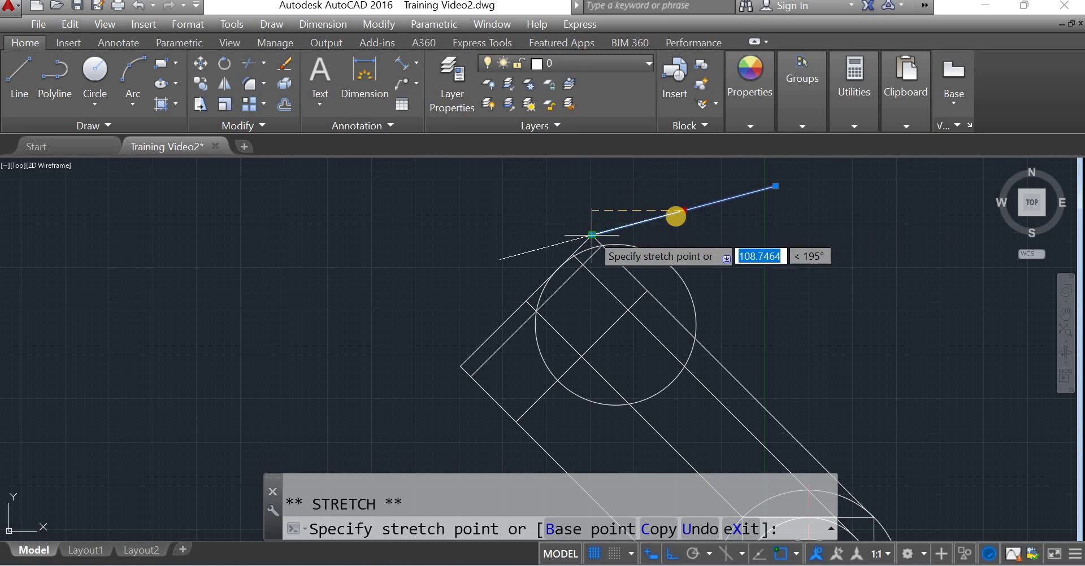
key("Escape")
key("Escape")
scroll(679, 210, "up", 2)
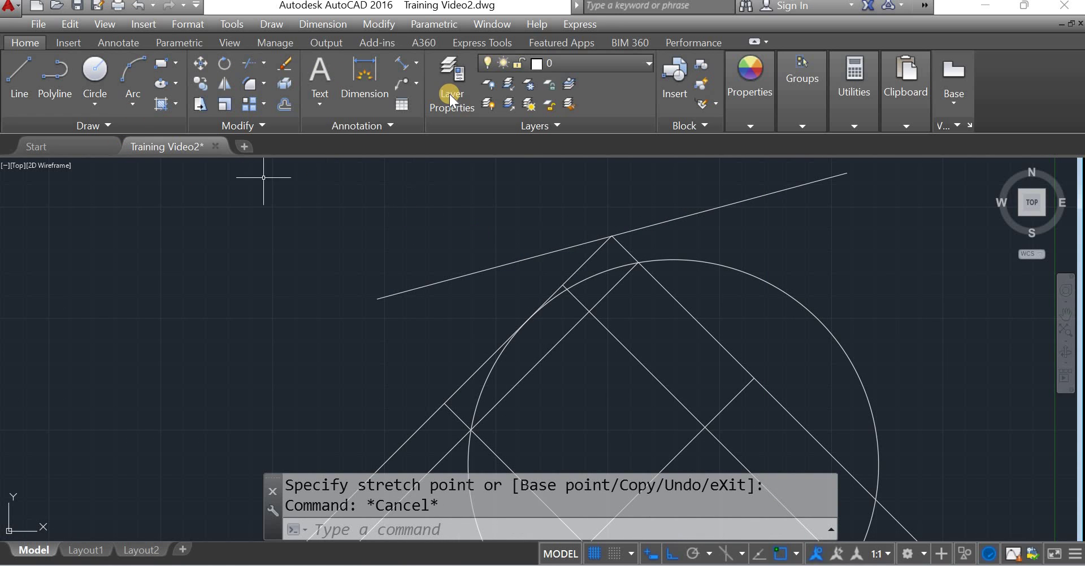
Dimension the angle between the 15-degree line and the outer diagonal line, and delete that dimension
left_click(416, 63)
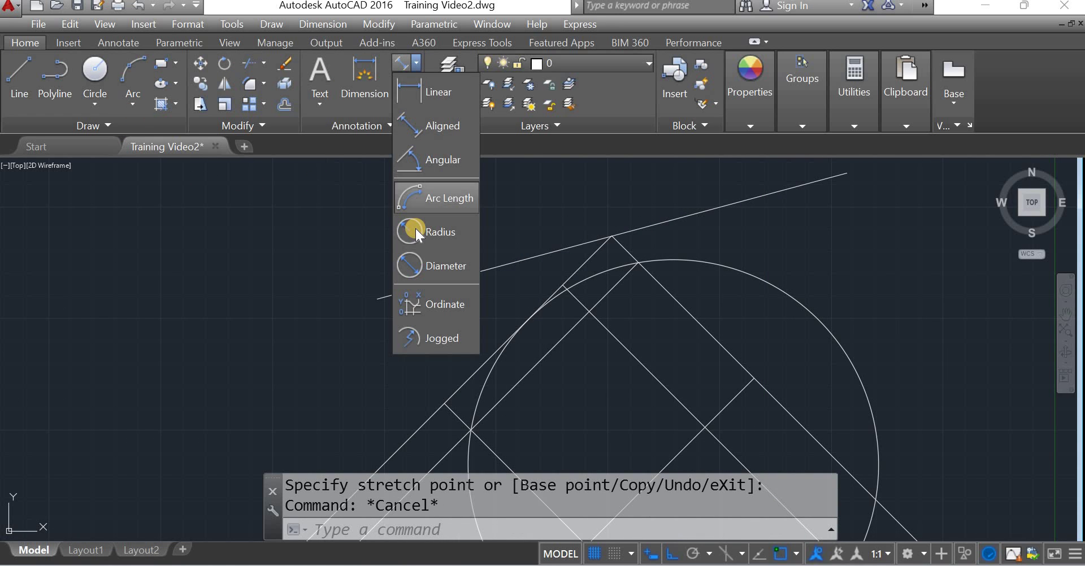
left_click(579, 290)
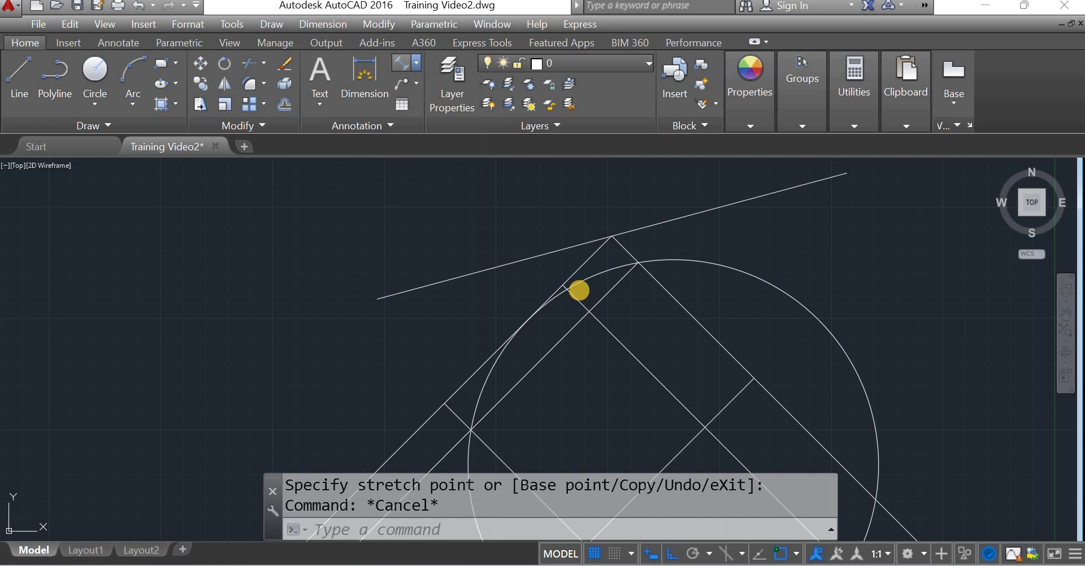
left_click(586, 257)
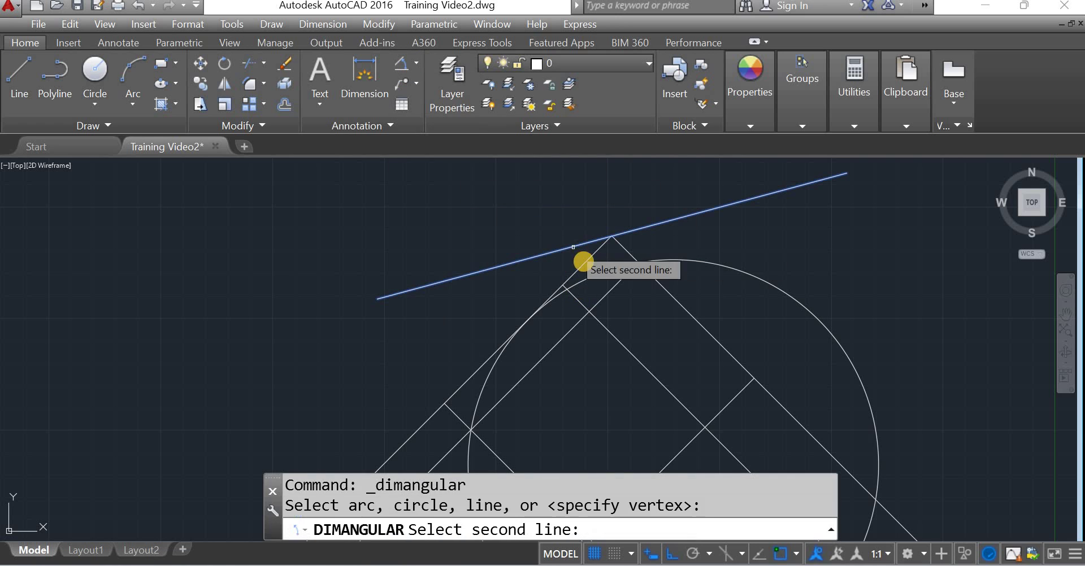
left_click(488, 298)
key("Escape")
left_click(487, 305)
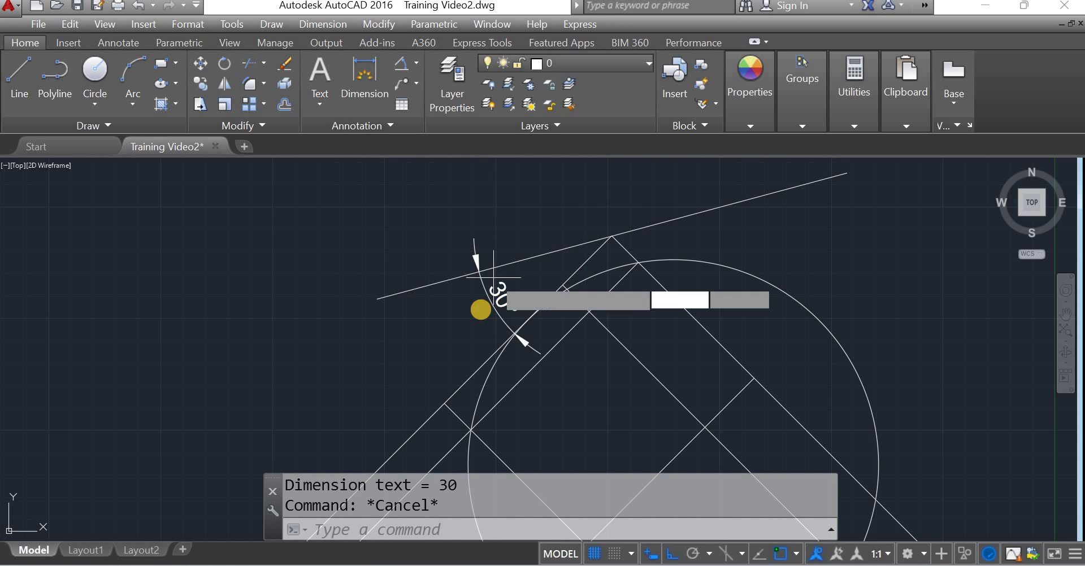
left_click(480, 308)
key("Delete")
Move the 15-degree line so its lower end sits where the copied projection line meets the outer diagonal line
left_click(481, 299)
left_click(458, 247)
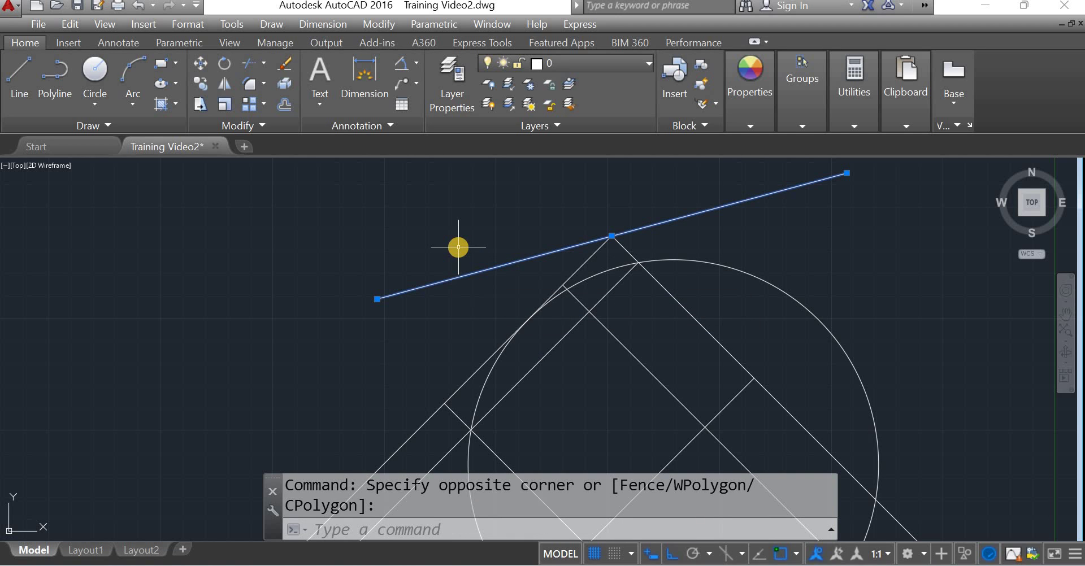
type("m")
key("Return")
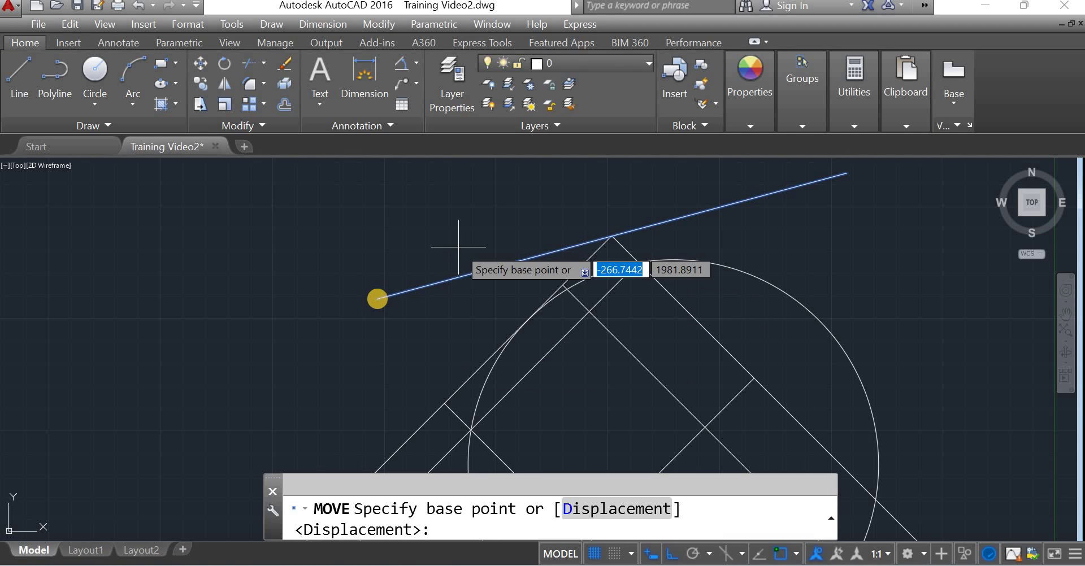
left_click(377, 299)
scroll(589, 310, "up", 2)
left_click(604, 271)
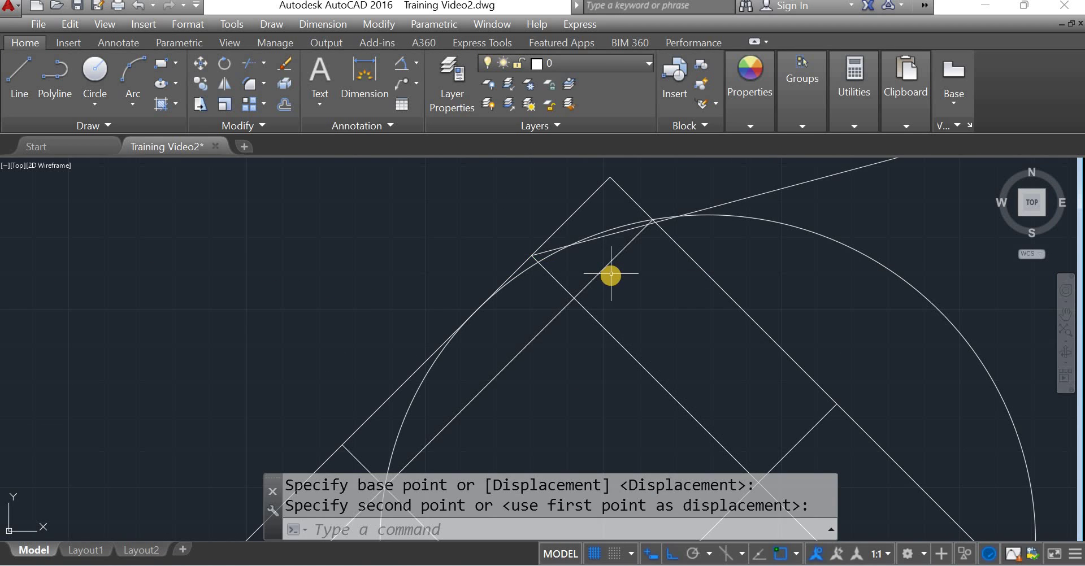
scroll(601, 266, "down", 2)
scroll(594, 258, "up", 2)
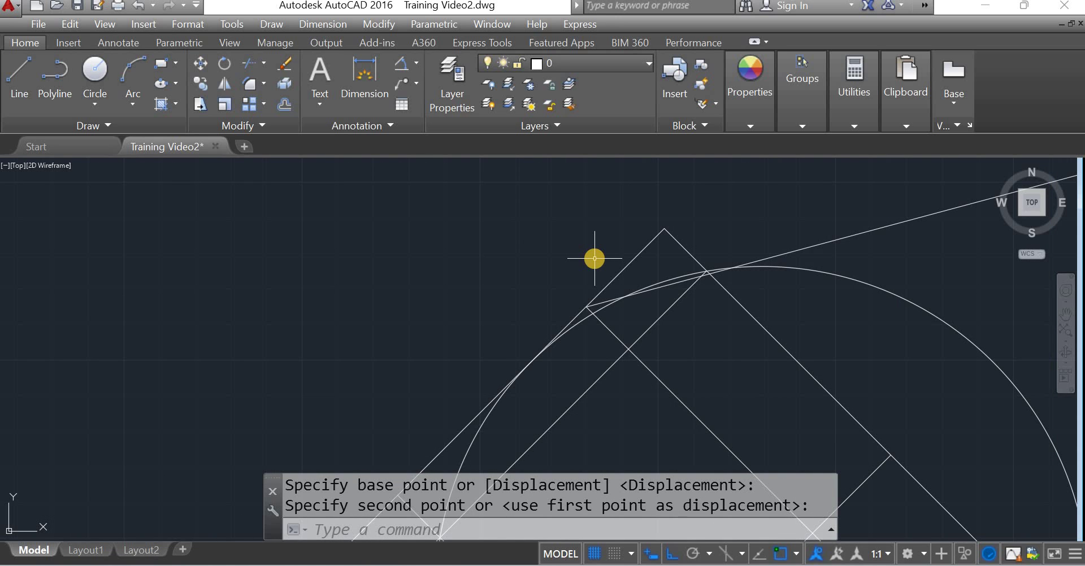
Trim the circle against the middle and upper projection lines, keeping only the arc between them near the outer edge
key("Return")
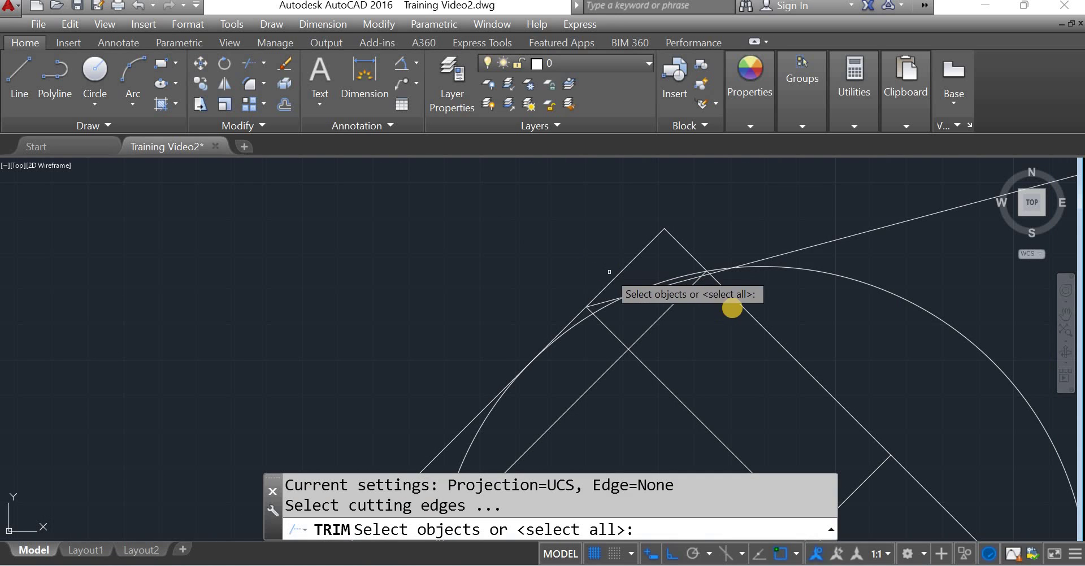
left_click(722, 286)
scroll(768, 283, "down", 2)
left_click(583, 461)
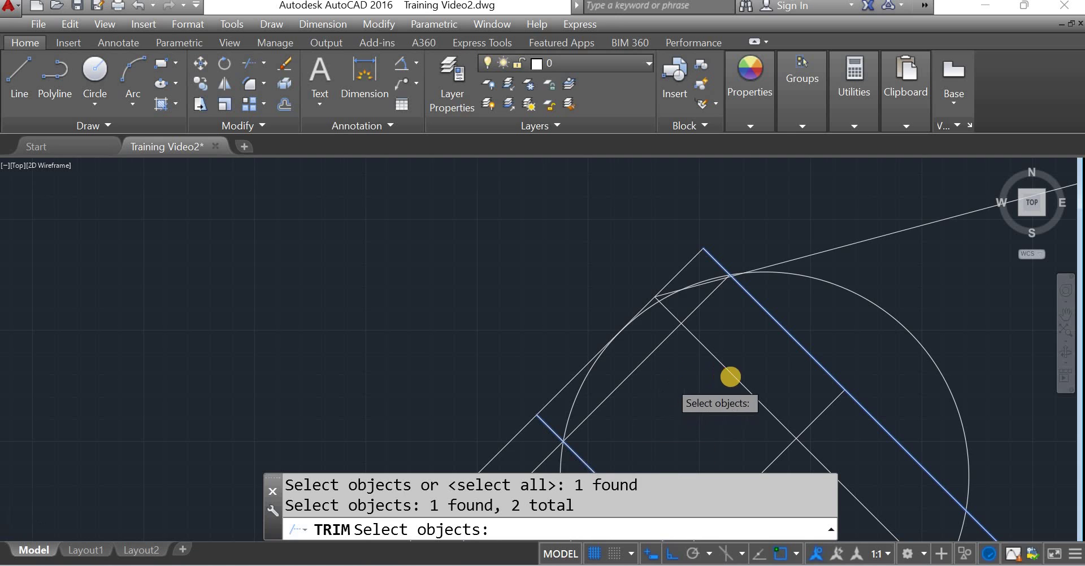
scroll(752, 377, "down", 3)
key("Return")
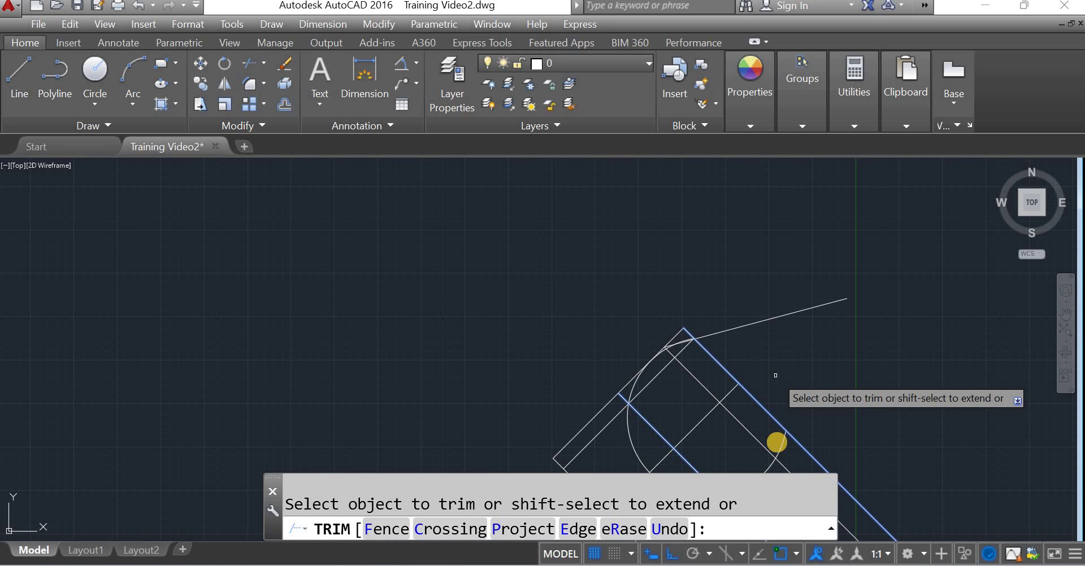
left_click(647, 465)
left_click(752, 359)
left_click(692, 330)
key("Return")
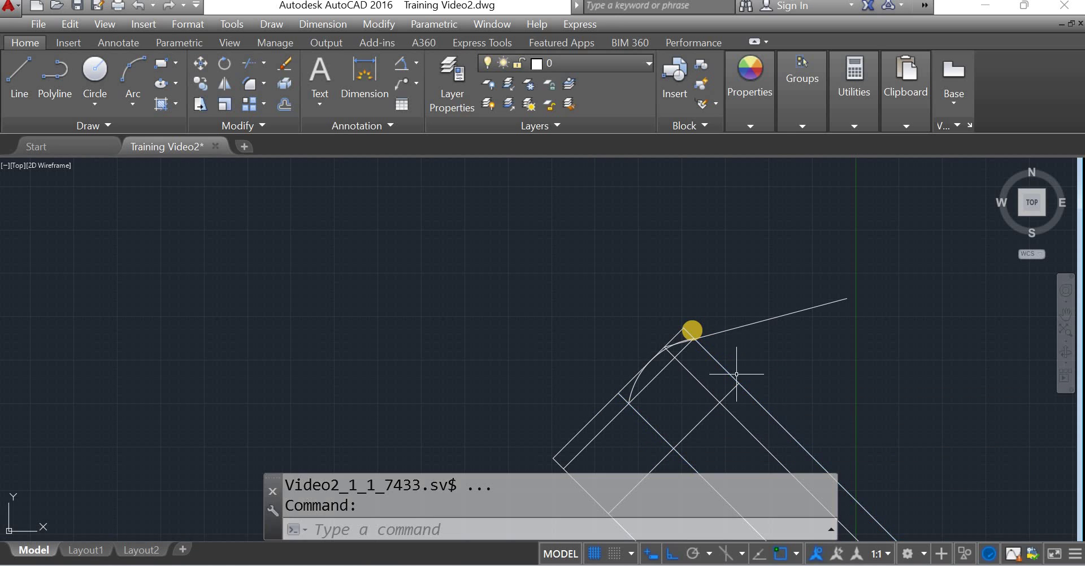
Trim off the part of the 15-degree line that extends beyond the upper projection line
scroll(693, 330, "up", 4)
scroll(763, 333, "up", 2)
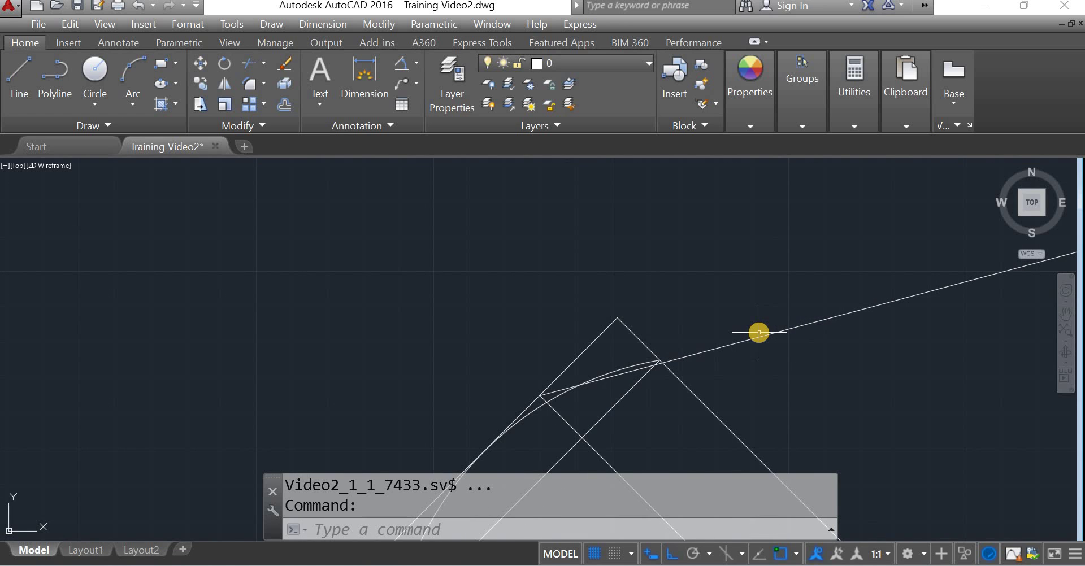
type("tr")
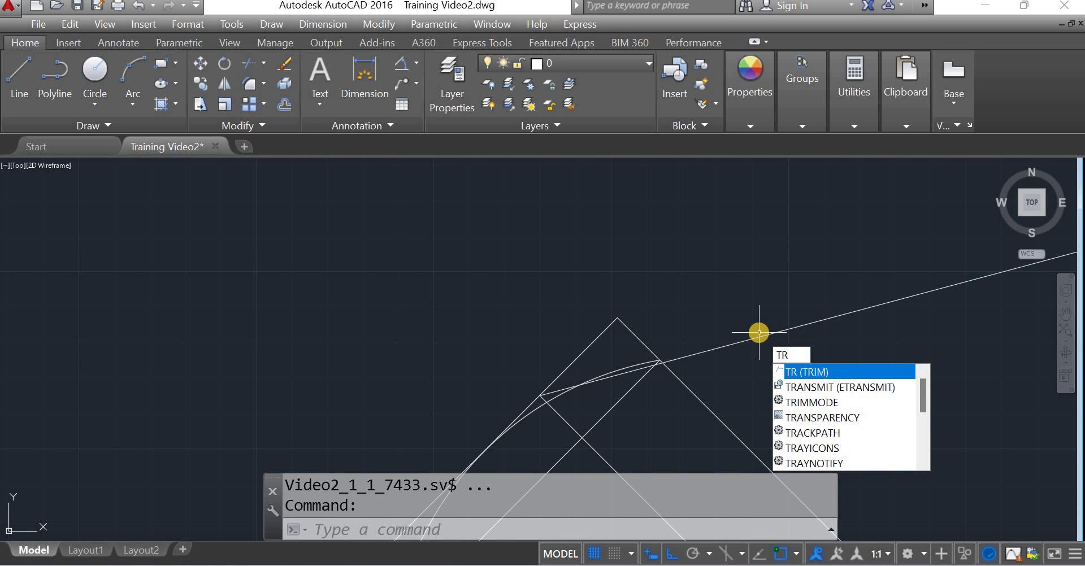
key("Return")
key("Return")
left_click(758, 338)
left_click(794, 371)
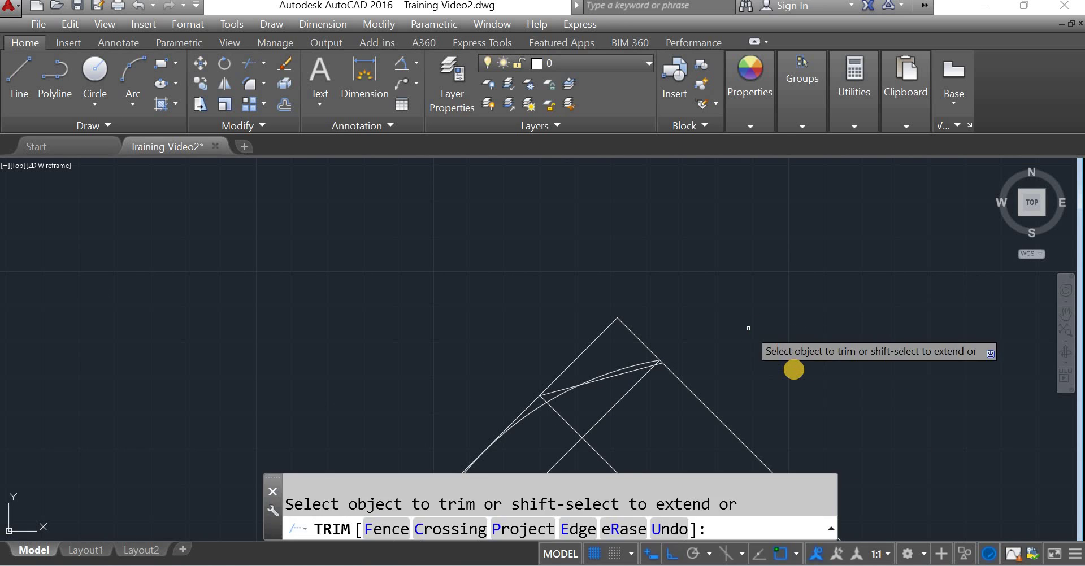
Trim away the auxiliary view's top corner outside the 15-degree line, using that line as the cutting edge
scroll(640, 365, "up", 4)
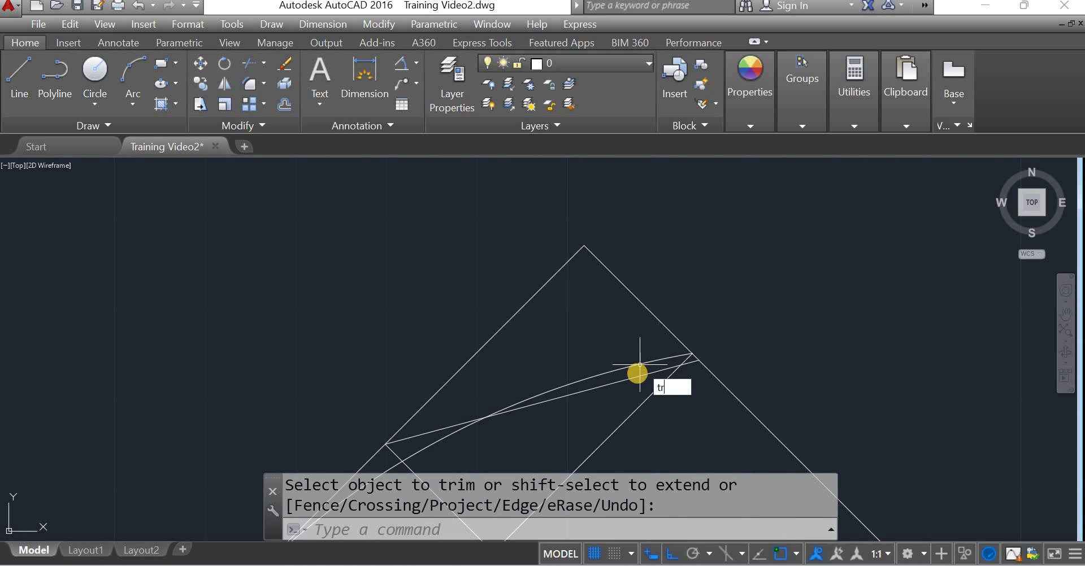
key("Return")
left_click(635, 377)
key("Return")
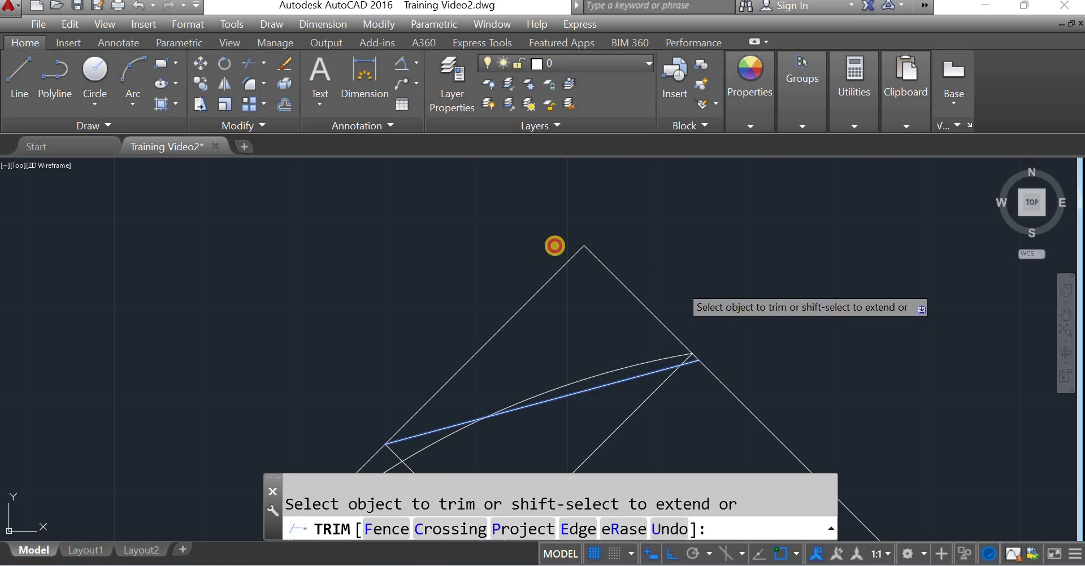
left_click(555, 245)
left_click(647, 242)
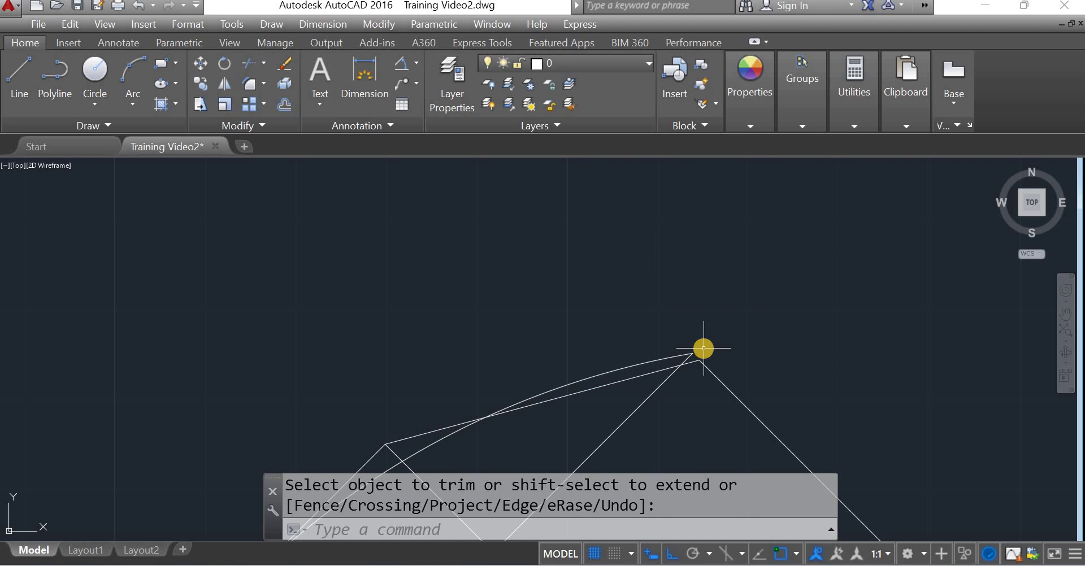
key("Return")
left_click(686, 352)
left_click(688, 356)
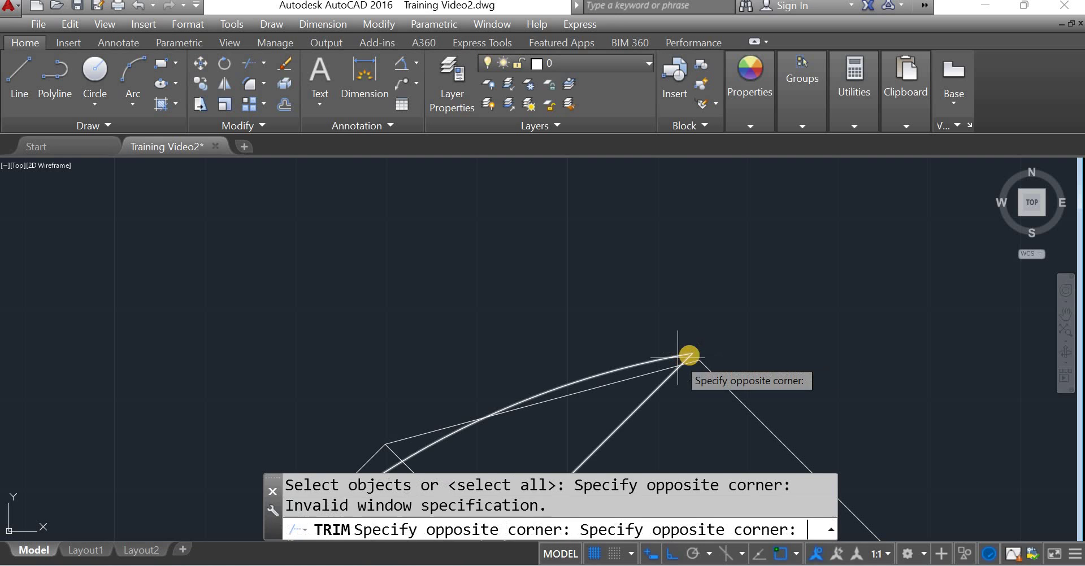
key("Return")
Trim the arc and the inner diagonal construction line where they extend beyond the 15-degree line at the auxiliary view's upper corner
type("tr")
key("Return")
key("Return")
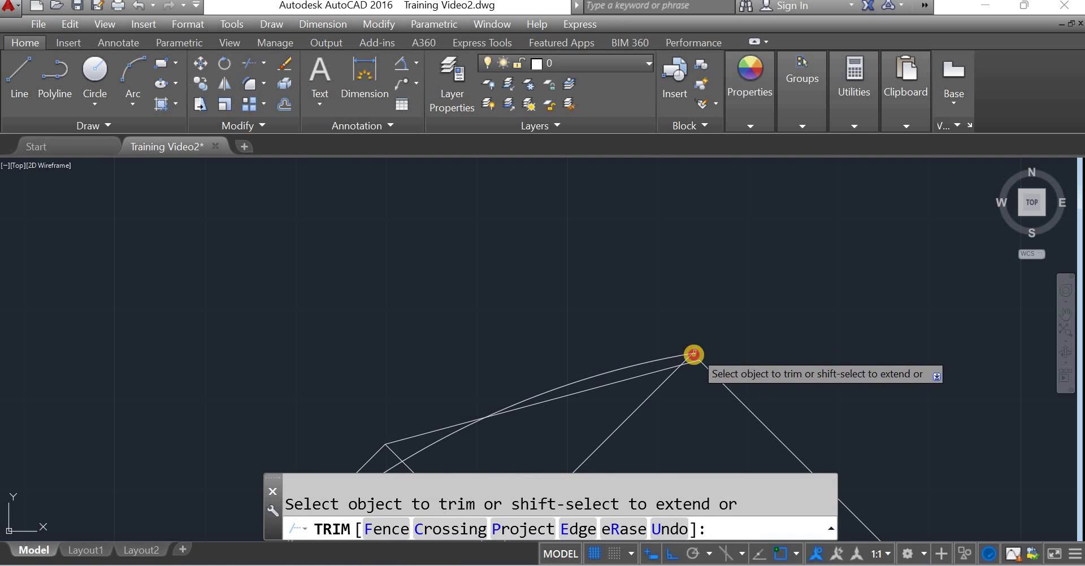
left_click(681, 350)
left_click(680, 349)
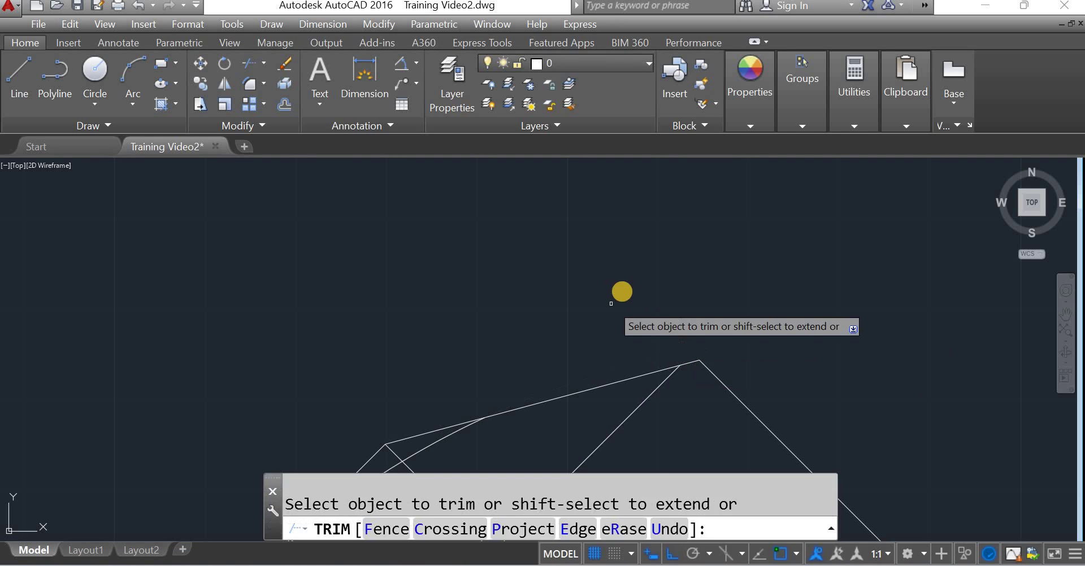
key("Return")
Erase the inner construction line parallel to the auxiliary view's outer edge and the copied projection line at the 15-degree line's lower end
scroll(624, 299, "down", 2)
left_click(624, 311)
scroll(715, 309, "down", 4)
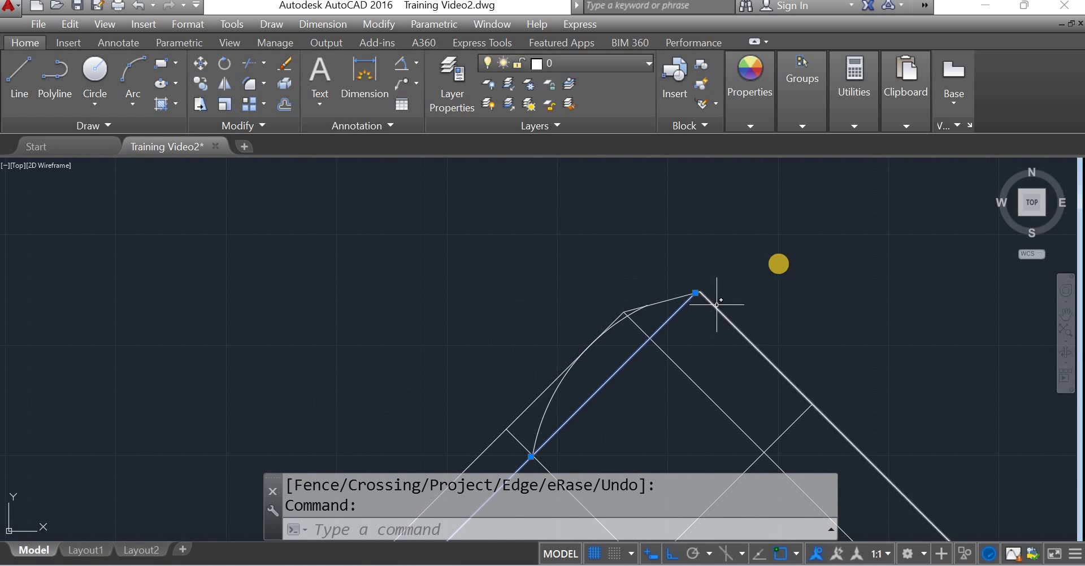
left_click(662, 313)
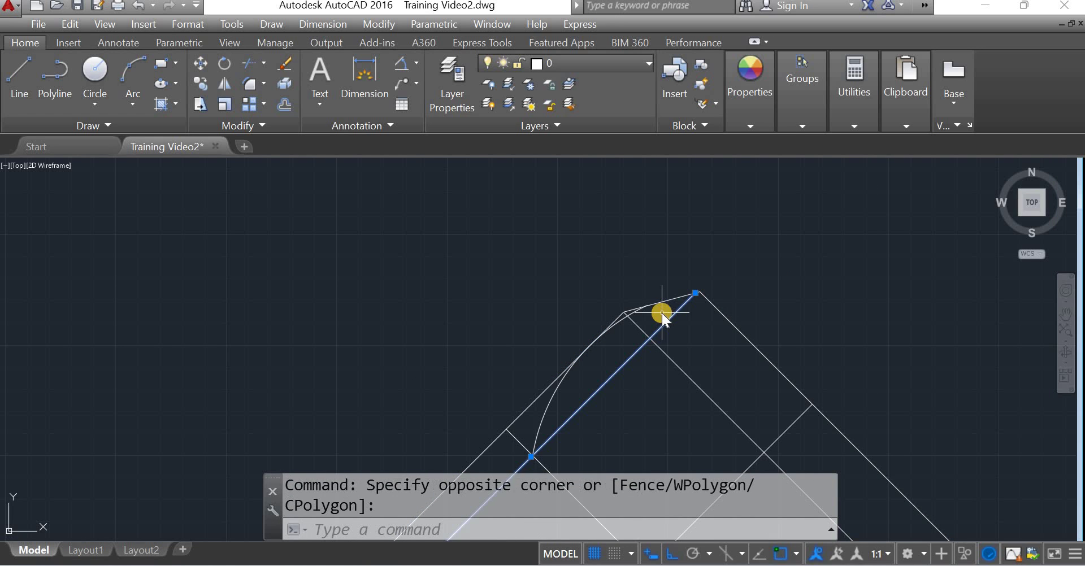
type("e")
key("Return")
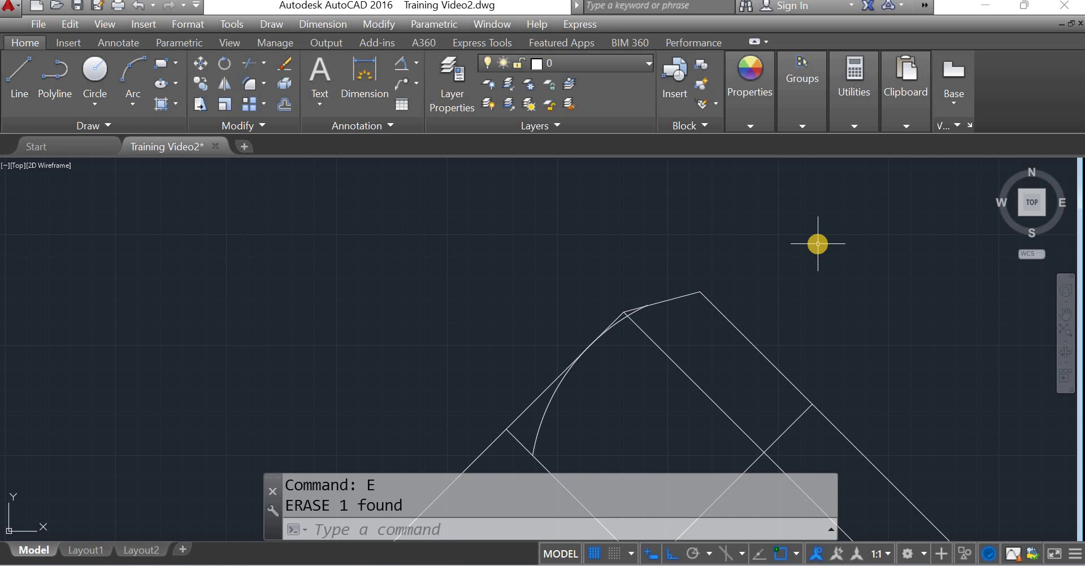
scroll(818, 244, "down", 4)
left_click(761, 320)
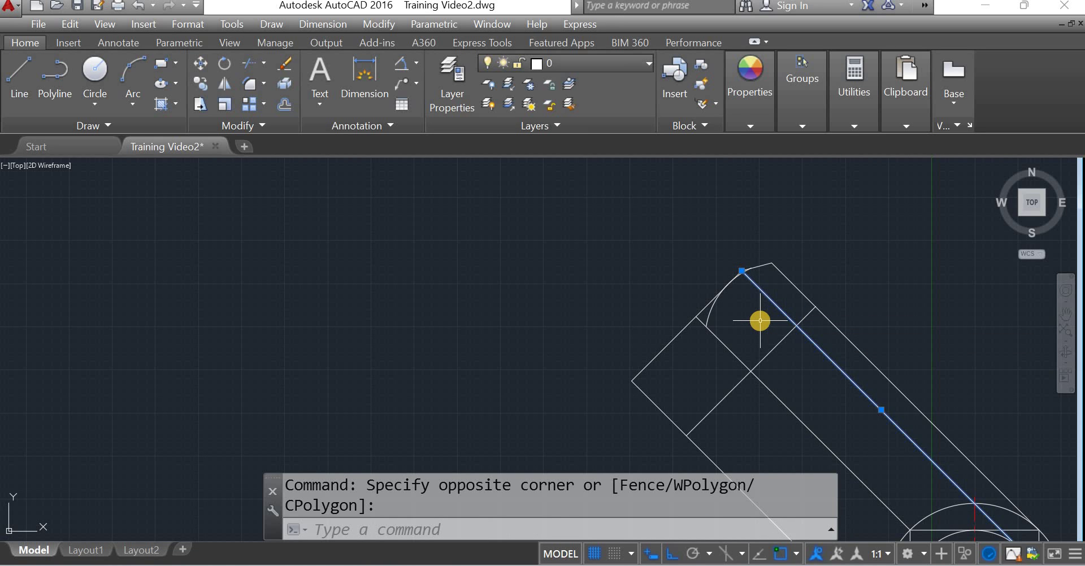
key("Delete")
Mirror the chamfer arc and the 15-degree line about the middle projection line, keeping the source objects
scroll(770, 269, "up", 4)
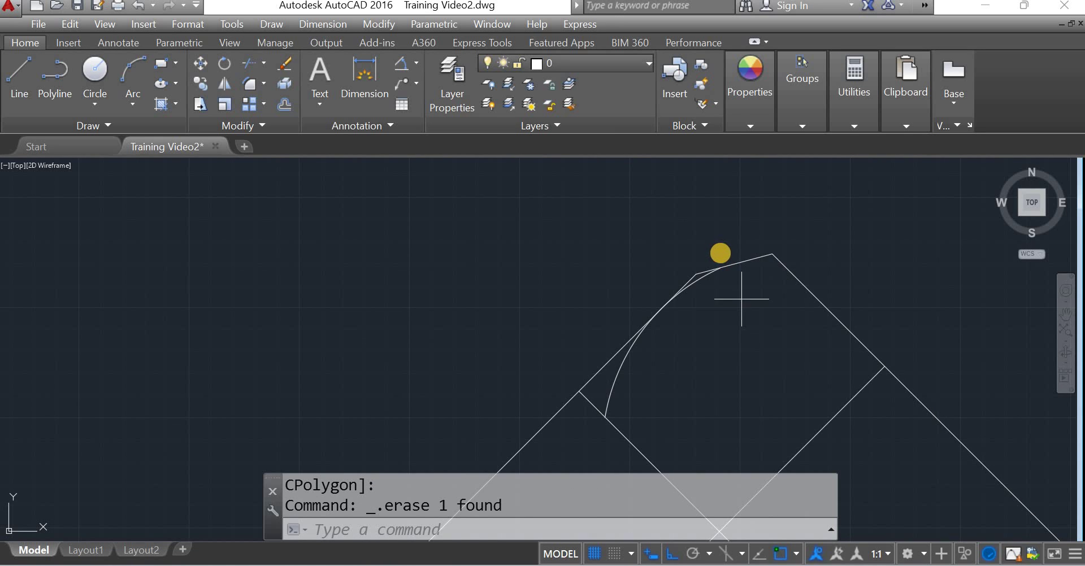
left_click(729, 315)
left_click(717, 253)
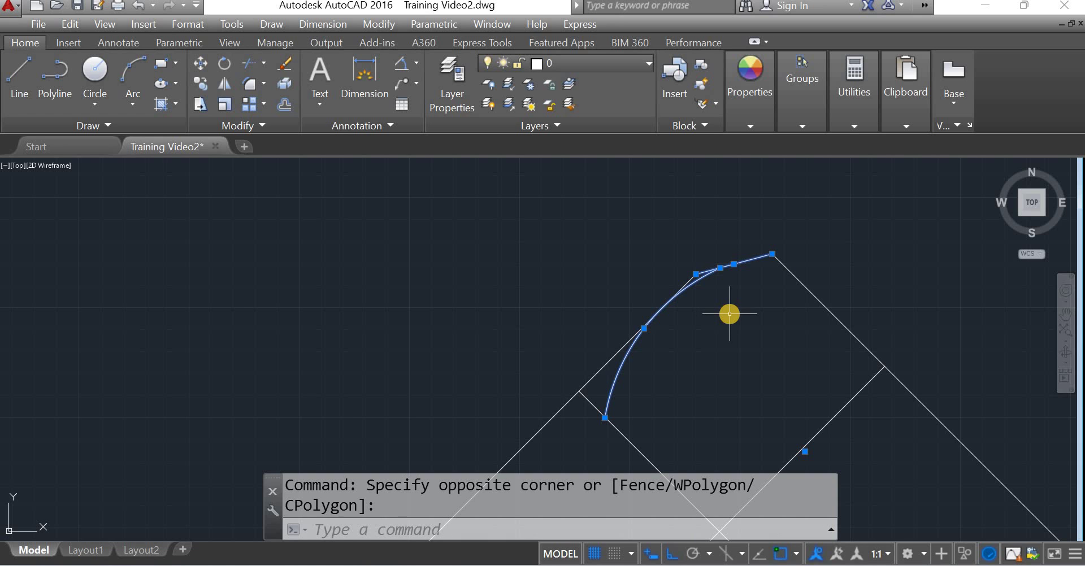
type("MI")
key("Return")
scroll(730, 314, "down", 4)
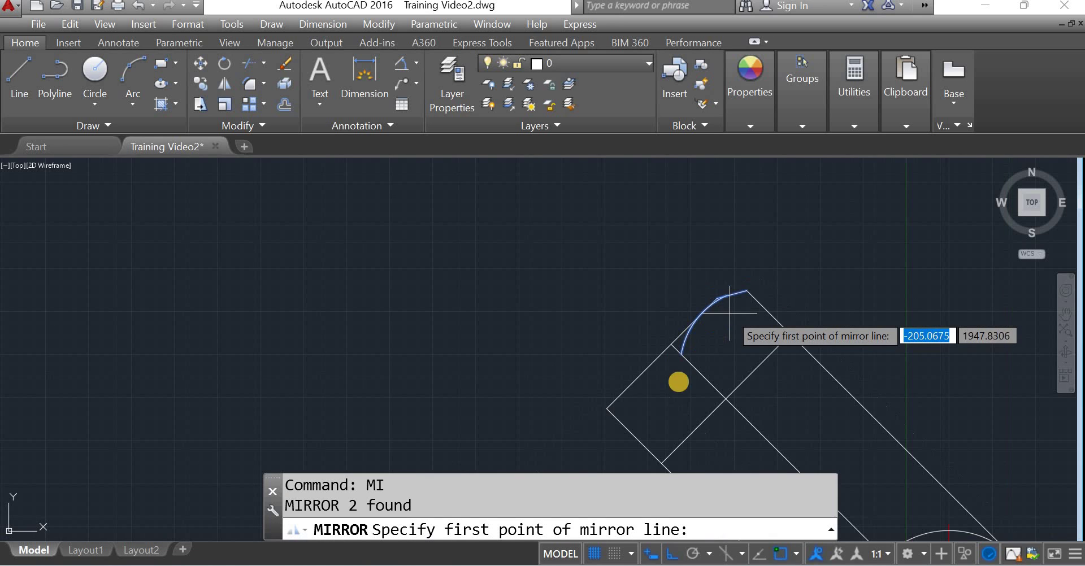
left_click(689, 362)
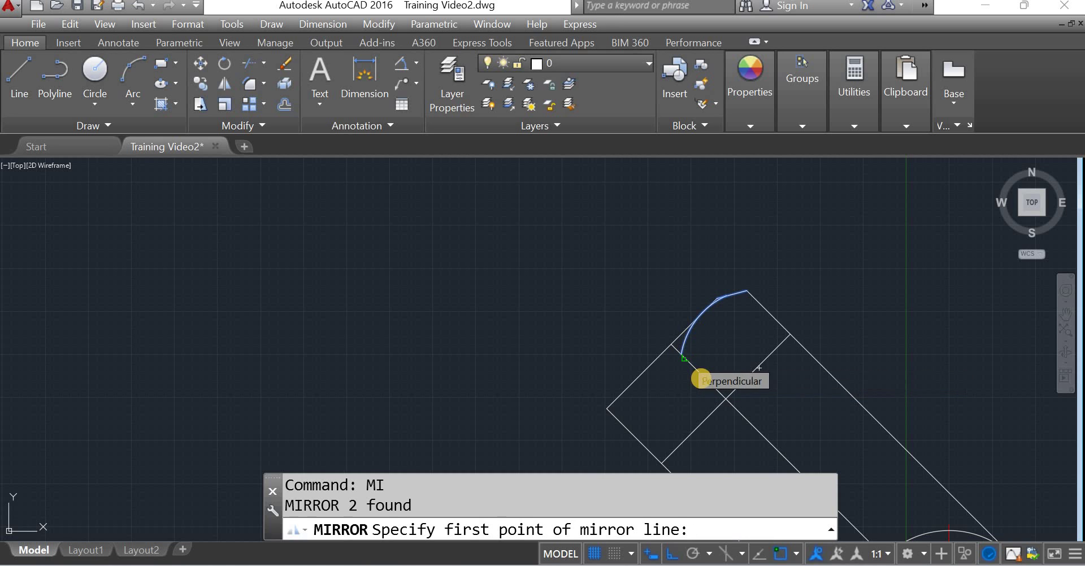
left_click(699, 374)
key("Return")
scroll(706, 376, "up", 3)
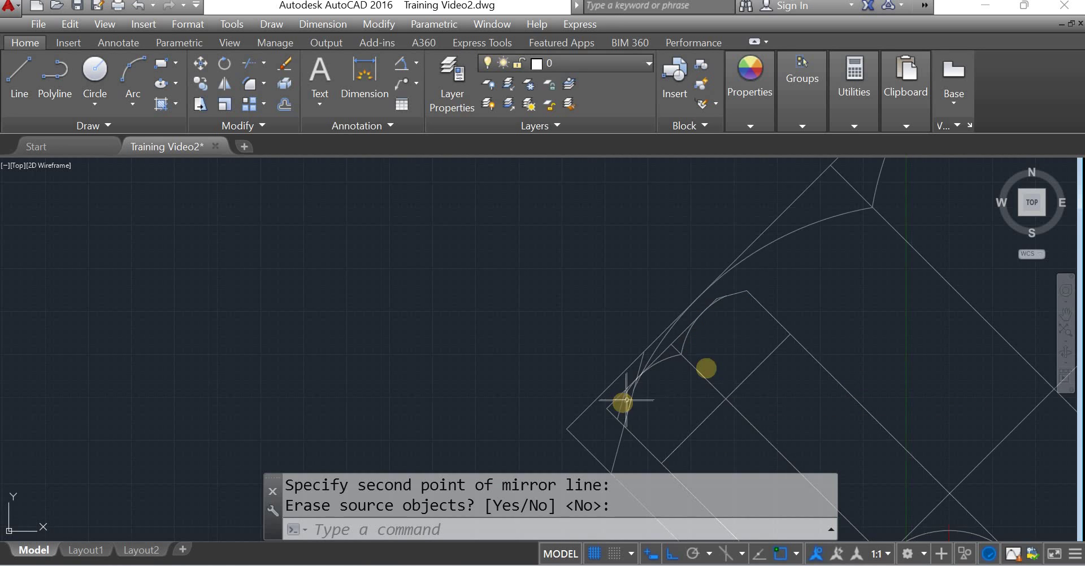
Trim away the auxiliary view's lower outer corner outside the mirrored 15-degree line
scroll(674, 390, "up", 4)
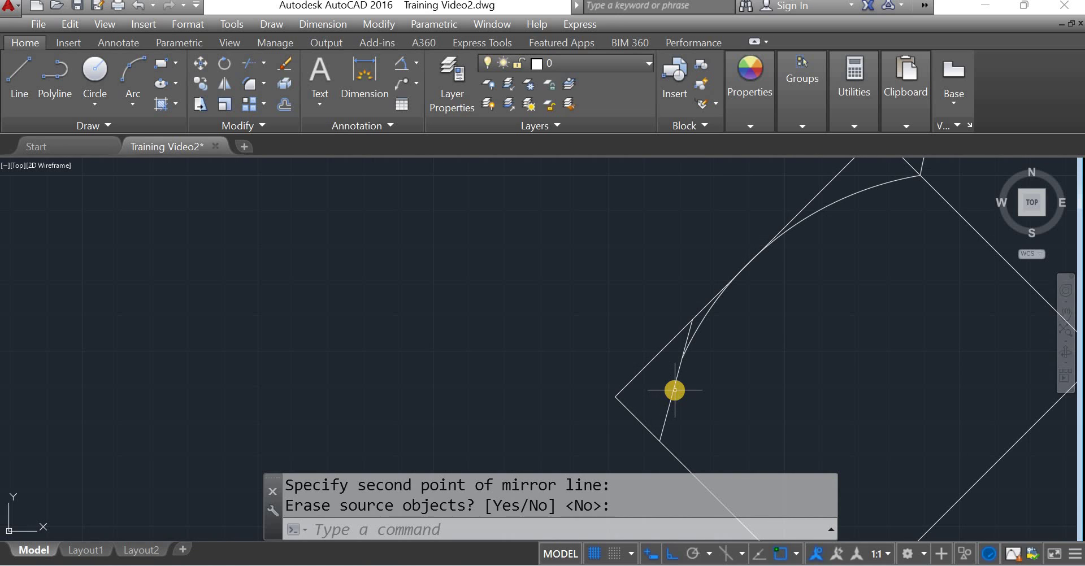
type("tr")
key("Return")
key("Return")
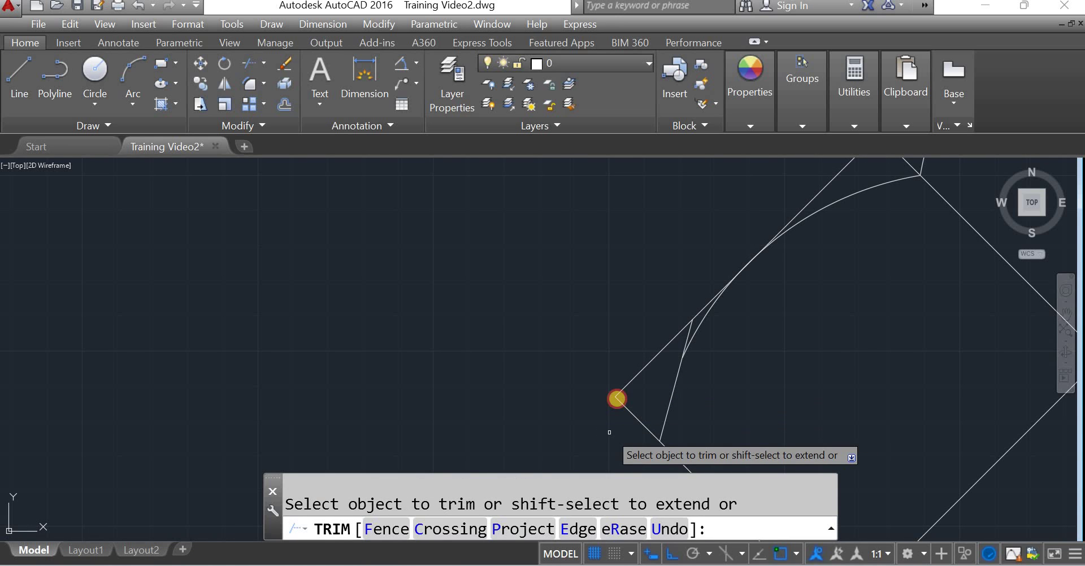
left_click(617, 430)
left_click(616, 387)
scroll(566, 355, "down", 2)
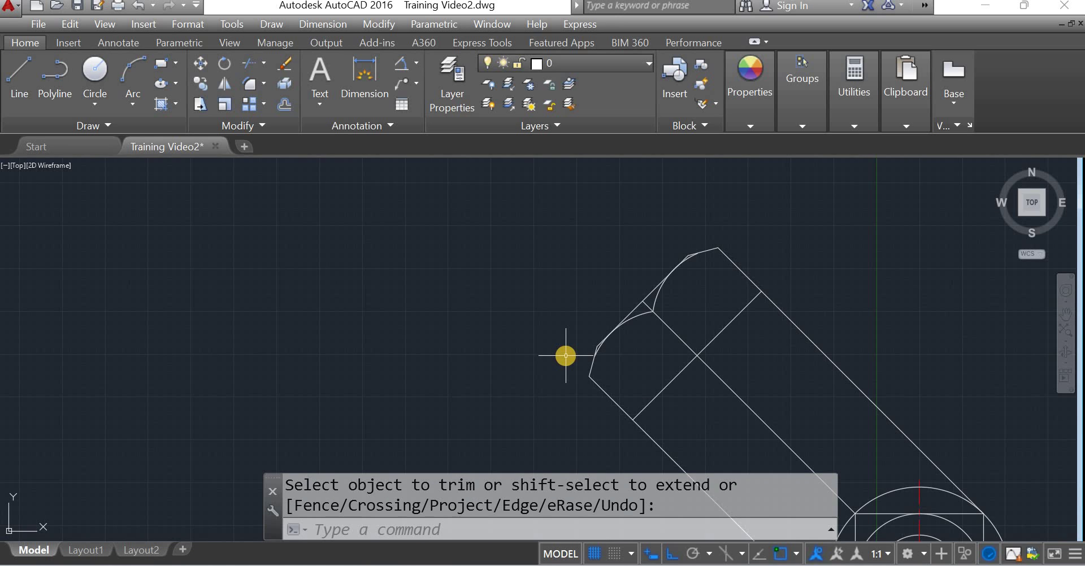
scroll(566, 356, "down", 2)
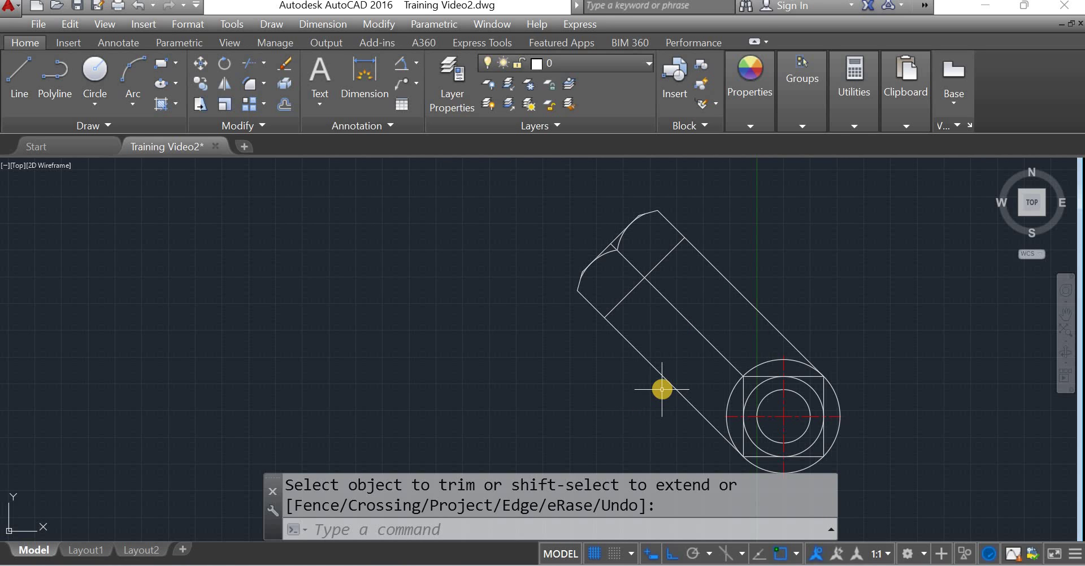
Trim the three projection lines between the auxiliary view and the top view, using the auxiliary view's base edge as the cutting edge
key("Return")
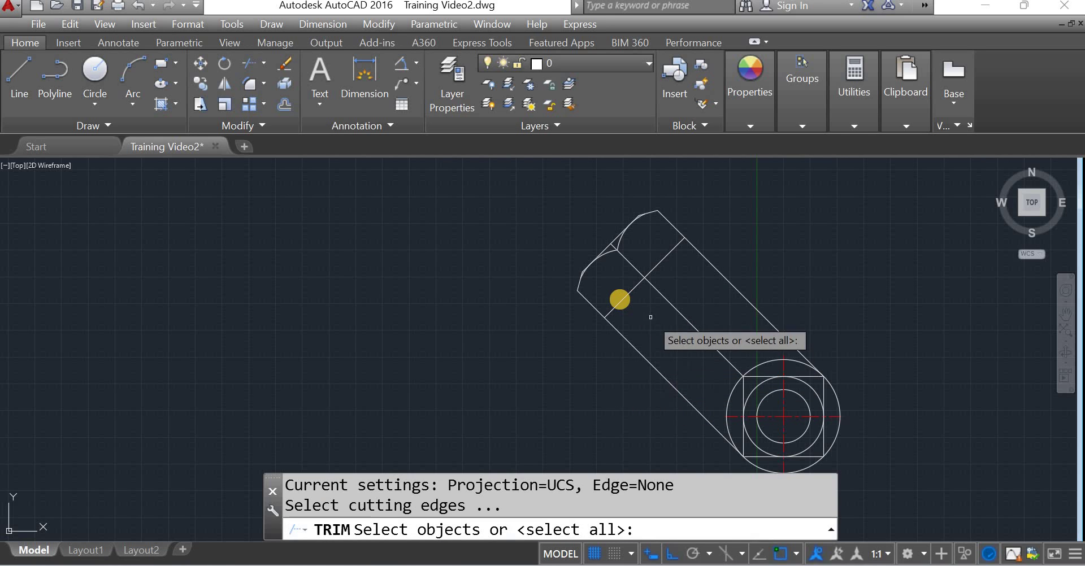
left_click(625, 298)
key("Return")
left_click(762, 255)
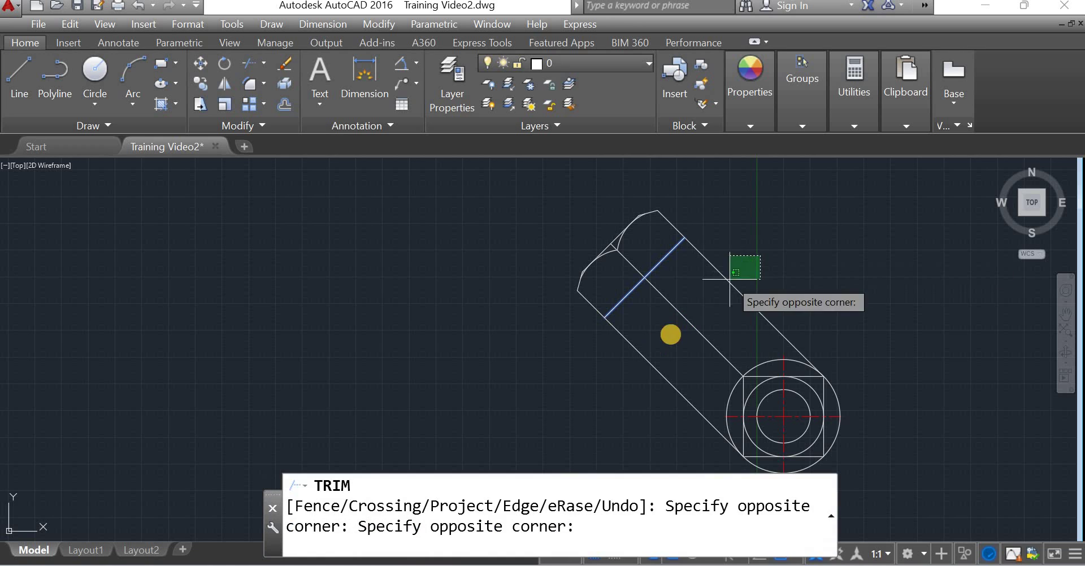
left_click(654, 339)
left_click(656, 368)
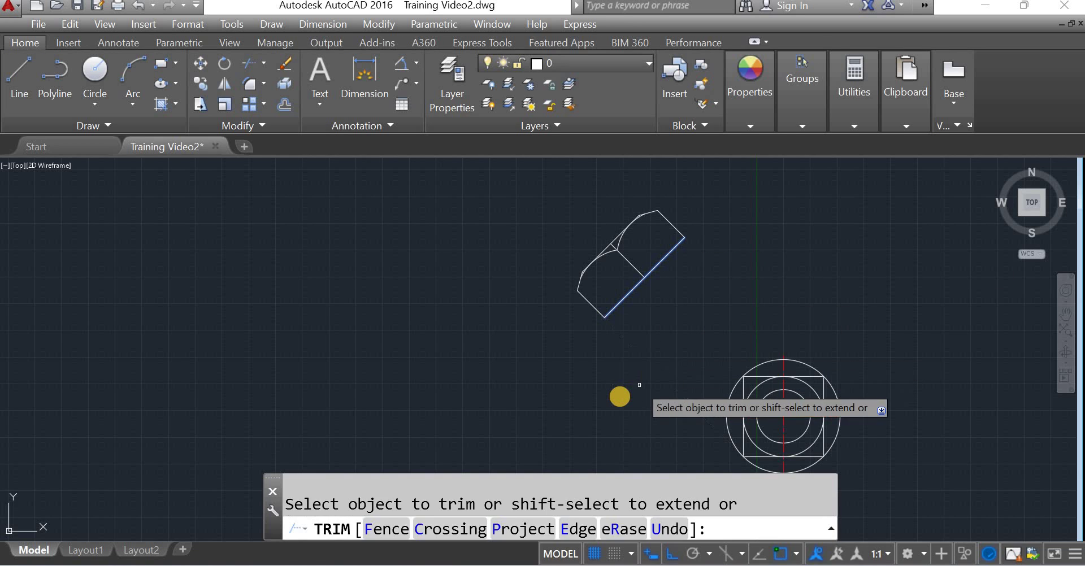
key("Return")
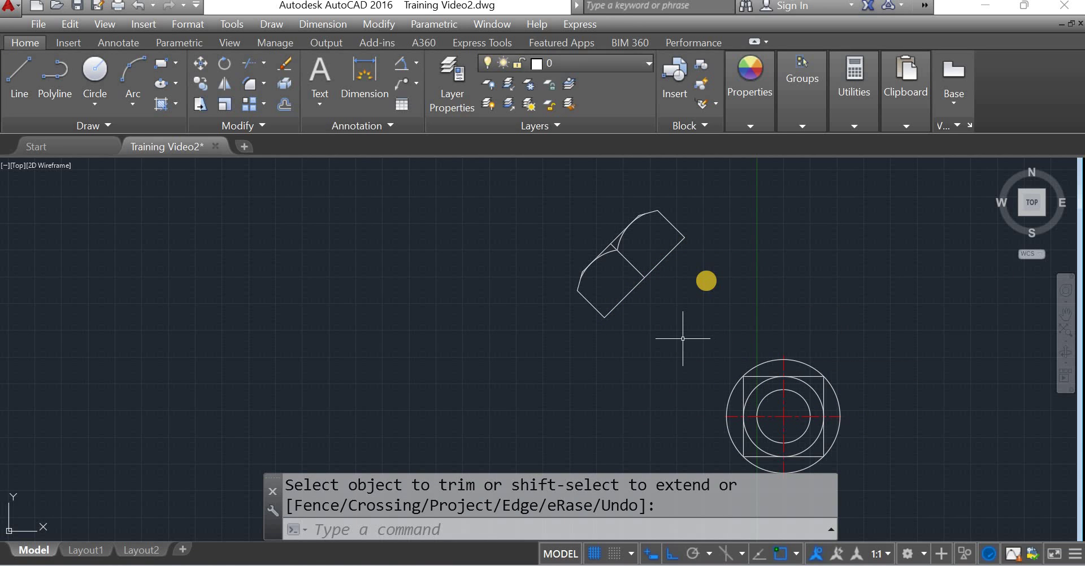
Draw vertical projection lines upward from the square's two upper corners and connect them with a horizontal base line above the top view
left_click(19, 74)
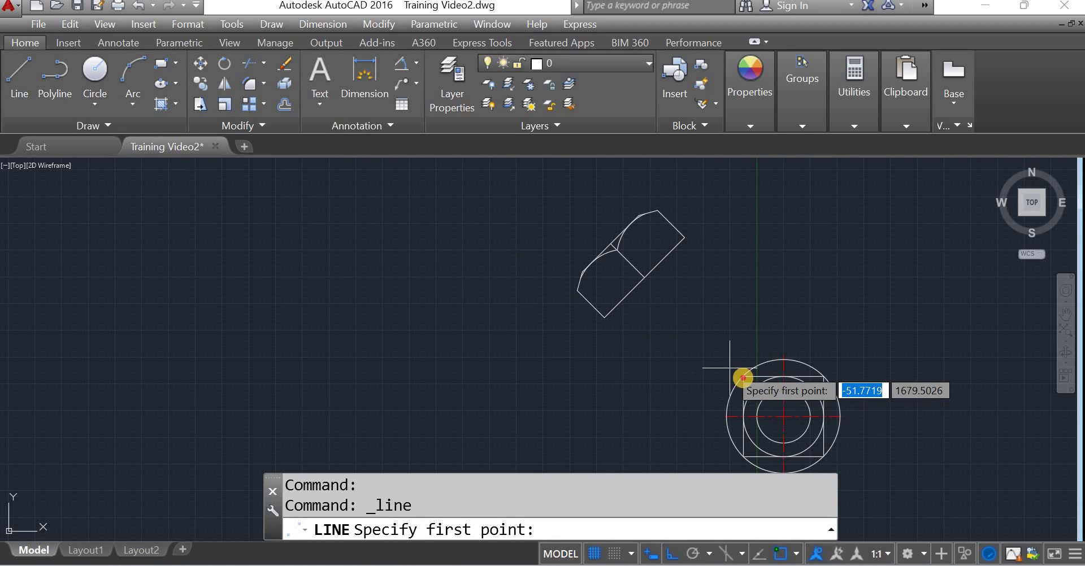
left_click(743, 376)
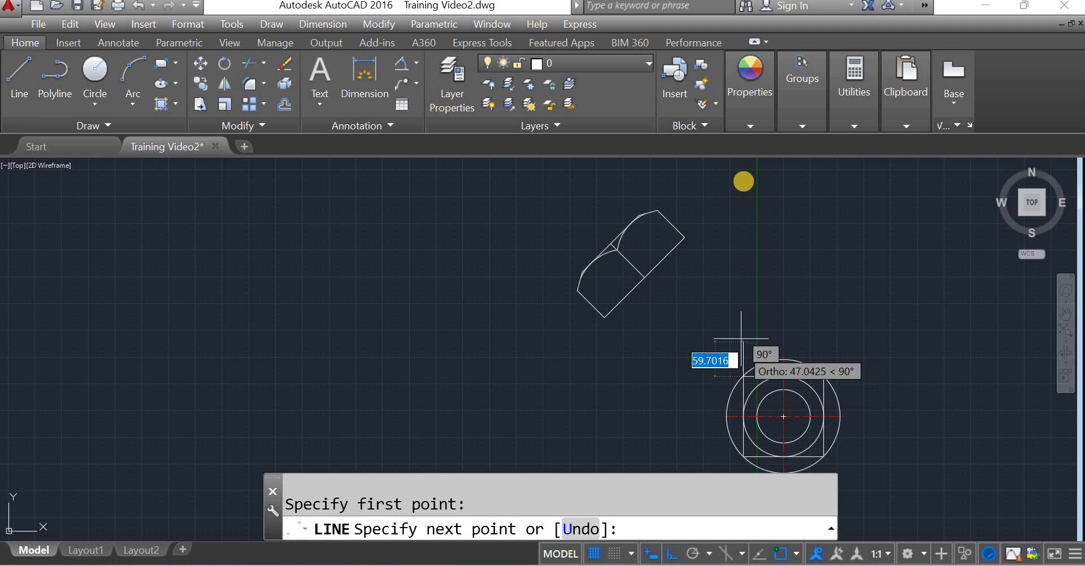
left_click(744, 181)
key("Return")
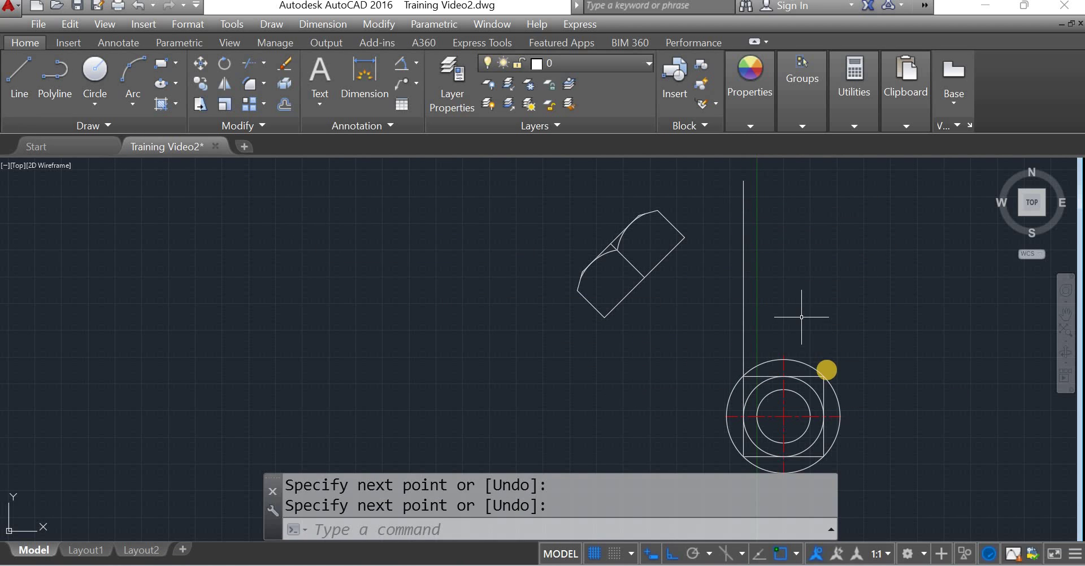
key("Return")
left_click(824, 376)
left_click(813, 178)
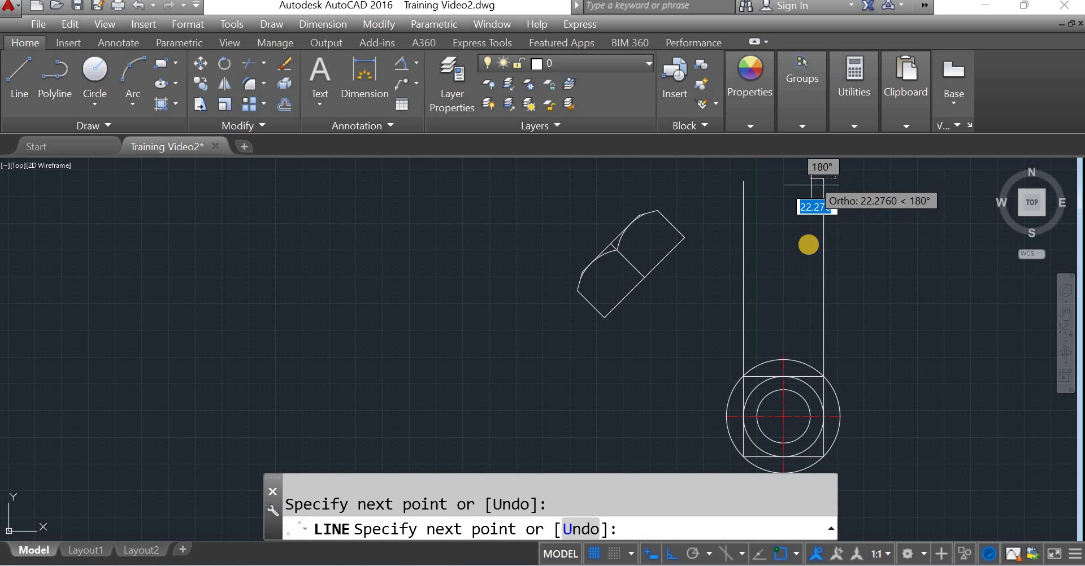
key("Return")
left_click(19, 74)
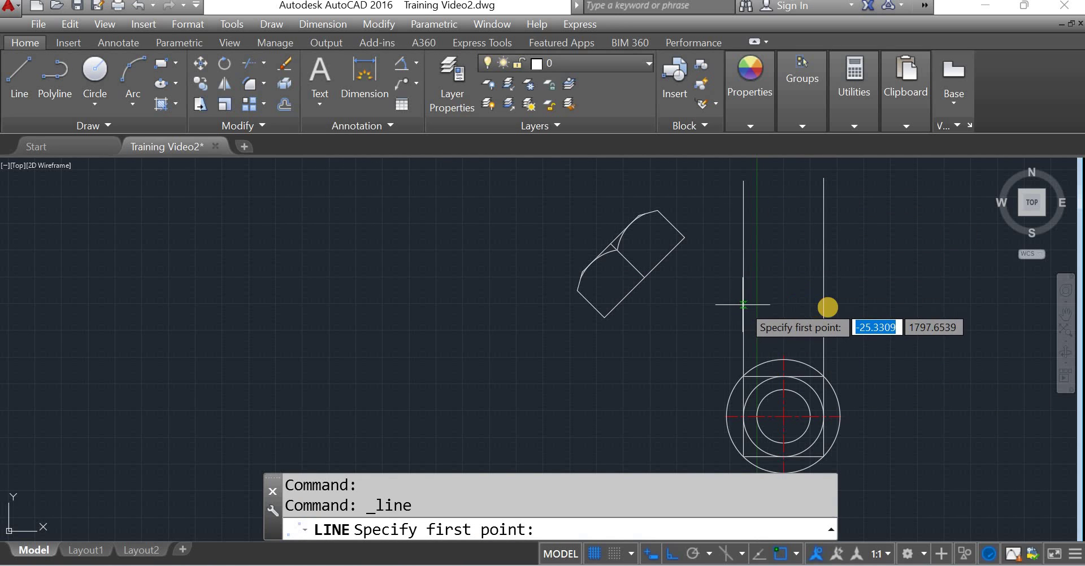
left_click(743, 305)
Copy the top view's vertical centre line straight up between the two vertical projection lines
right_click(783, 405)
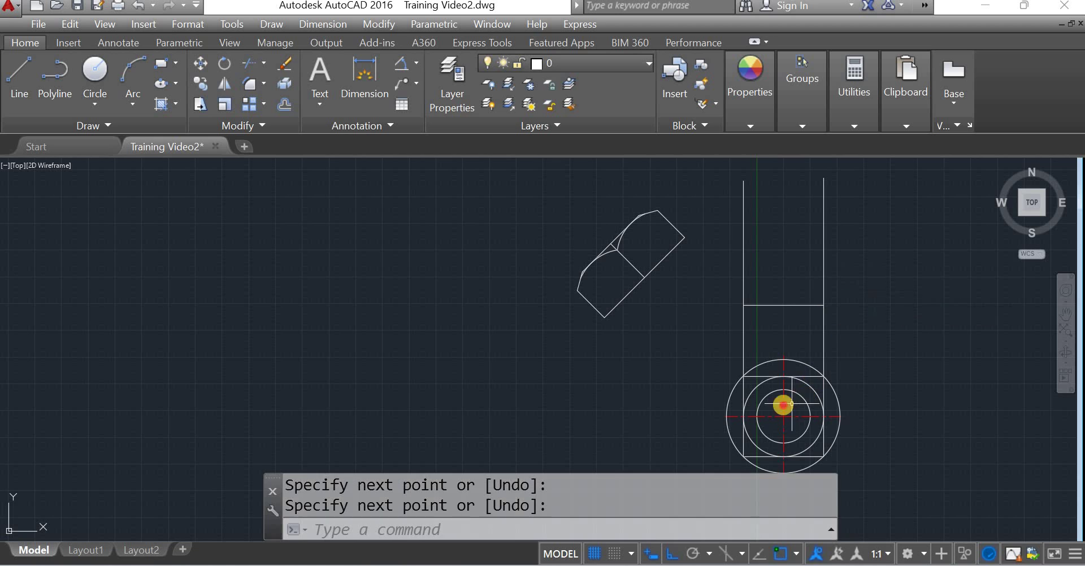
type("co")
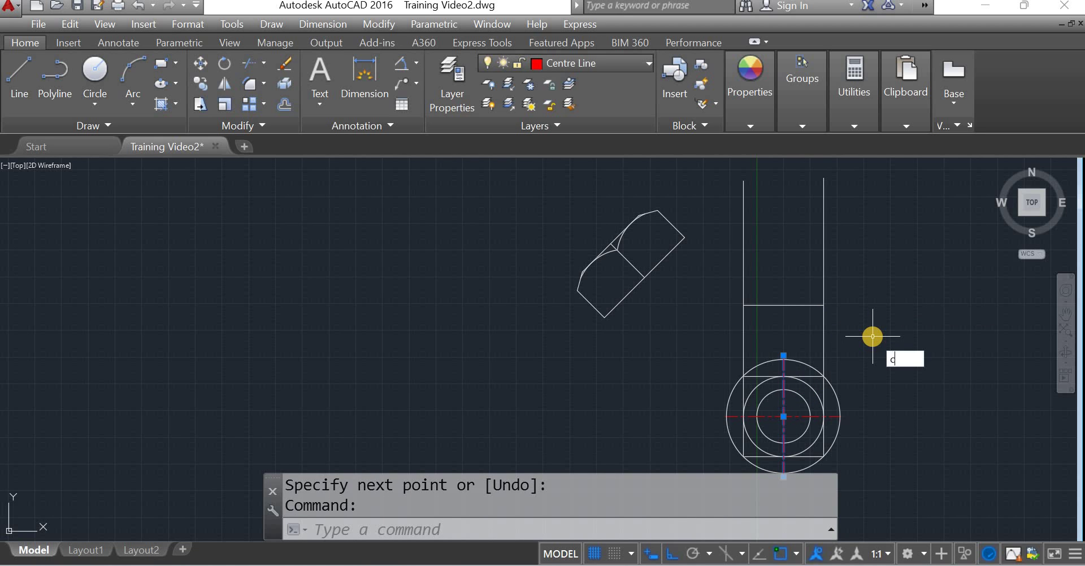
key("Return")
left_click(783, 456)
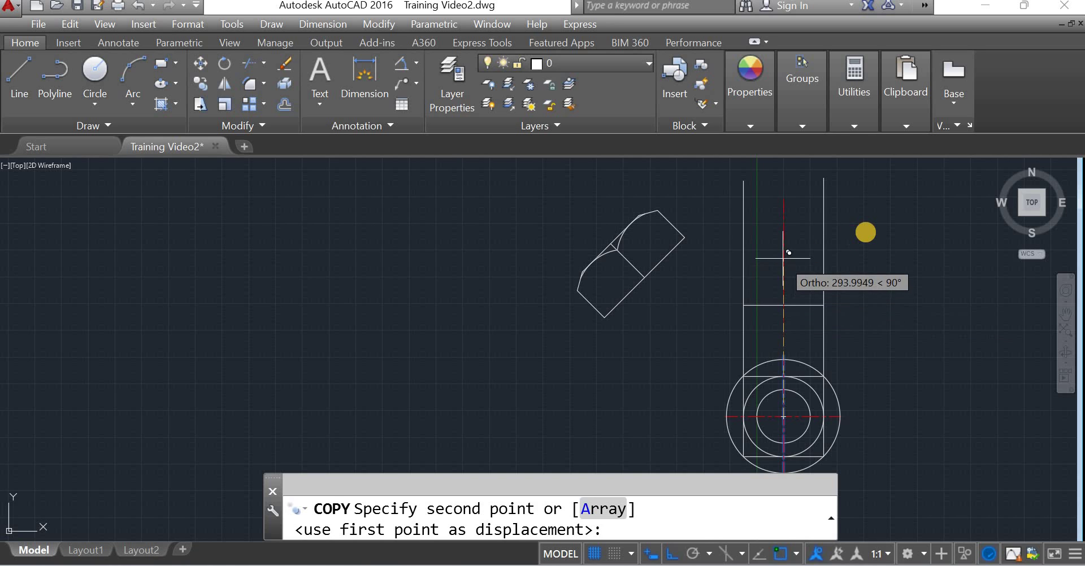
left_click(865, 233)
key("Return")
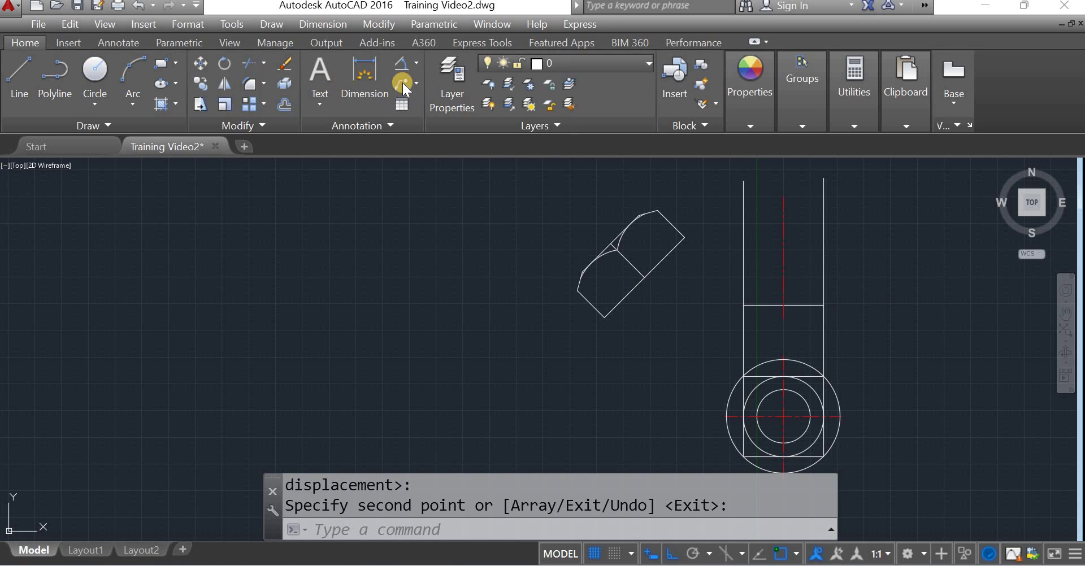
Check the auxiliary view's thickness with a temporary aligned dimension on its middle edge, and erase that dimension
left_click(414, 67)
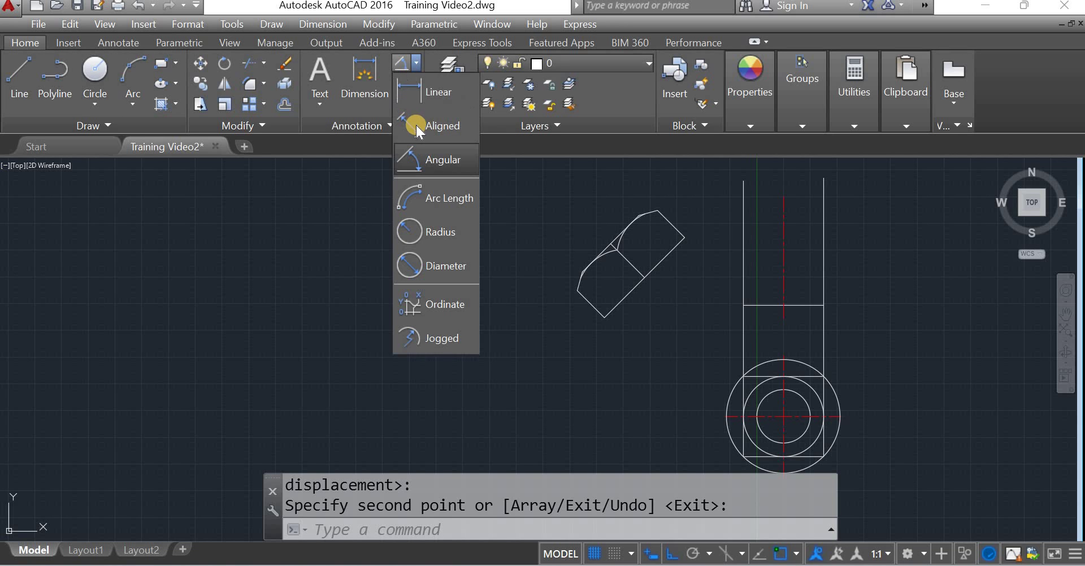
left_click(418, 125)
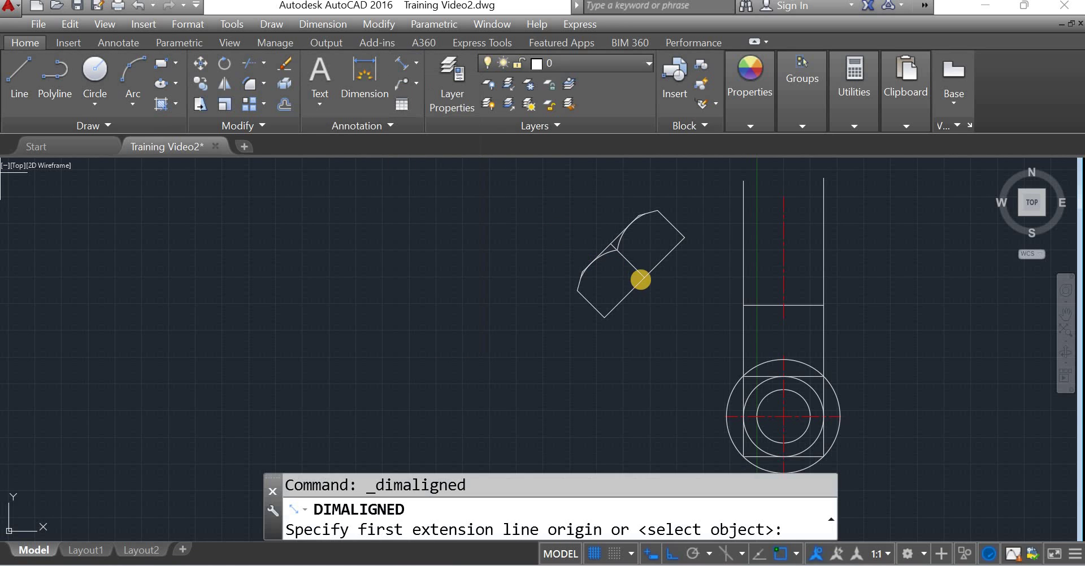
key("Return")
left_click(635, 254)
left_click(644, 240)
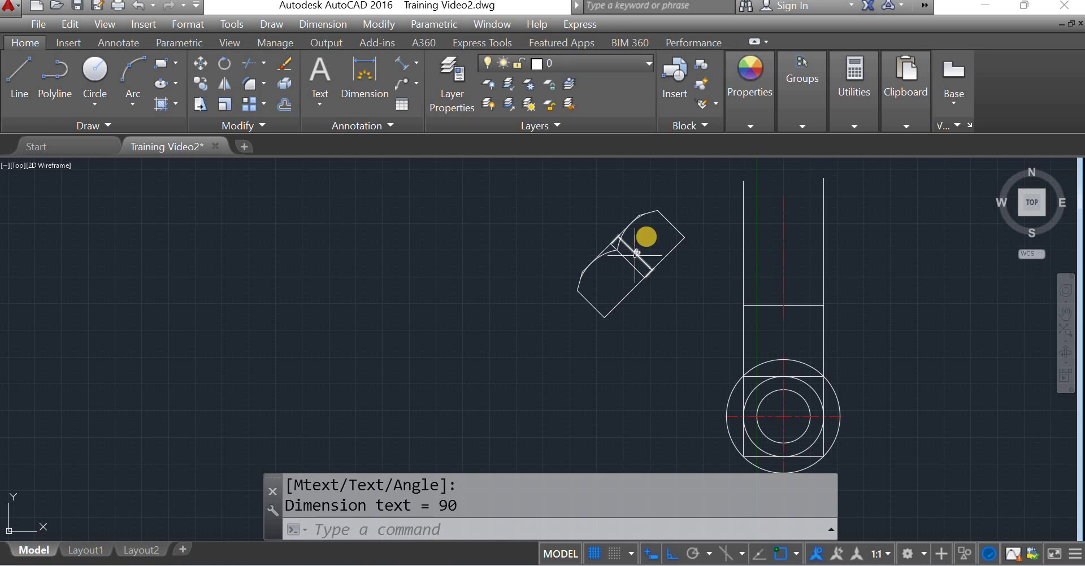
scroll(639, 245, "up", 3)
left_click(632, 254)
key("Delete")
scroll(527, 324, "down", 5)
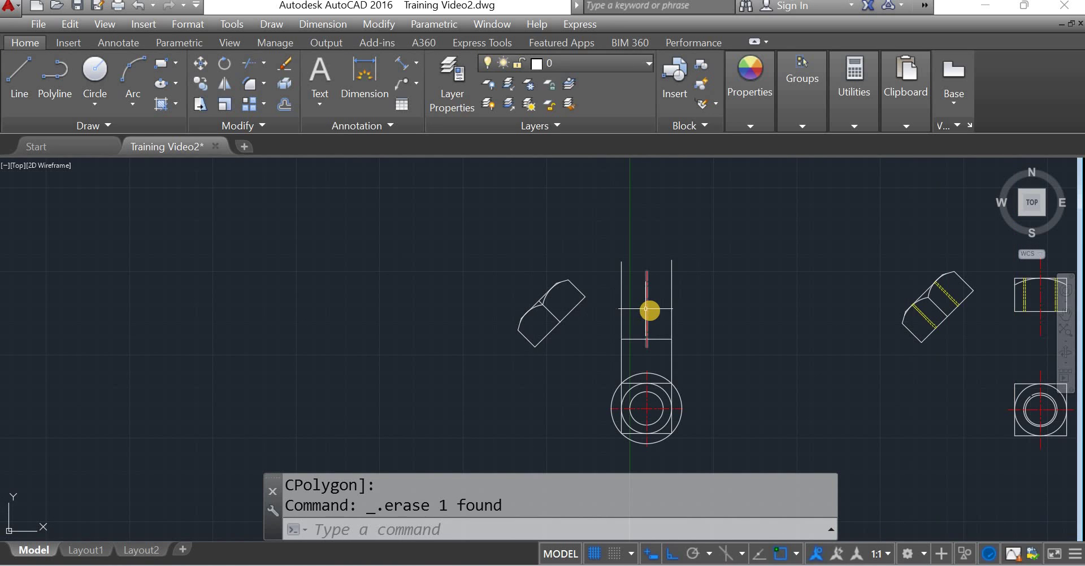
Offset the horizontal base line 90 upward between the vertical projection lines
scroll(649, 310, "up", 3)
type("o")
key("Return")
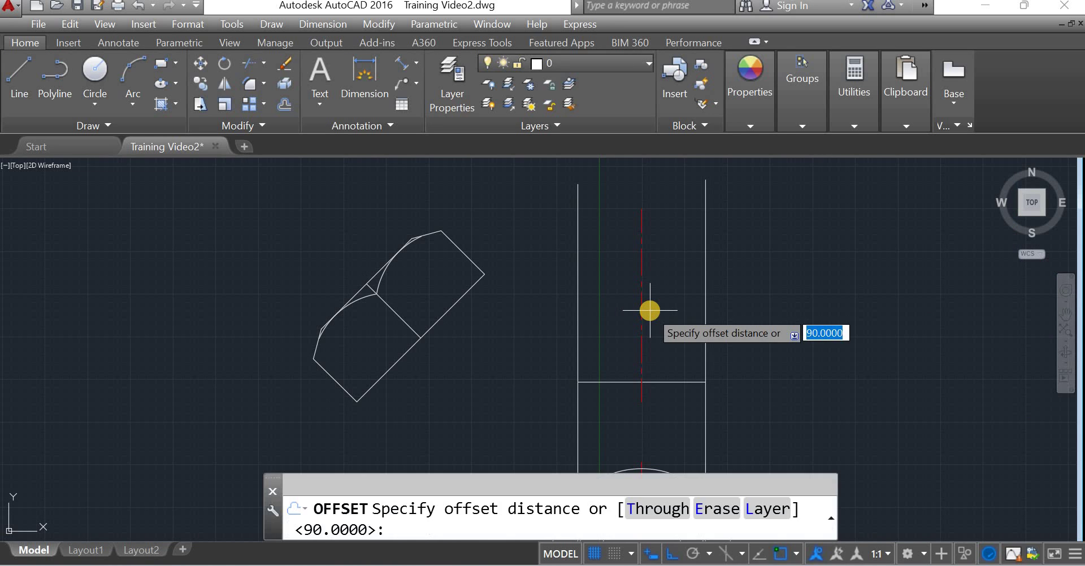
key("Return")
left_click(668, 382)
left_click(686, 294)
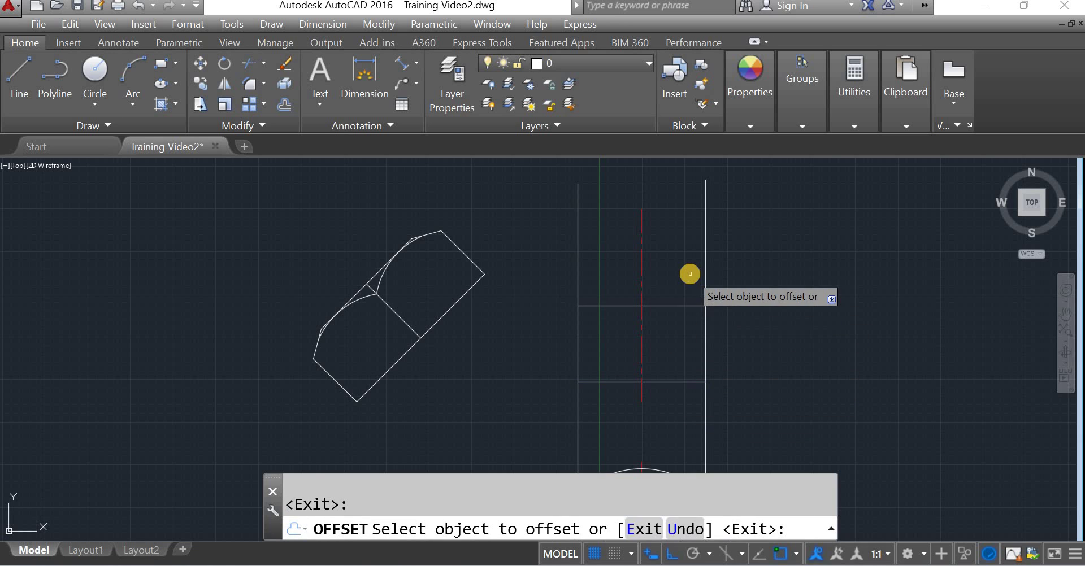
Move the front view's vertical centre line straight down so it extends across both horizontal edges
right_click(642, 331)
left_click(636, 321)
left_click(642, 315)
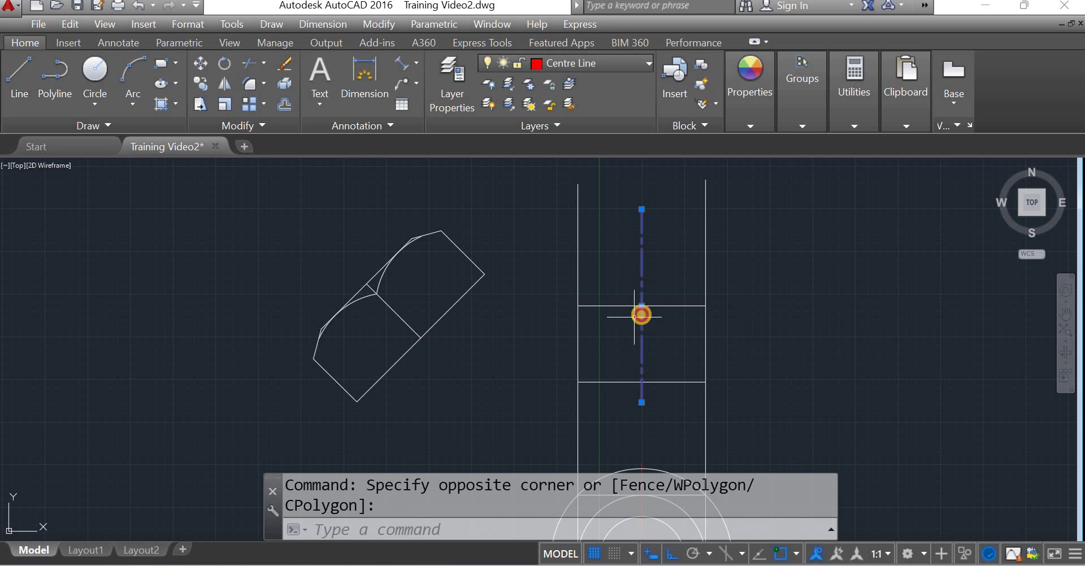
left_click(642, 306)
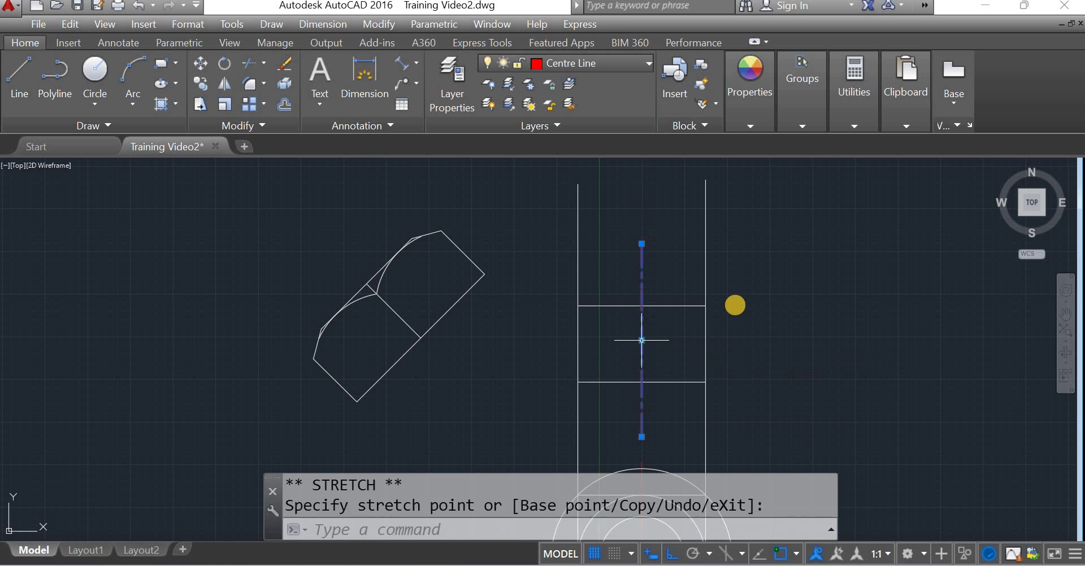
key("Escape")
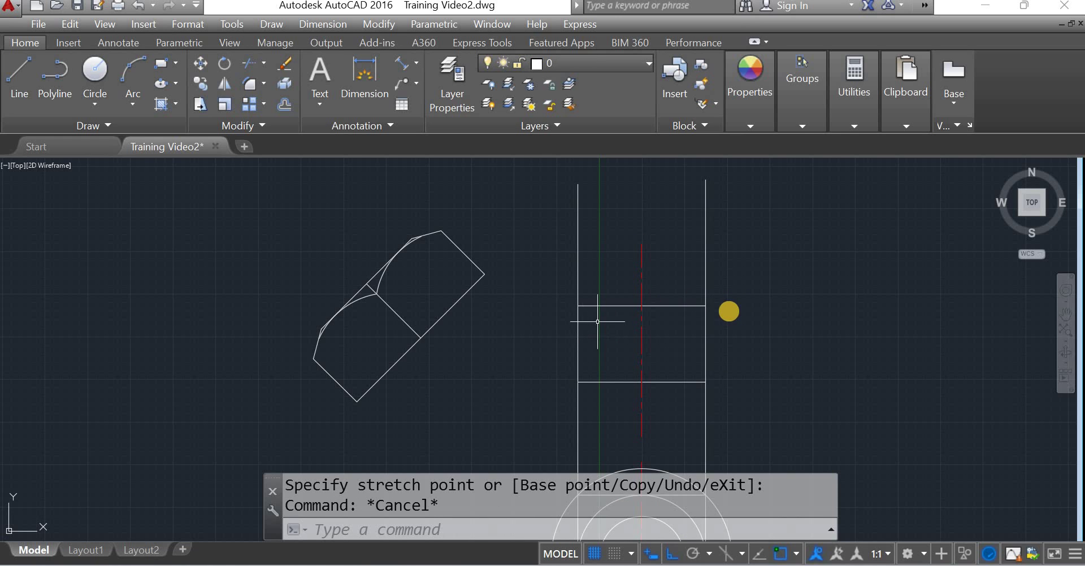
Trim both vertical projection lines above the front view's upper horizontal edge
type("tr")
key("Return")
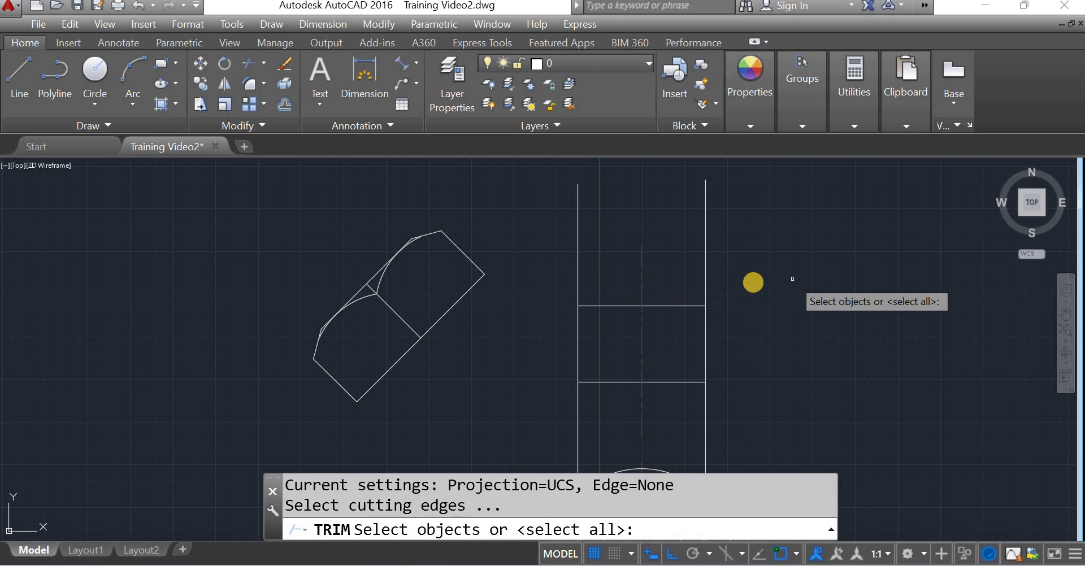
key("Return")
left_click(751, 283)
left_click(700, 261)
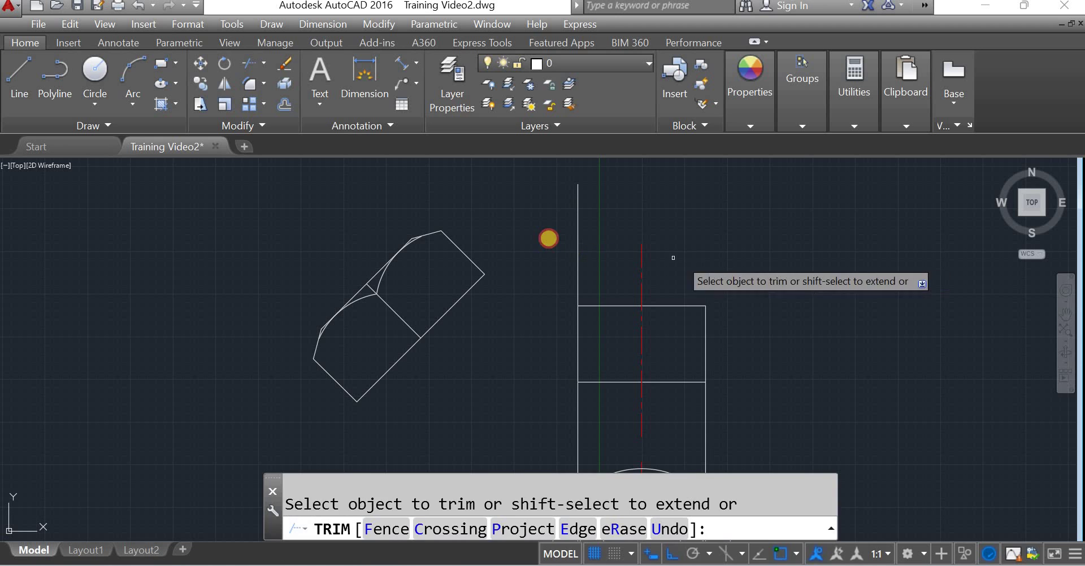
left_click(616, 253)
left_click(565, 252)
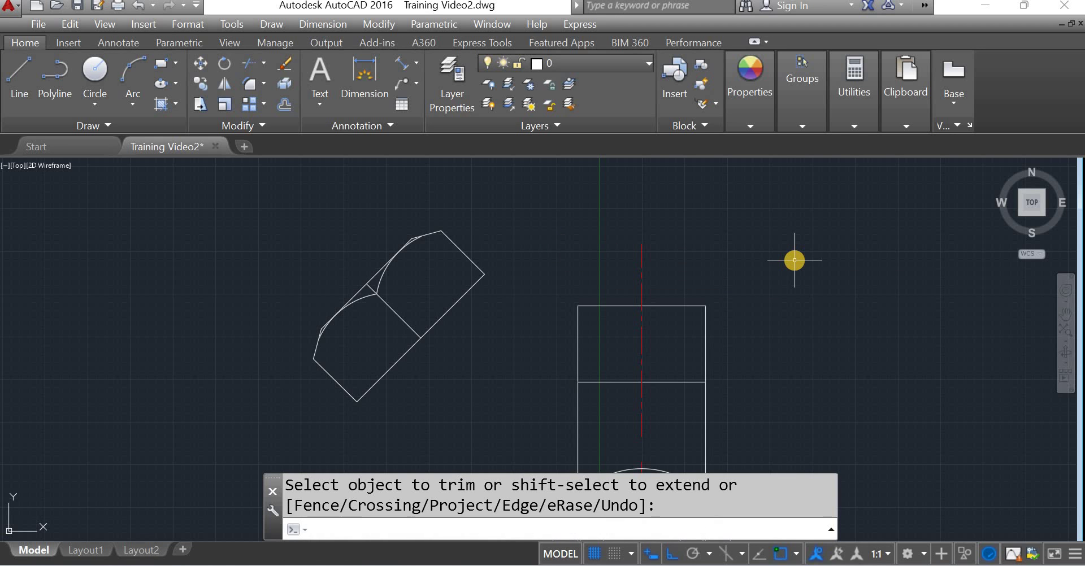
Trim both vertical projection lines between the front view's base line and the top view's square
scroll(795, 258, "down", 5)
scroll(753, 331, "up", 4)
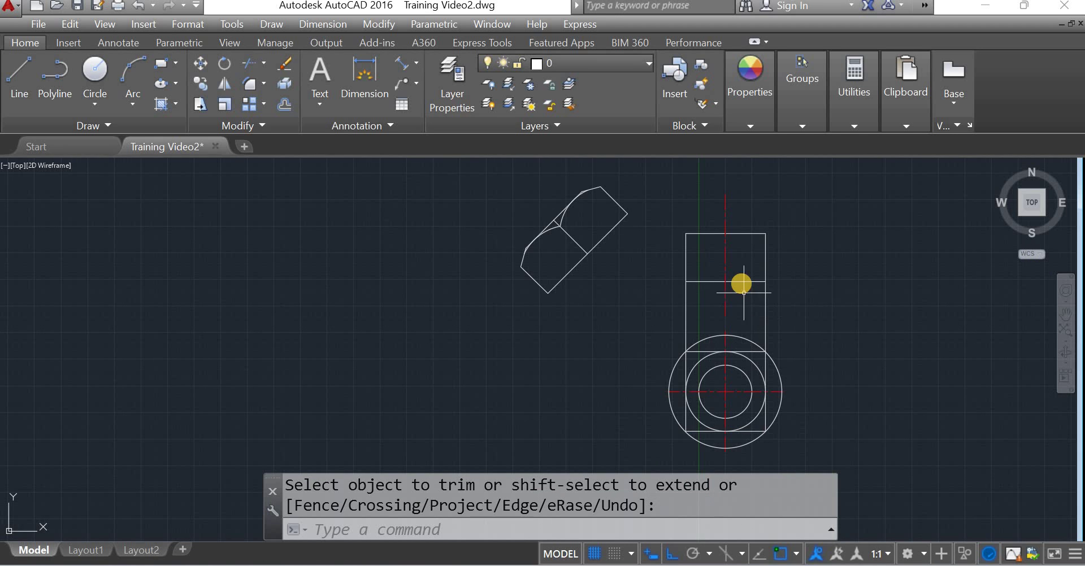
key("Return")
type("tr")
key("Return")
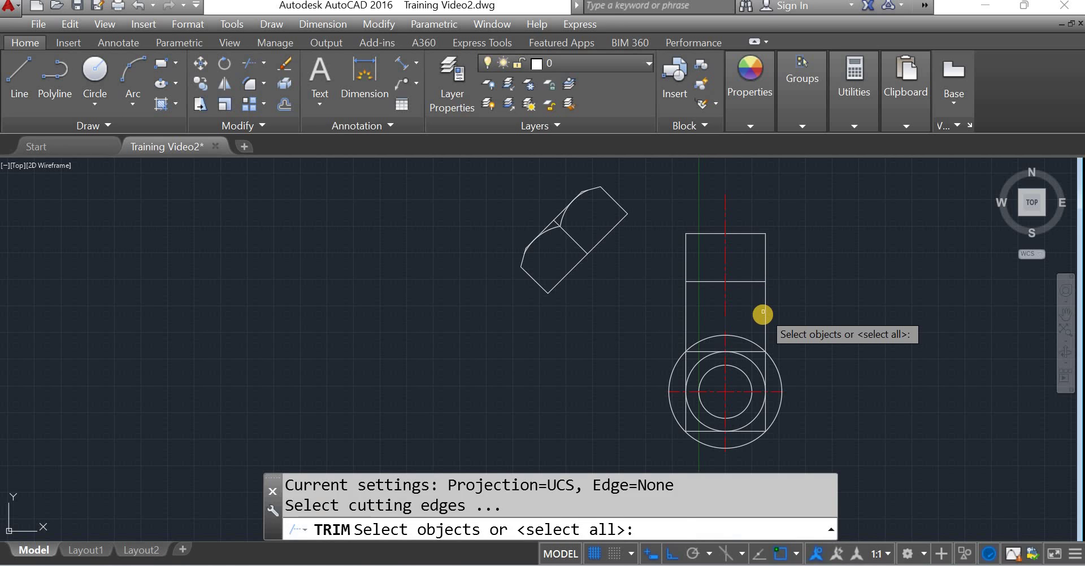
key("Return")
left_click_drag(763, 311, 809, 303)
key("Escape")
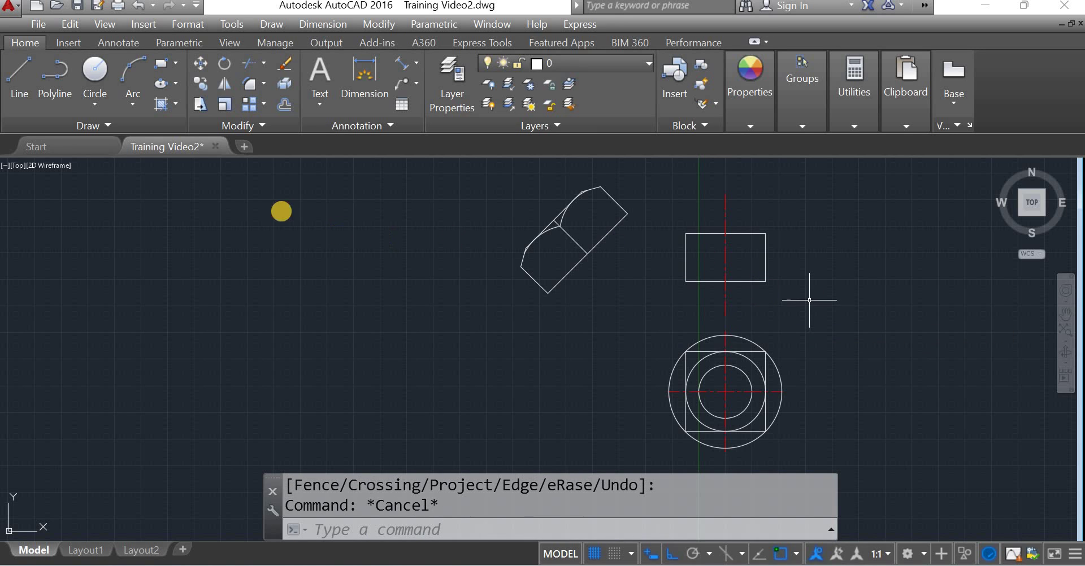
left_click(94, 70)
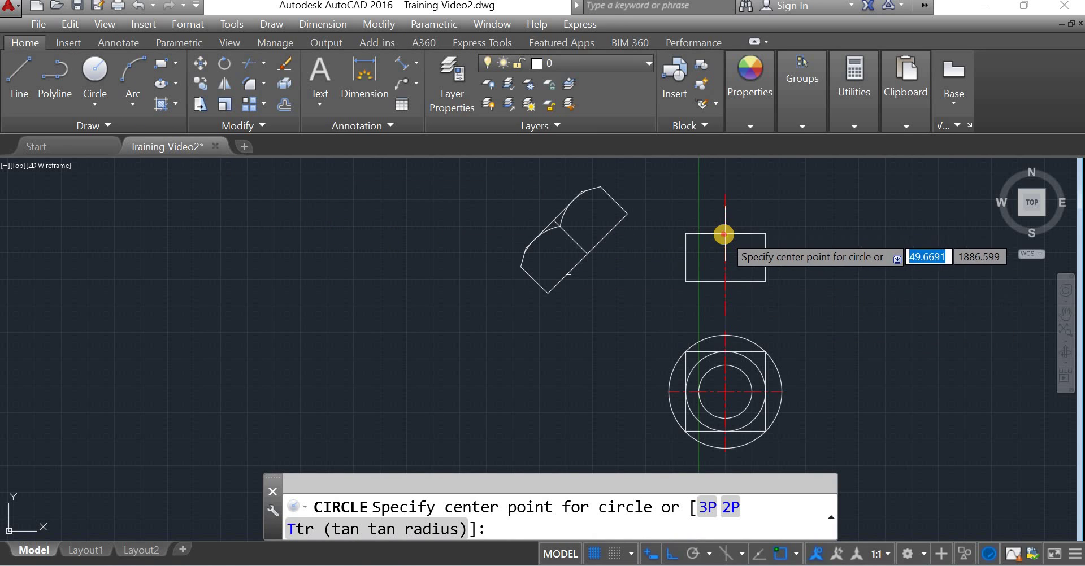
left_click(725, 234)
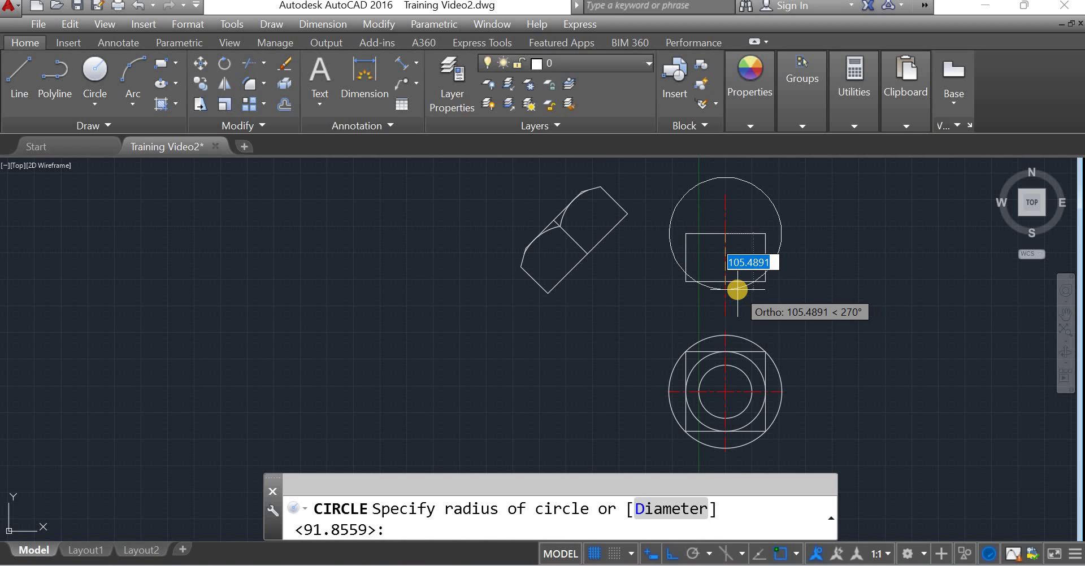
key("Escape")
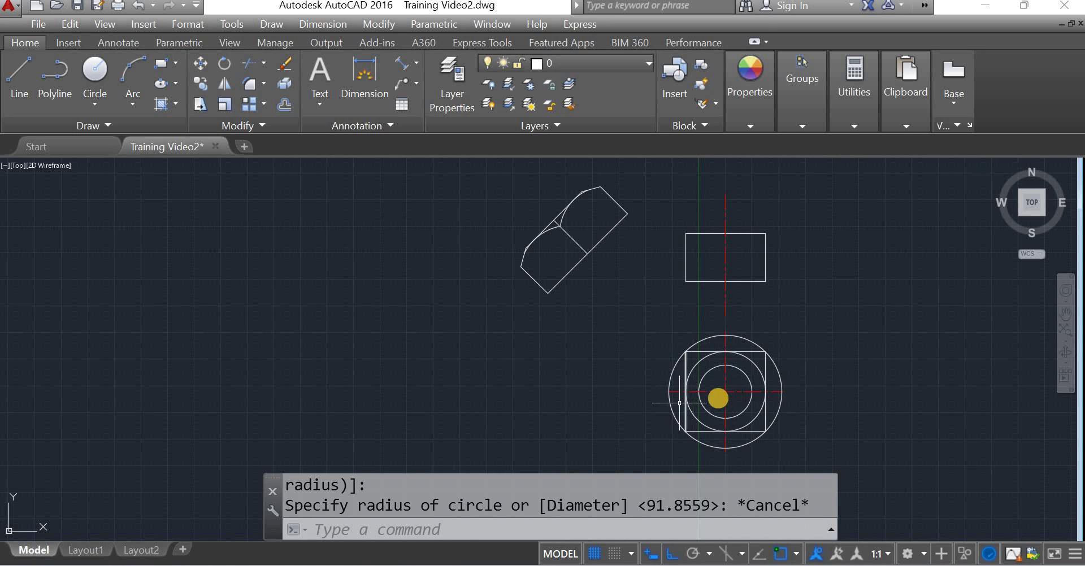
Erase the outer circle that passes through the square's corners in the top view
left_click(779, 377)
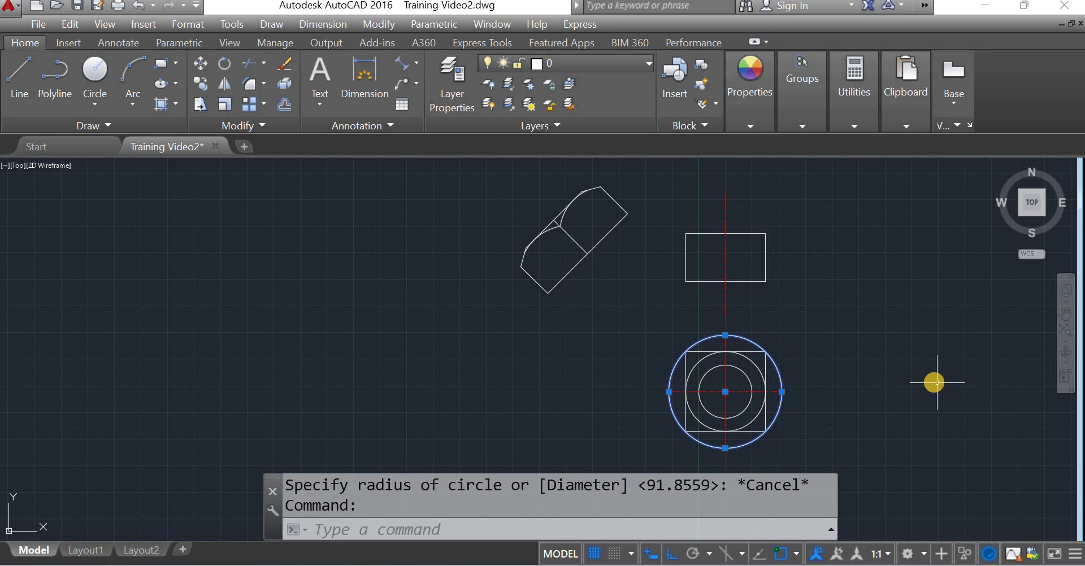
key("Delete")
type("c")
key("Return")
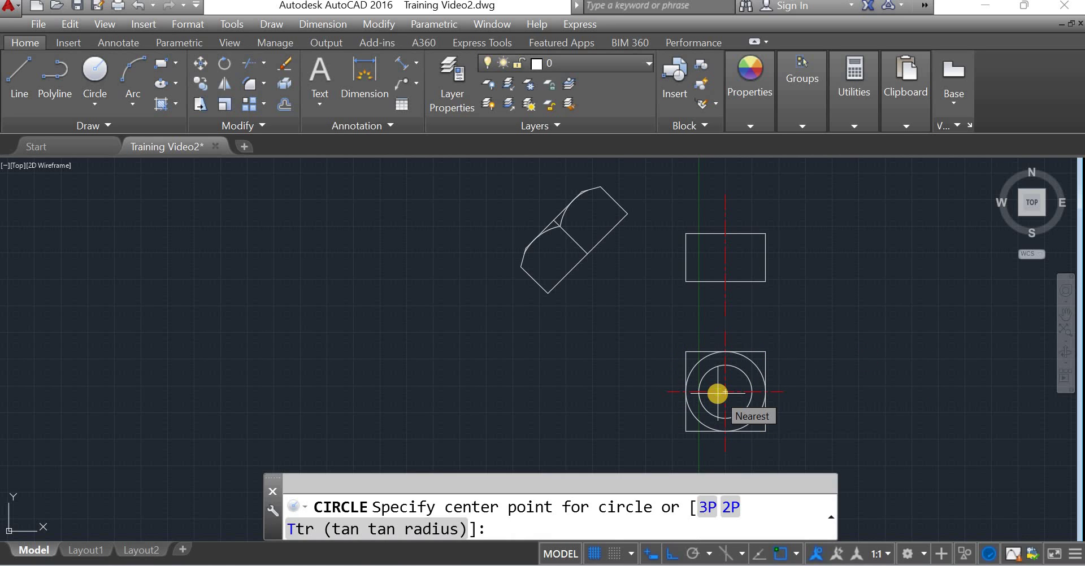
key("Escape")
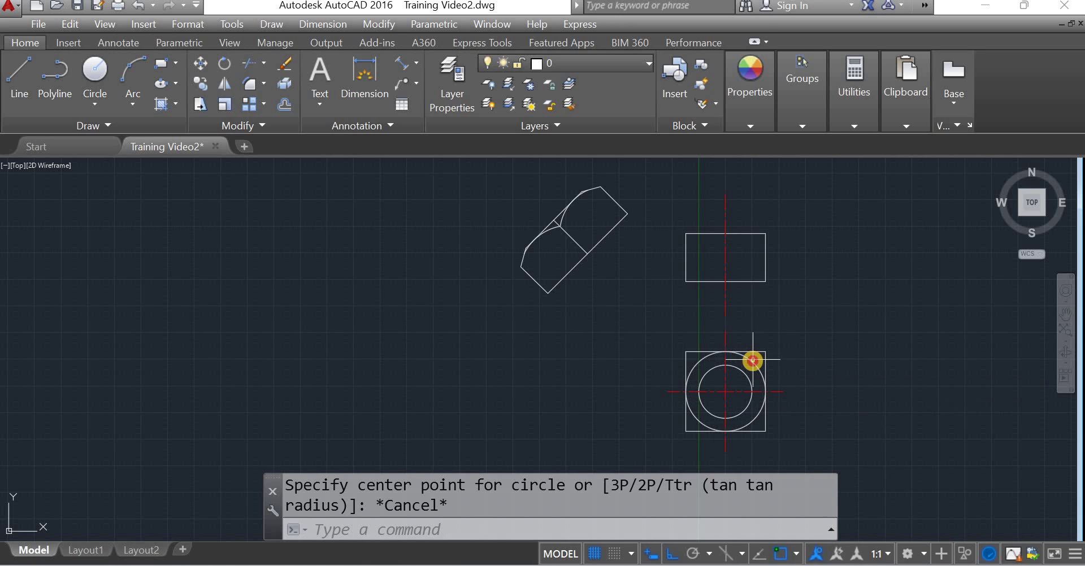
Copy the square's inscribed circle from its centre to the midpoint of the front view's top edge, and erase the copy
left_click(753, 360)
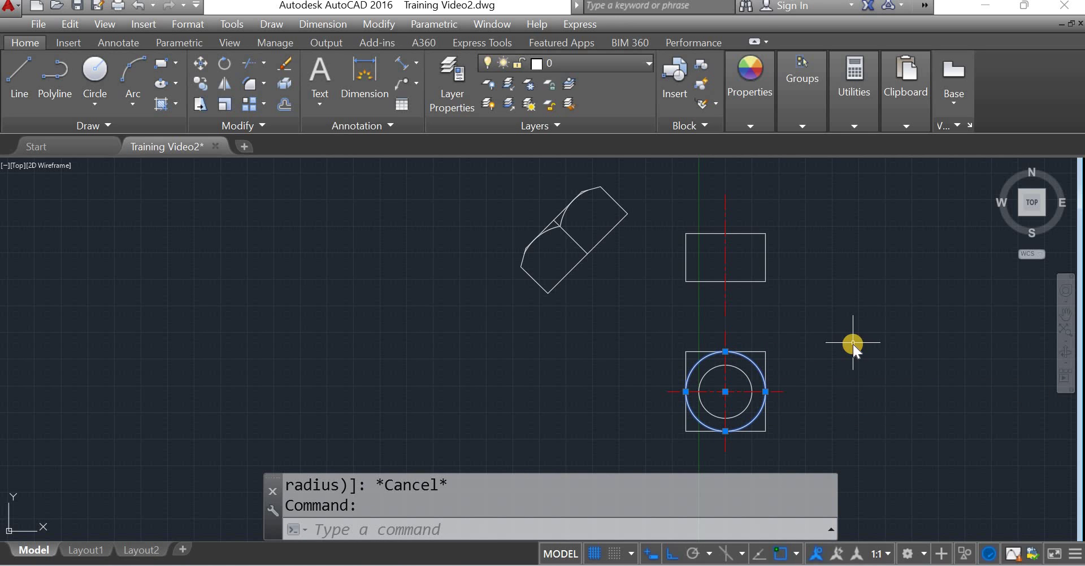
type("co")
key("Return")
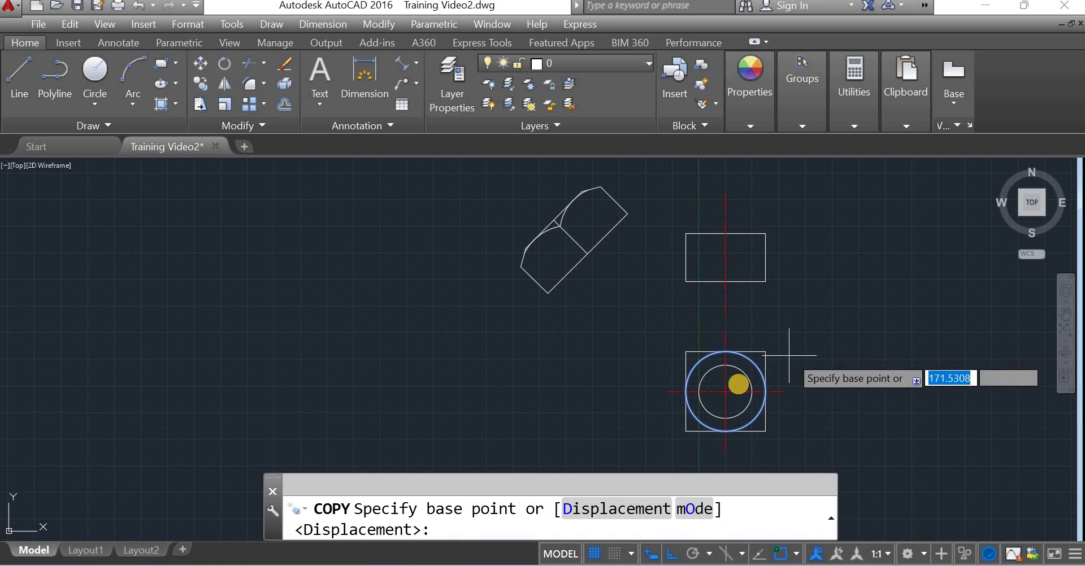
left_click(725, 391)
left_click(725, 233)
key("Escape")
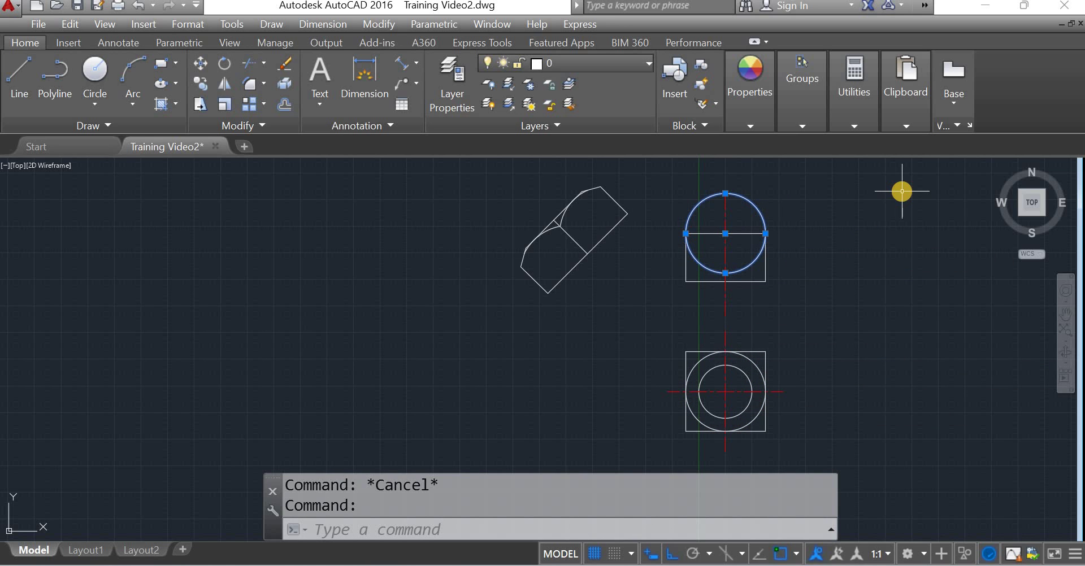
key("Delete")
Draw a circle centred on the midpoint of the square's left edge, with its radius reaching the midpoint of the right edge
left_click(96, 73)
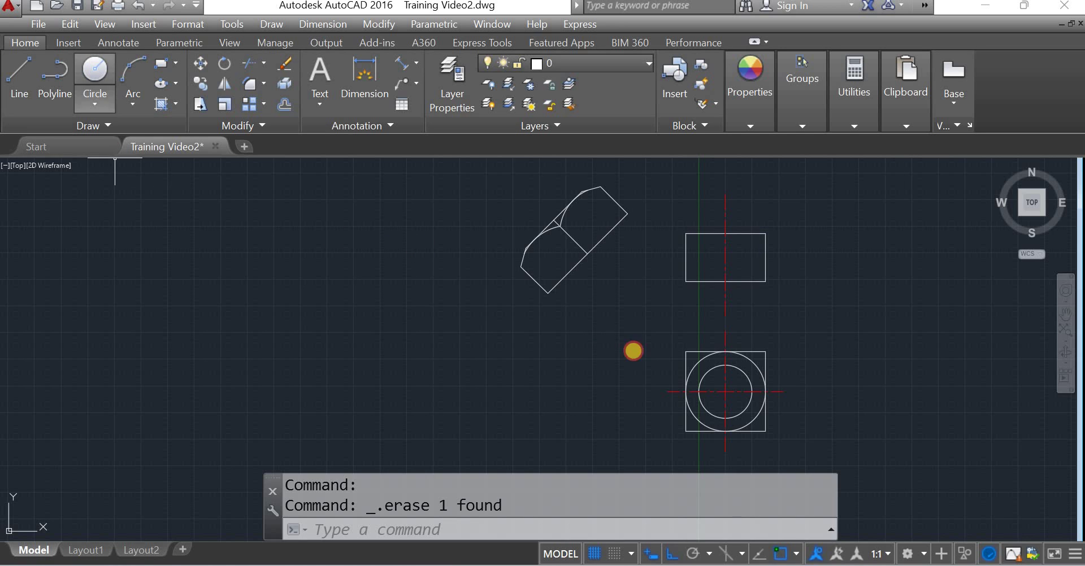
left_click(686, 391)
left_click(766, 393)
key("Escape")
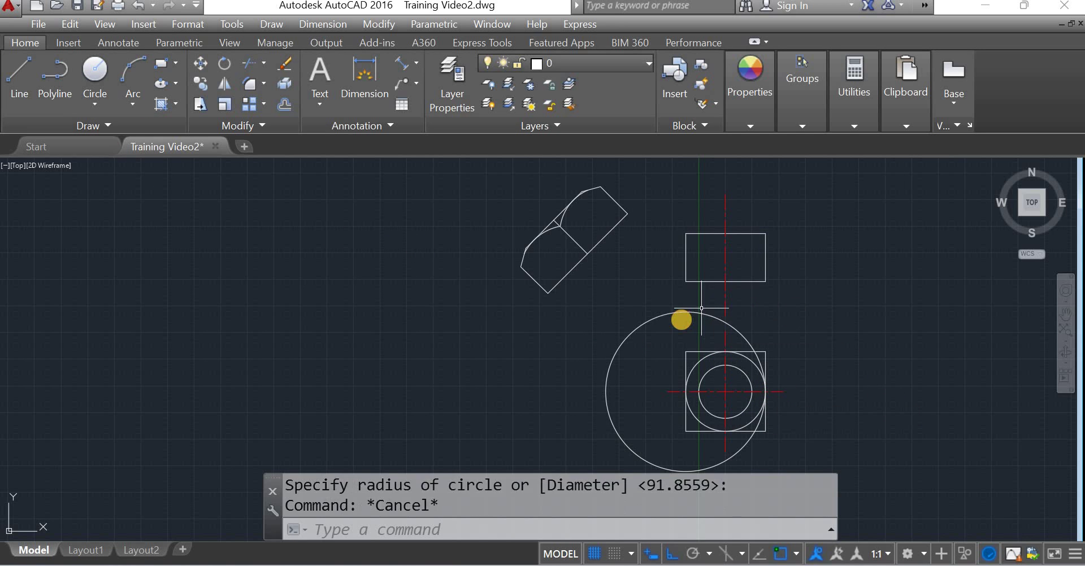
Move the new large circle by its centre to the midpoint of the front view's top edge
left_click(690, 316)
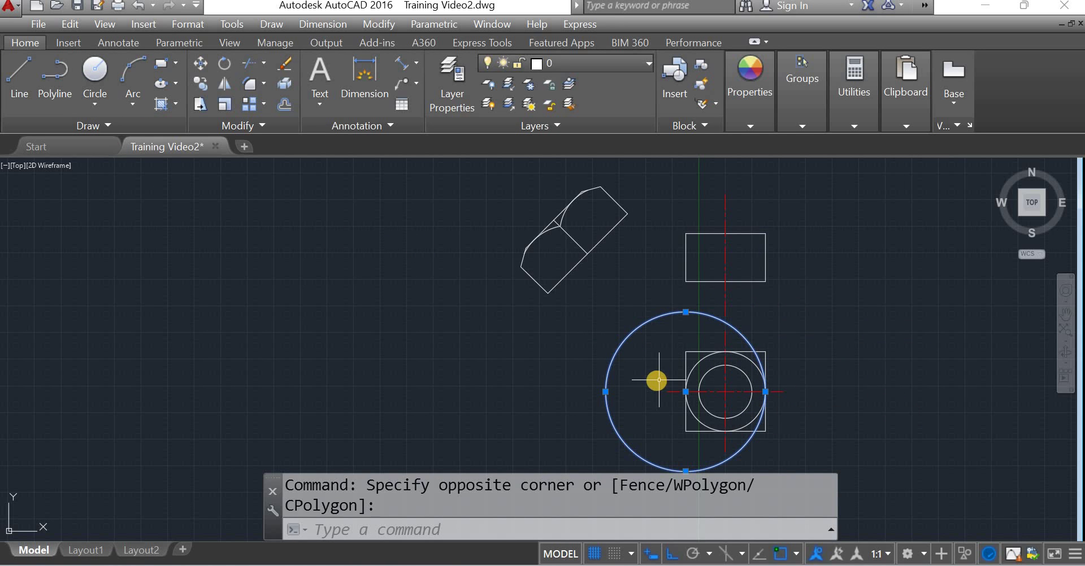
key("Return")
left_click(686, 471)
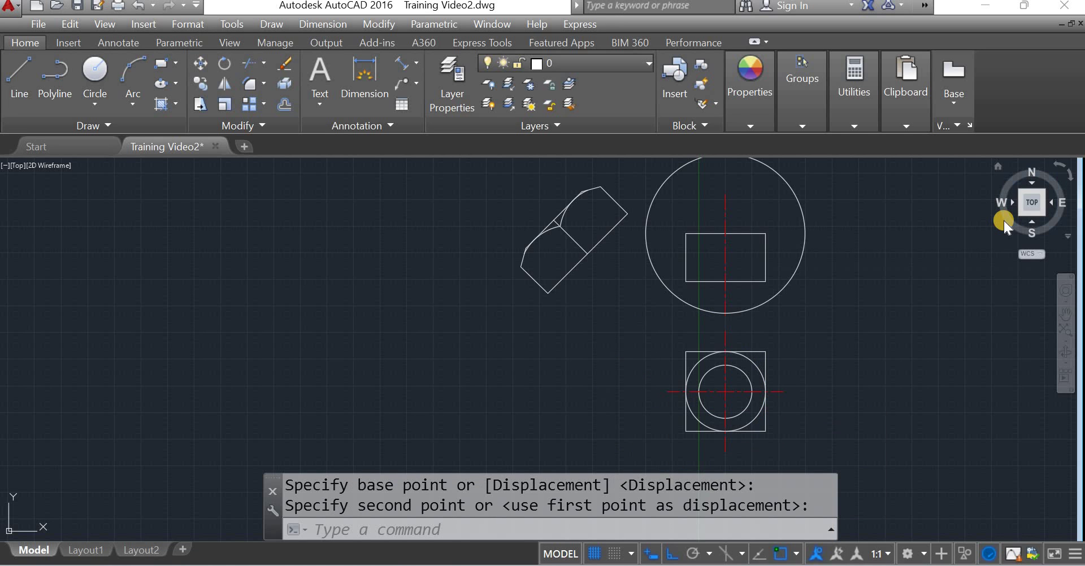
Copy the large circle straight down from its centre to its bottom quadrant, and erase the original upper circle
scroll(724, 299, "up", 4)
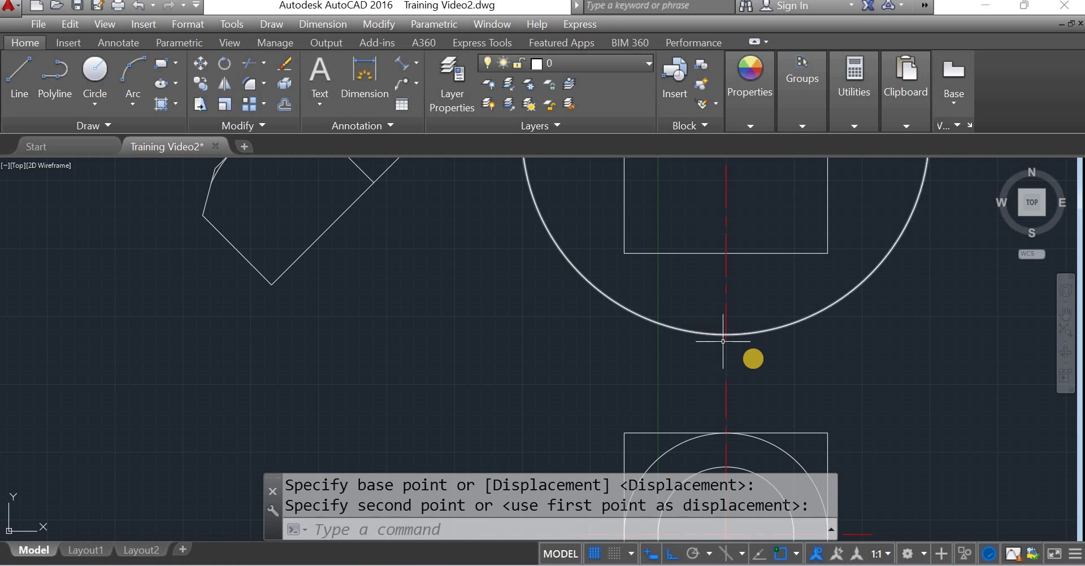
scroll(754, 359, "down", 2)
left_click(768, 340)
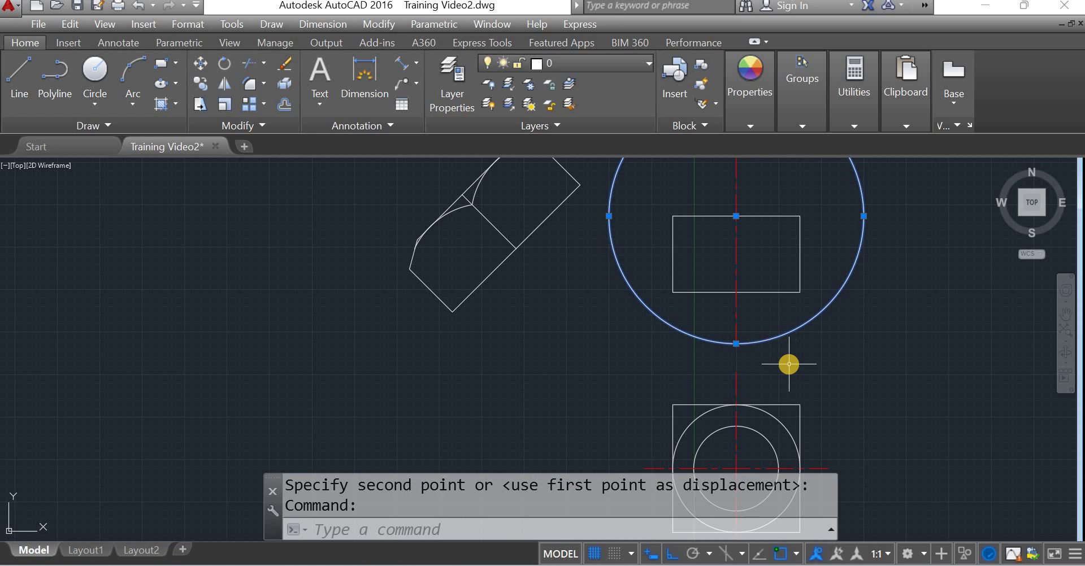
type("co")
key("Return")
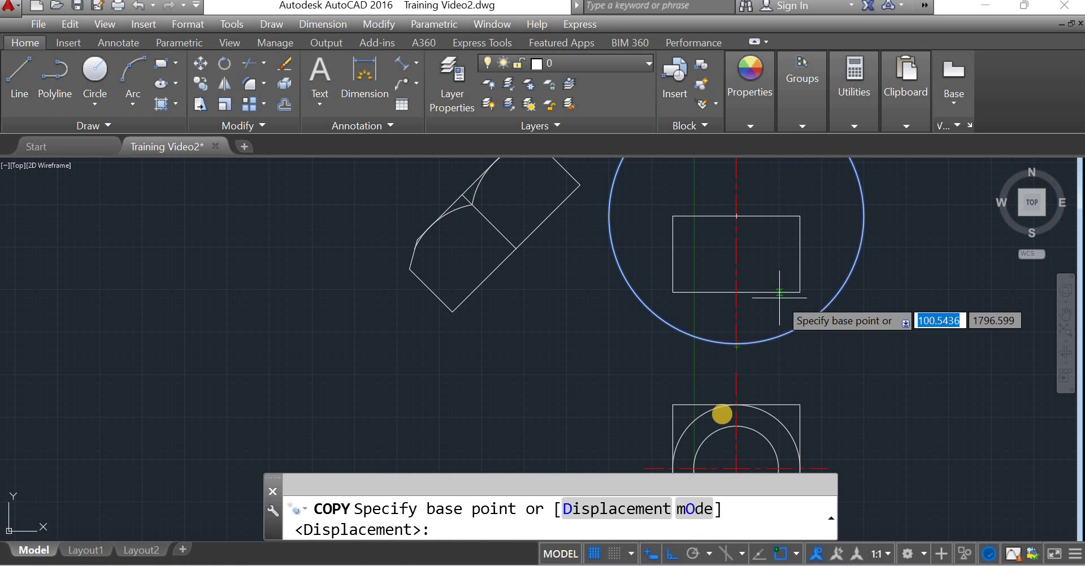
scroll(779, 294, "down", 2)
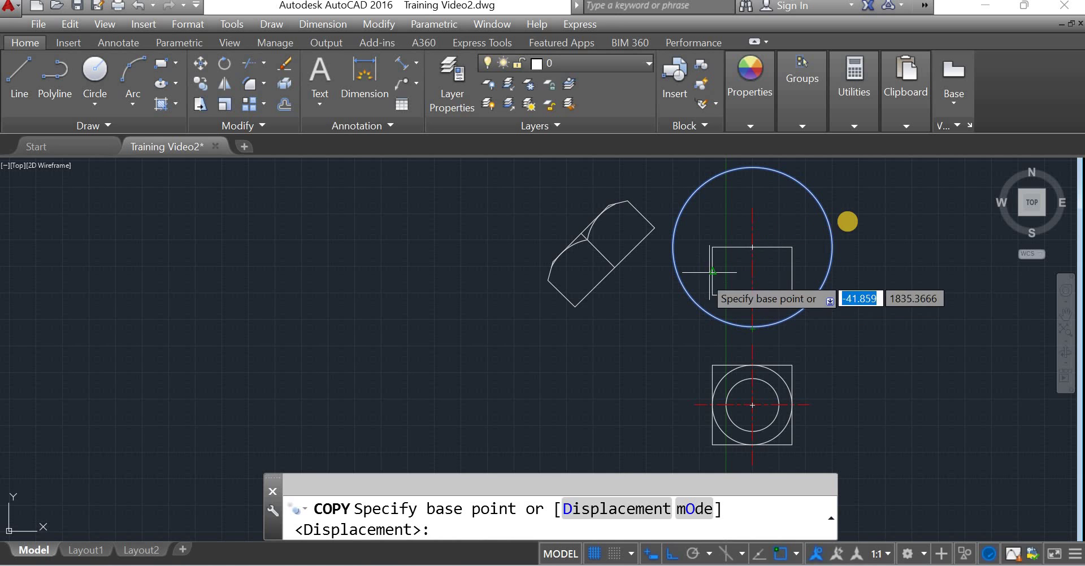
left_click(751, 245)
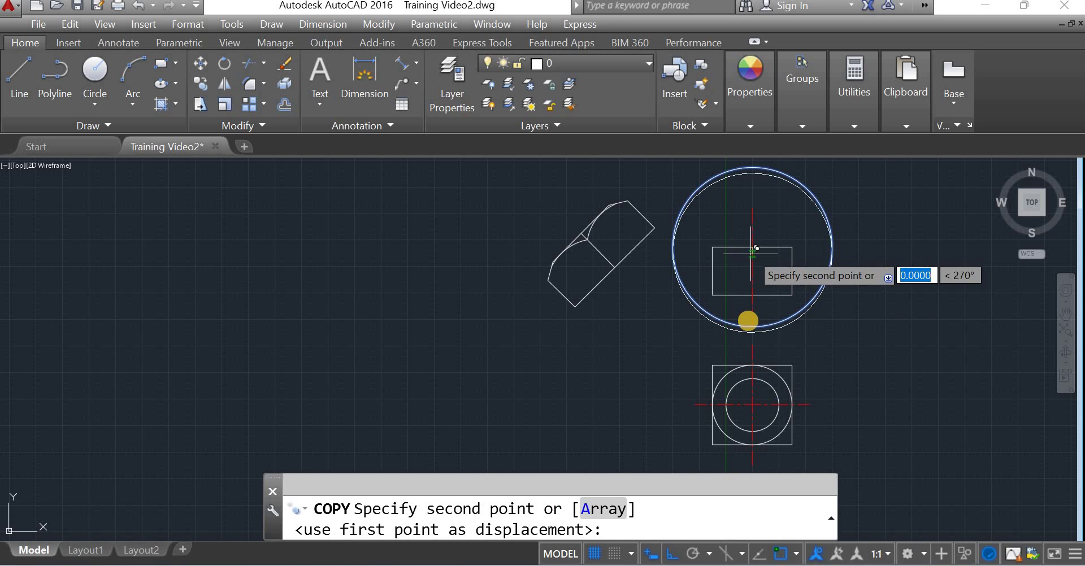
left_click(752, 326)
key("Escape")
left_click(807, 218)
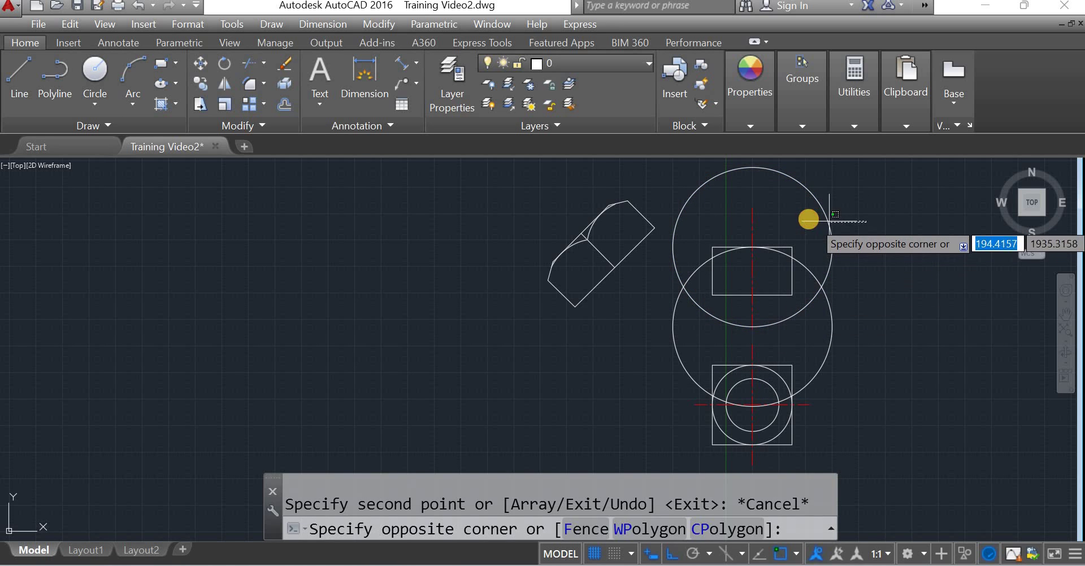
left_click(809, 219)
key("Delete")
Trim the large circle against the front view's two vertical edges, keeping only the chamfer arc beneath the top edge
scroll(814, 305, "up", 2)
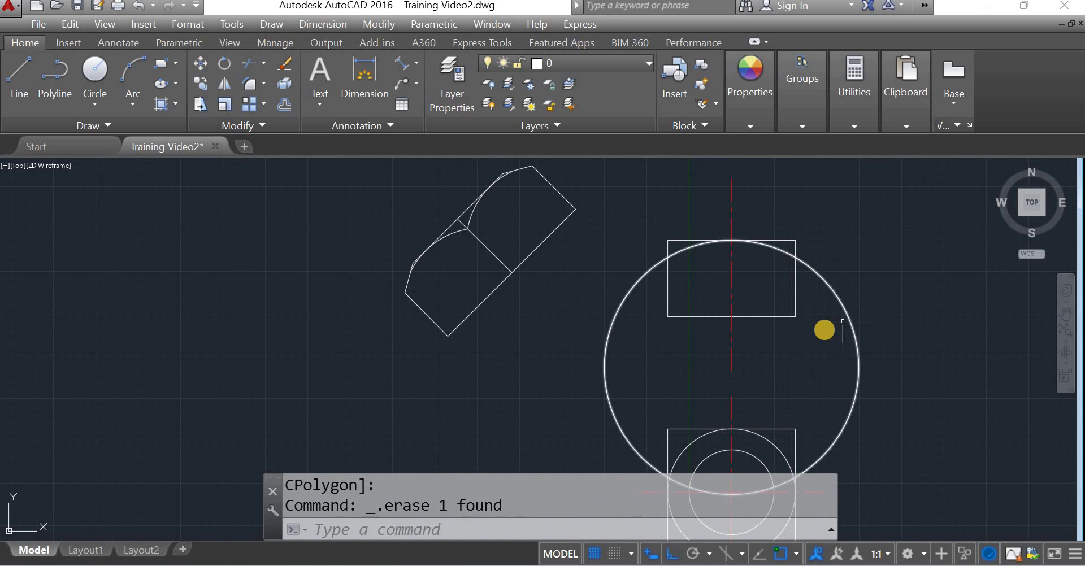
type("tr")
key("Return")
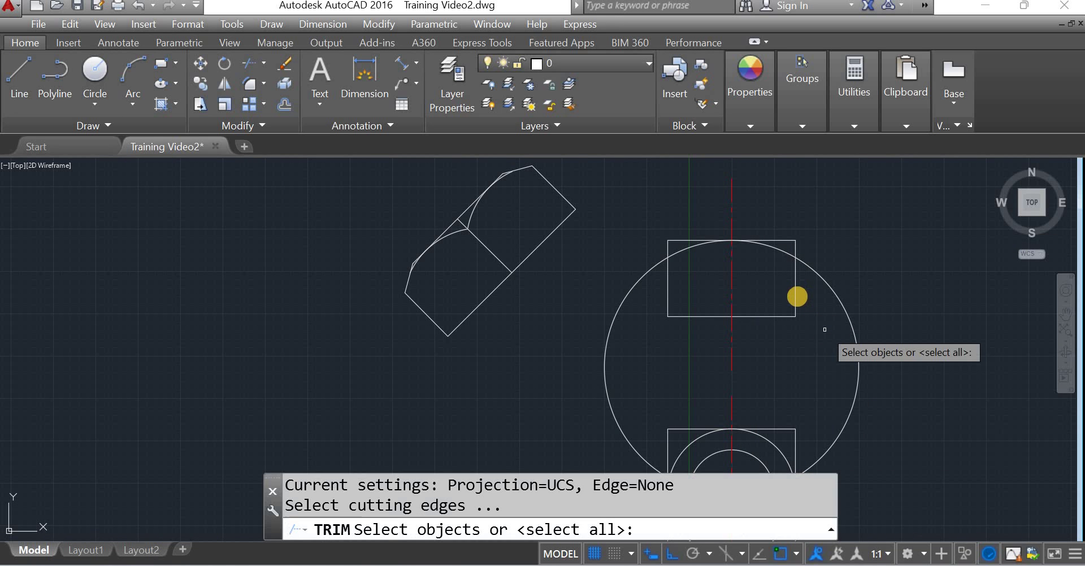
left_click(796, 298)
left_click(669, 295)
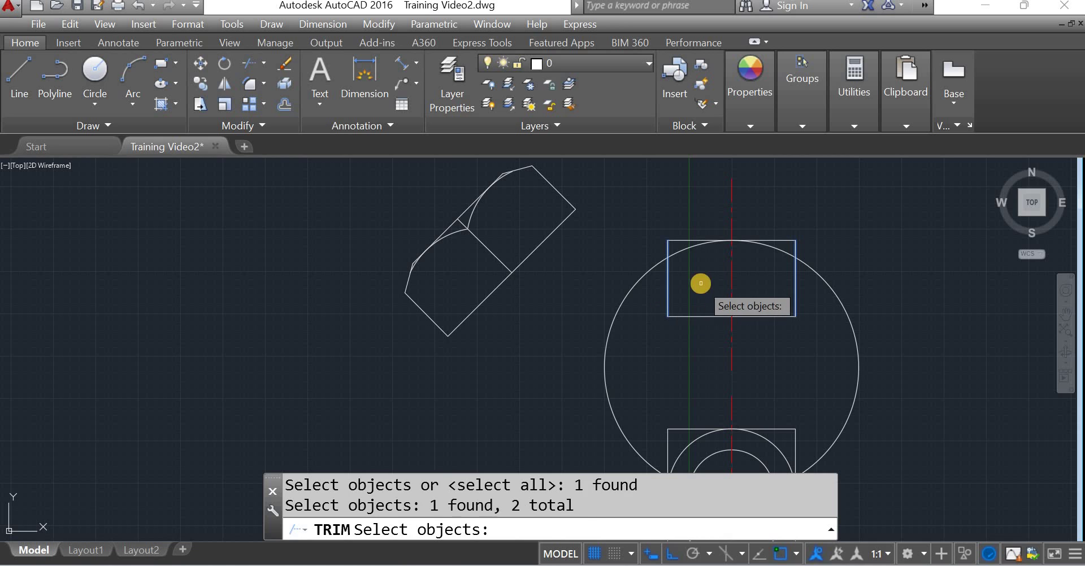
key("Return")
left_click(847, 315)
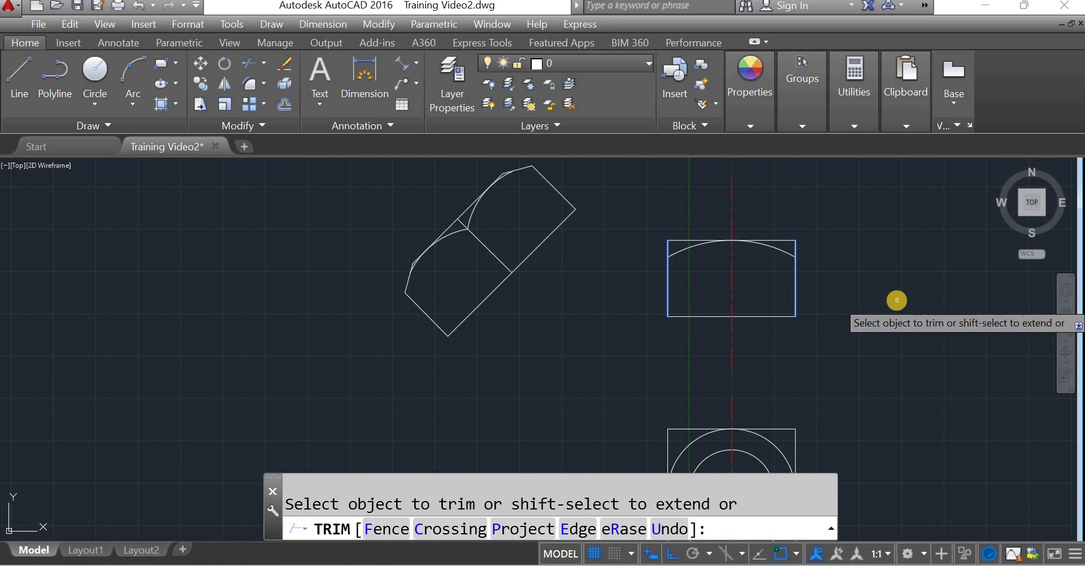
key("Escape")
Offset the top view's inner circle 5 inward
scroll(769, 213, "down", 2)
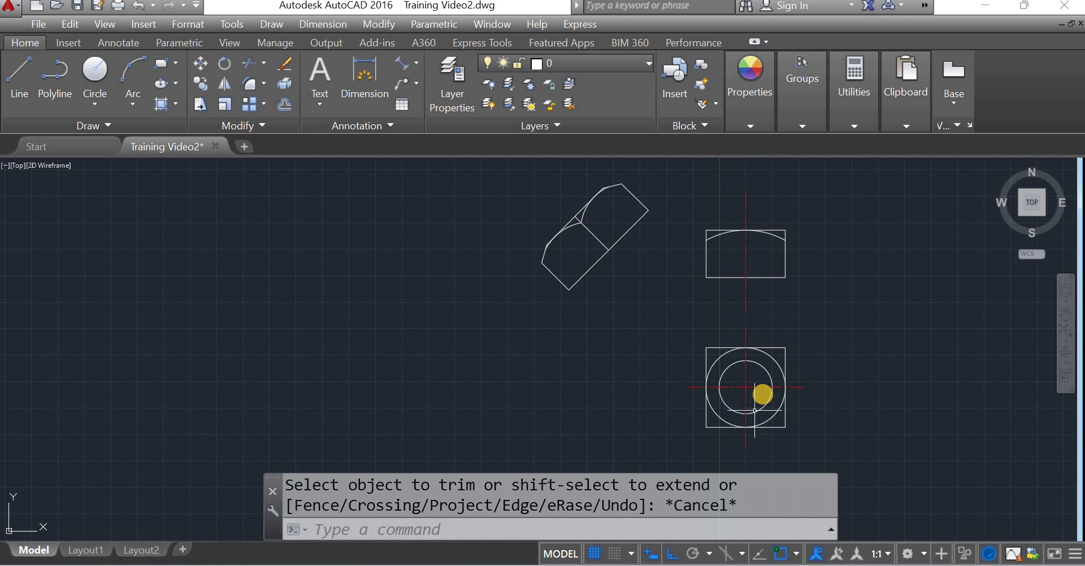
scroll(763, 394, "up", 3)
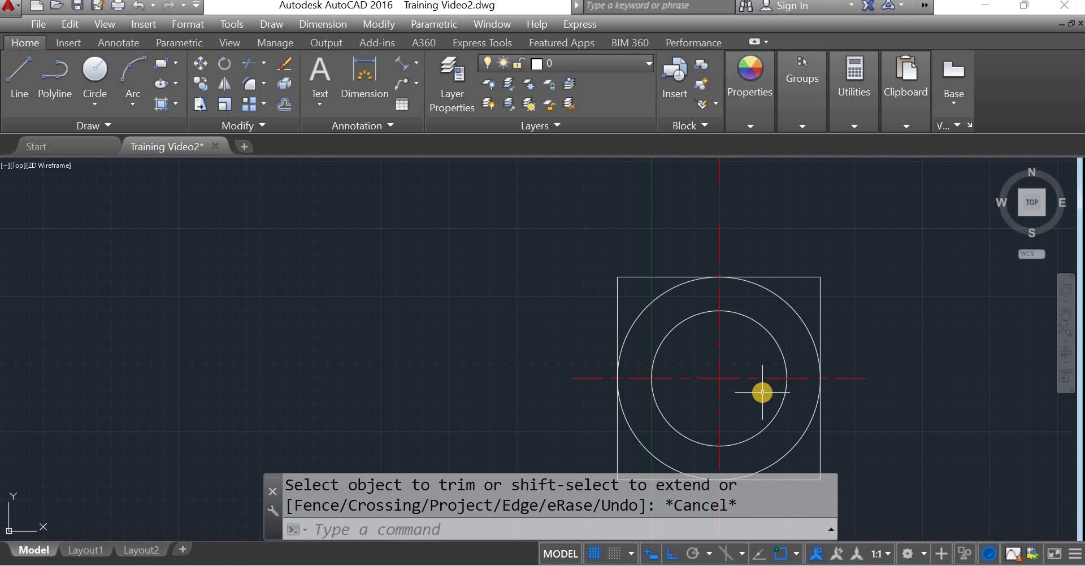
scroll(752, 394, "down", 2)
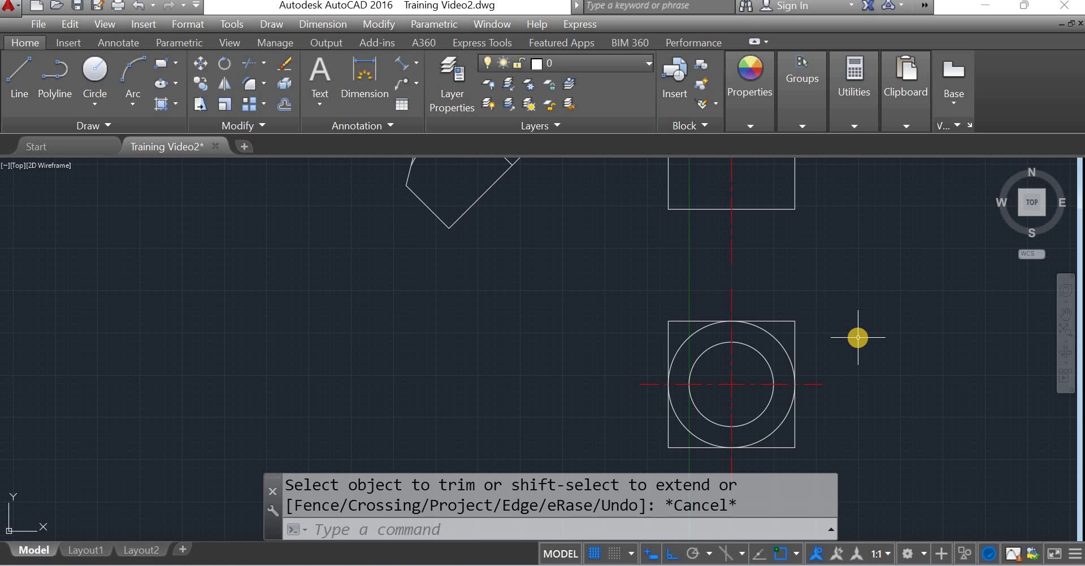
key("Return")
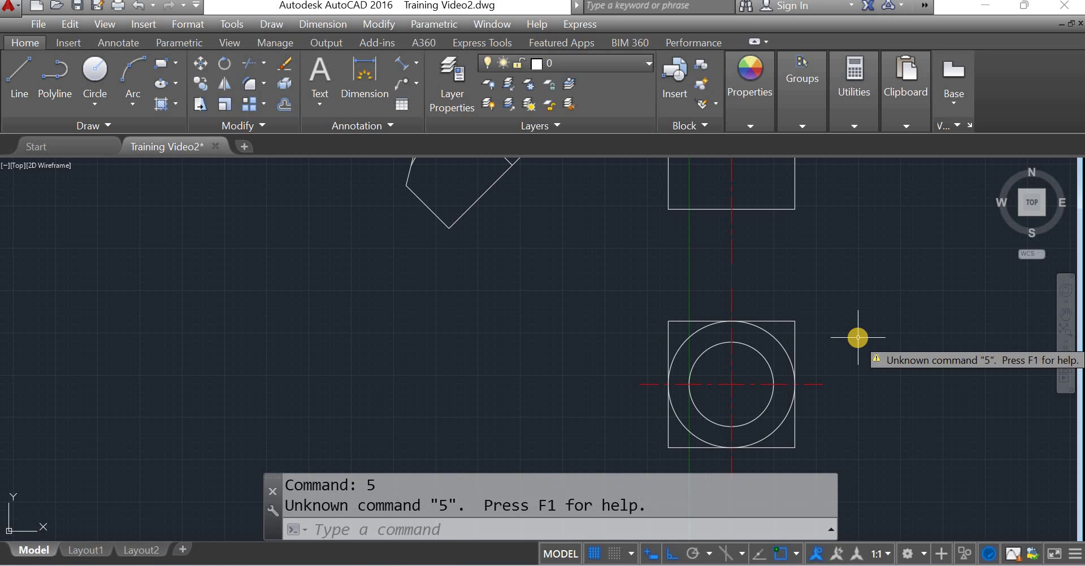
type("o")
key("Return")
type("5")
key("Return")
left_click(766, 372)
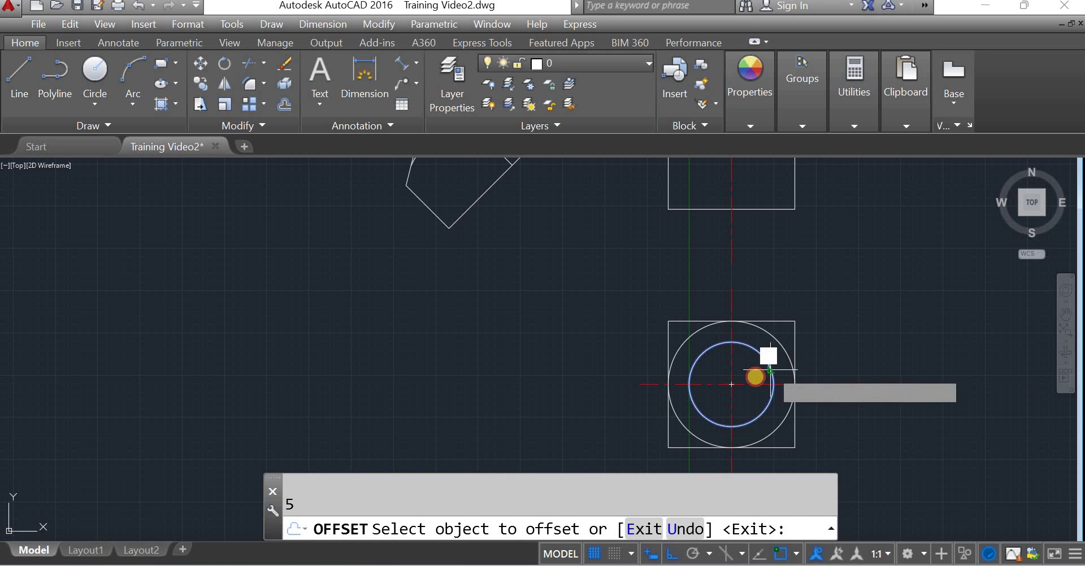
left_click(751, 377)
key("Escape")
Break the outer of the top view's two inner circles, starting the gap at its upper-left part
scroll(705, 367, "up", 2)
left_click(265, 126)
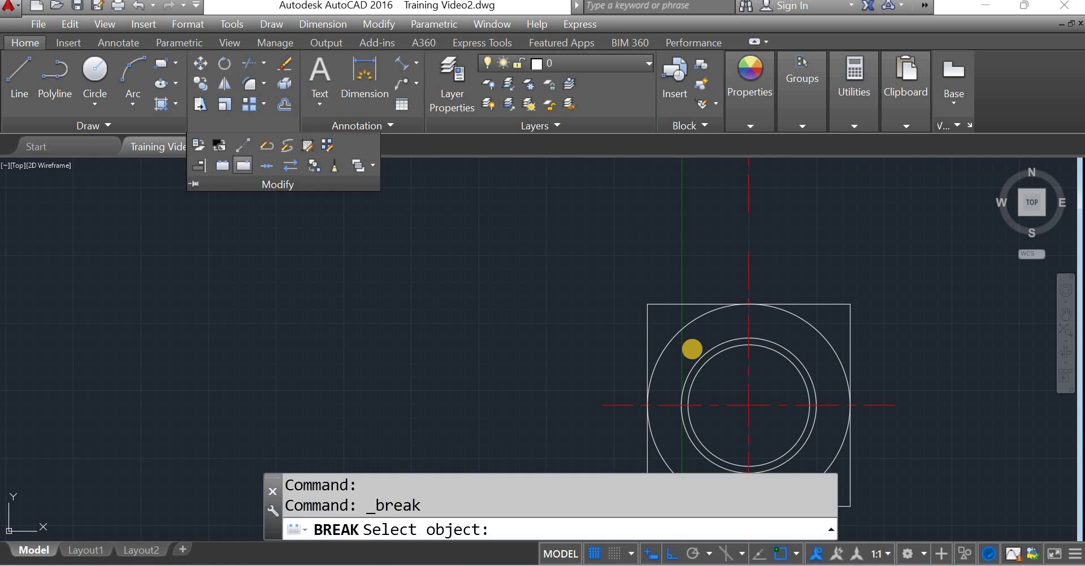
left_click(718, 345)
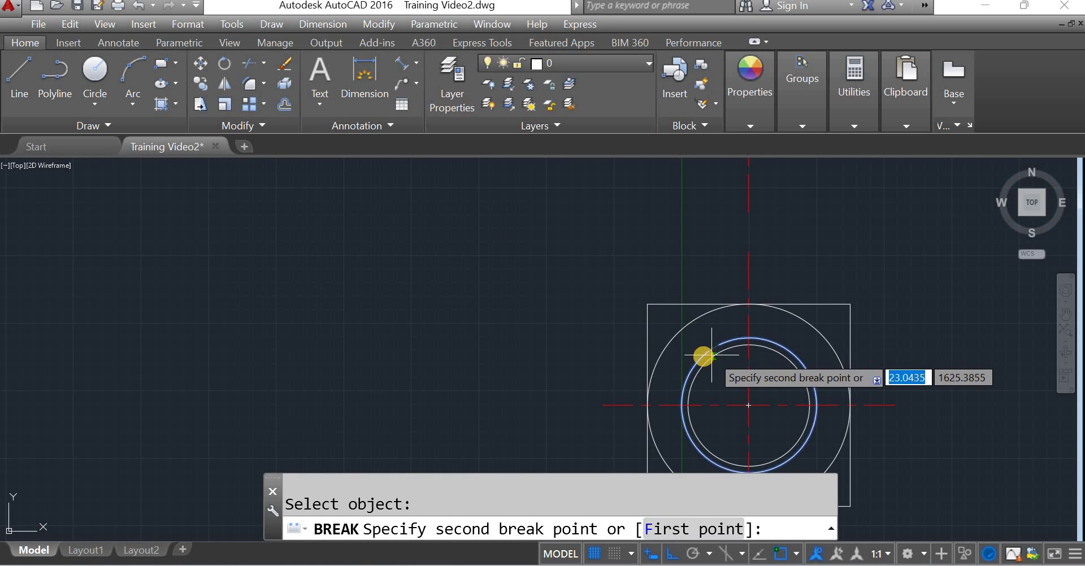
Break the outer thread circle in the square nut's plan view, leaving a gap in its upper-left quarter
left_click(703, 356)
key("Escape")
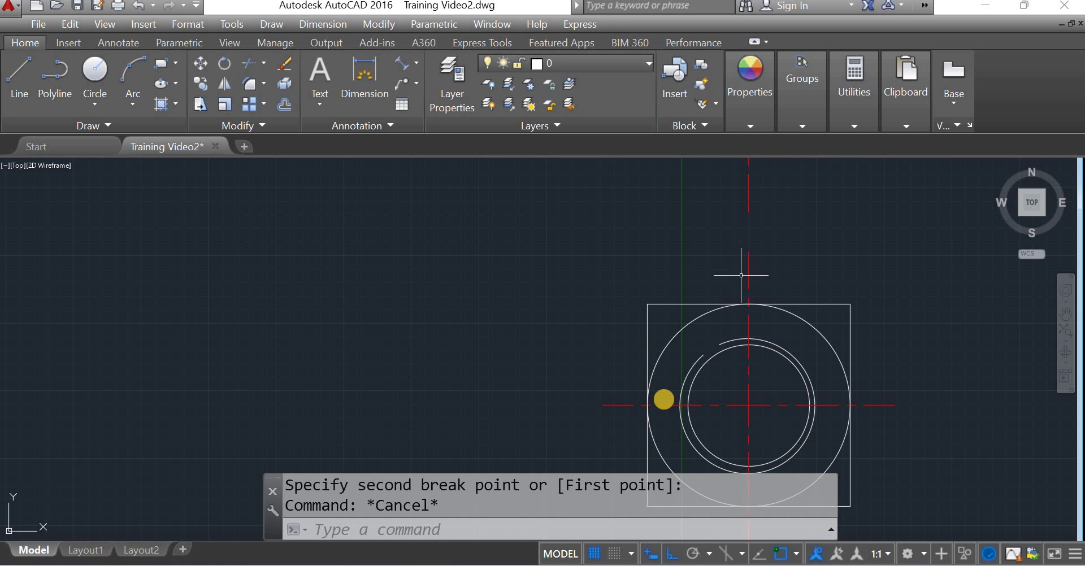
Draw two vertical projection lines from the right quadrants of the outer and inner thread circles up past the front view
scroll(664, 400, "down", 4)
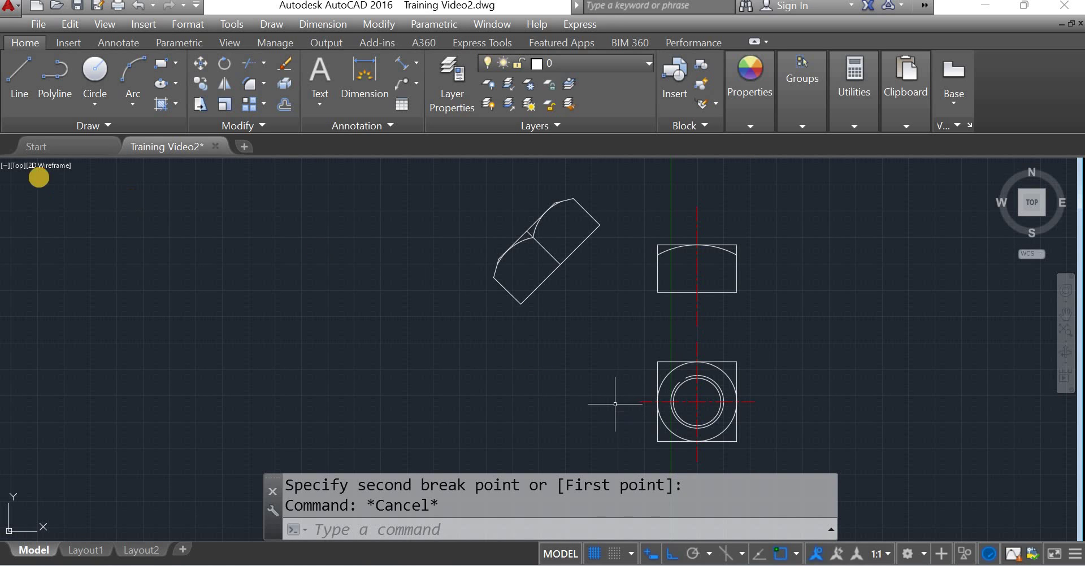
left_click(16, 83)
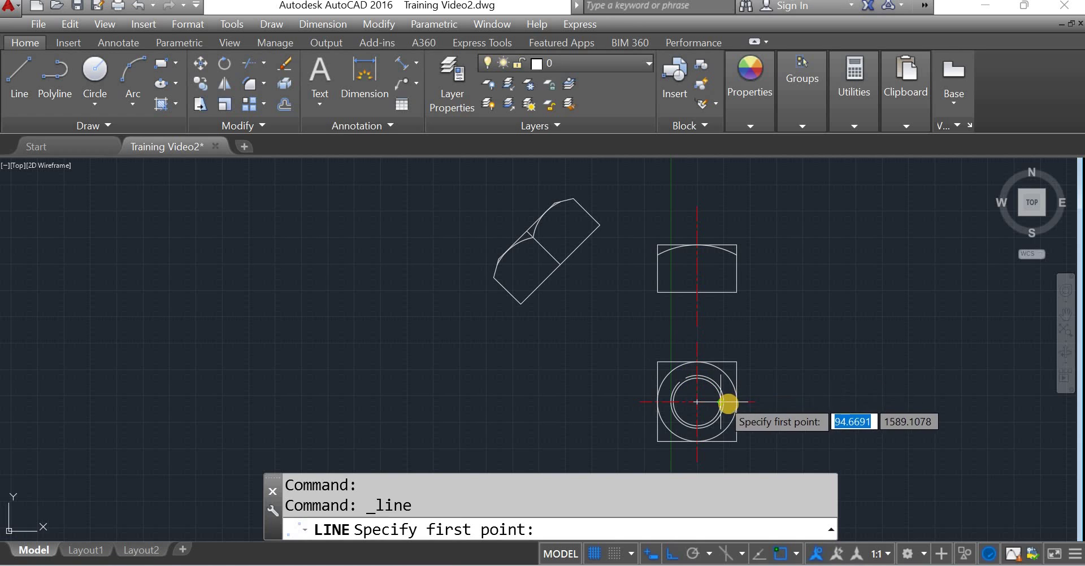
left_click(724, 392)
left_click(726, 223)
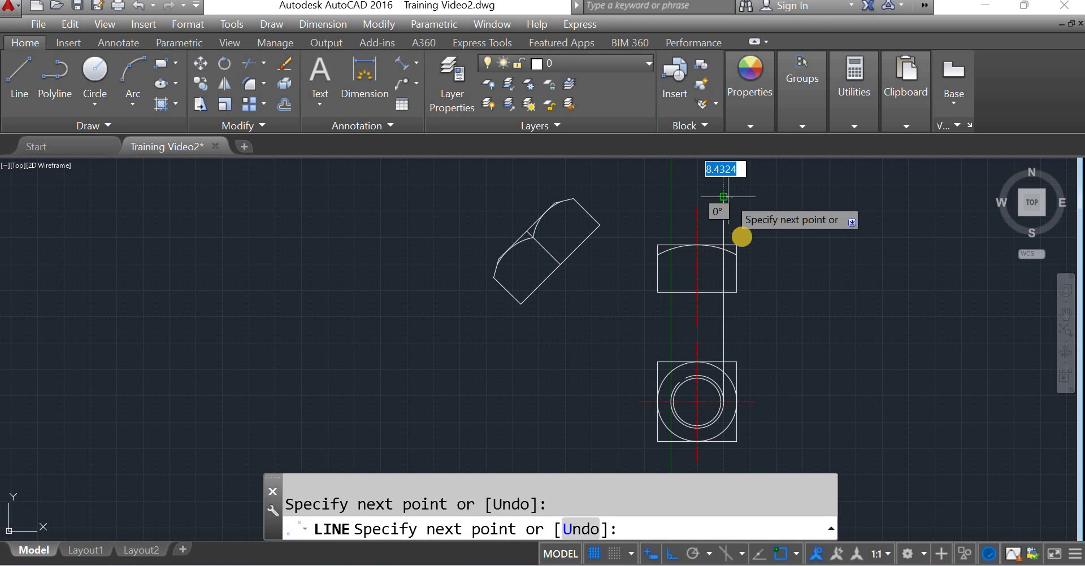
key("Escape")
key("Return")
left_click(722, 374)
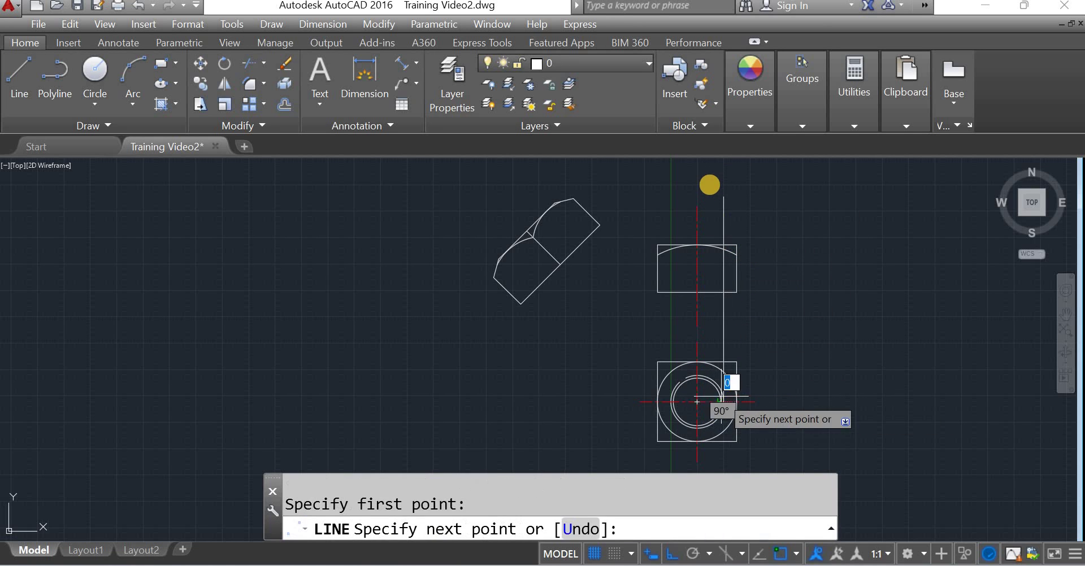
left_click(721, 185)
key("Escape")
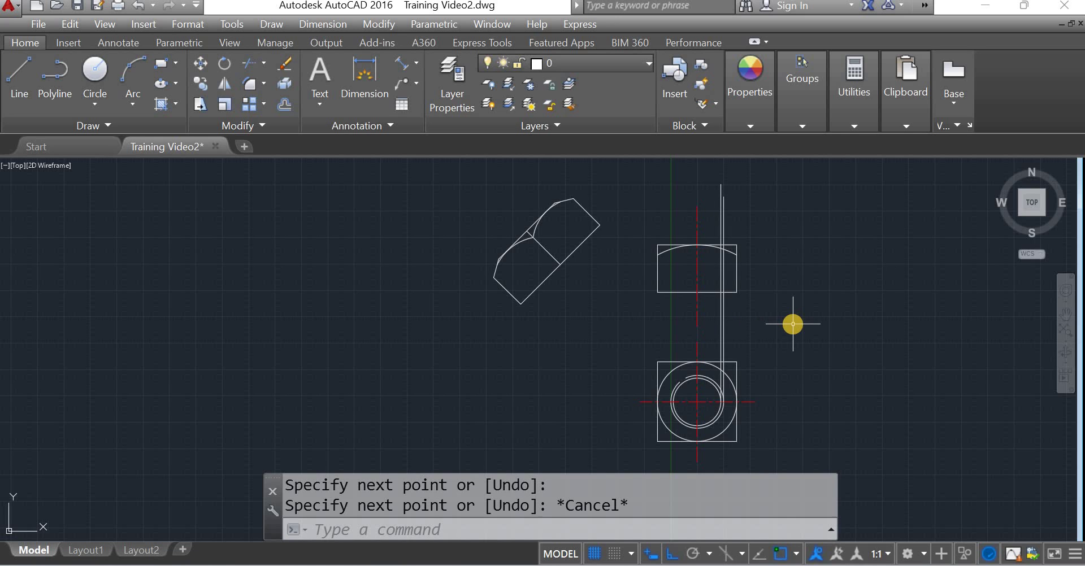
Trim both vertical projection lines to the upper and lower edges of the front view
type("tr")
key("Return")
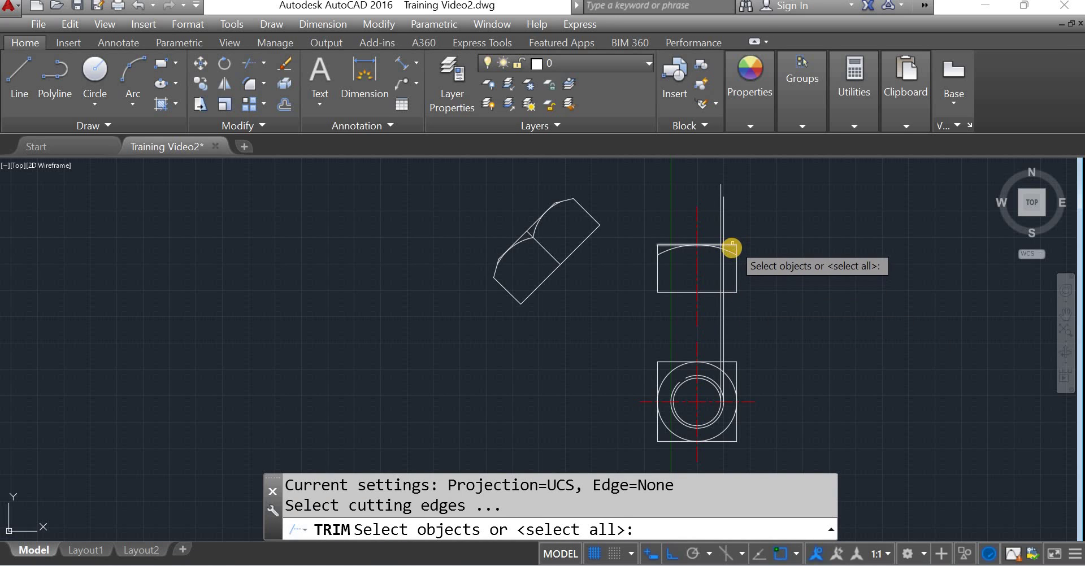
left_click(735, 242)
left_click(732, 269)
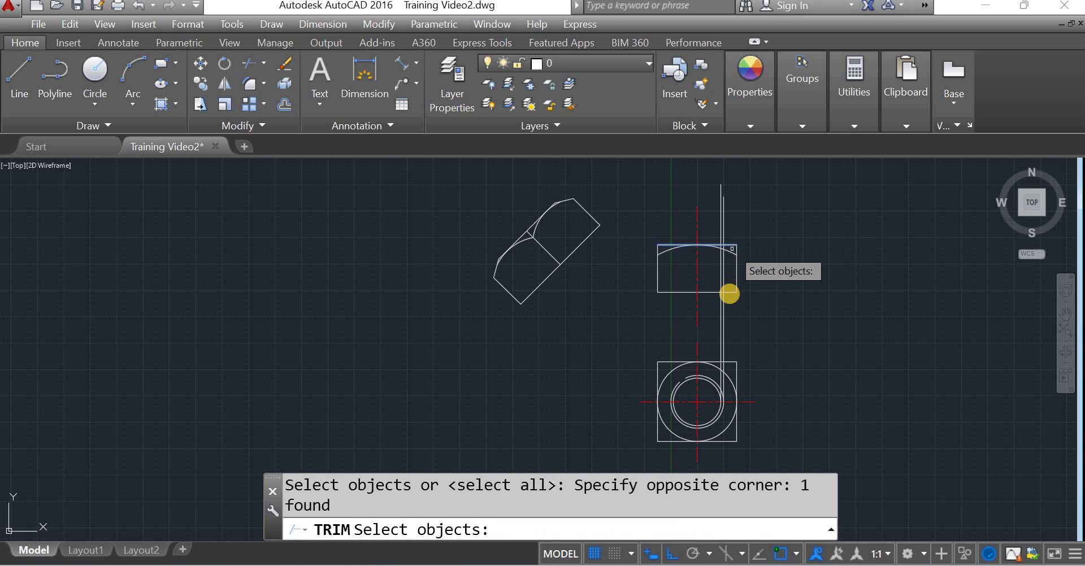
left_click(730, 294)
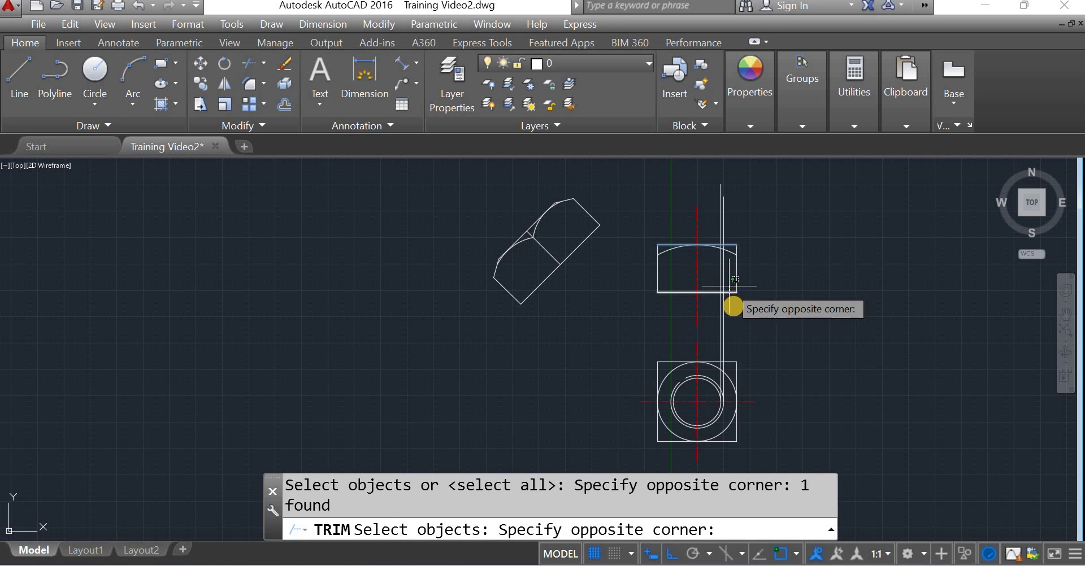
left_click(735, 315)
key("Return")
left_click(714, 317)
left_click(766, 250)
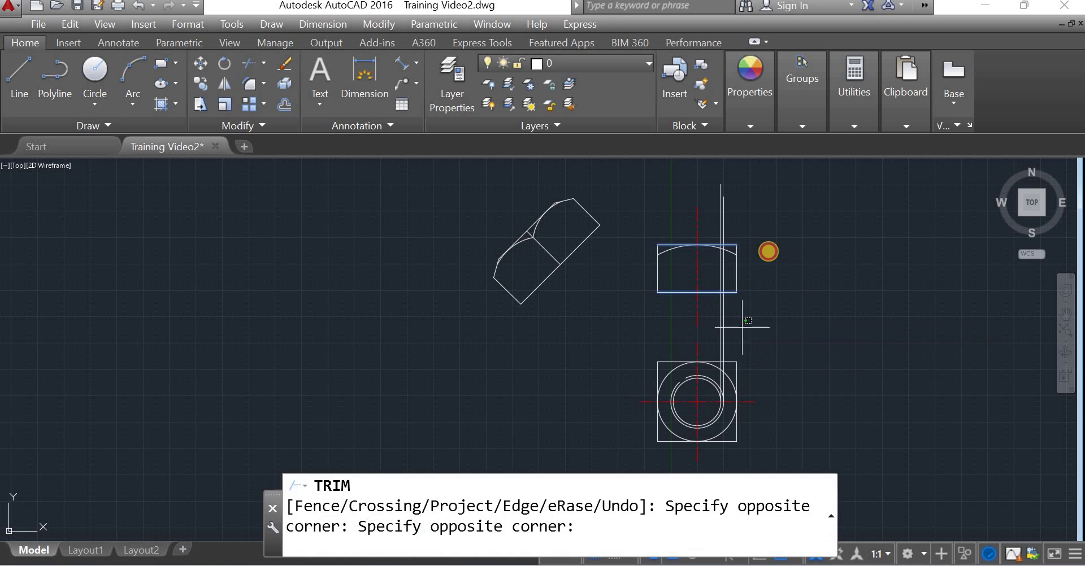
left_click(760, 197)
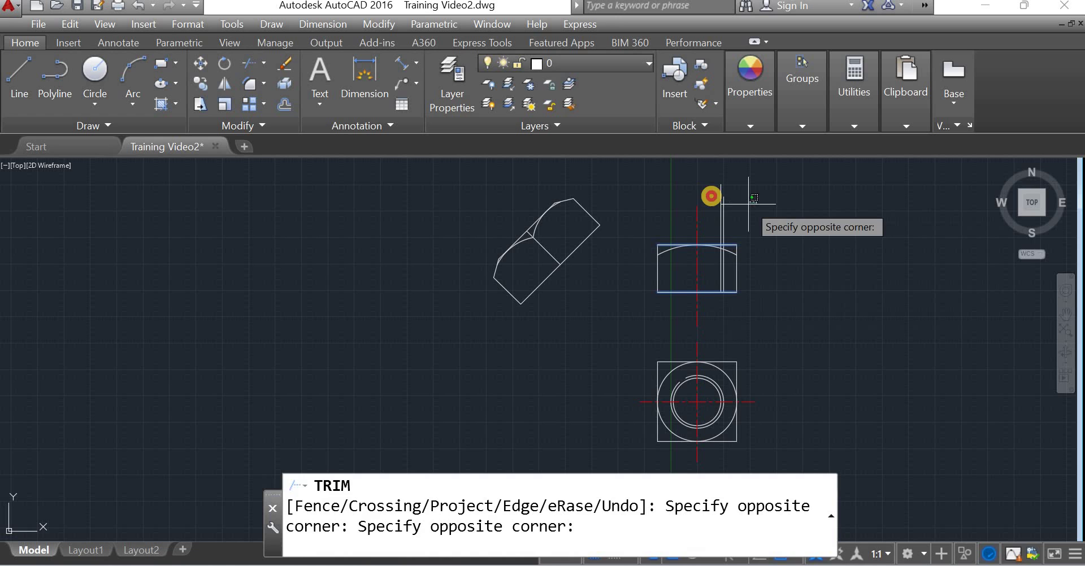
left_click(704, 206)
key("Escape")
Mirror the two thread lines in the front view about the vertical centre line, keeping the originals
scroll(743, 268, "up", 4)
left_click(703, 287)
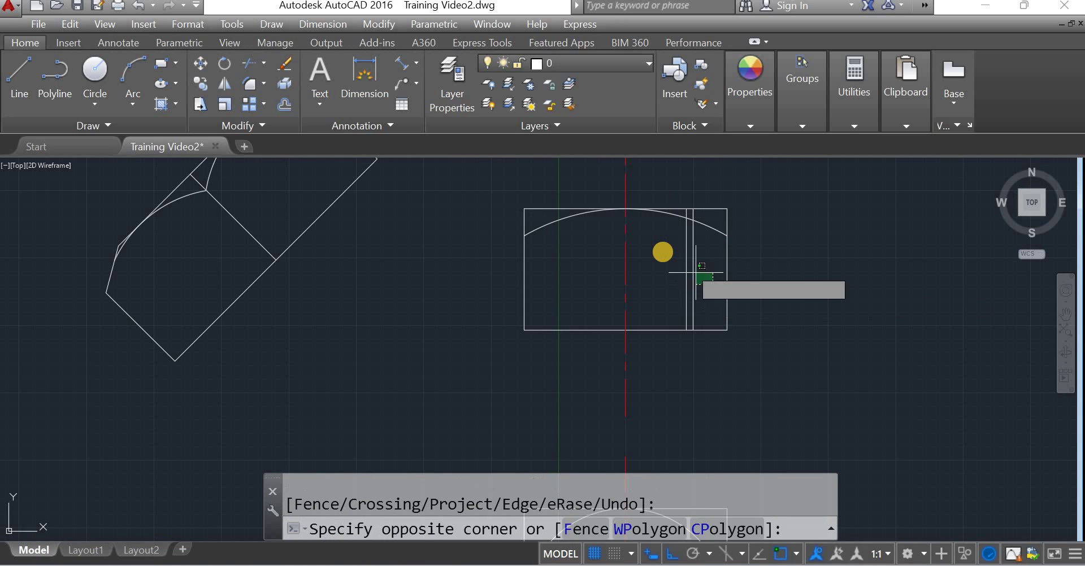
left_click(663, 252)
type("mi")
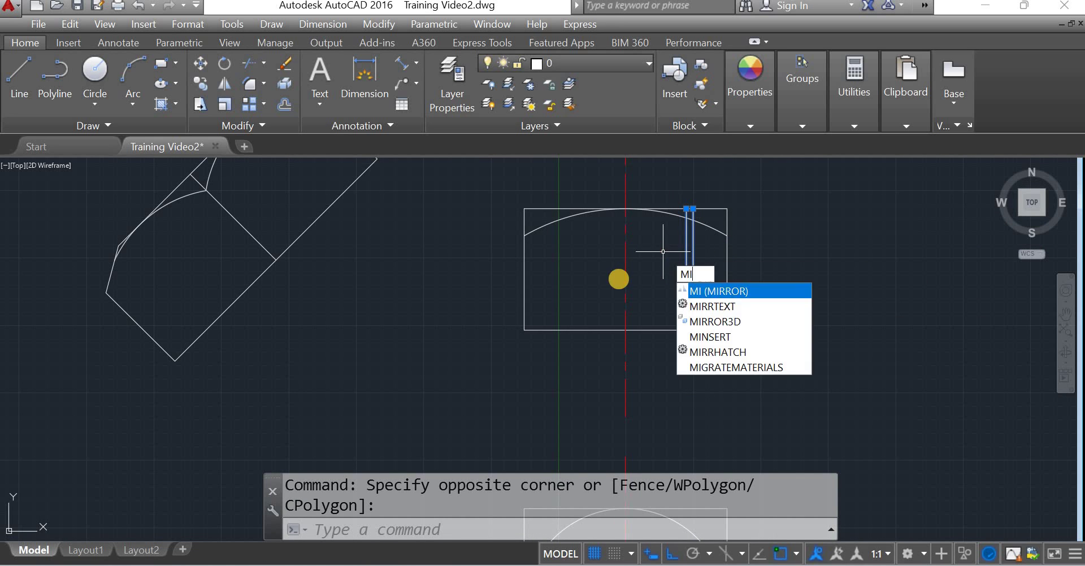
key("Return")
left_click(625, 317)
left_click(624, 253)
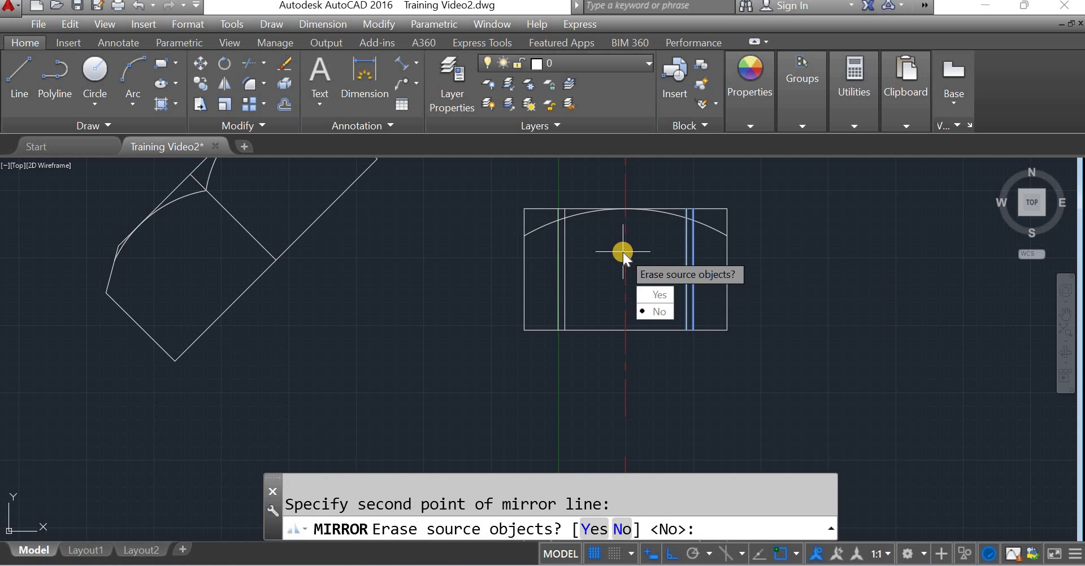
right_click(699, 285)
Move all four thread lines in the front view to the Hidden Line layer
left_click(696, 285)
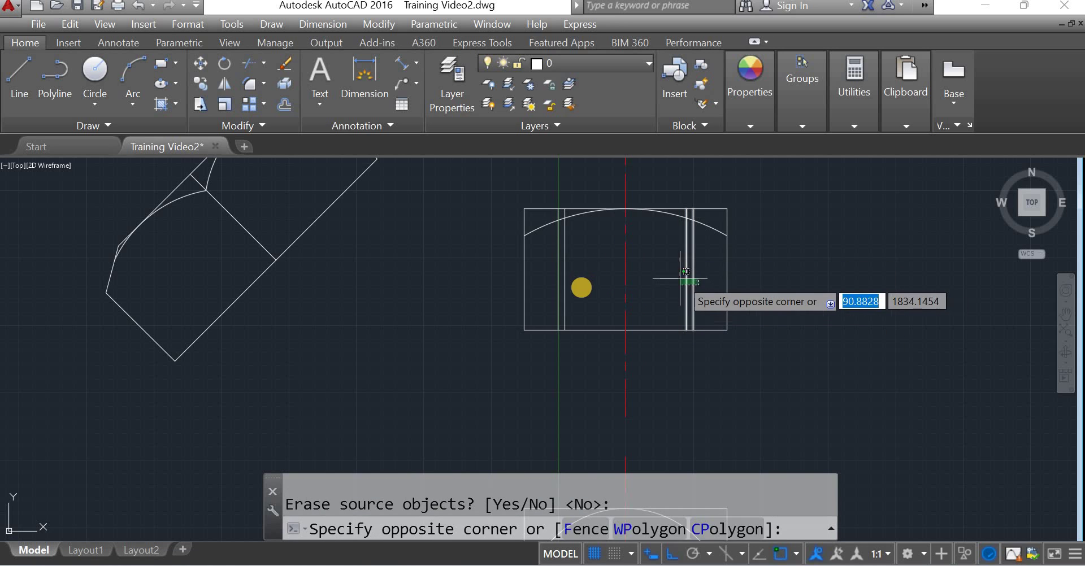
left_click(656, 286)
left_click(580, 286)
left_click(543, 277)
left_click(565, 63)
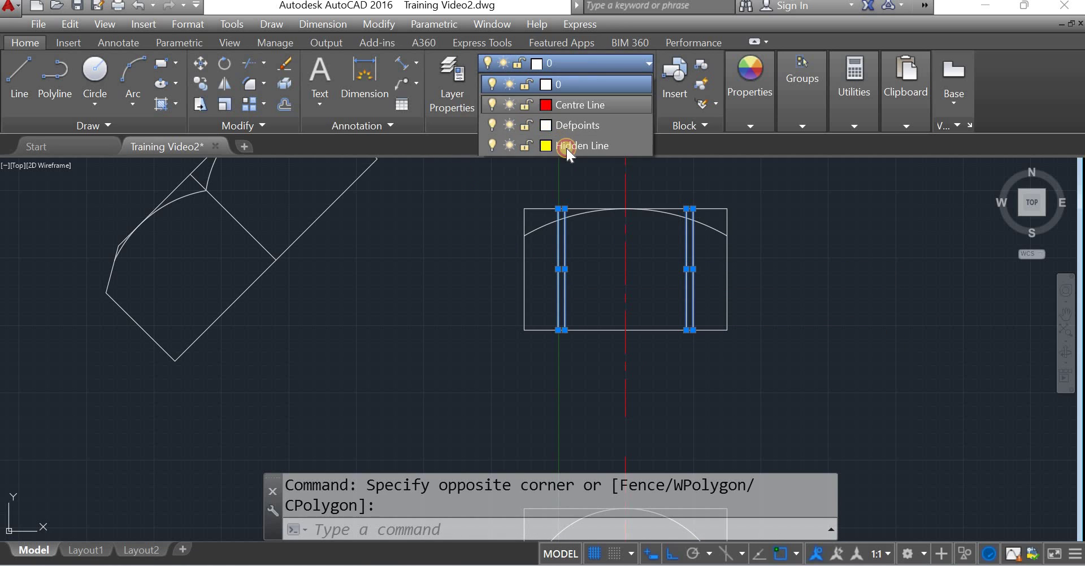
left_click(567, 148)
key("Escape")
Draw a diagonal line across the plan view square from its upper-right corner to its lower-left corner
scroll(815, 292, "down", 2)
scroll(815, 293, "down", 2)
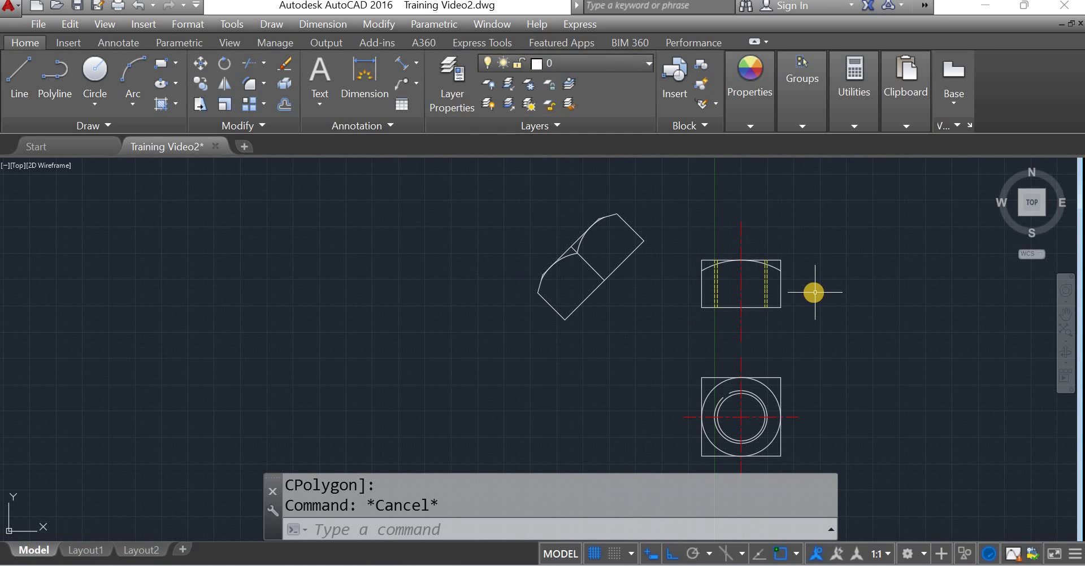
left_click(19, 74)
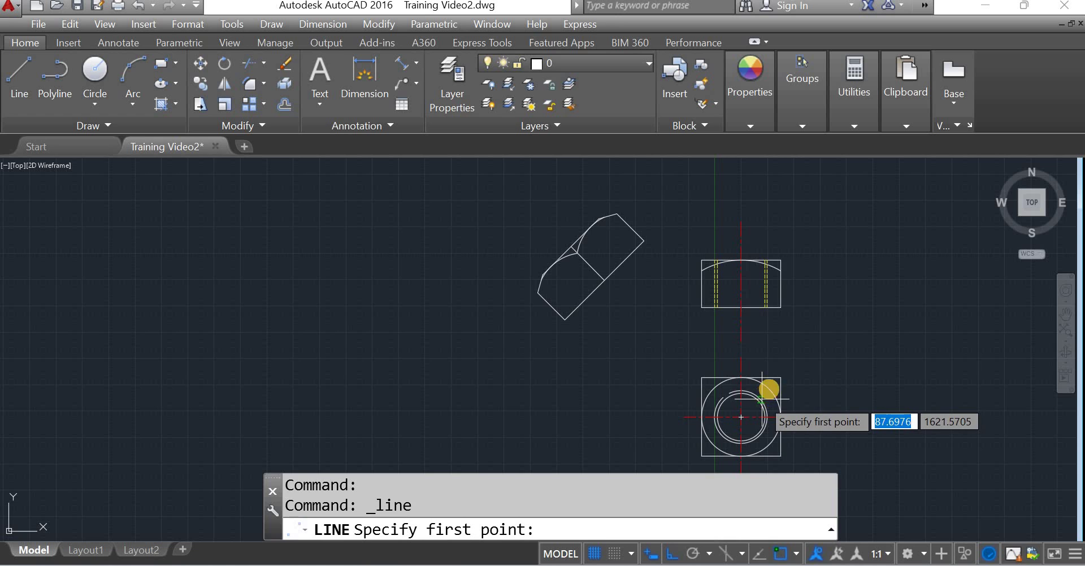
left_click(780, 378)
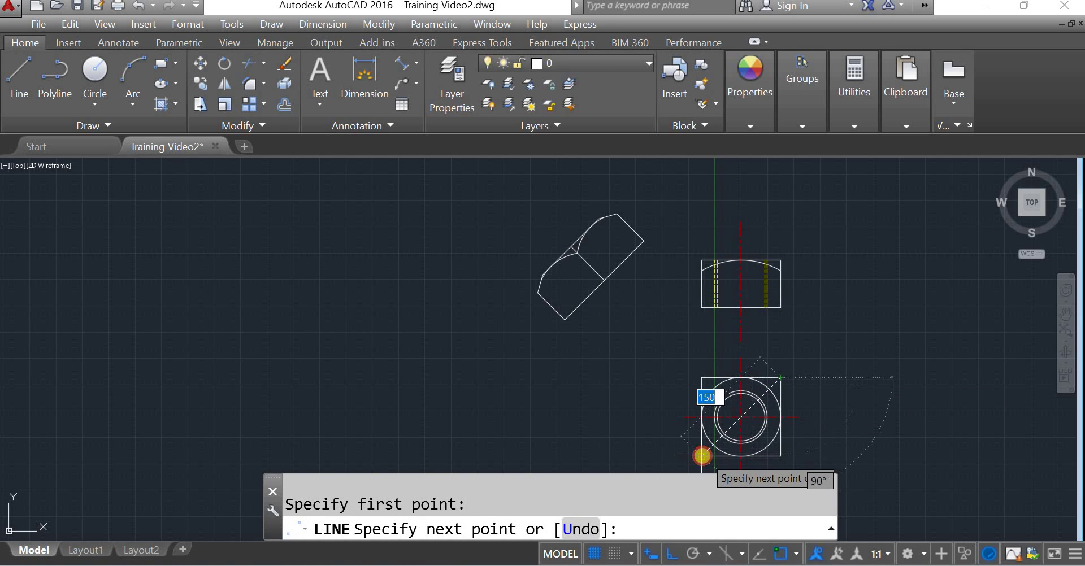
left_click(702, 456)
key("Escape")
Draw a projection line from the outer thread circle's upper-right intersection with the diagonal to the slanted view's upper edge
key("Return")
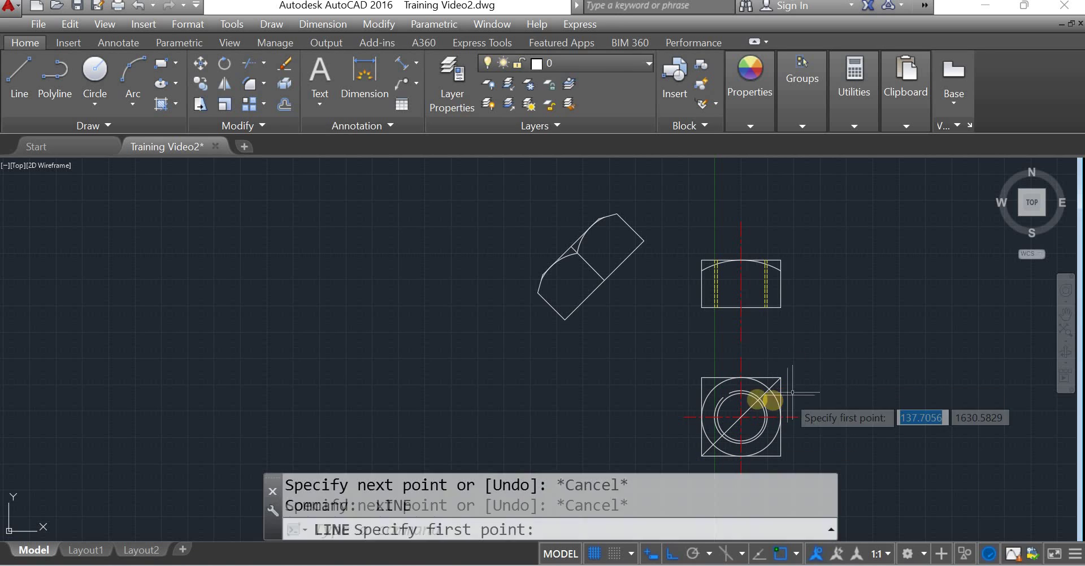
left_click(758, 400)
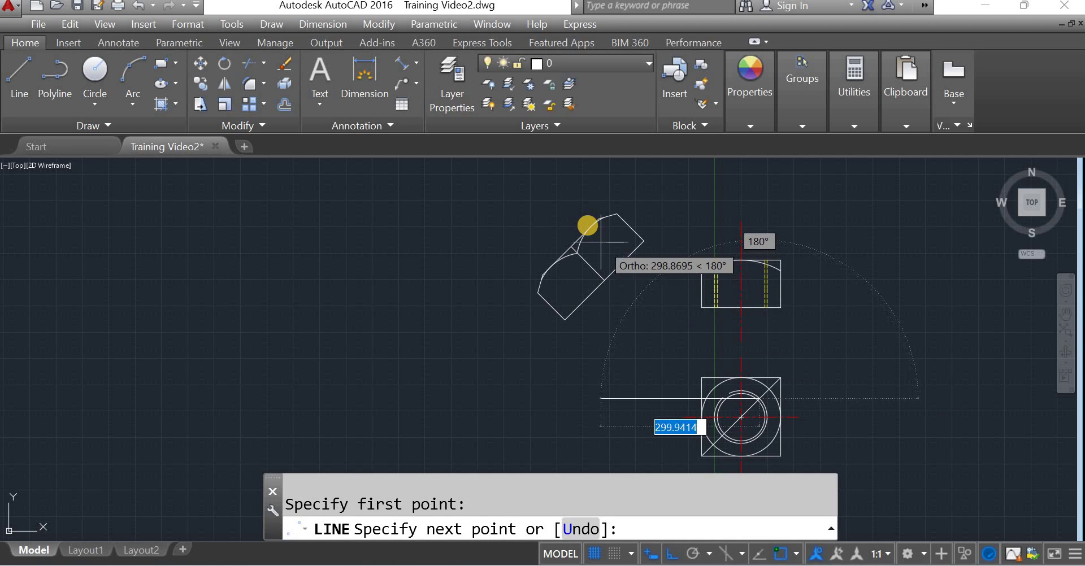
left_click(588, 229)
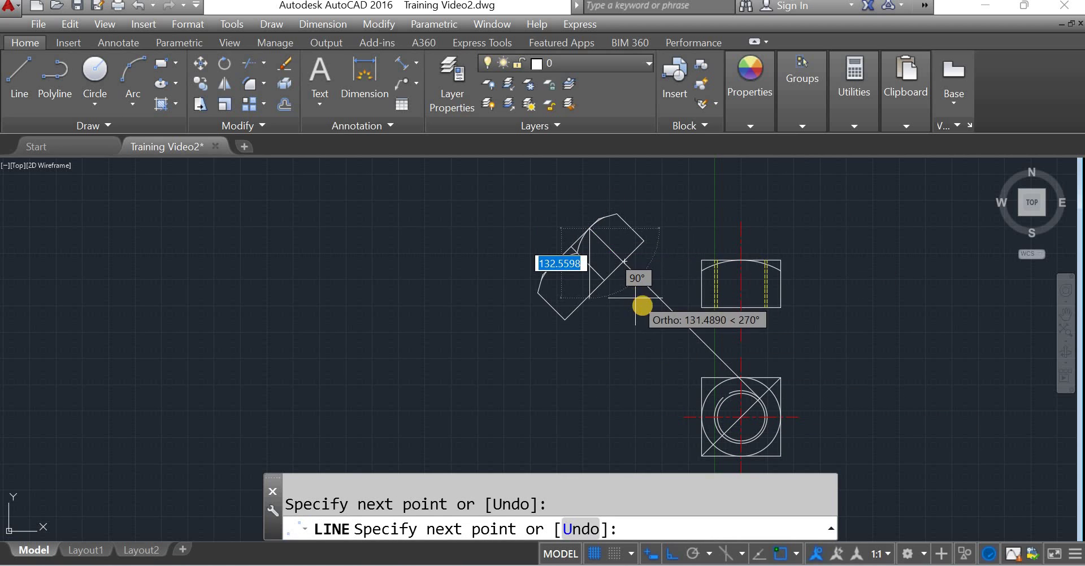
key("Escape")
Copy the slanted projection line from the outer thread circle to the inner circle's intersection with the diagonal
left_click(670, 223)
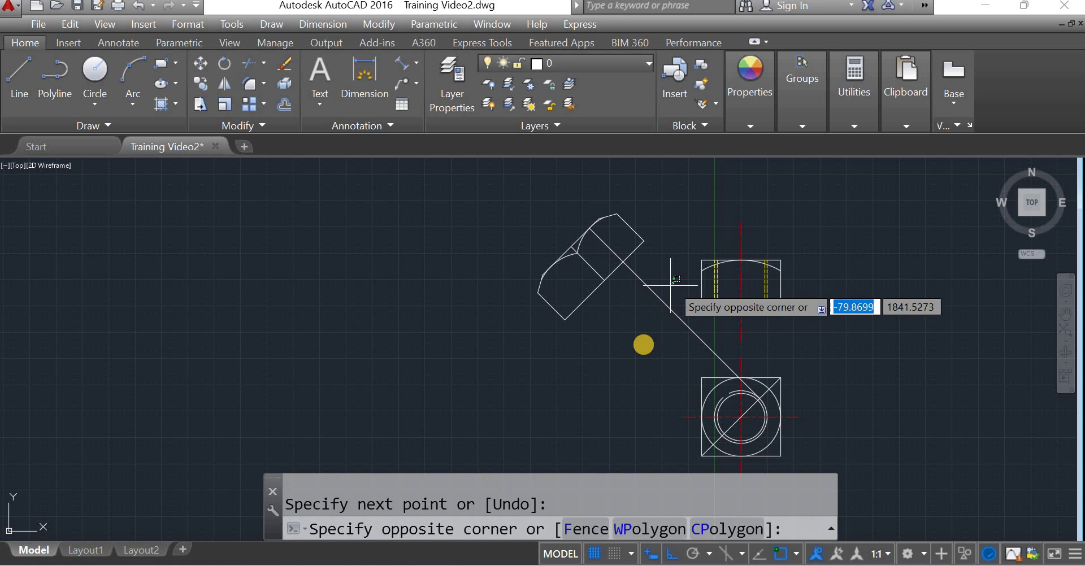
left_click(645, 338)
type("co")
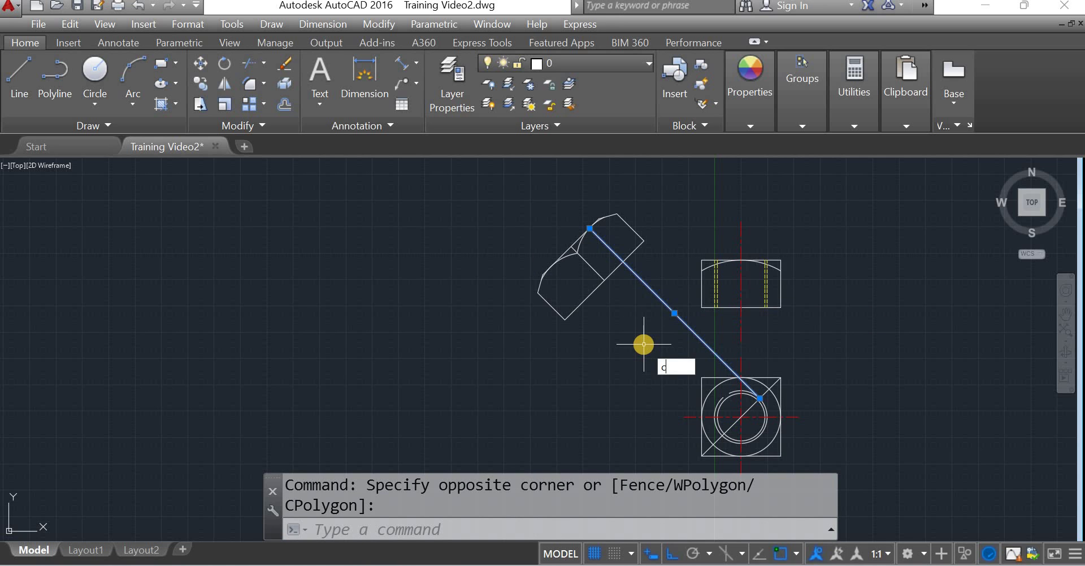
key("Return")
scroll(752, 430, "up", 5)
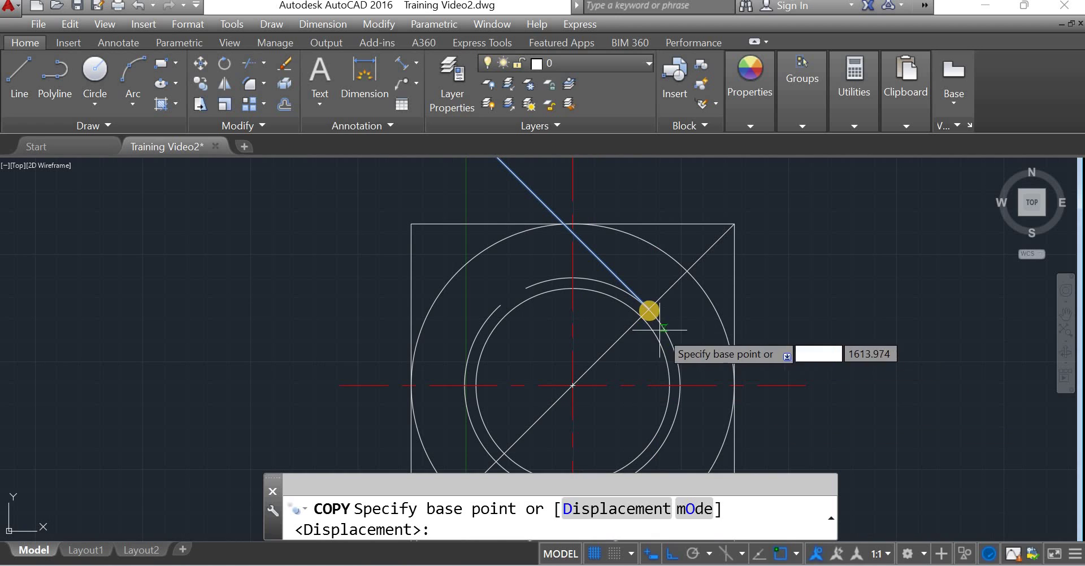
left_click(649, 308)
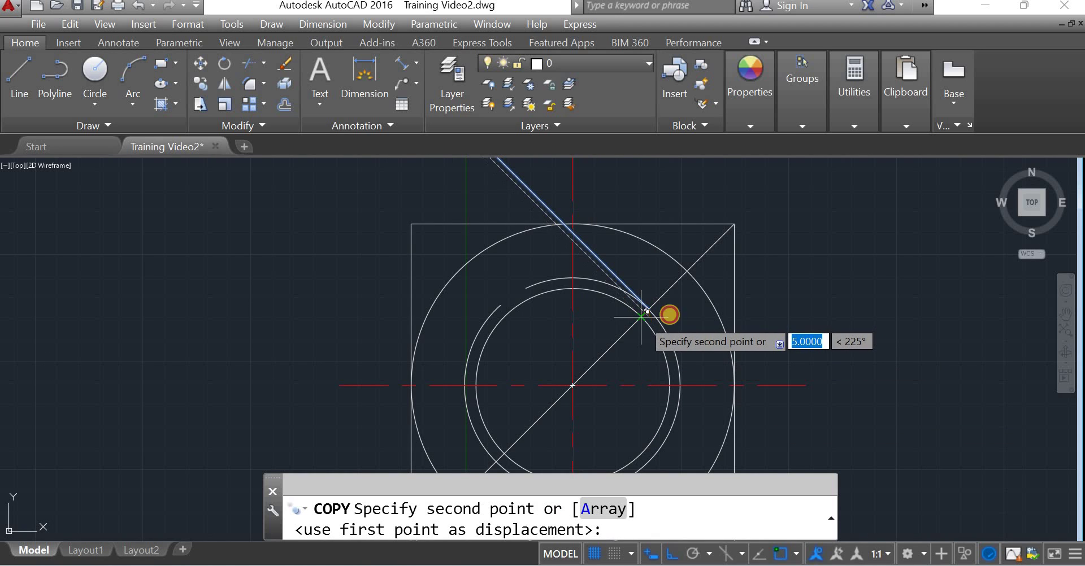
left_click(783, 314)
key("Return")
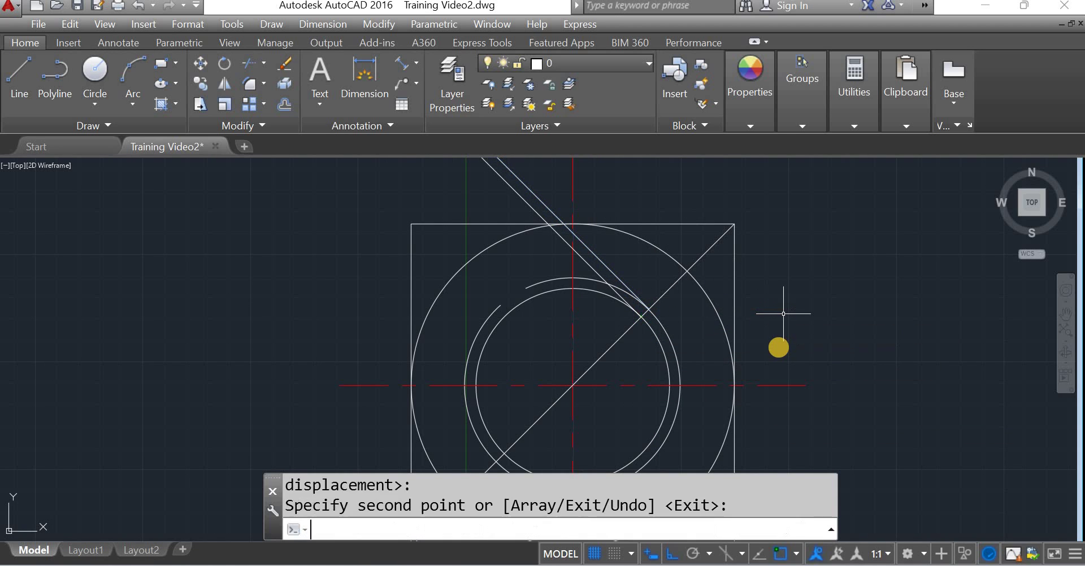
Trim off the parts of both slanted projection lines that extend beyond the slanted view's lower edge
scroll(761, 331, "down", 3)
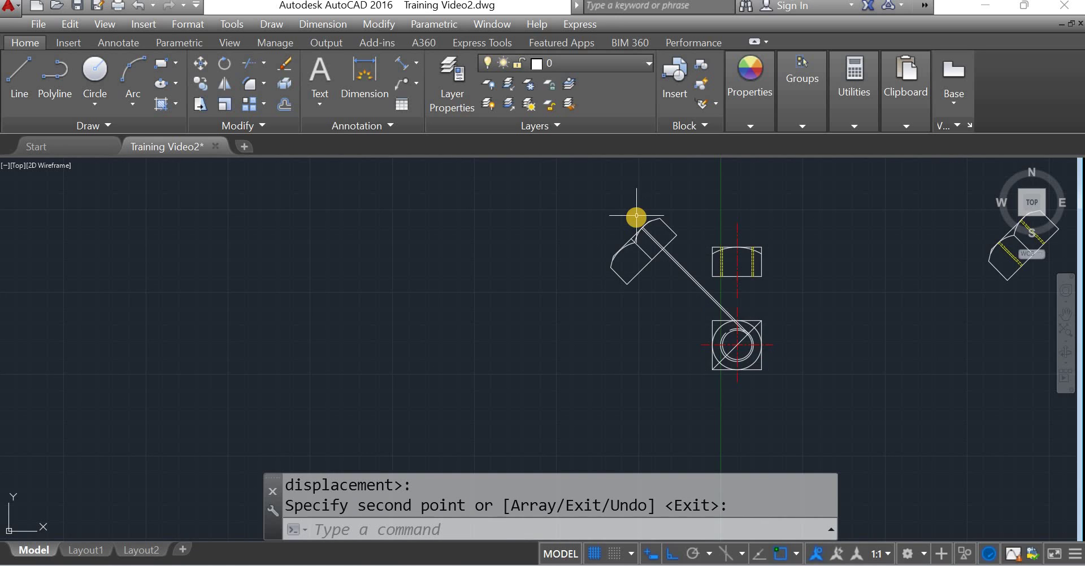
scroll(636, 217, "up", 4)
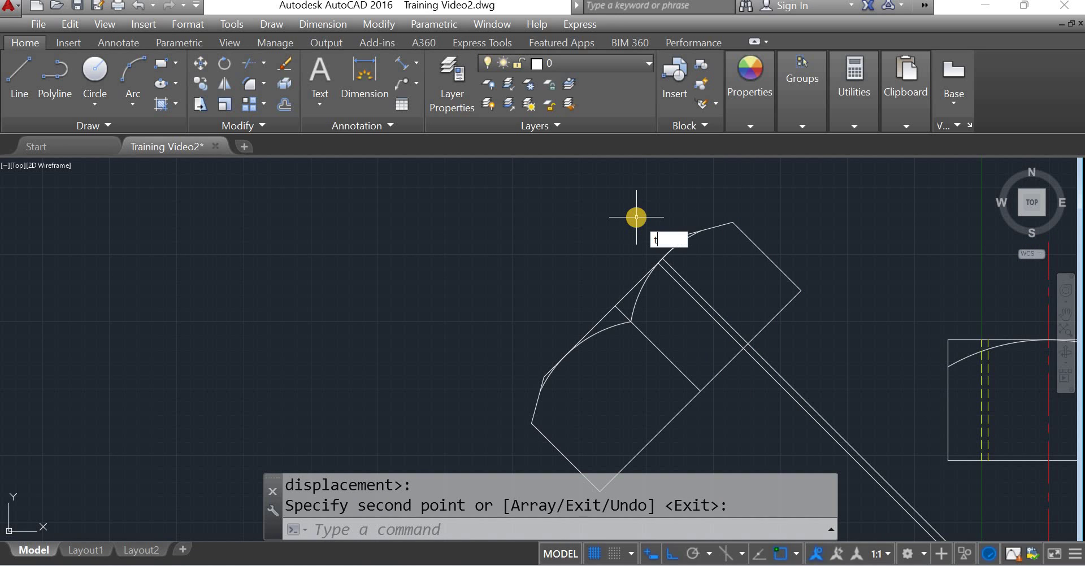
type("r")
key("Return")
left_click(764, 327)
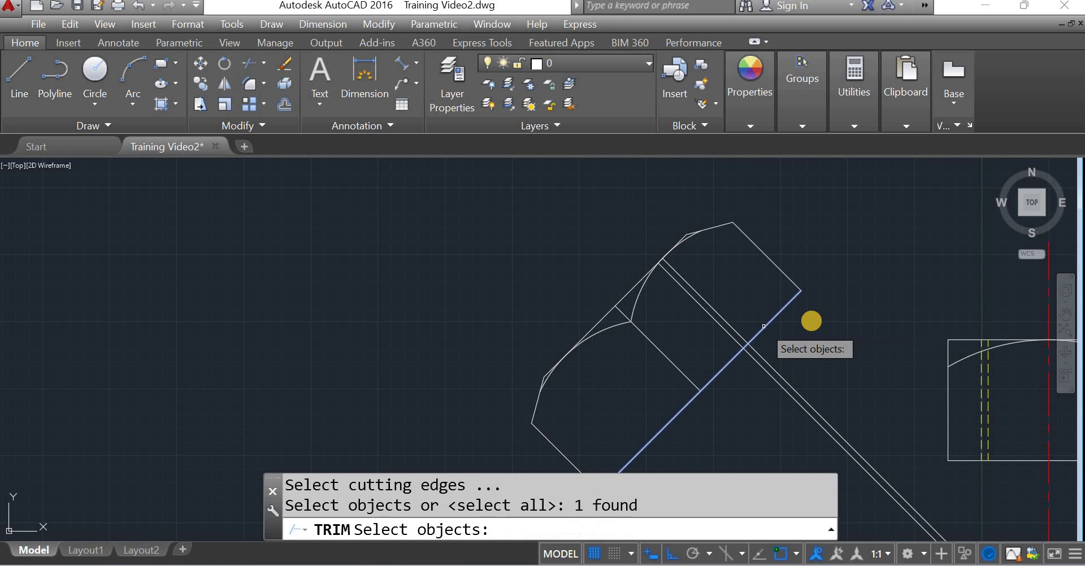
key("Return")
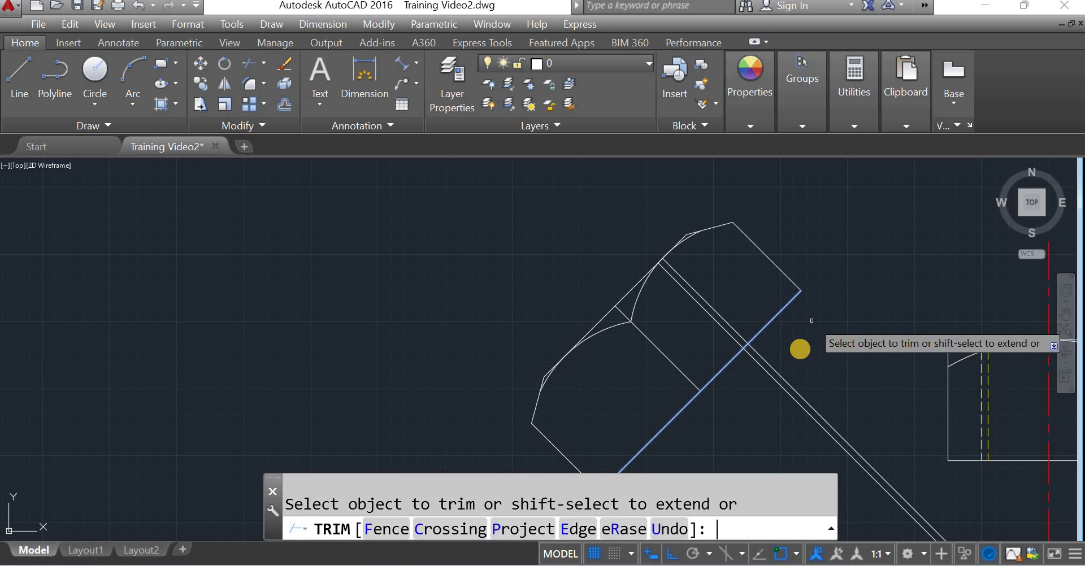
left_click(800, 349)
left_click(770, 392)
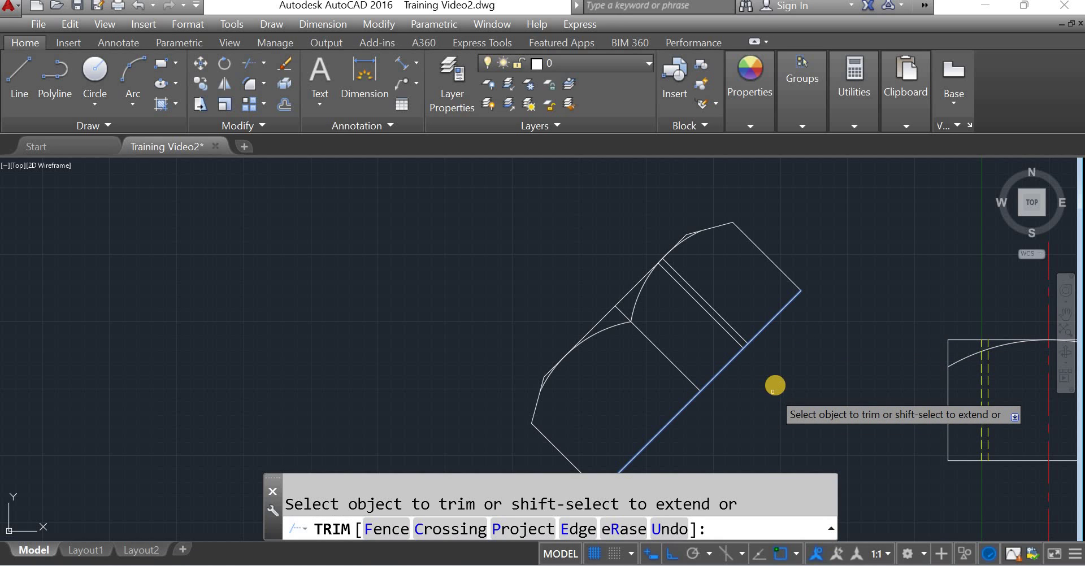
key("Escape")
Mirror the pair of slanted thread lines across the slanted view's centre edge, keeping the originals
left_click(735, 300)
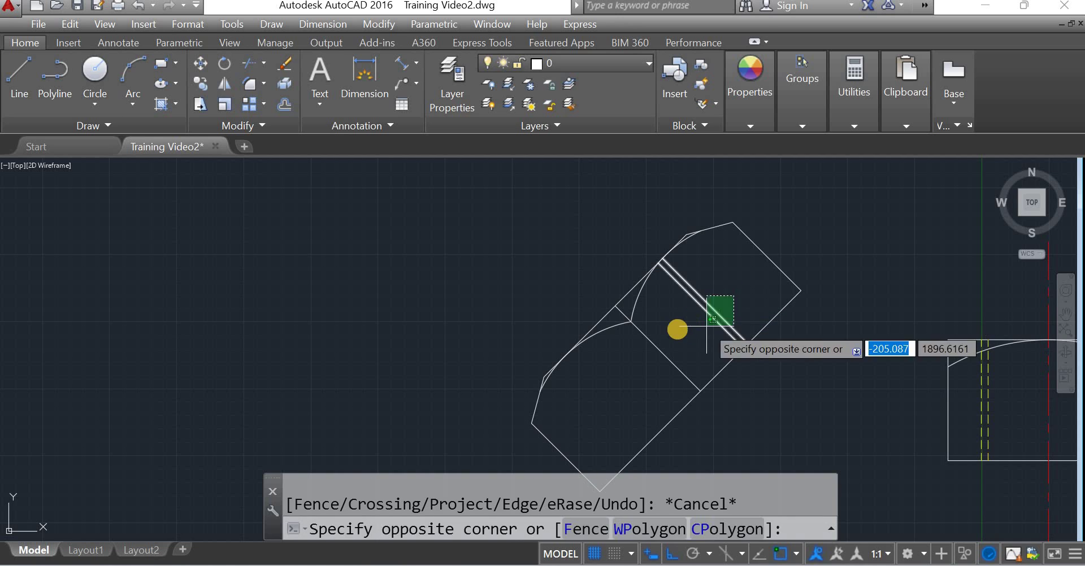
left_click(700, 328)
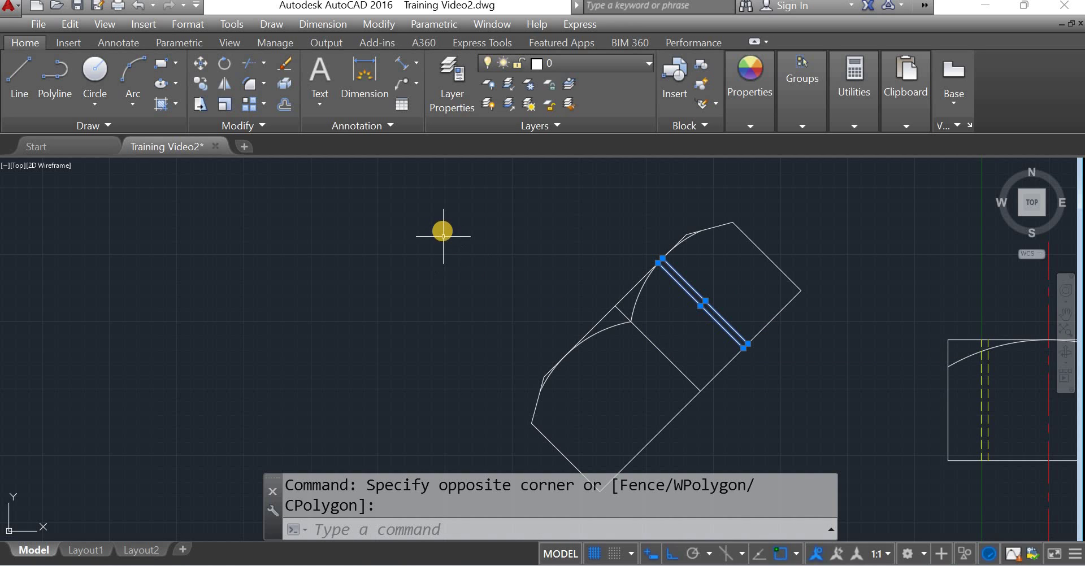
type("MI")
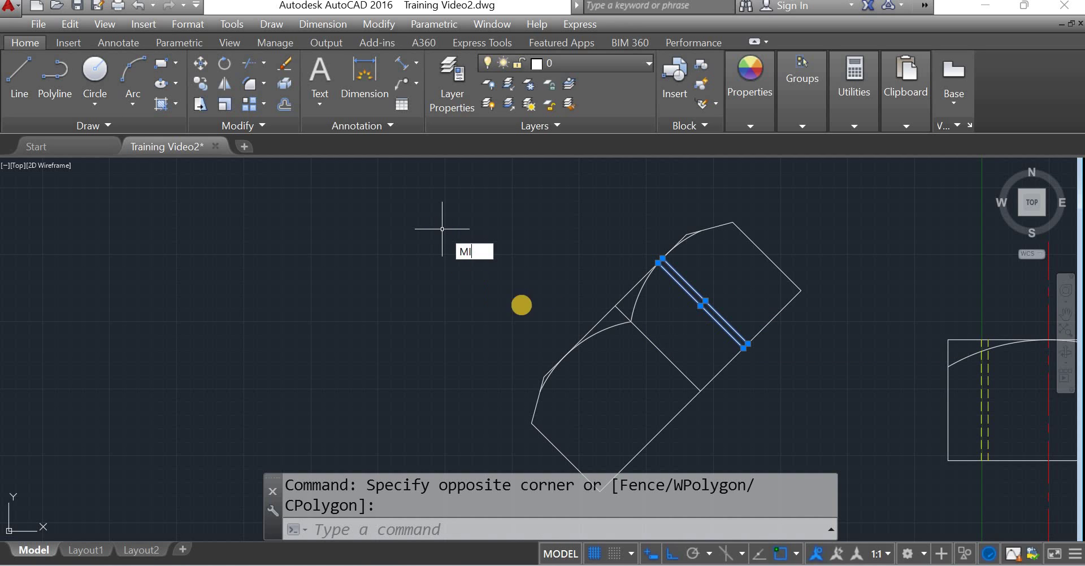
key("Return")
left_click(615, 306)
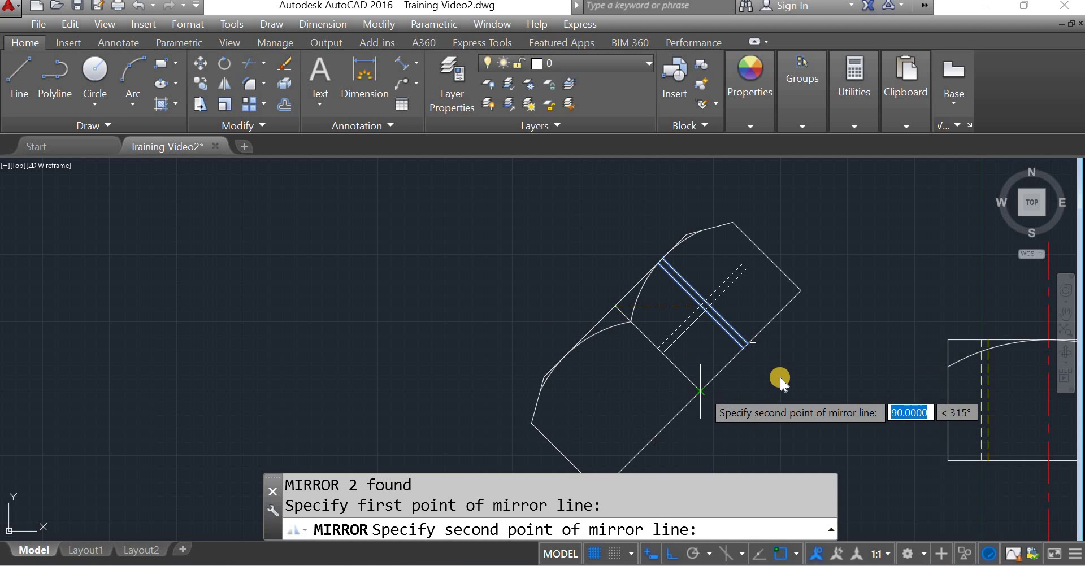
left_click(700, 387)
key("Return")
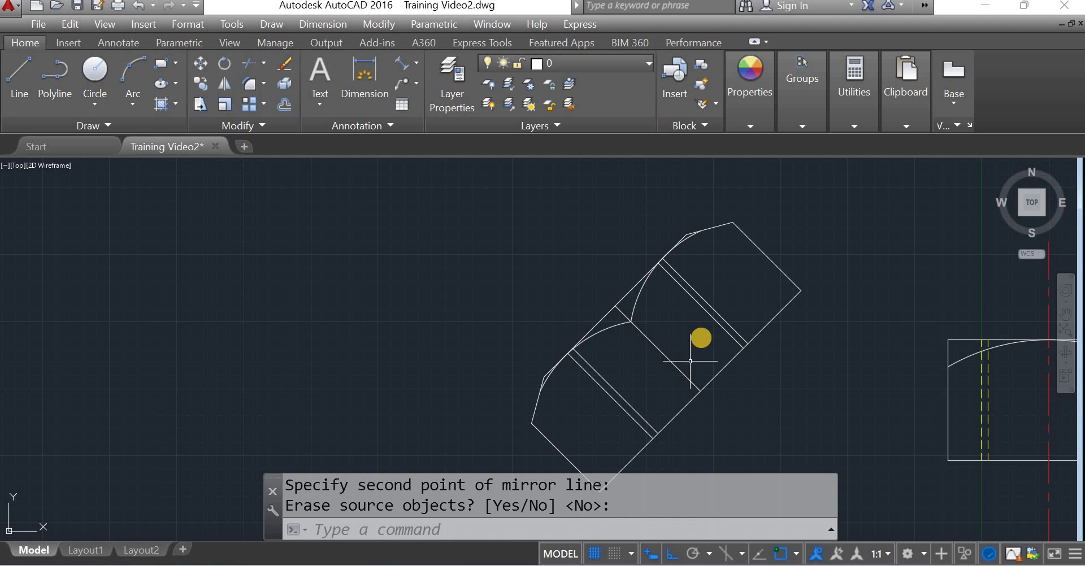
Match the properties of the front view's dashed hidden line onto all four thread lines in the slanted view
left_click(980, 407)
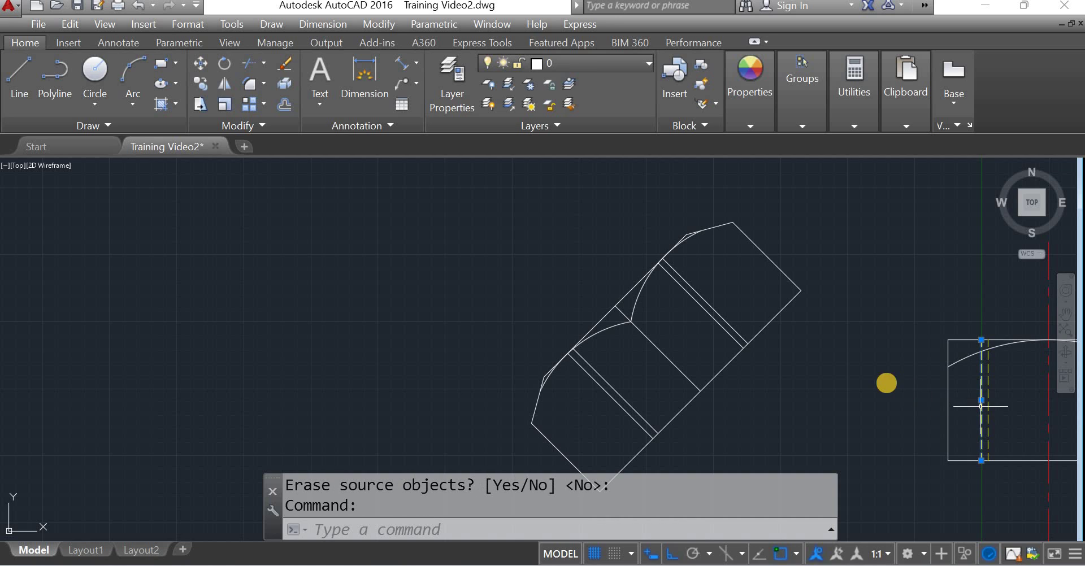
left_click(748, 127)
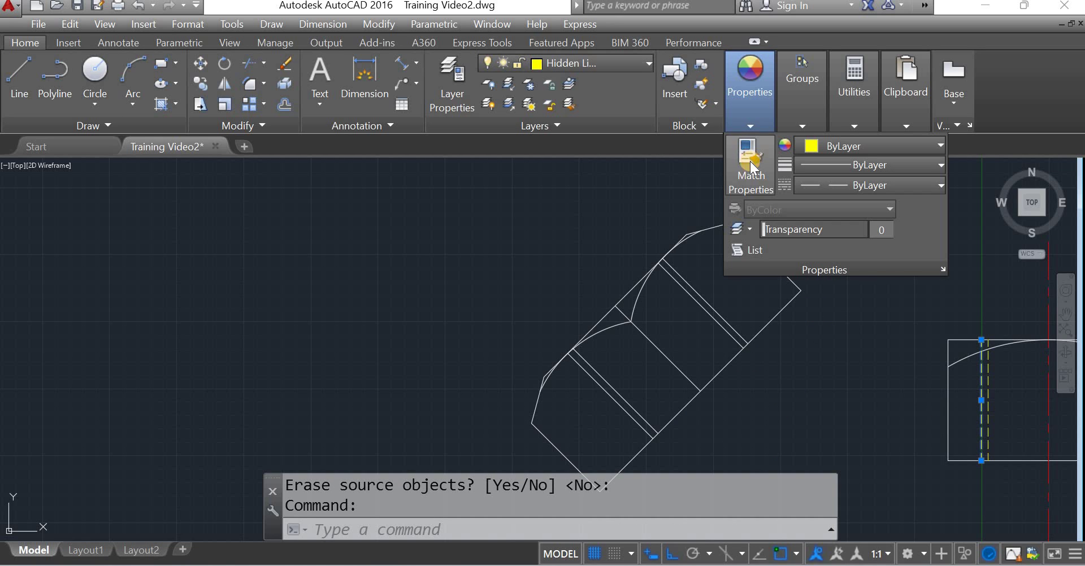
left_click(751, 161)
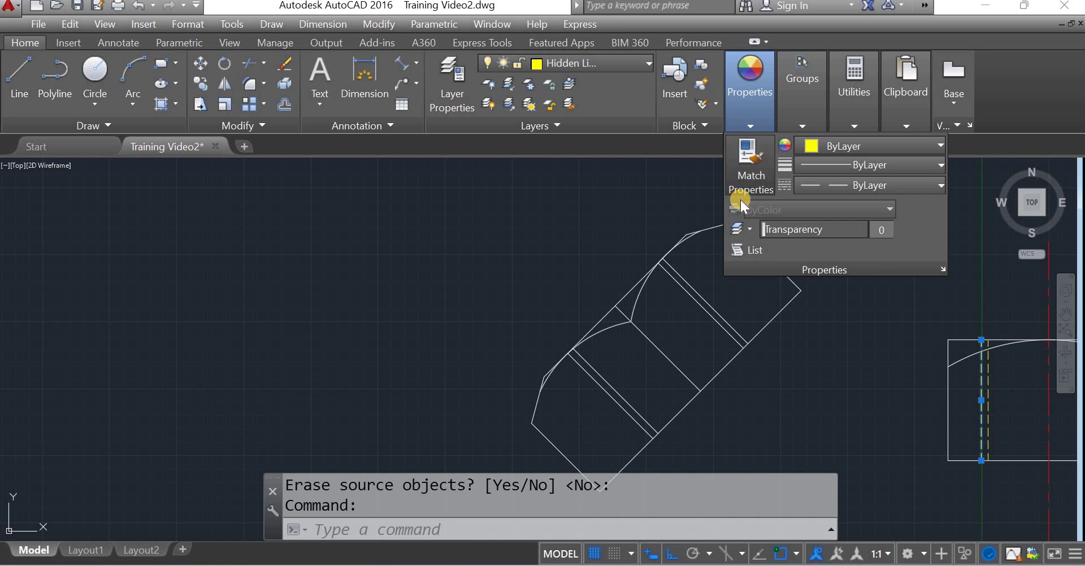
left_click(706, 283)
left_click(688, 310)
left_click(632, 379)
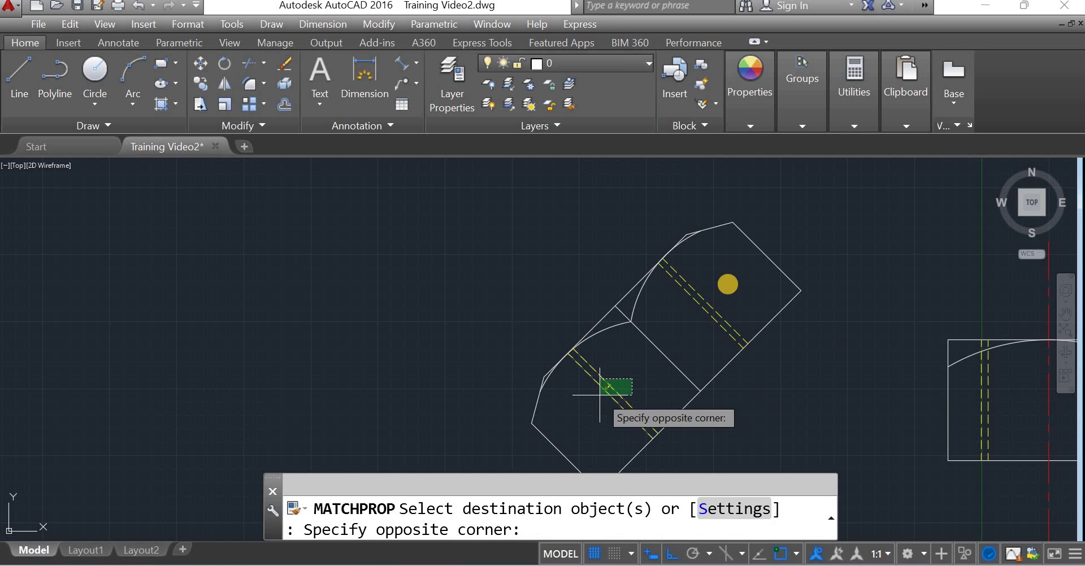
left_click(600, 395)
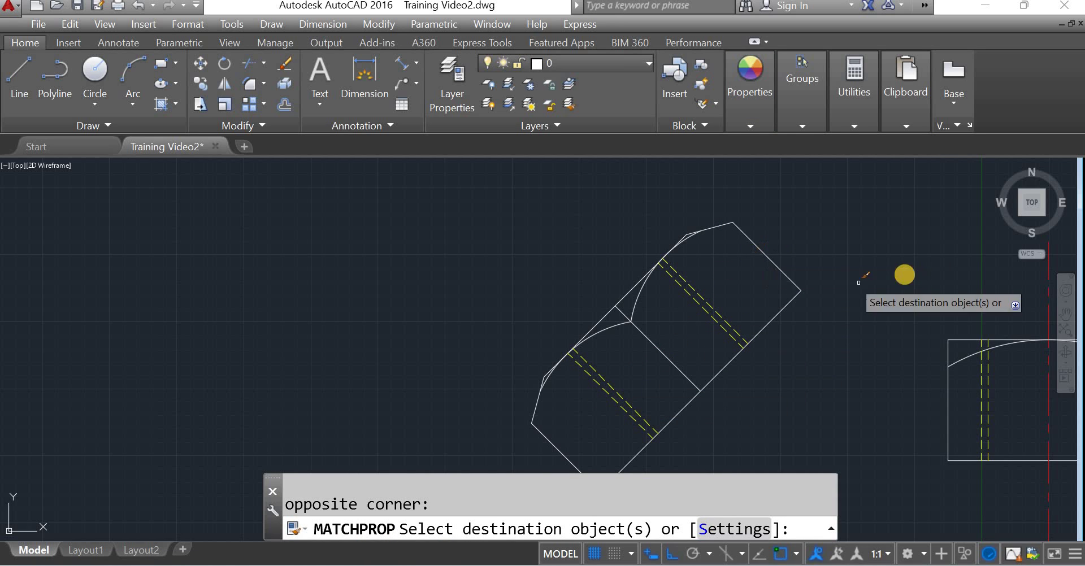
key("Escape")
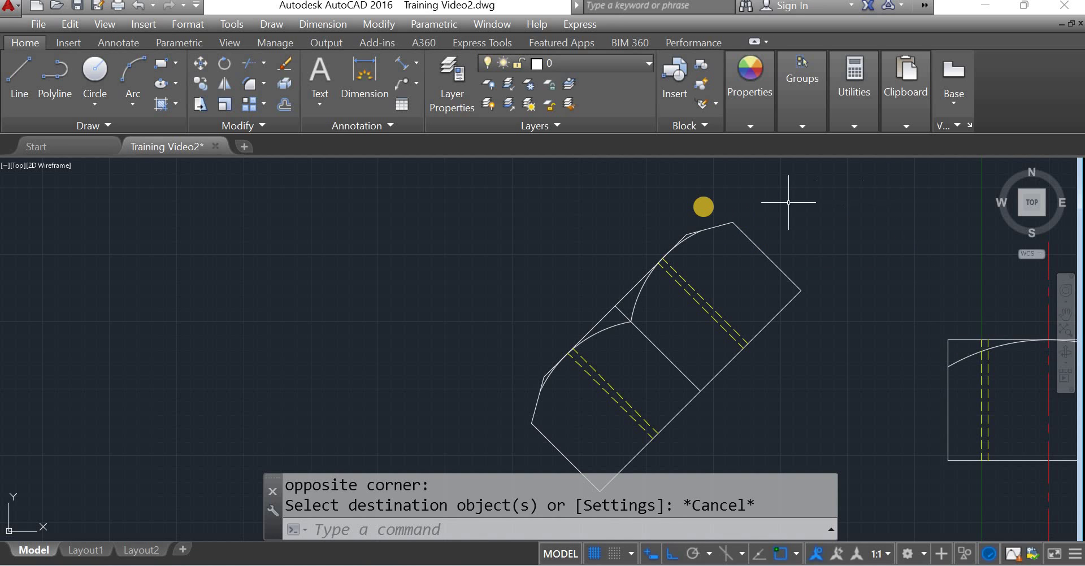
Trim the short piece of the slanted view's centre edge between the two arcs' meeting point and the upper edge
scroll(703, 207, "down", 2)
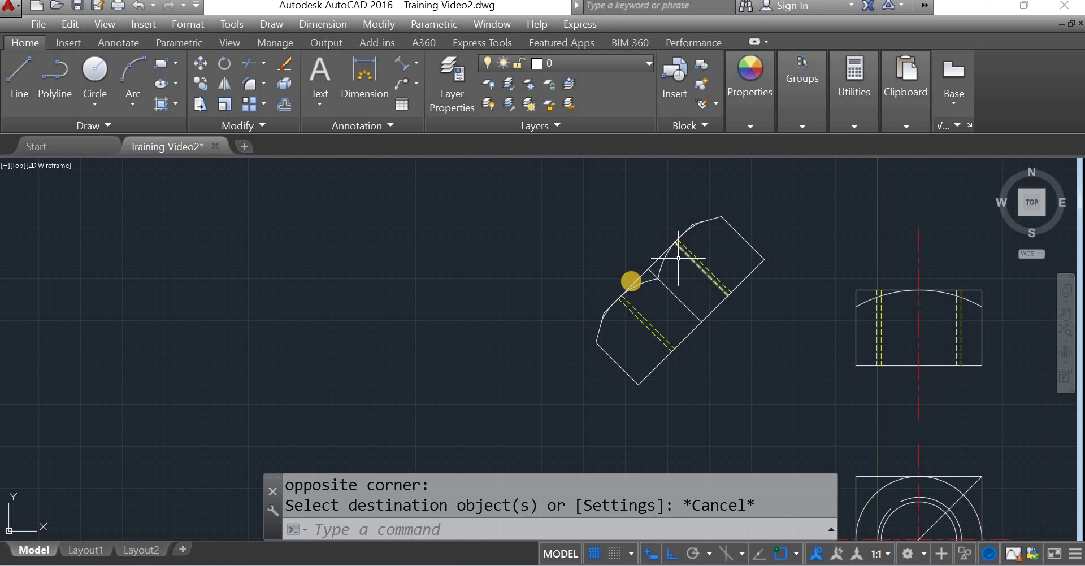
scroll(621, 286, "up", 8)
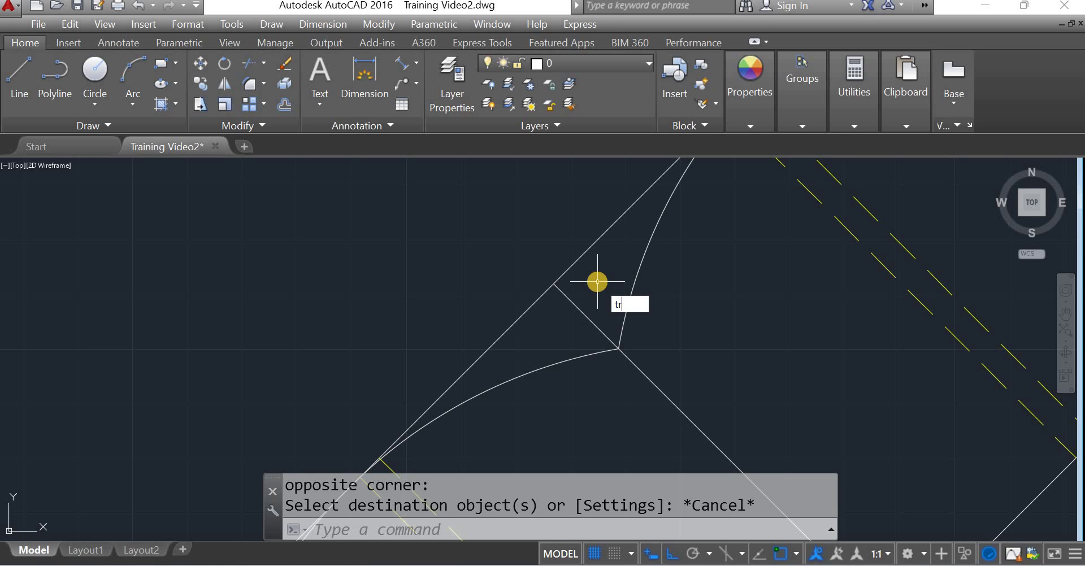
type("tr")
key("Return")
key("Return")
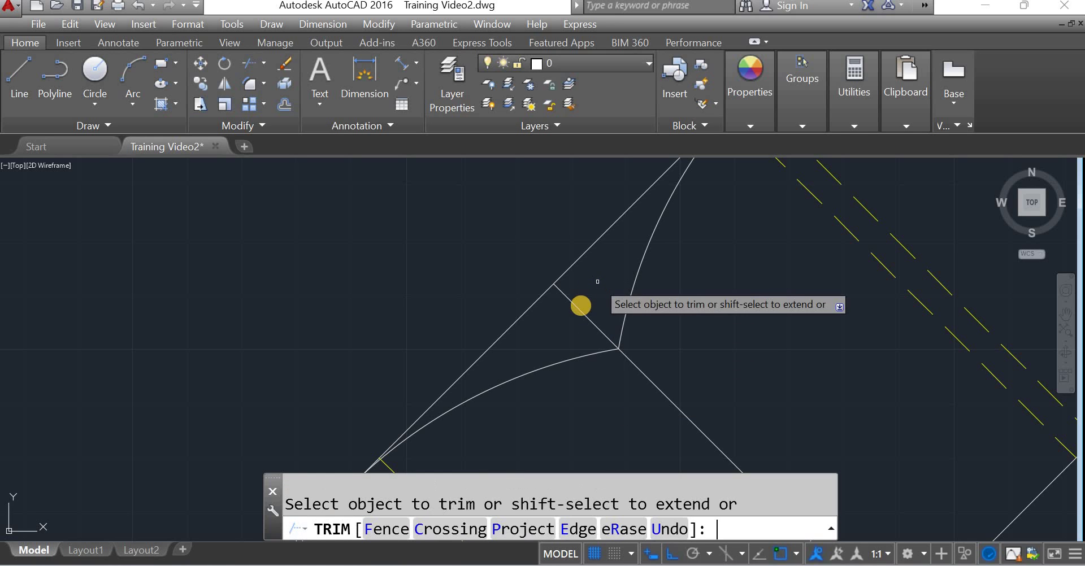
left_click(579, 310)
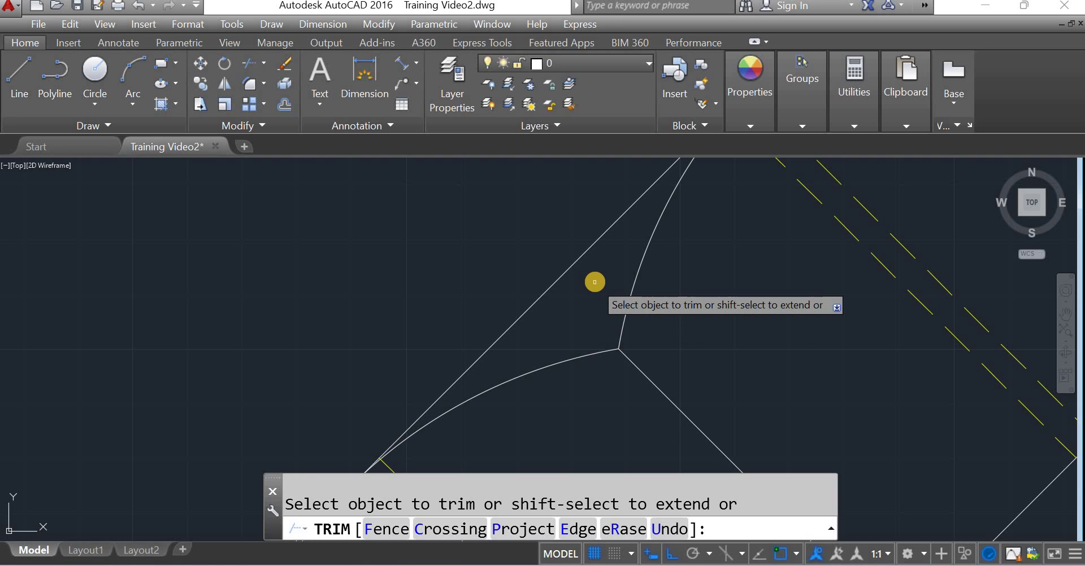
key("Return")
Examine the completed square nut views alongside the earlier sets of views in the drawing
scroll(595, 282, "down", 8)
scroll(595, 281, "down", 2)
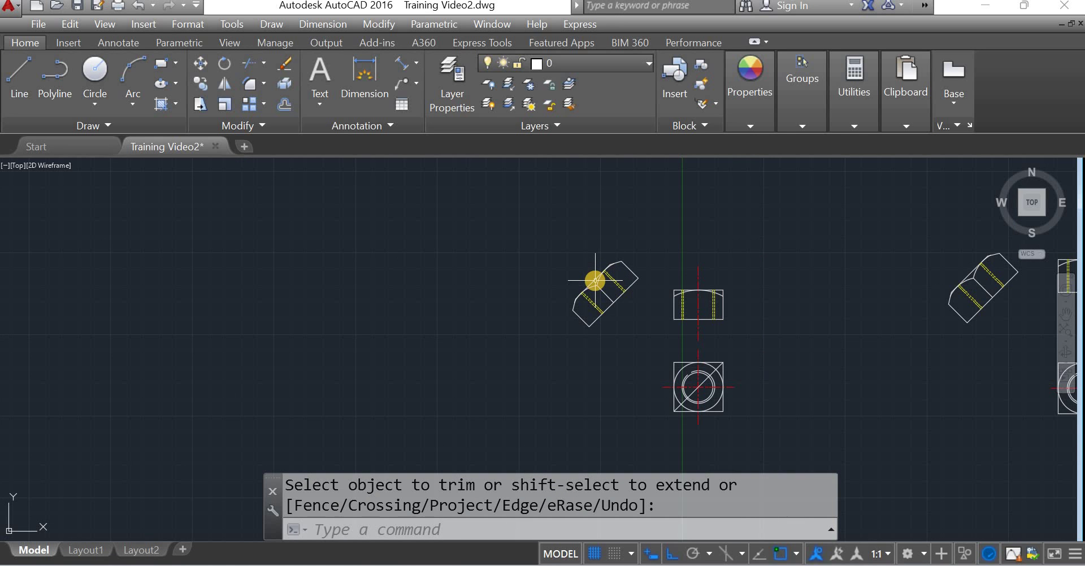
scroll(596, 277, "down", 4)
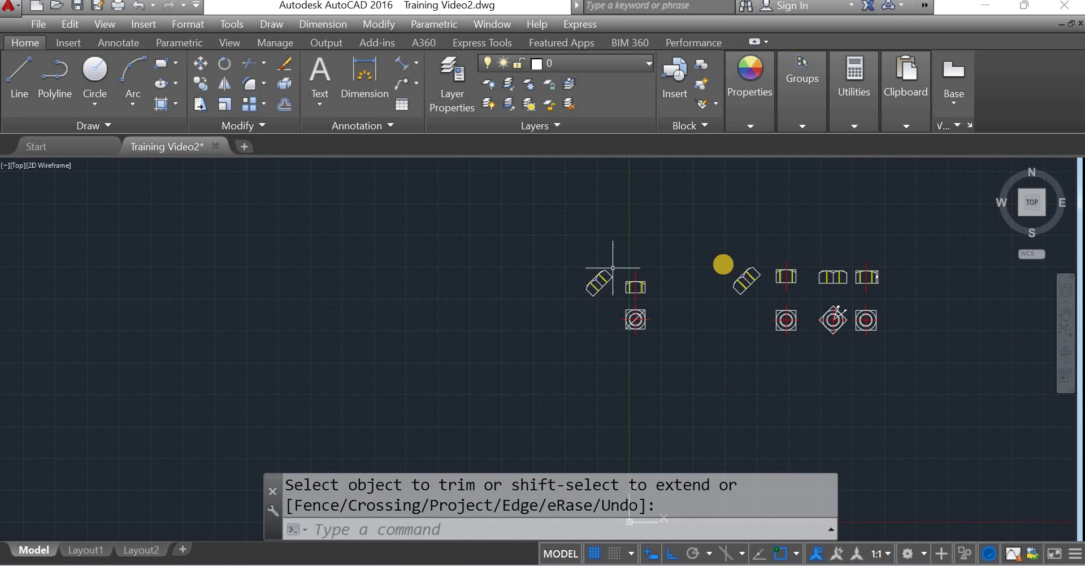
left_click(711, 238)
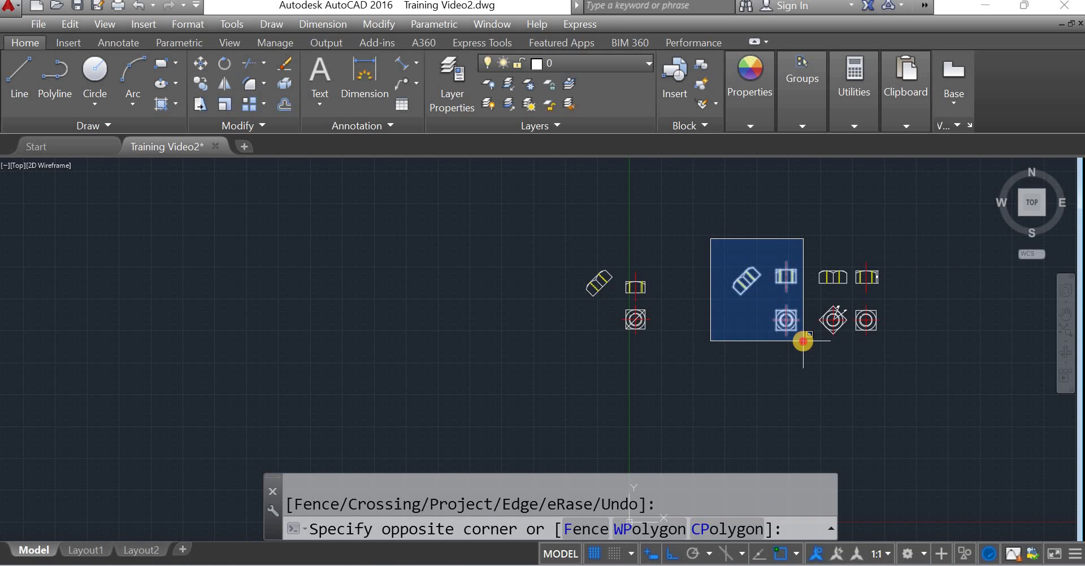
left_click(803, 340)
key("Escape")
scroll(770, 364, "up", 6)
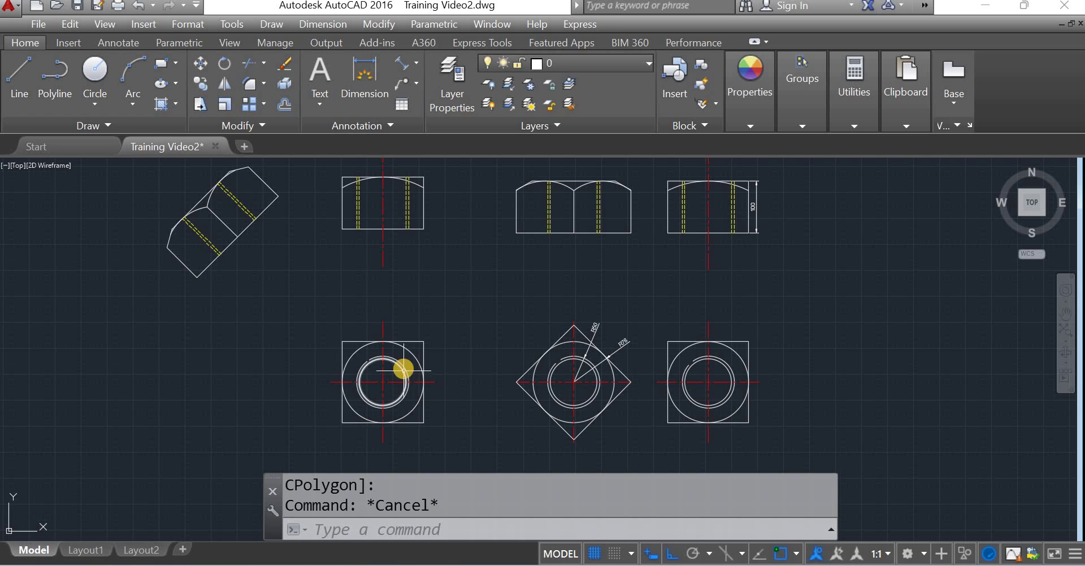
scroll(402, 370, "down", 3)
scroll(152, 377, "up", 2)
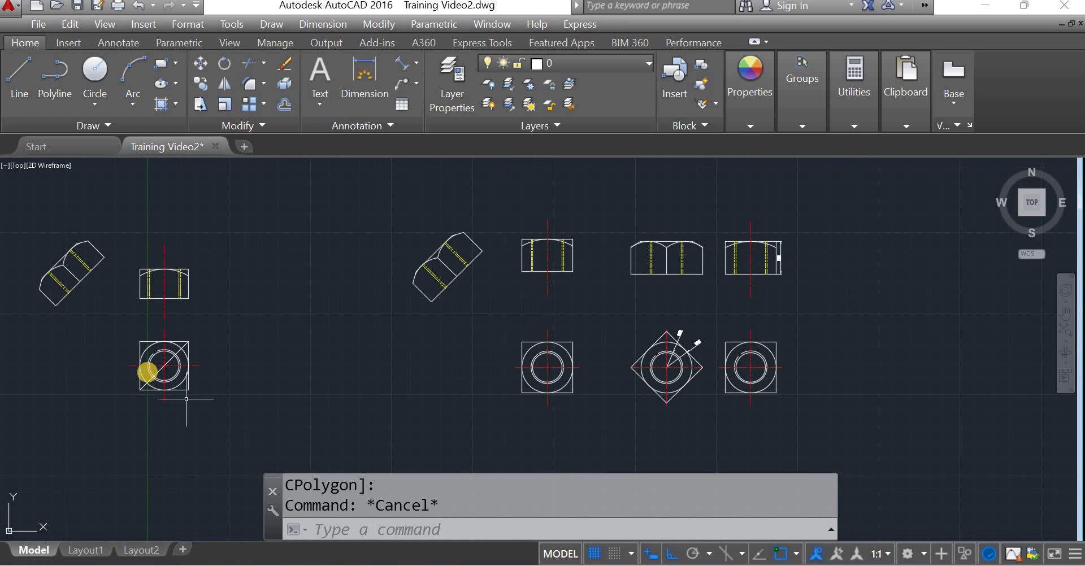
Copy the whole plan view about 2567 units horizontally into the empty space to the right of the other views
left_click(187, 399)
left_click(129, 335)
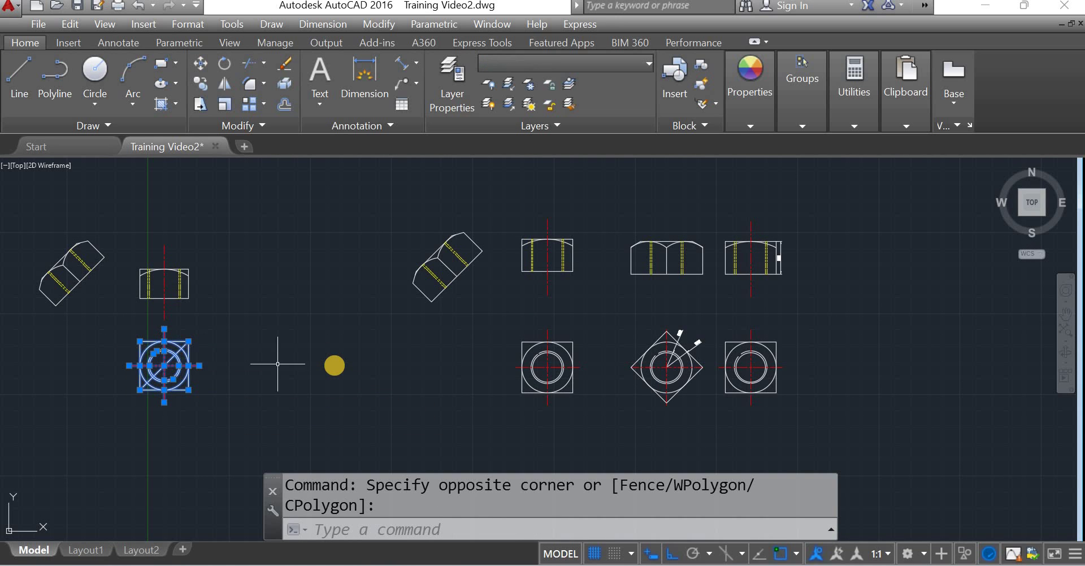
type("co")
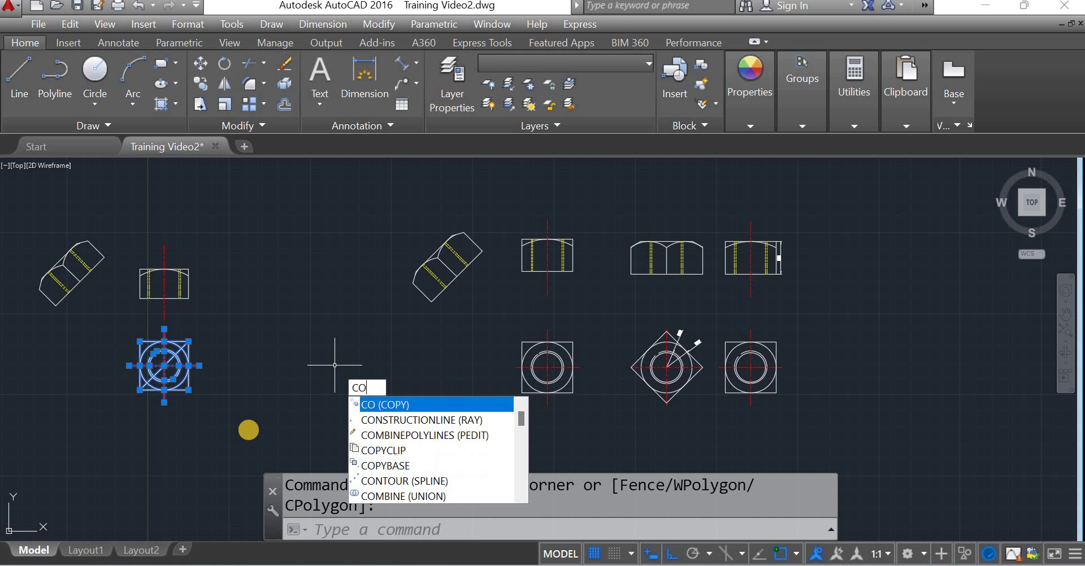
key("Return")
left_click(164, 366)
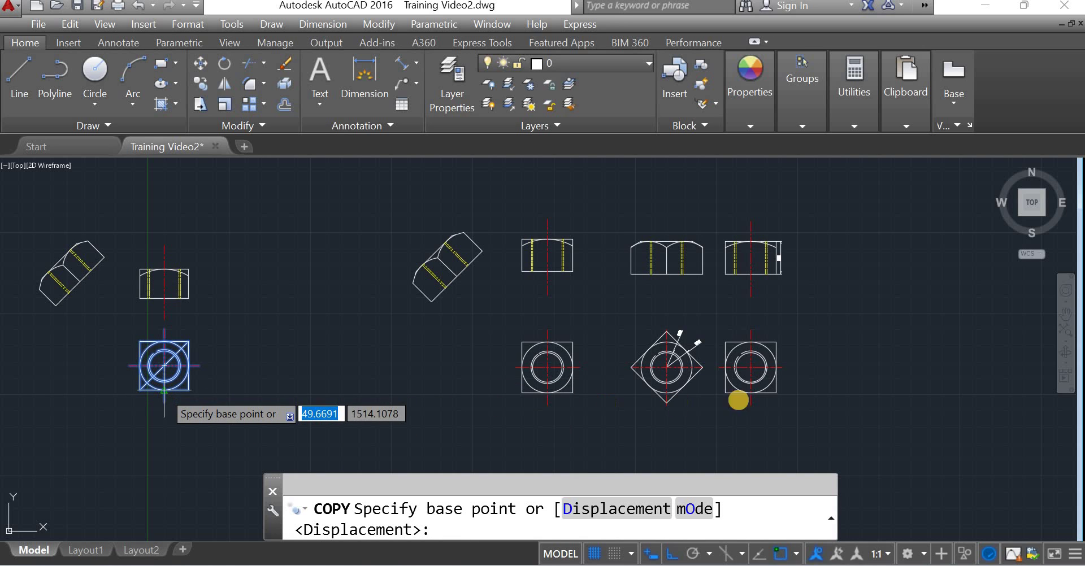
left_click(997, 391)
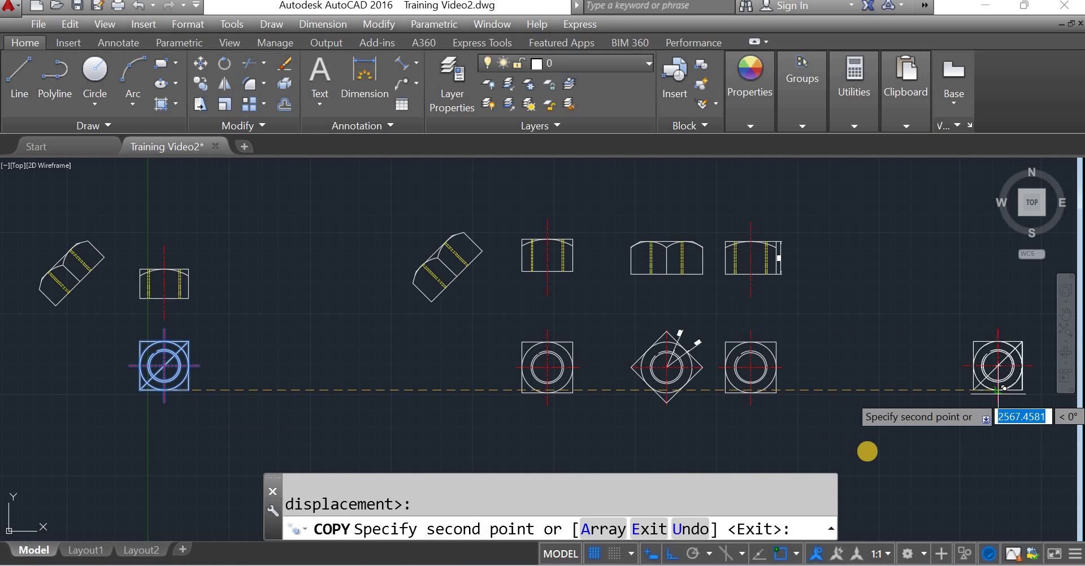
key("Return")
Erase the diagonal construction lines from the copied plan view and the original plan view
scroll(627, 431, "up", 6)
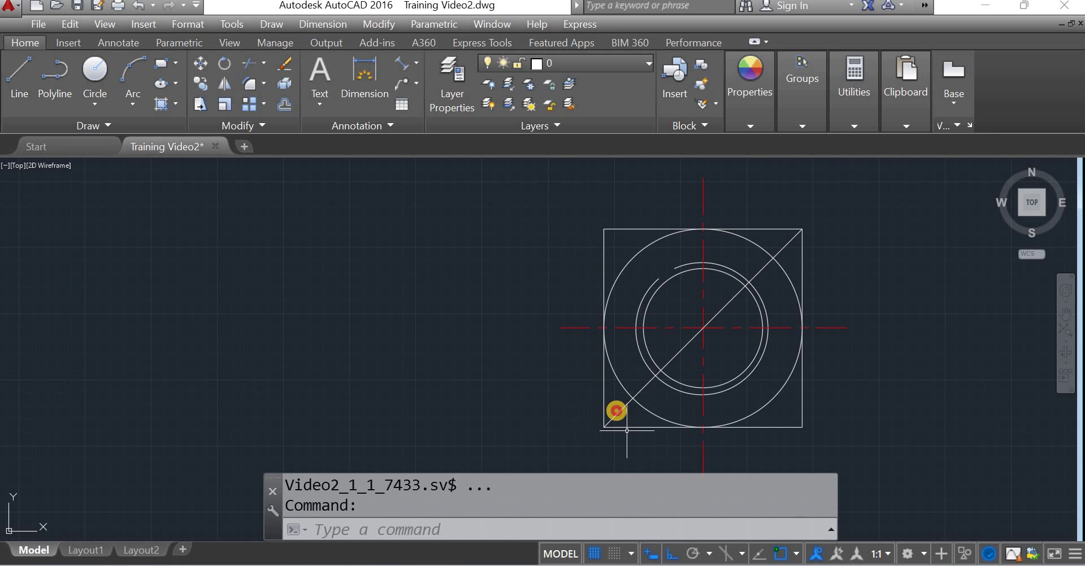
left_click(617, 413)
left_click(612, 419)
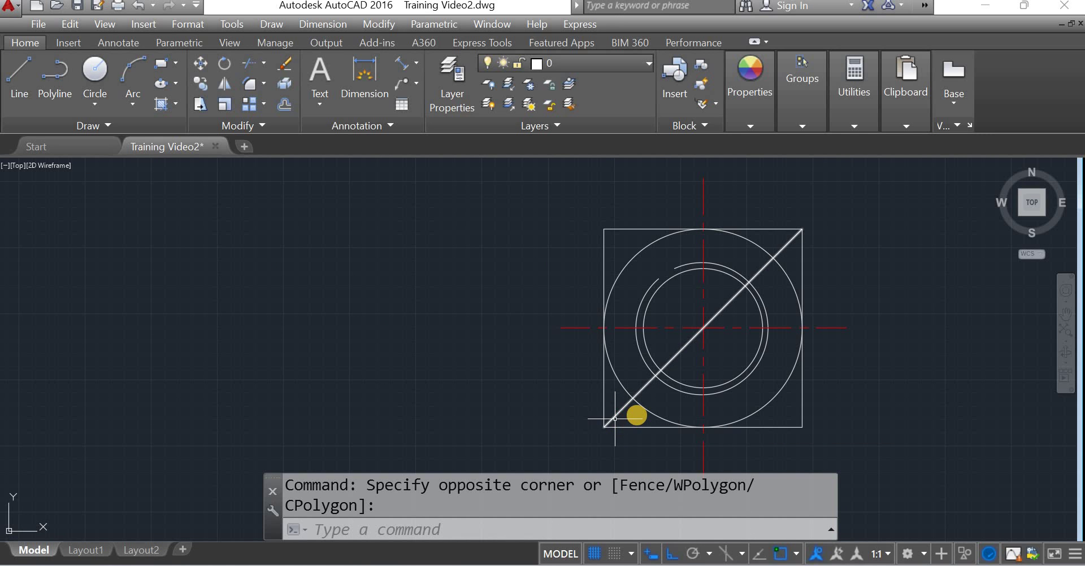
key("Delete")
scroll(429, 376, "down", 8)
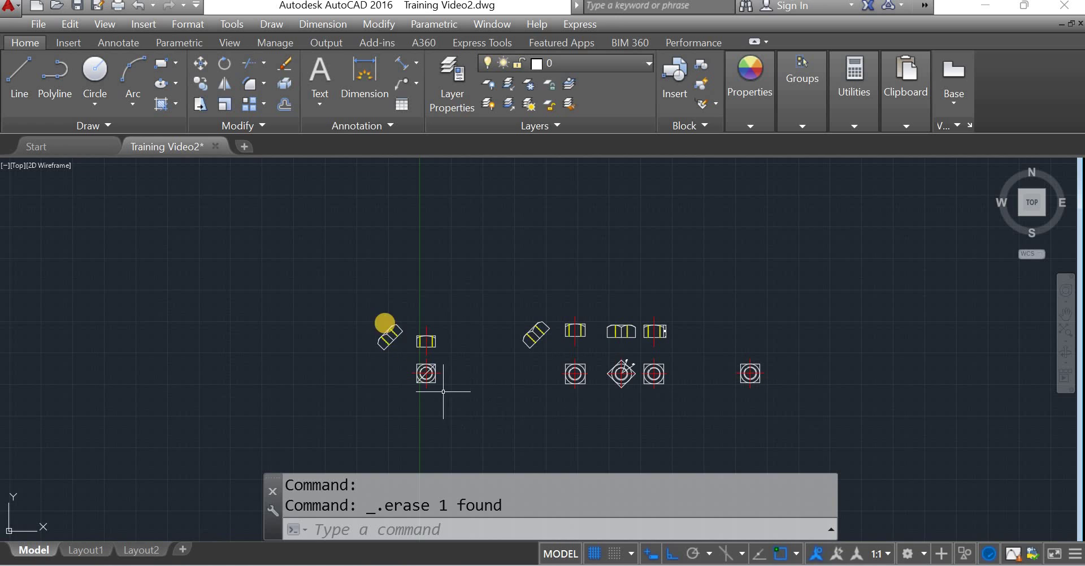
scroll(417, 367, "up", 8)
left_click(325, 272)
key("Delete")
Copy the new plan view square's two side edges and lower edge about 334 units straight up
scroll(702, 346, "down", 6)
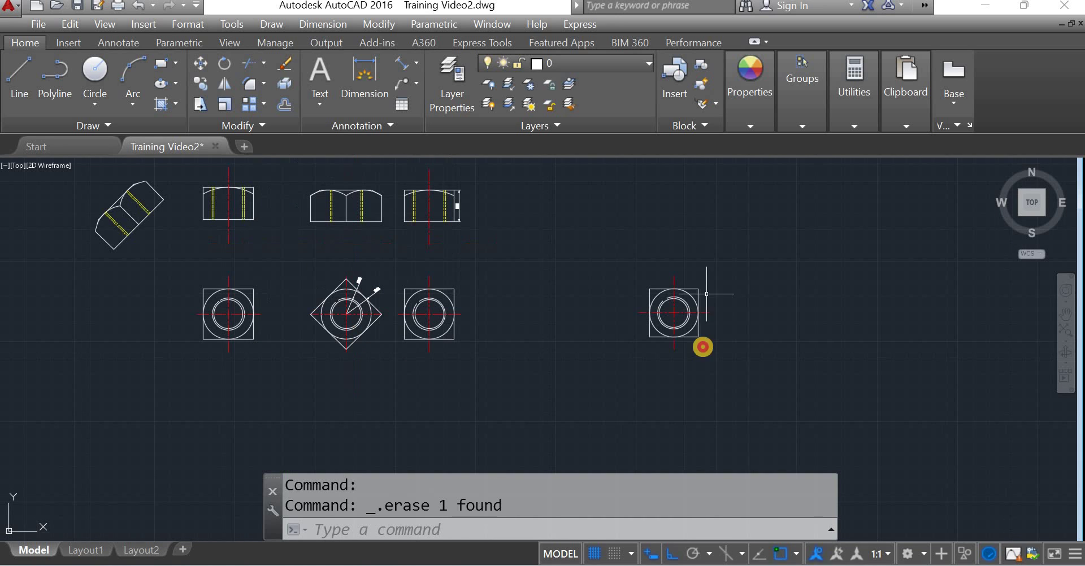
left_click(695, 332)
left_click(649, 344)
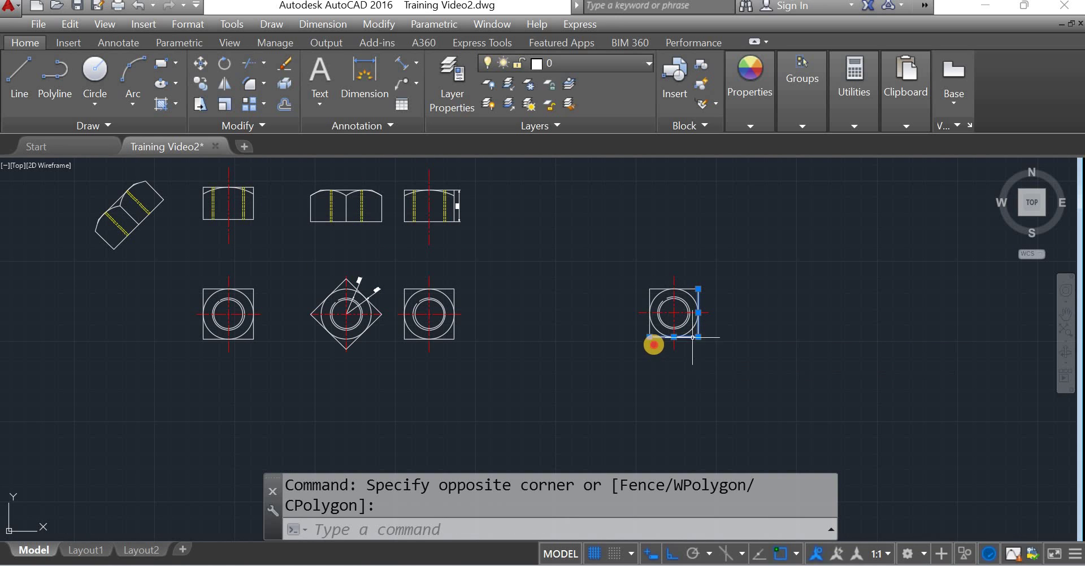
left_click(655, 346)
left_click(640, 335)
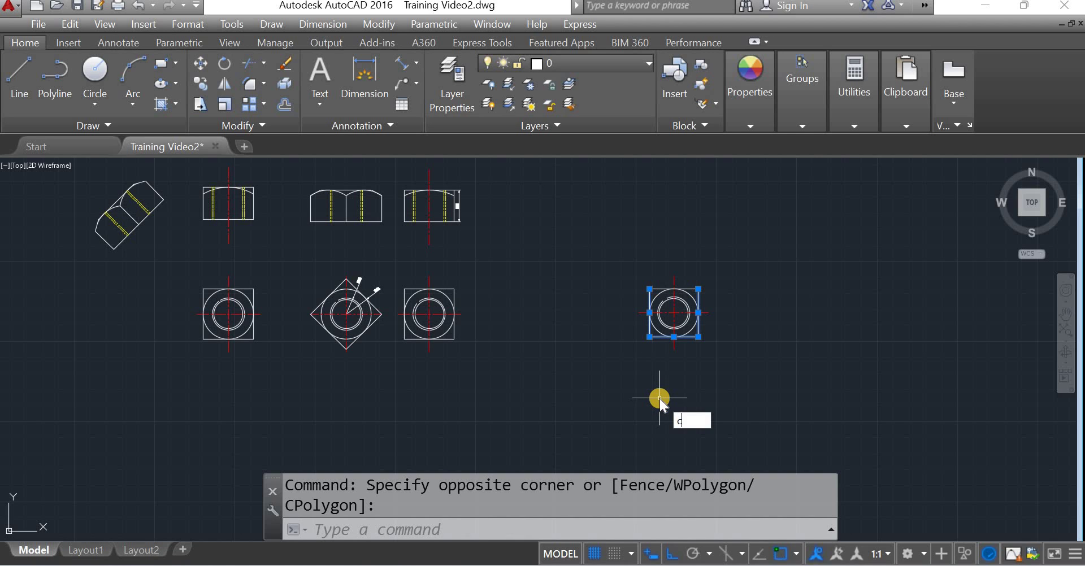
key("Return")
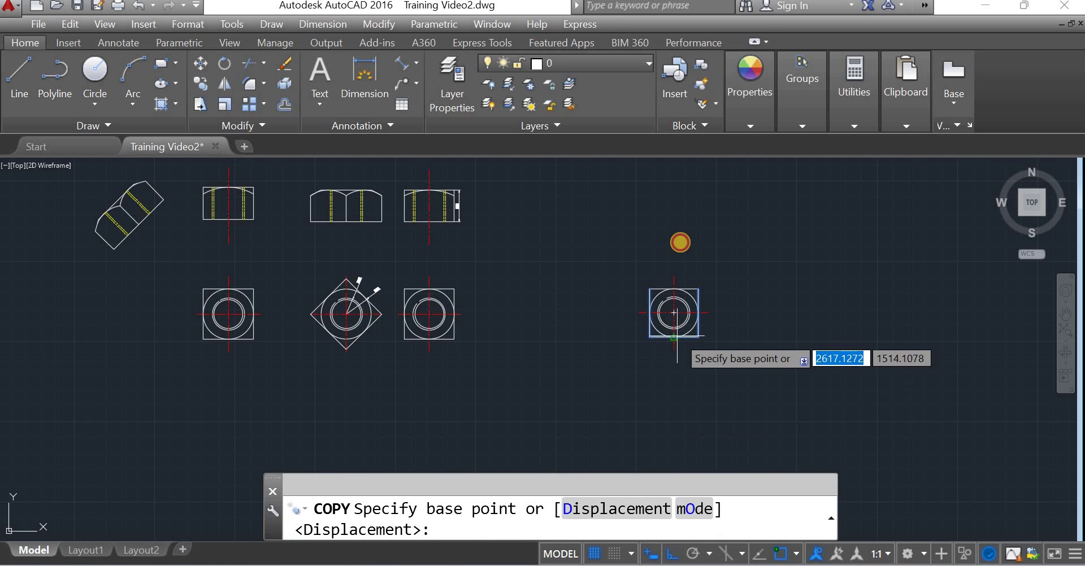
left_click(675, 334)
left_click(755, 247)
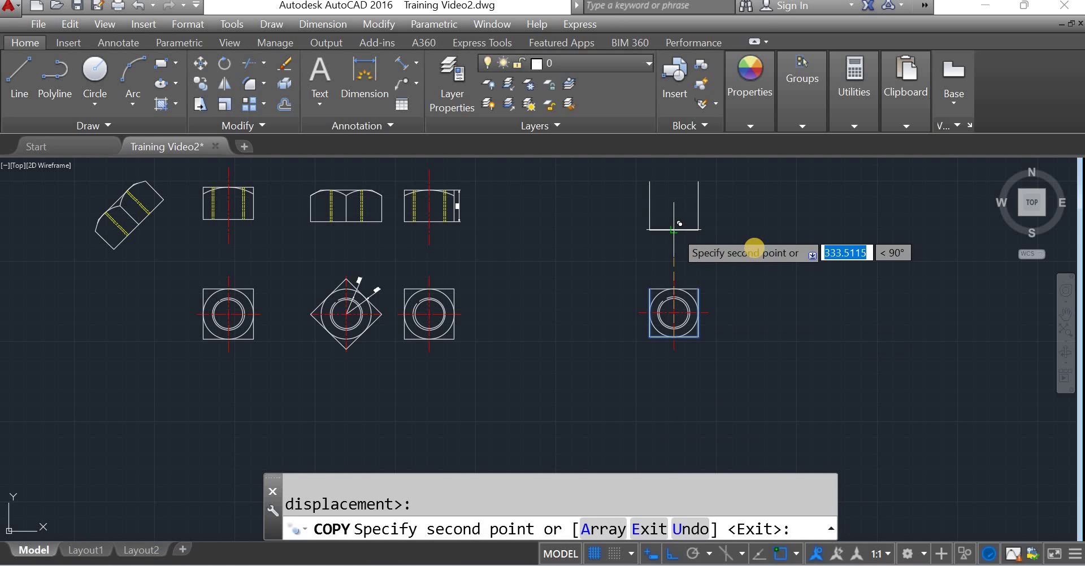
key("Return")
Offset the lower edge of the new front view 90 units upward to form its top edge
type("o")
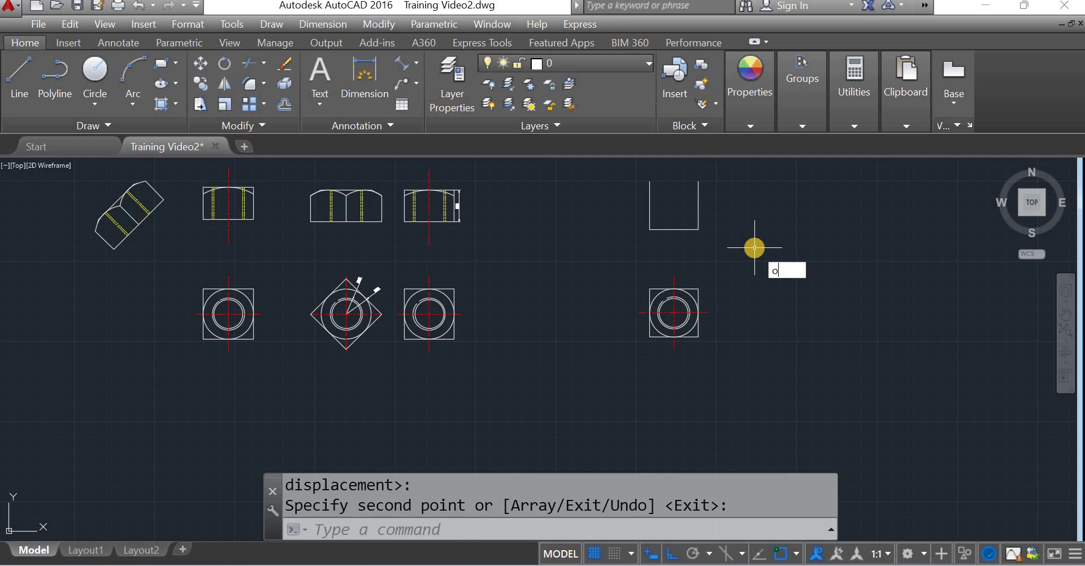
key("Return")
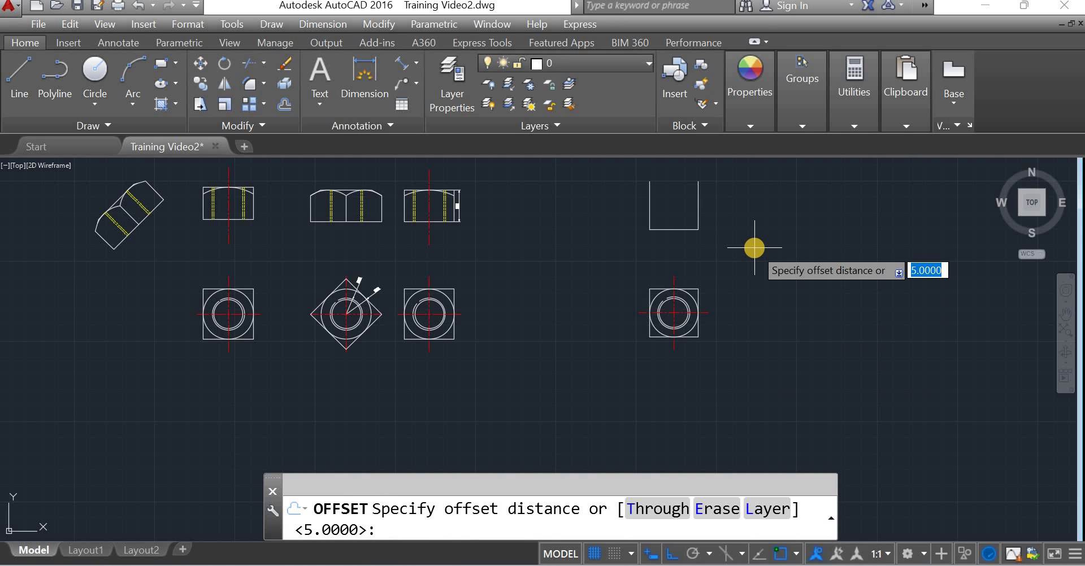
type("90")
key("Return")
left_click(678, 229)
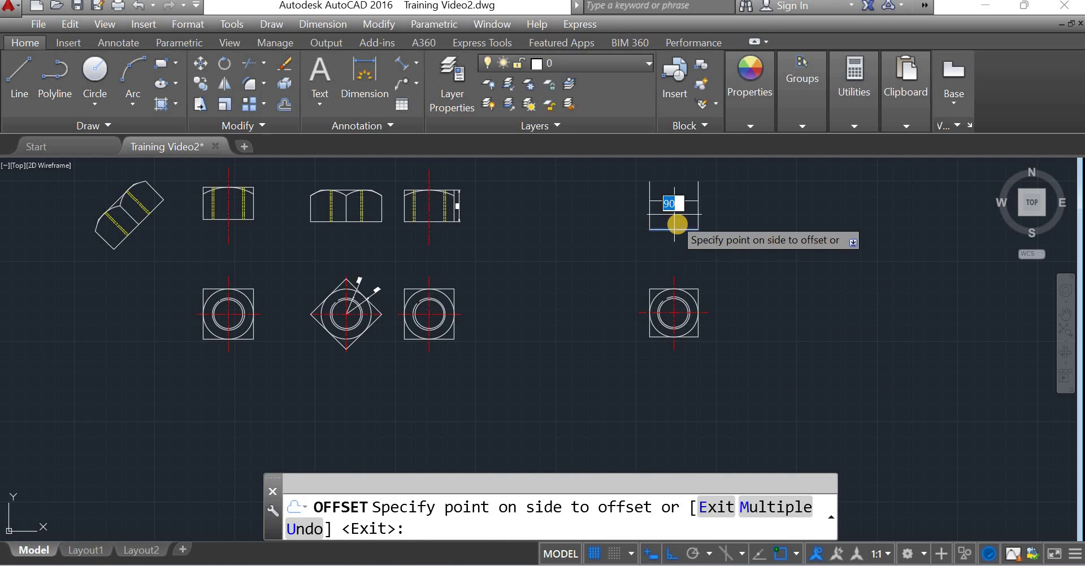
left_click(677, 224)
key("Return")
Trim the two side edges of the new front view where they extend above its top edge
scroll(681, 226, "down", 3)
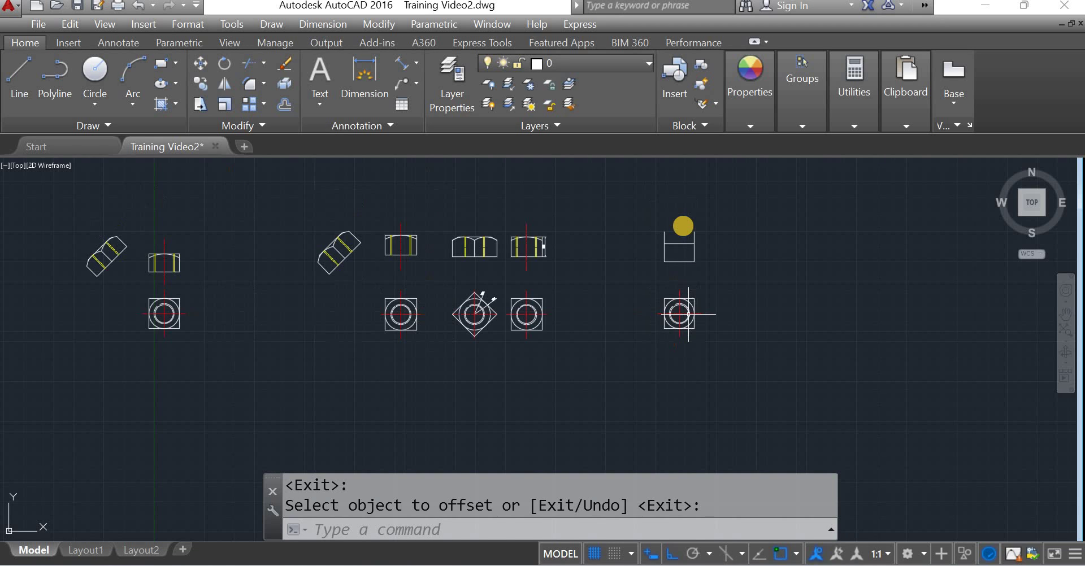
scroll(684, 225, "up", 5)
scroll(683, 226, "up", 2)
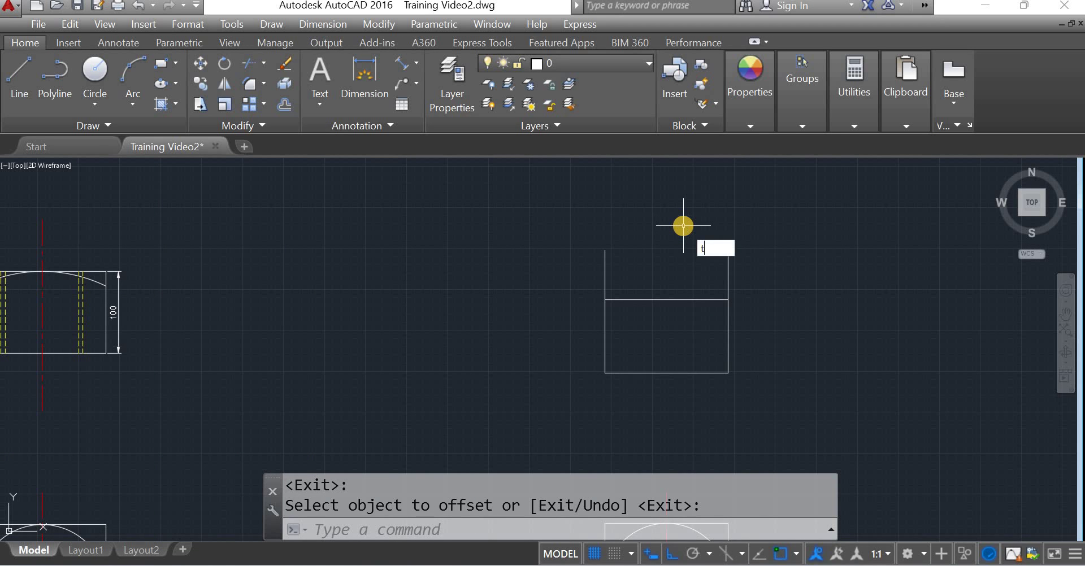
key("Return")
left_click(666, 301)
key("Return")
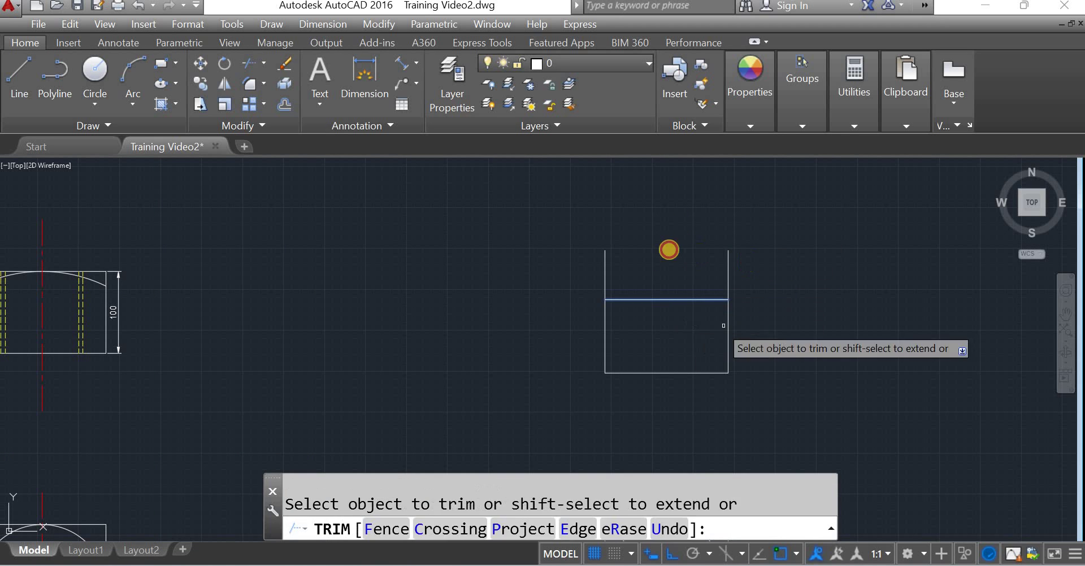
left_click(779, 268)
left_click(511, 247)
key("Return")
Copy the plan view's vertical centre line from the circle centre to the midpoint of the front view's lower edge
scroll(602, 271, "down", 2)
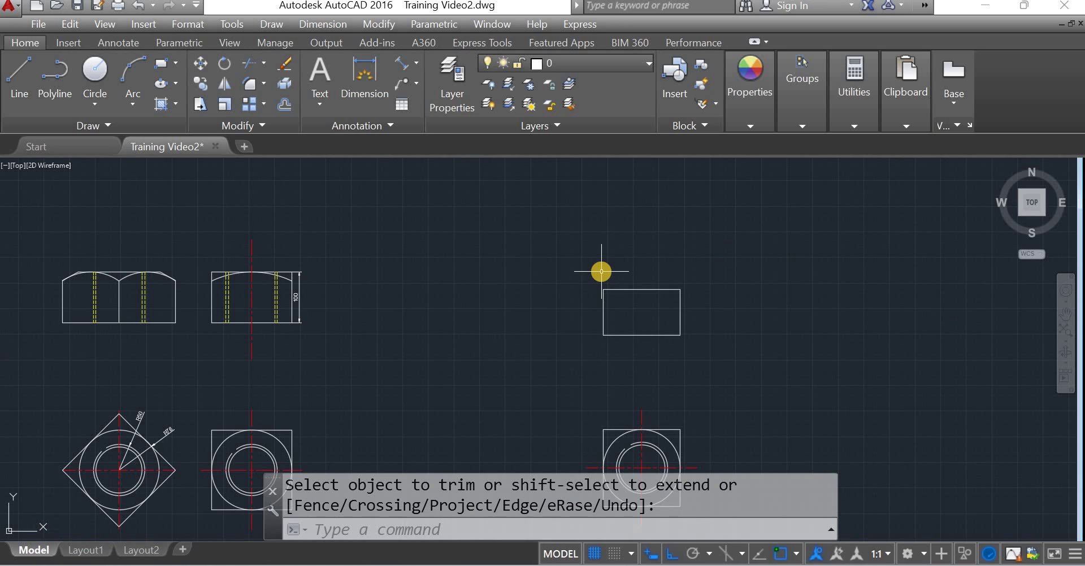
left_click(620, 411)
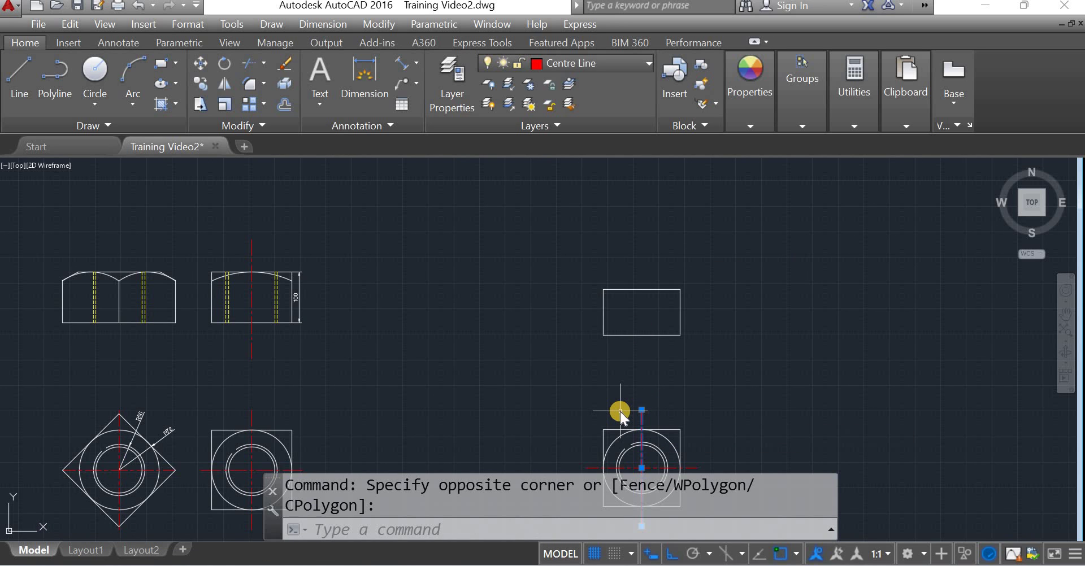
type("co")
key("Return")
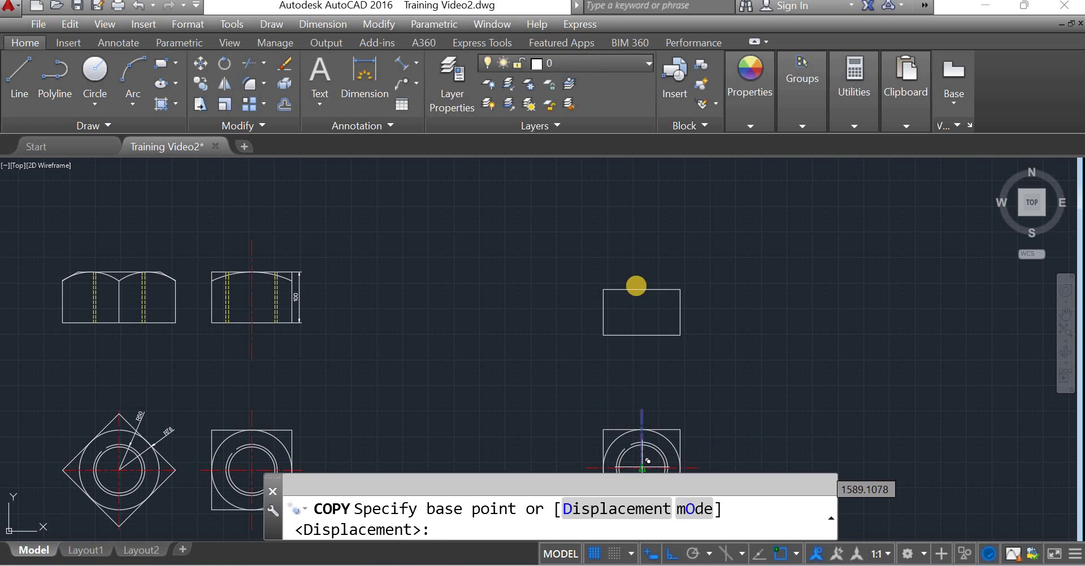
left_click(642, 469)
left_click(642, 335)
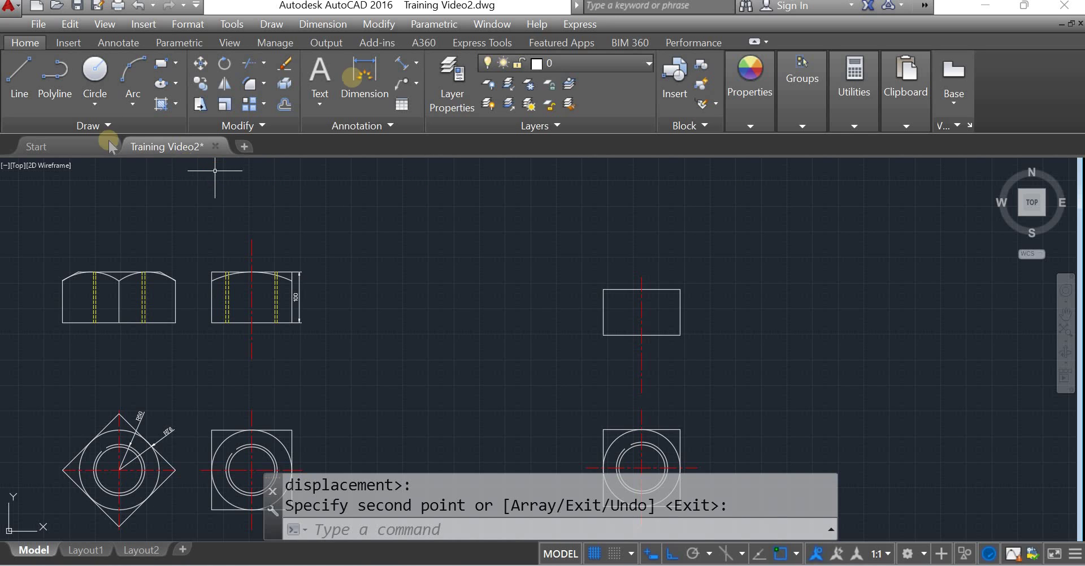
Draw a circle of radius 175 centred on the midpoint of the new front view's top edge
left_click(95, 71)
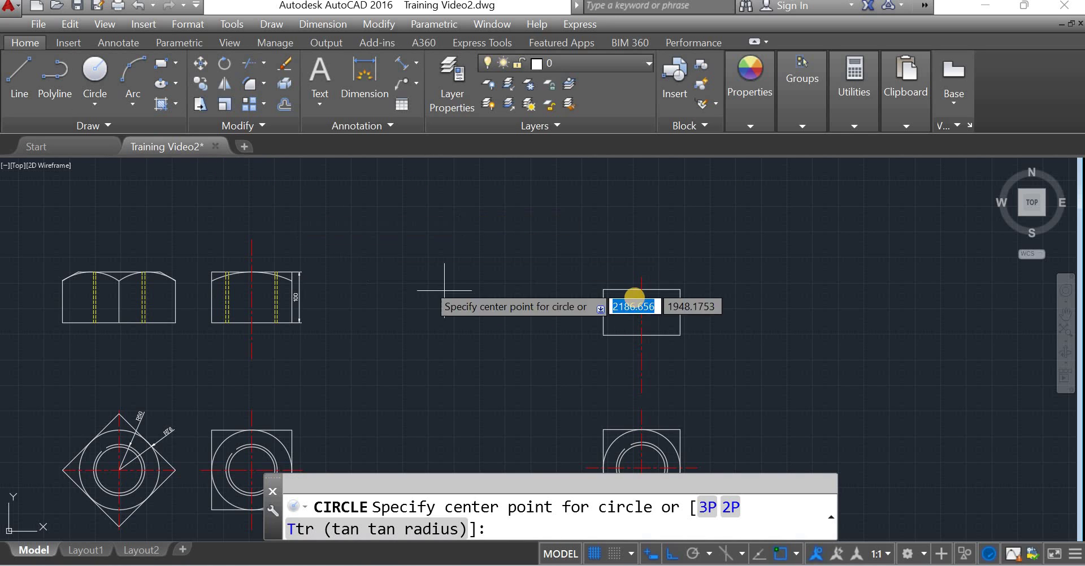
left_click(641, 290)
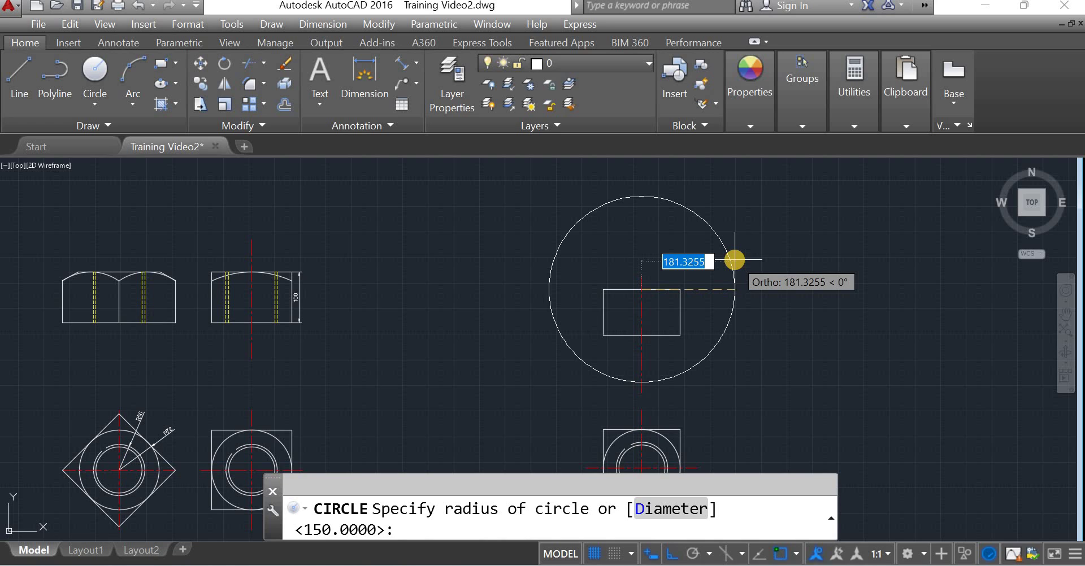
type("175")
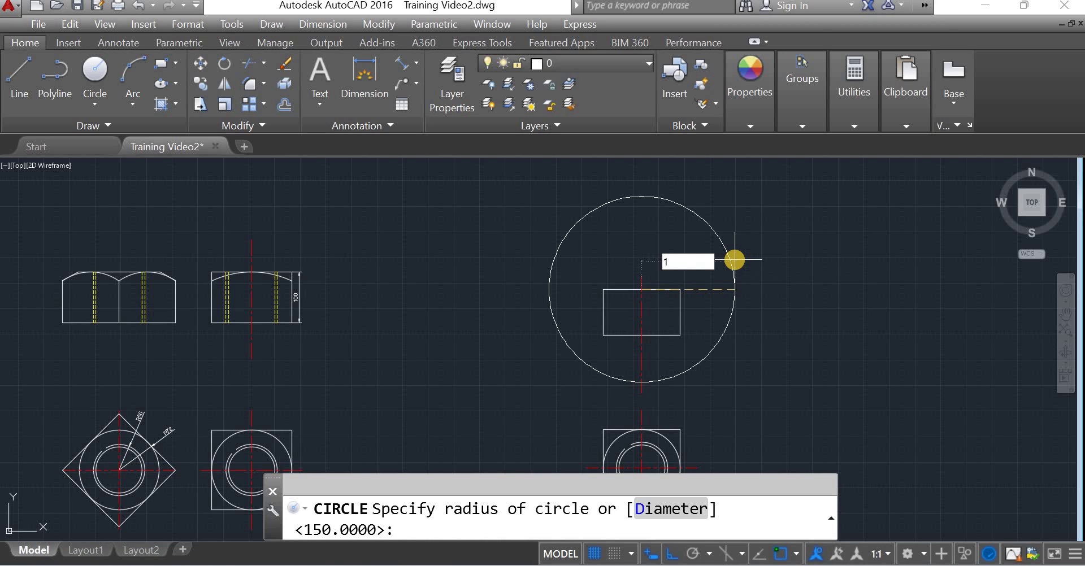
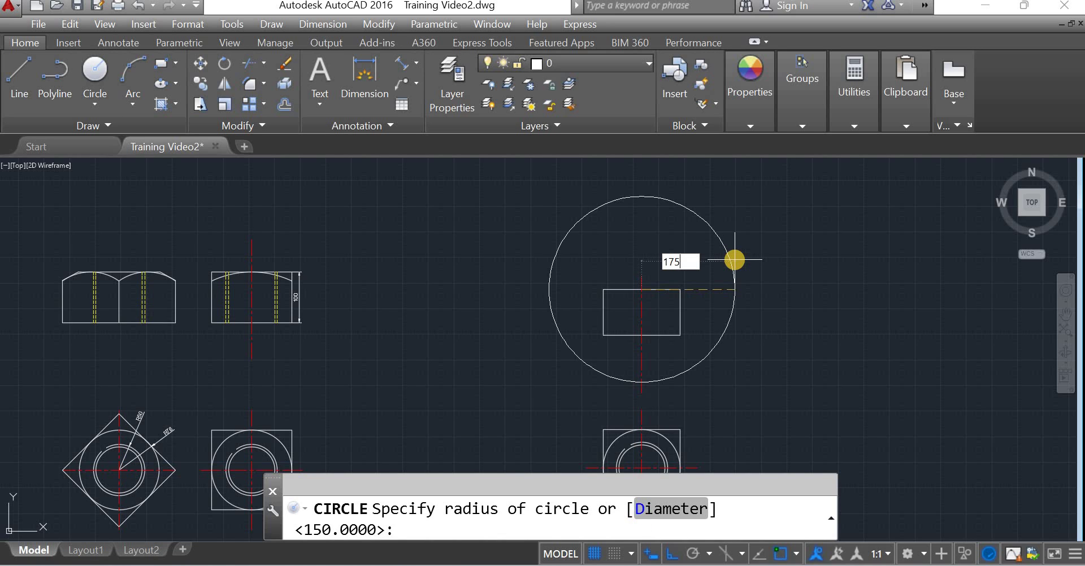
key("Return")
Move the large circle straight down 175 units so its top quadrant meets the midpoint of the front view's top edge
left_click(705, 226)
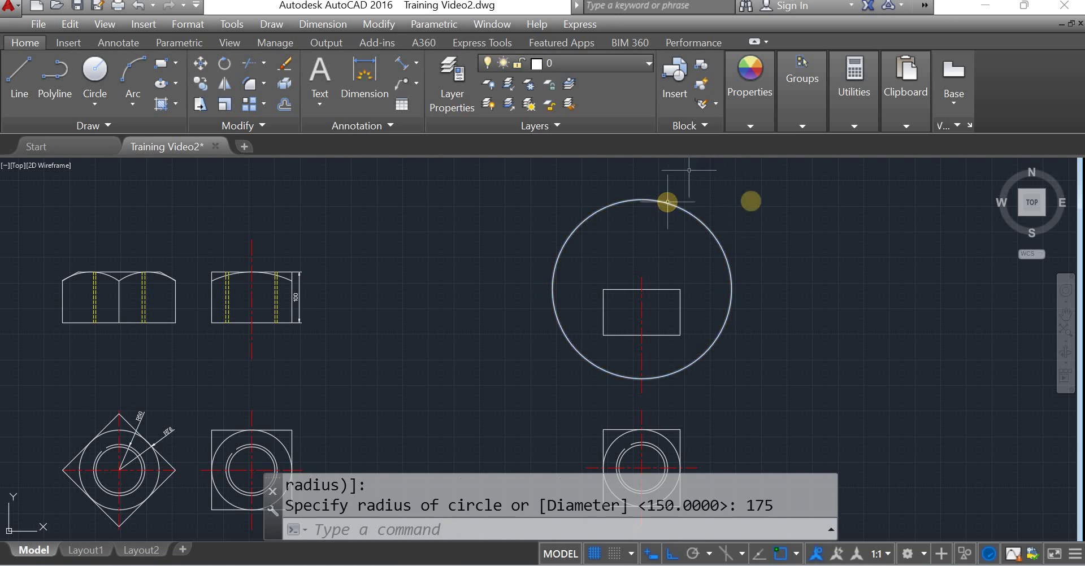
key("Return")
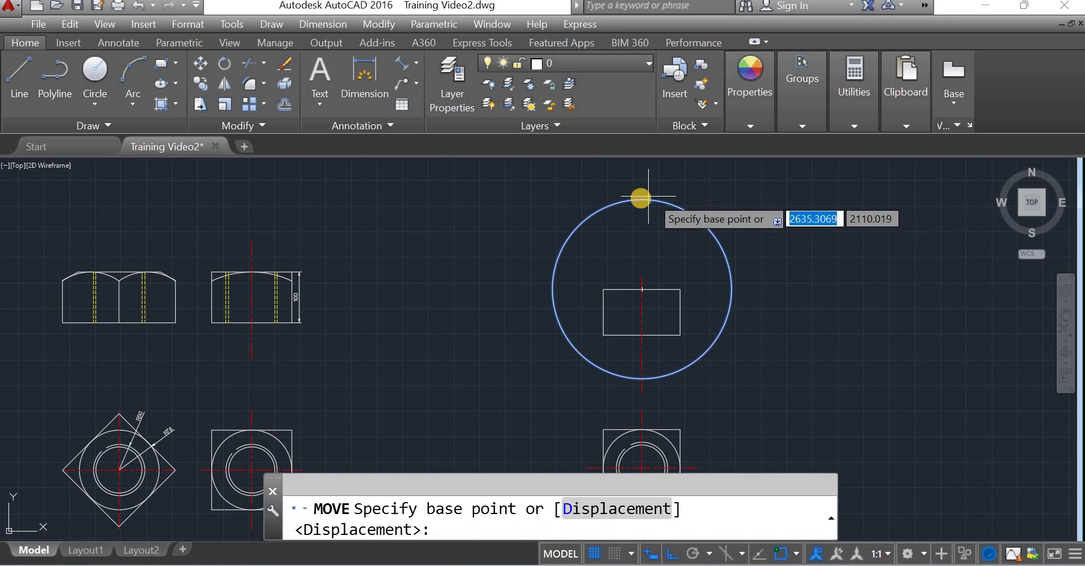
left_click(641, 200)
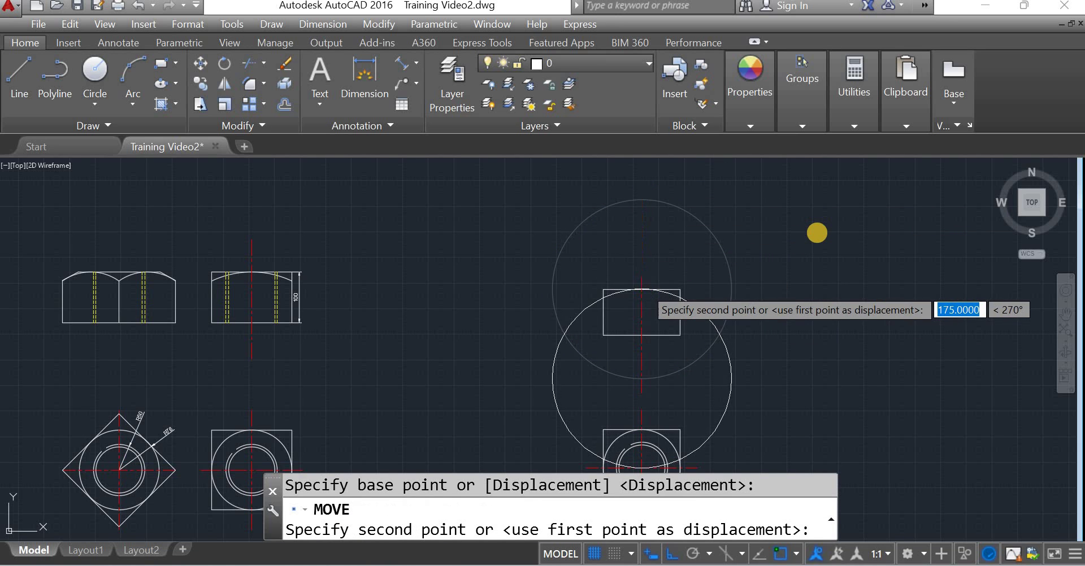
left_click(642, 290)
Trim the large circle against the front view's two side edges, keeping only the chamfer arc between them
type("tr")
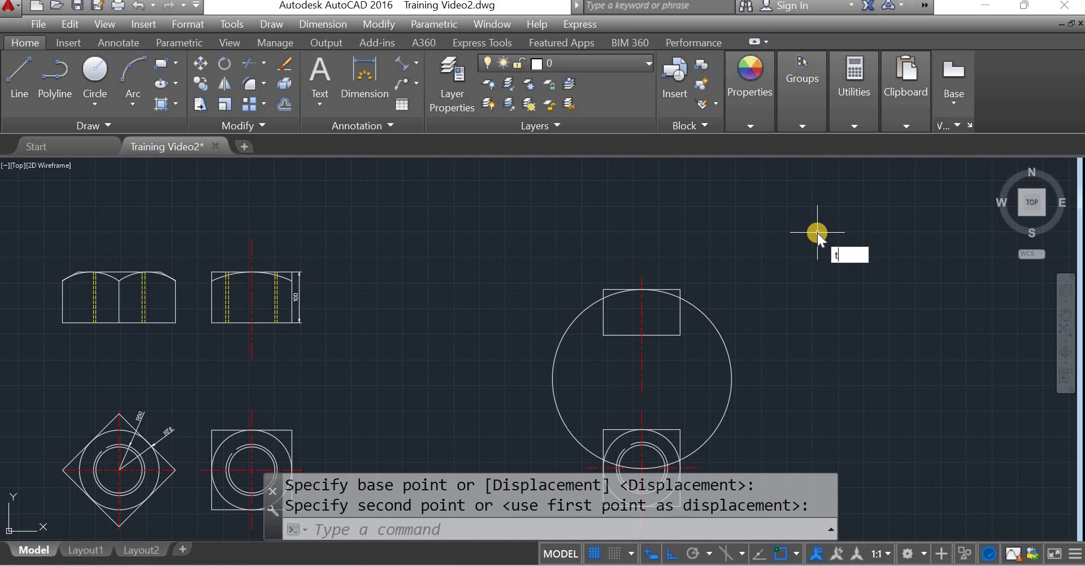
key("Return")
left_click(680, 324)
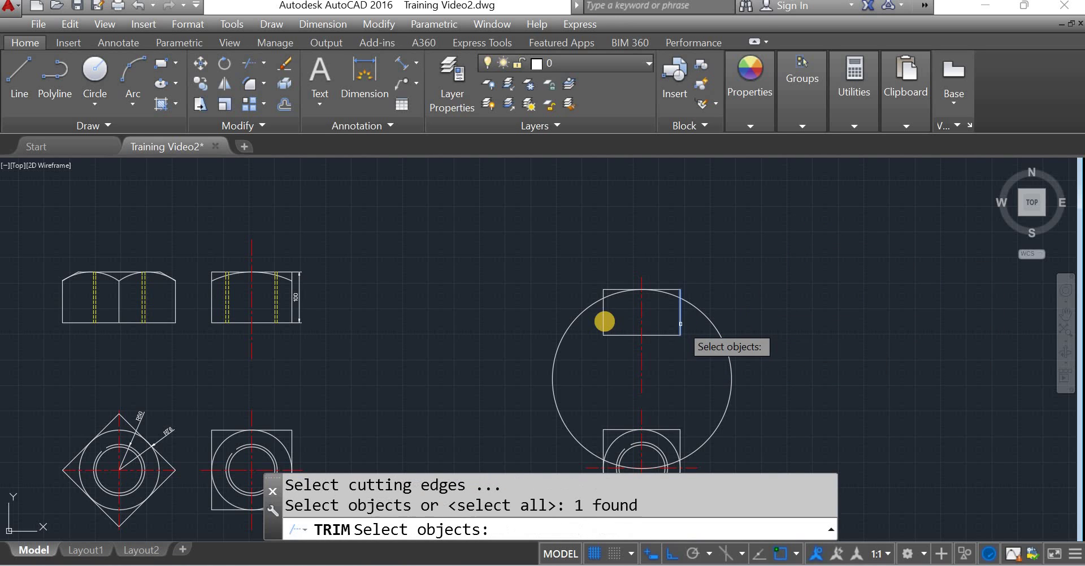
left_click(606, 318)
left_click(602, 319)
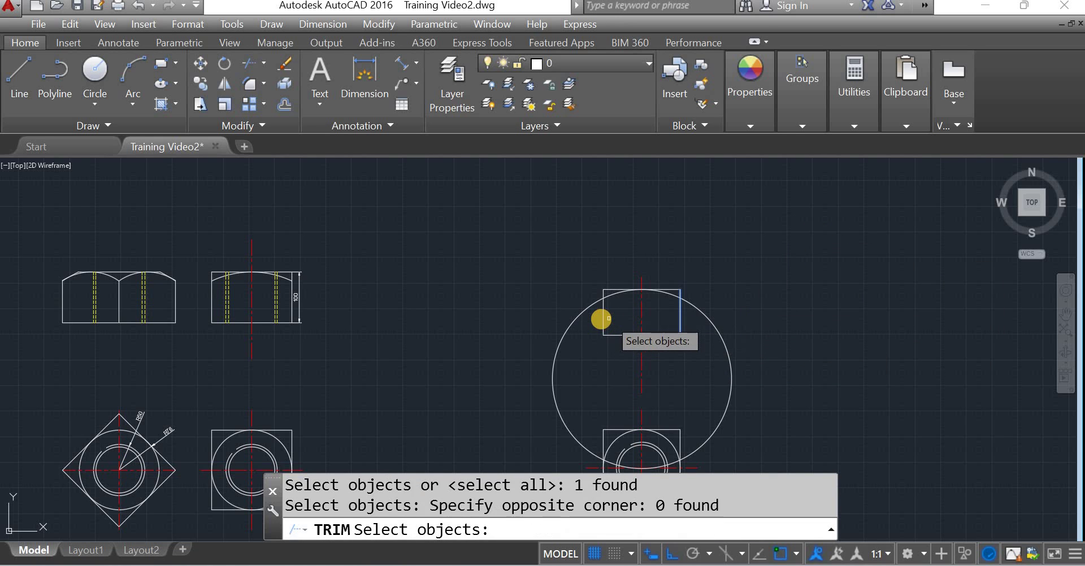
left_click(603, 318)
left_click(603, 317)
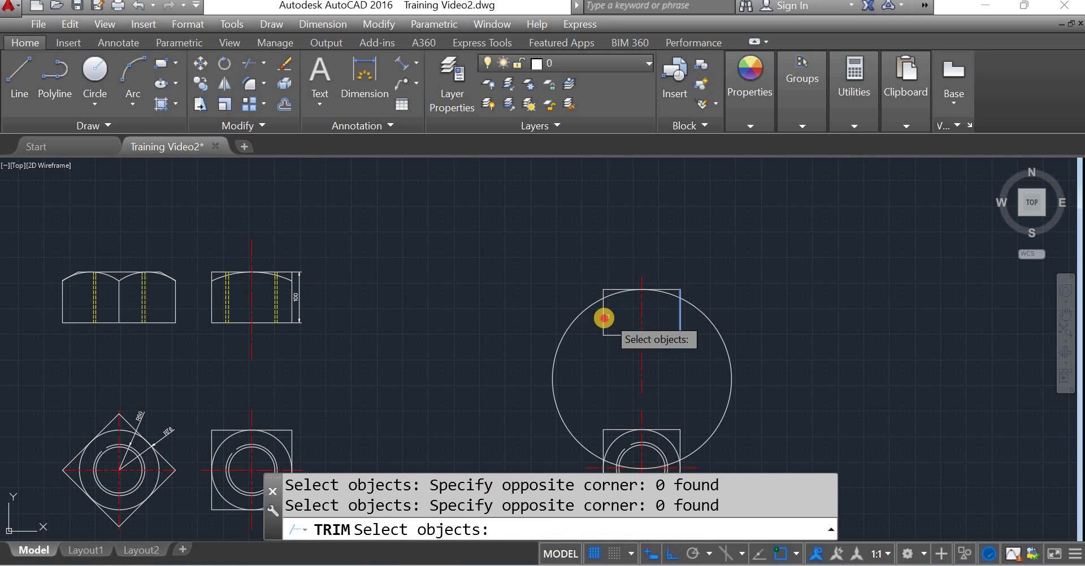
left_click(603, 319)
key("Return")
left_click(714, 325)
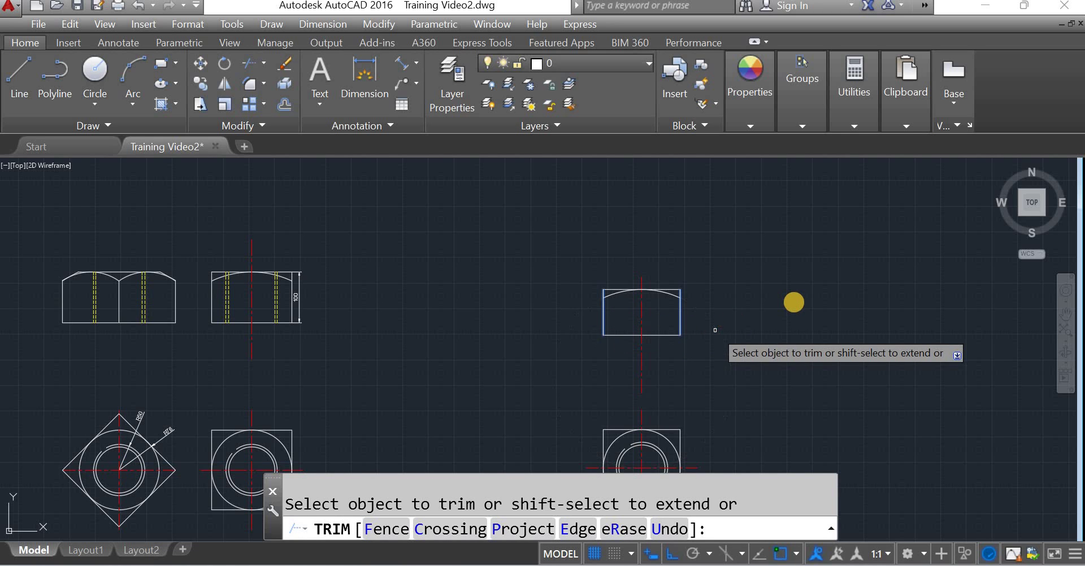
key("Return")
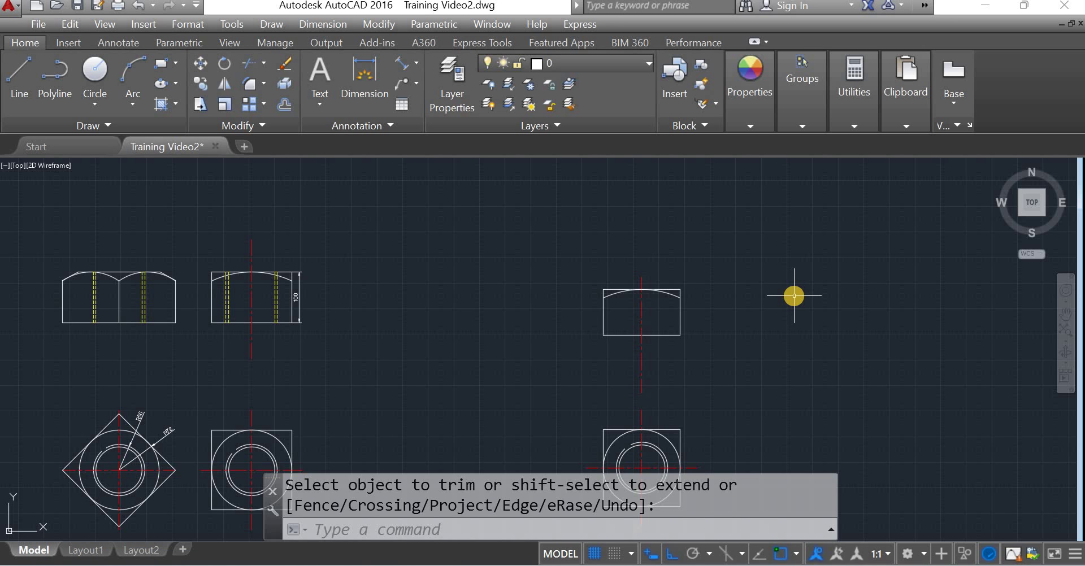
Copy the whole new plan view with its centre lines about 314 units horizontally to the left
scroll(795, 295, "down", 2)
scroll(739, 407, "up", 4)
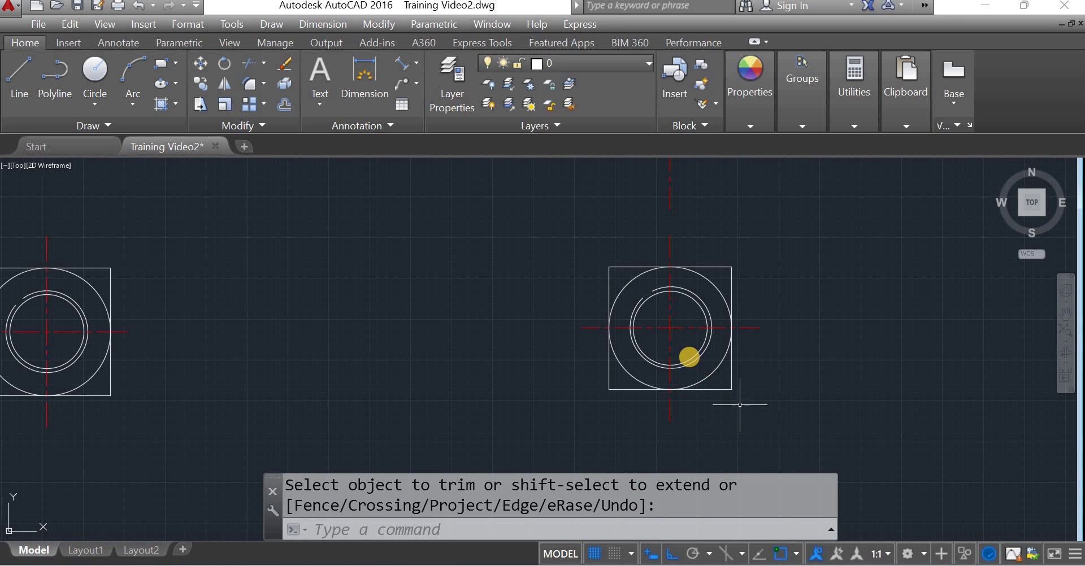
left_click(740, 405)
left_click(667, 326)
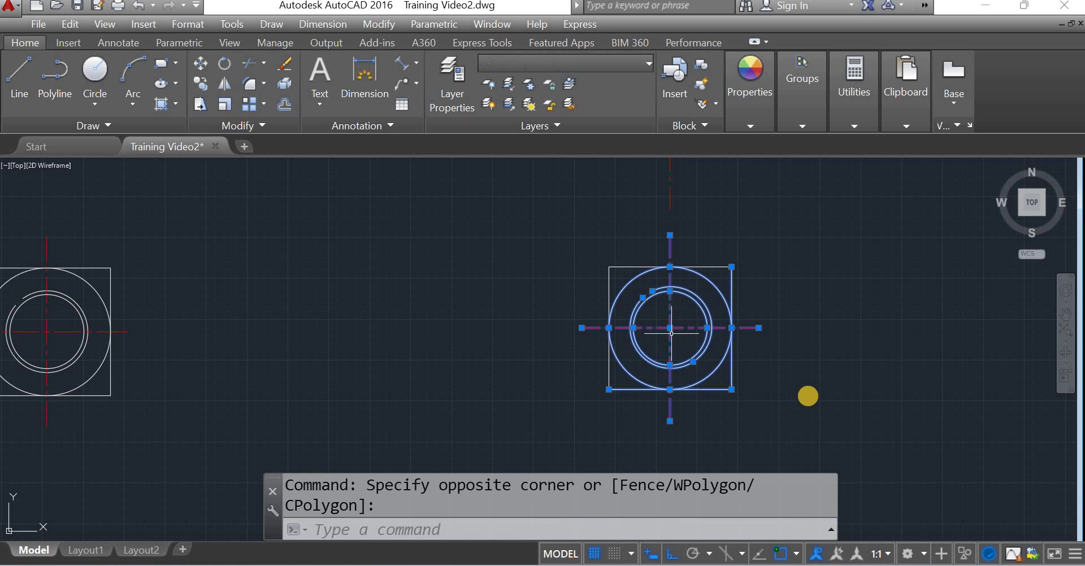
left_click(763, 404)
left_click(583, 251)
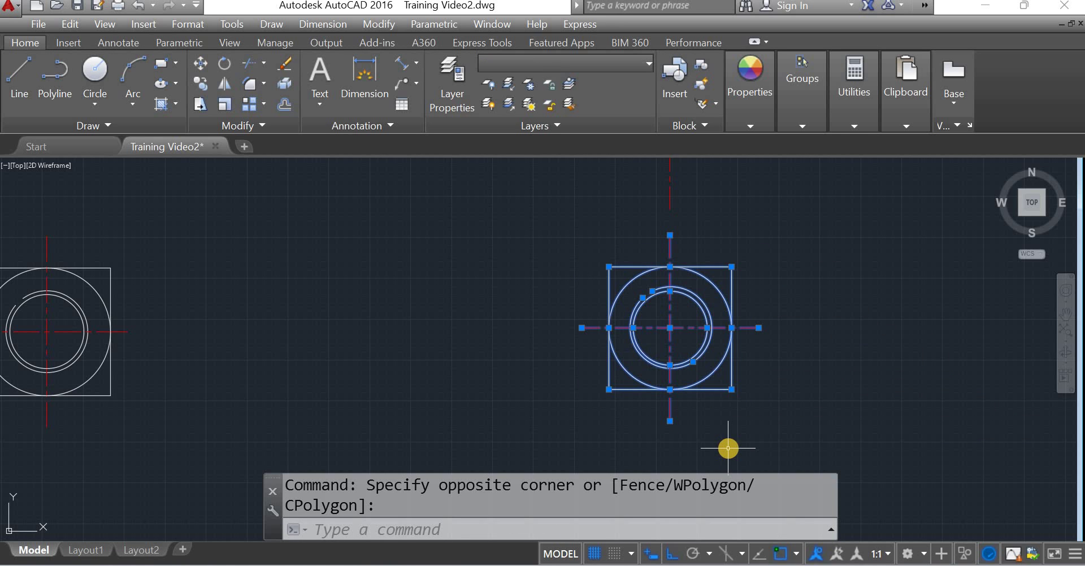
type("CO")
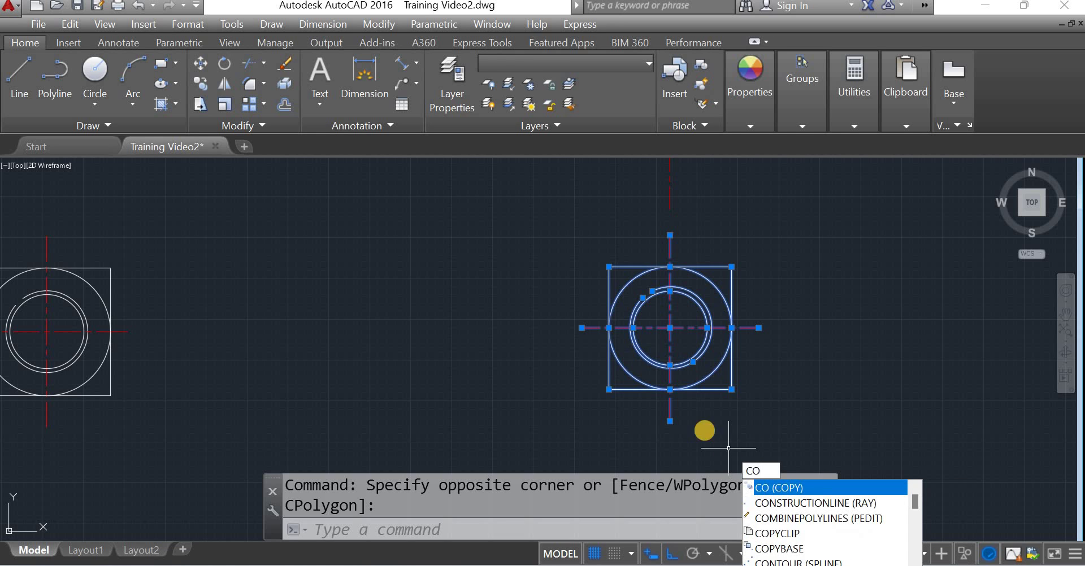
key("Return")
left_click(670, 328)
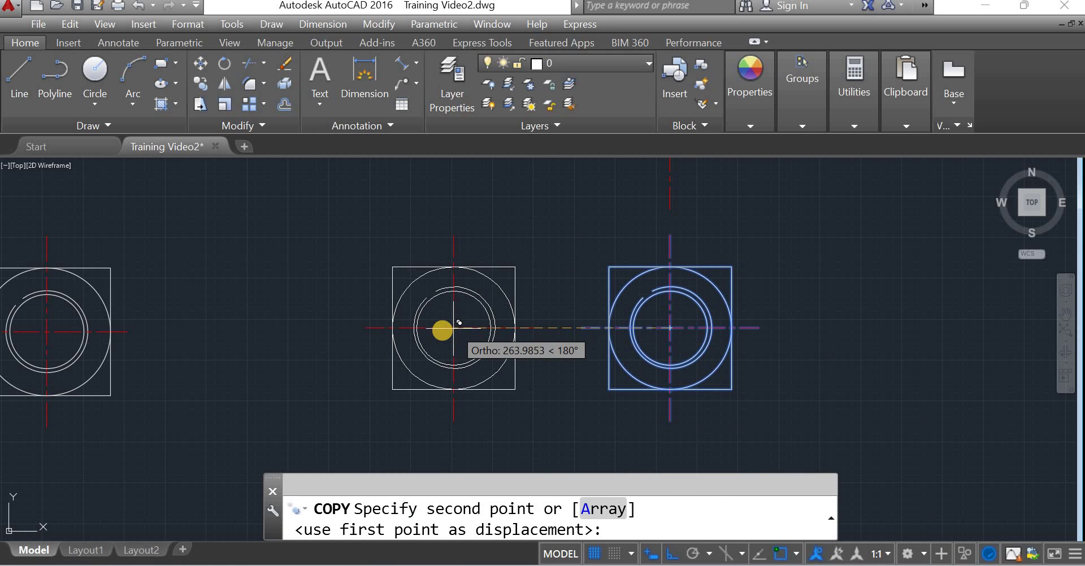
left_click(413, 328)
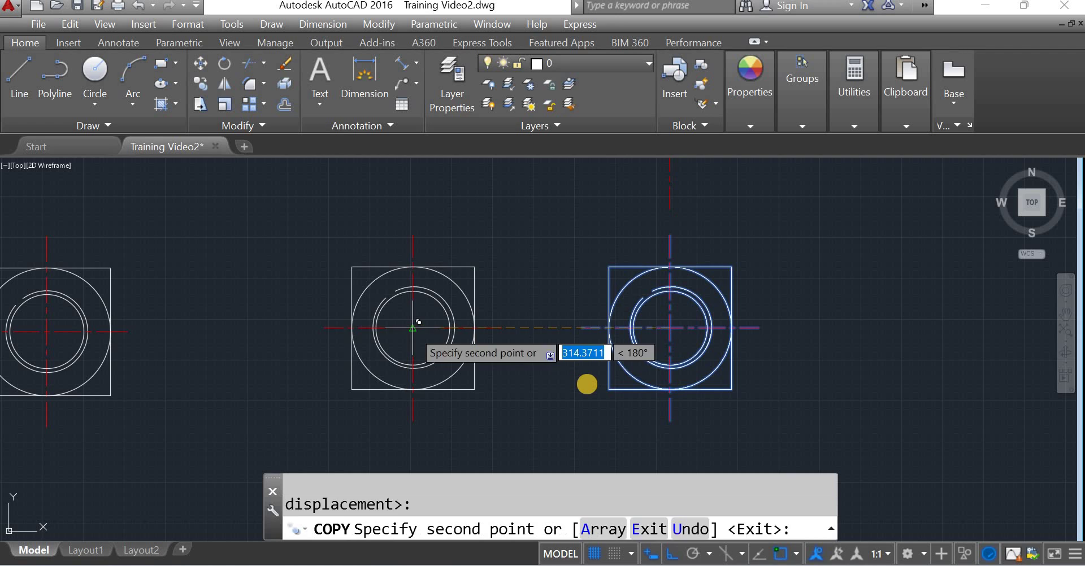
key("Return")
Rotate the copied plan view's square and outer circle 45 degrees about the centre-line intersection
scroll(418, 325, "down", 5)
scroll(534, 363, "up", 5)
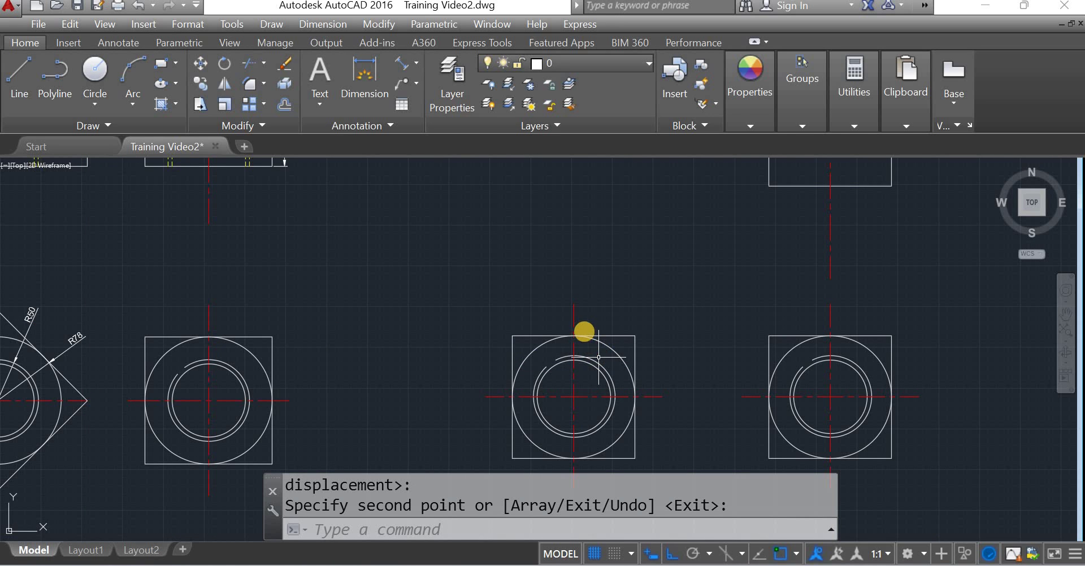
left_click(591, 339)
left_click(583, 345)
left_click(634, 349)
left_click(646, 462)
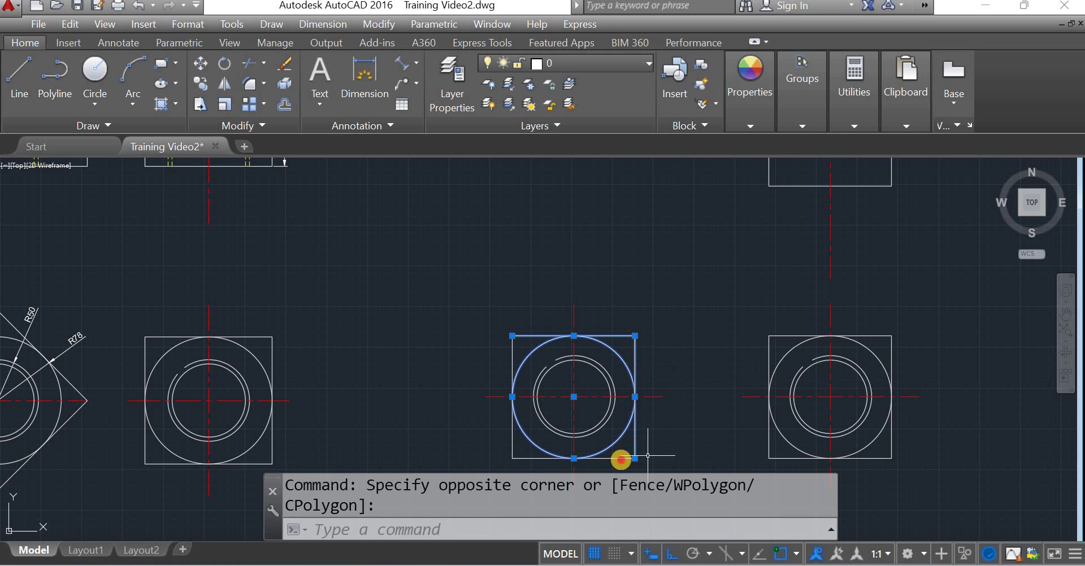
left_click(560, 452)
left_click(504, 435)
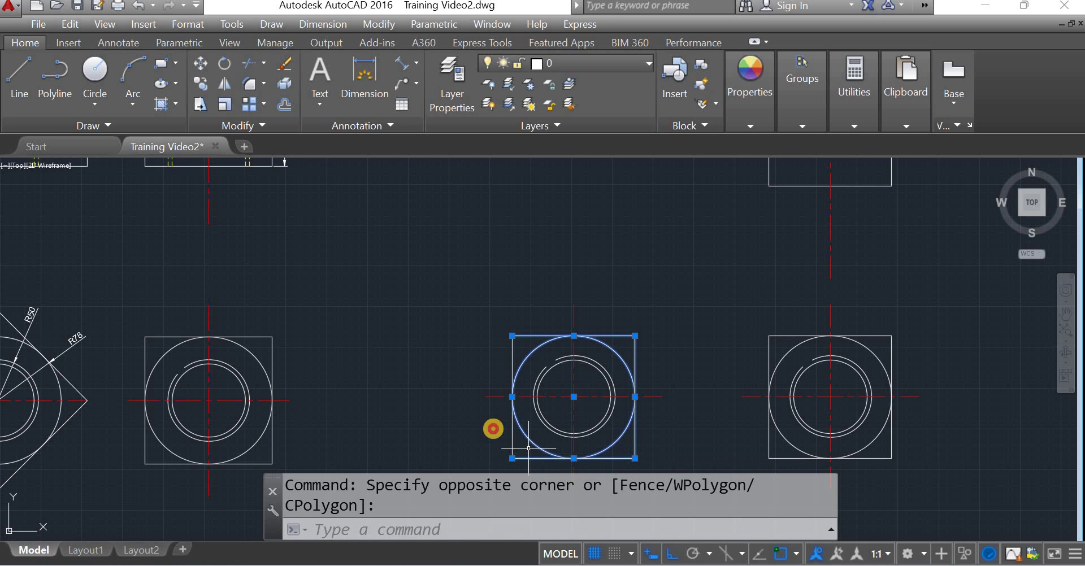
left_click(498, 433)
left_click(495, 432)
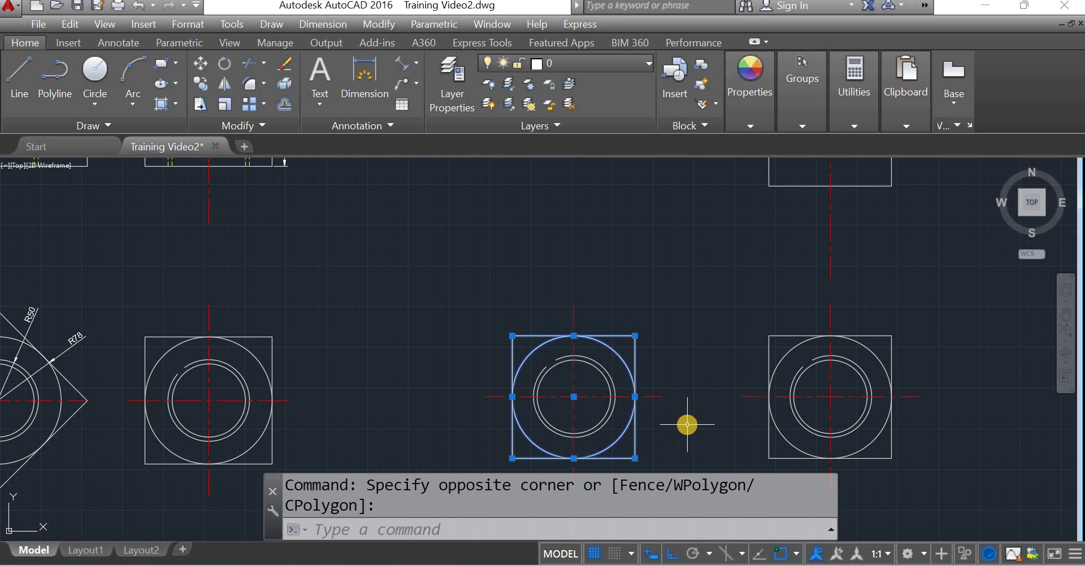
type("ro")
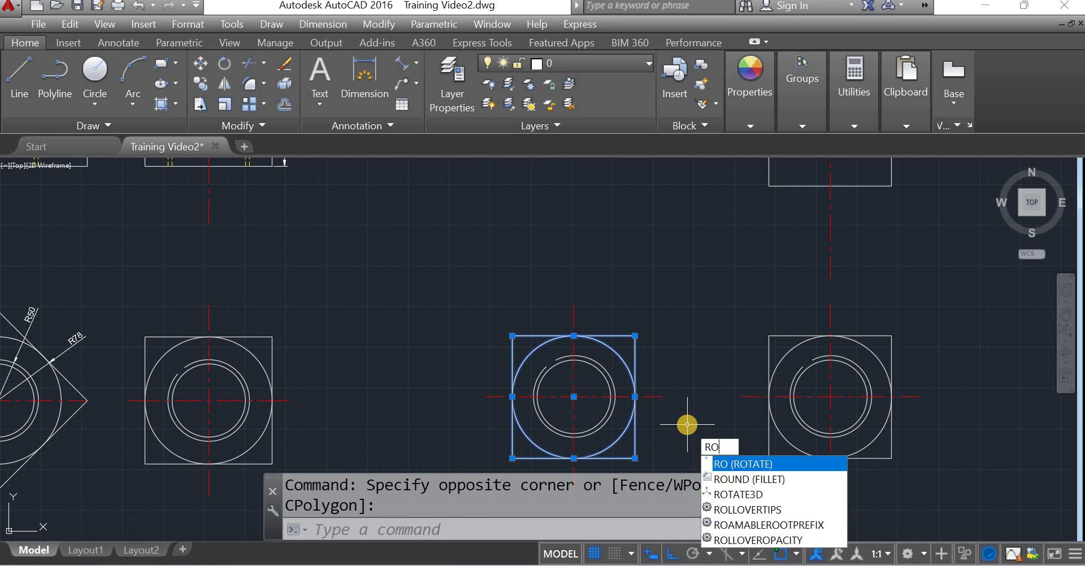
key("Return")
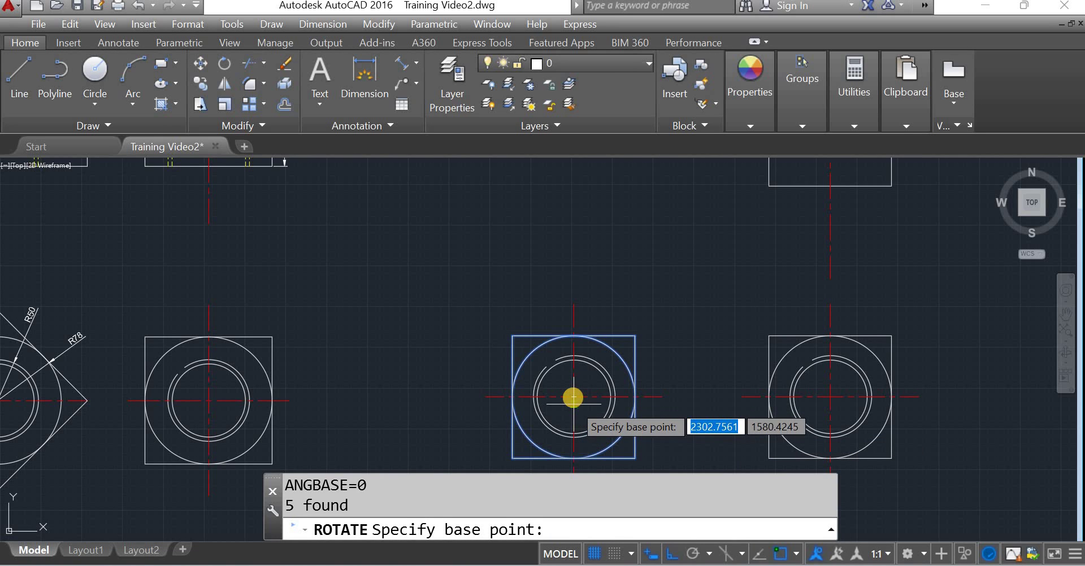
left_click(574, 398)
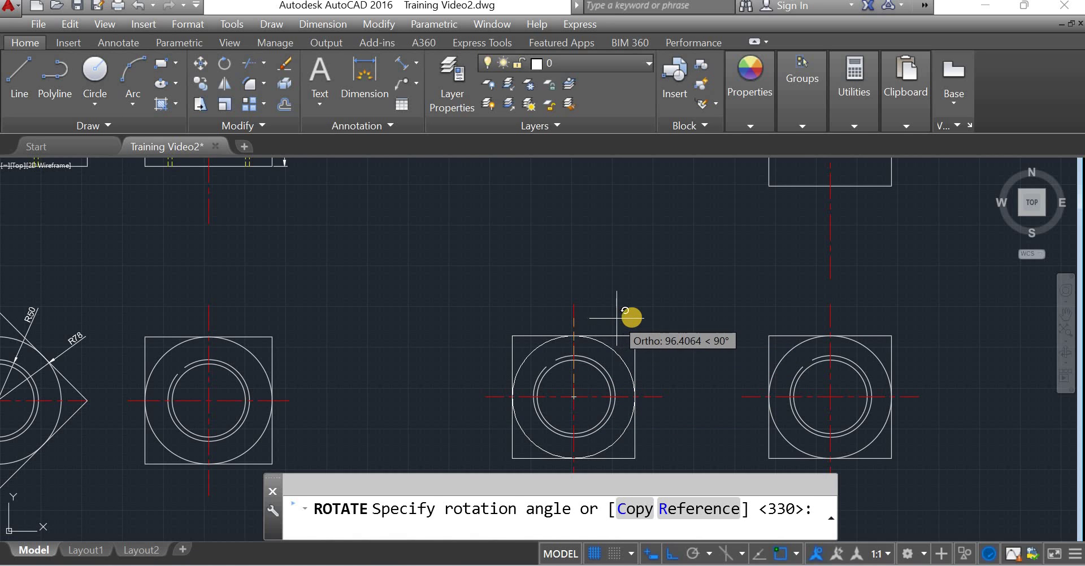
type("45")
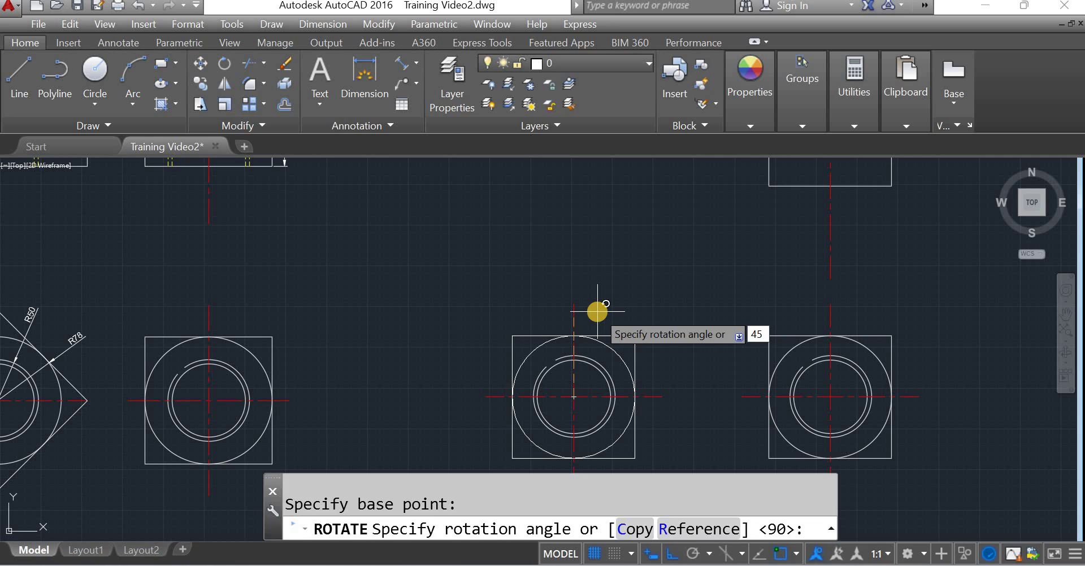
key("Return")
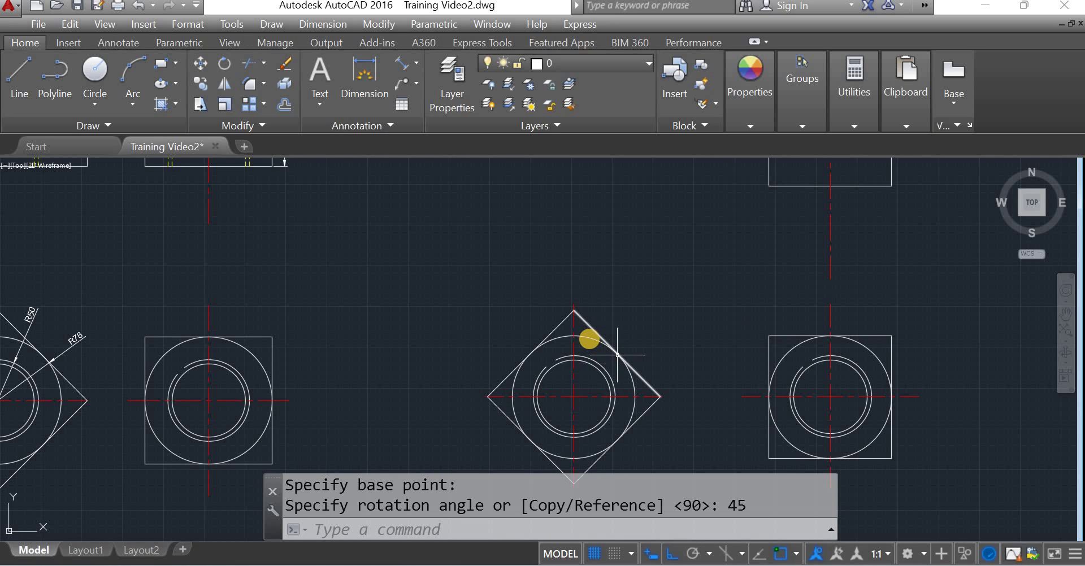
left_click(591, 339)
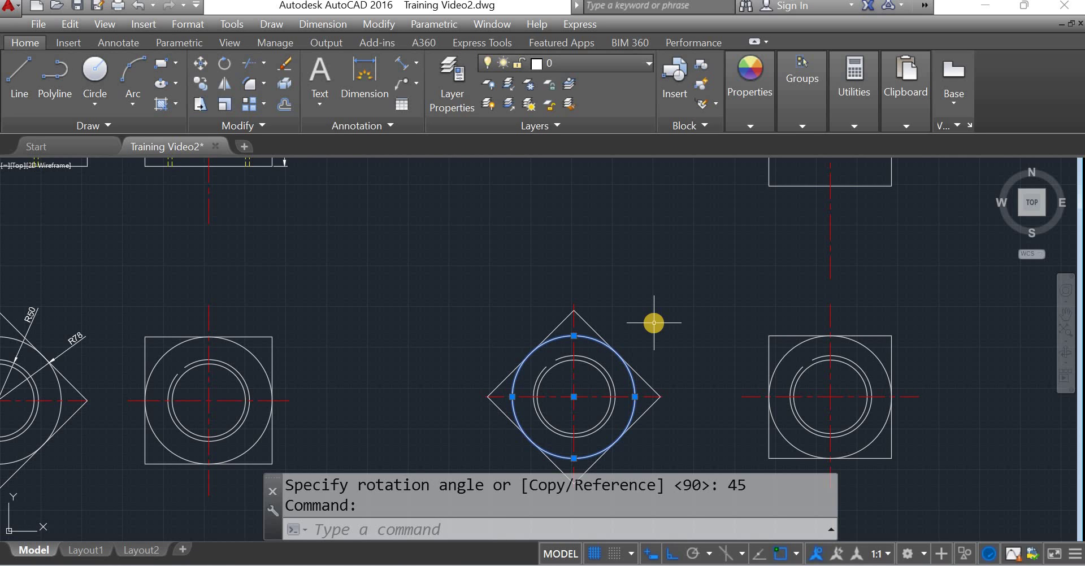
key("Escape")
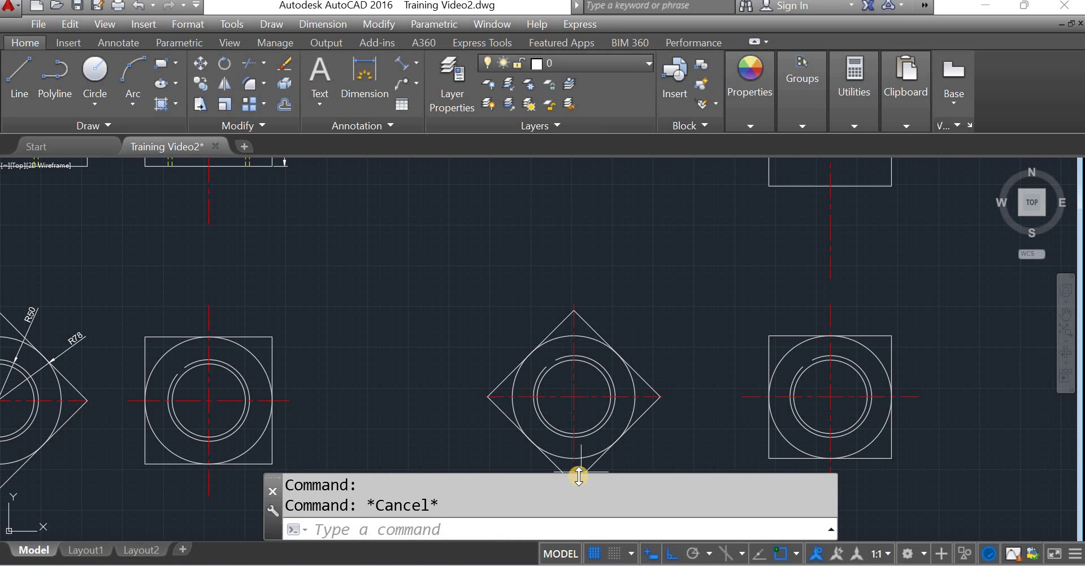
Draw a vertical projection line from the rotated square's right corner up past the front view's height
scroll(570, 363, "down", 2)
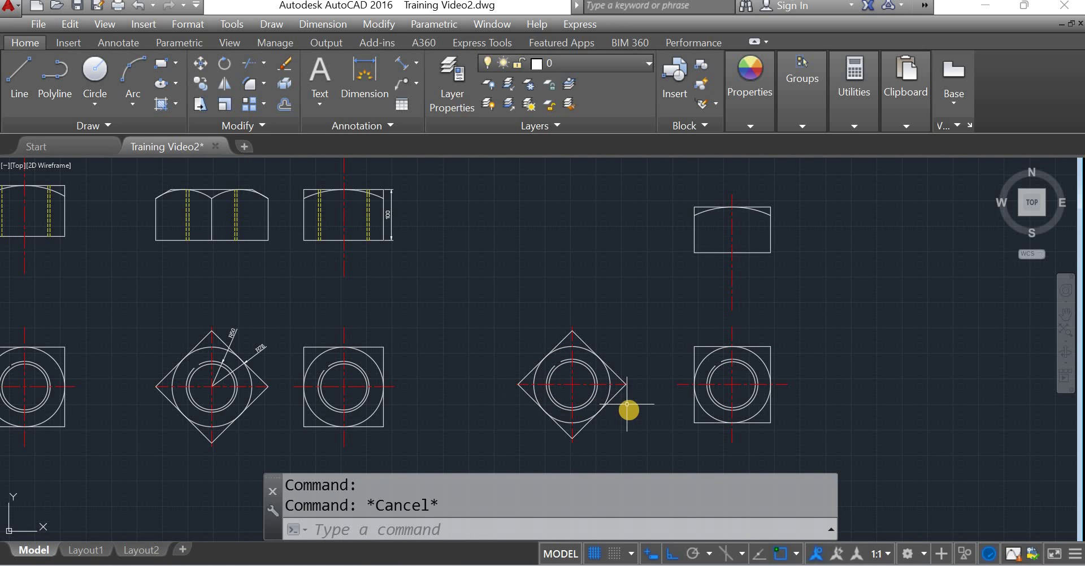
left_click(27, 82)
left_click(625, 385)
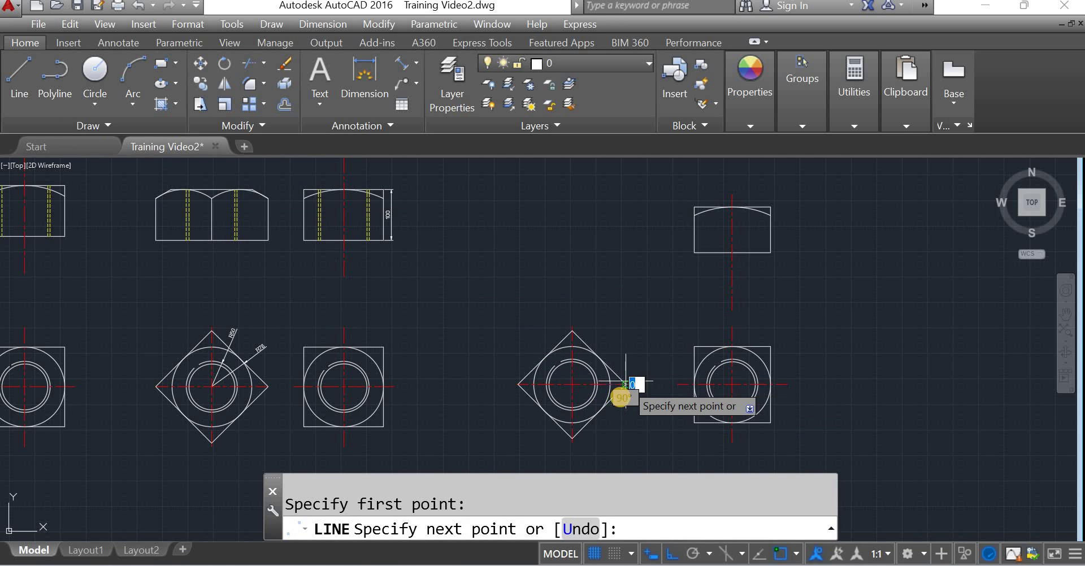
scroll(625, 385, "up", 4)
scroll(625, 378, "down", 4)
left_click(631, 170)
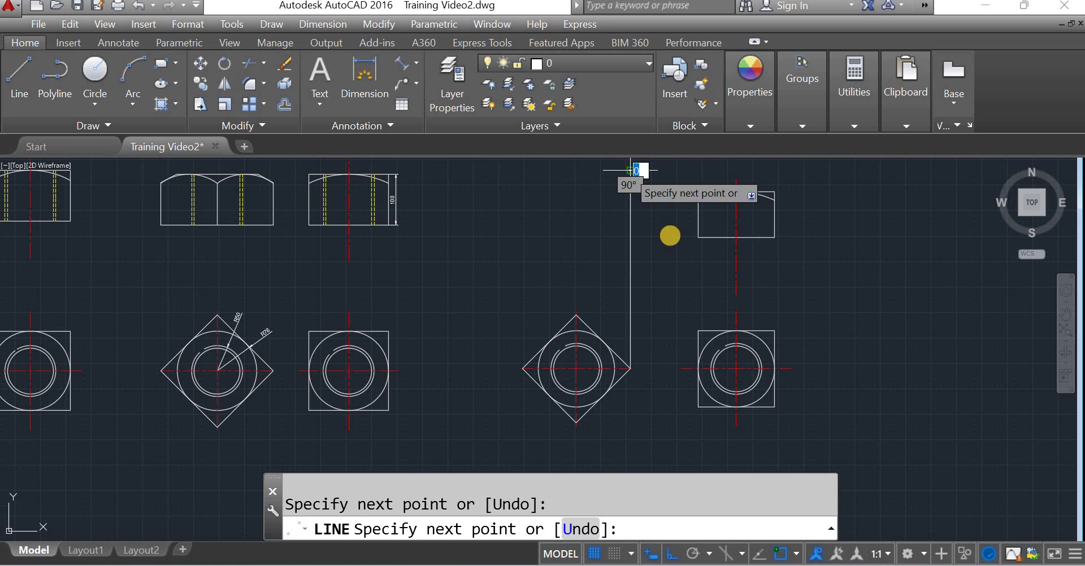
key("Return")
Copy the vertical projection line from the right corner to the rotated square's left and top corners
left_click(622, 255)
left_click(624, 259)
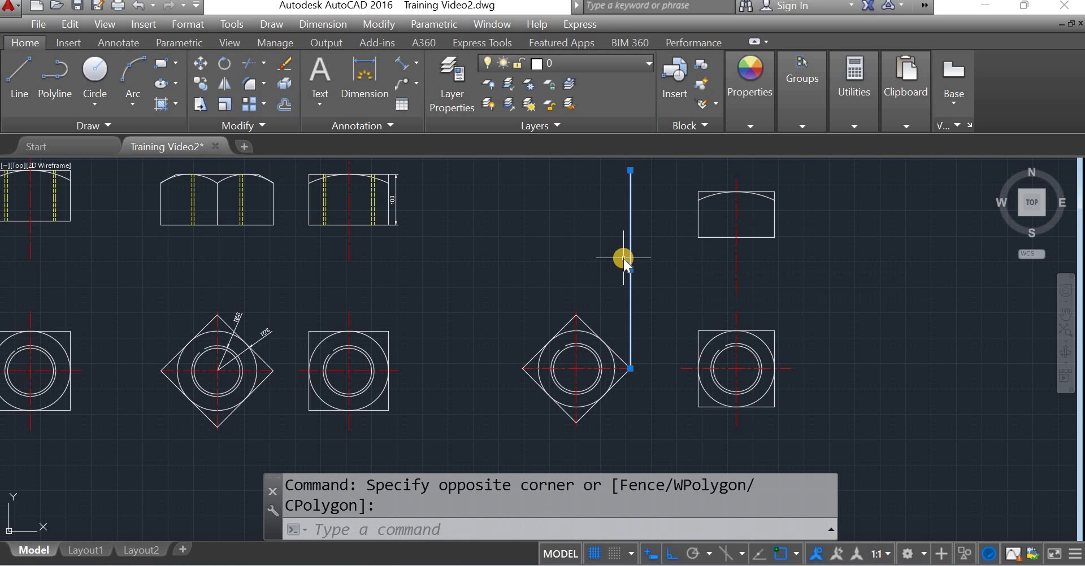
type("co")
key("Return")
scroll(630, 369, "up", 6)
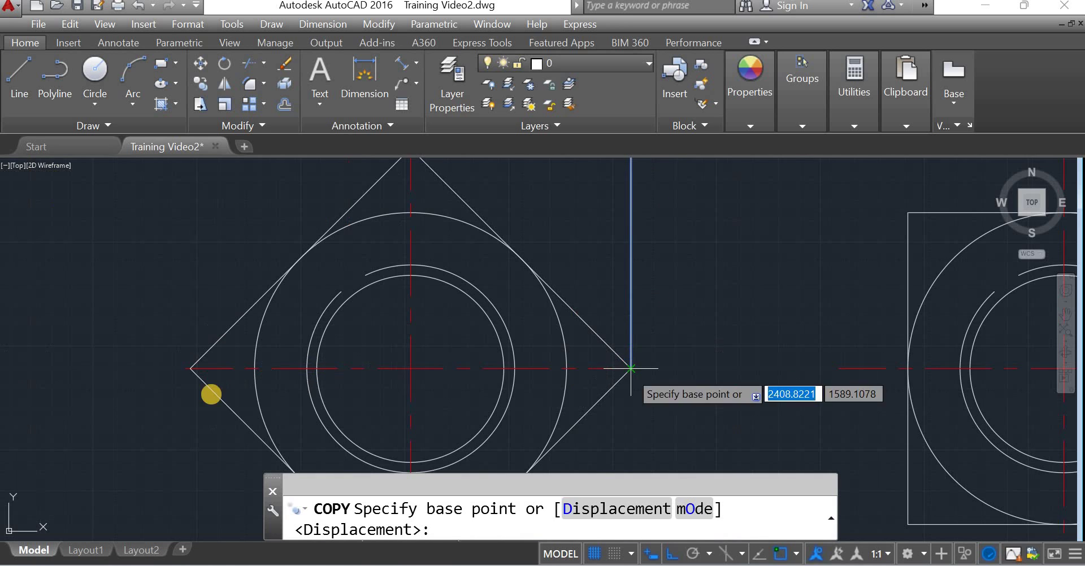
left_click(631, 369)
left_click(190, 368)
scroll(325, 437, "down", 2)
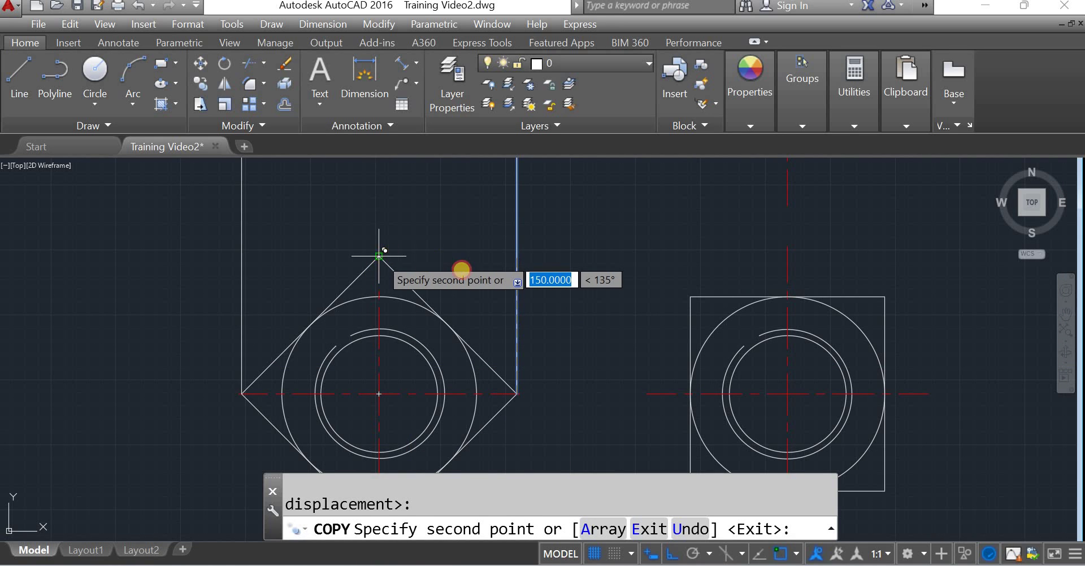
scroll(379, 257, "down", 5)
key("Return")
Draw a horizontal line about 446 units leftward from the new front view's bottom-left corner, across the three projection lines
left_click(23, 80)
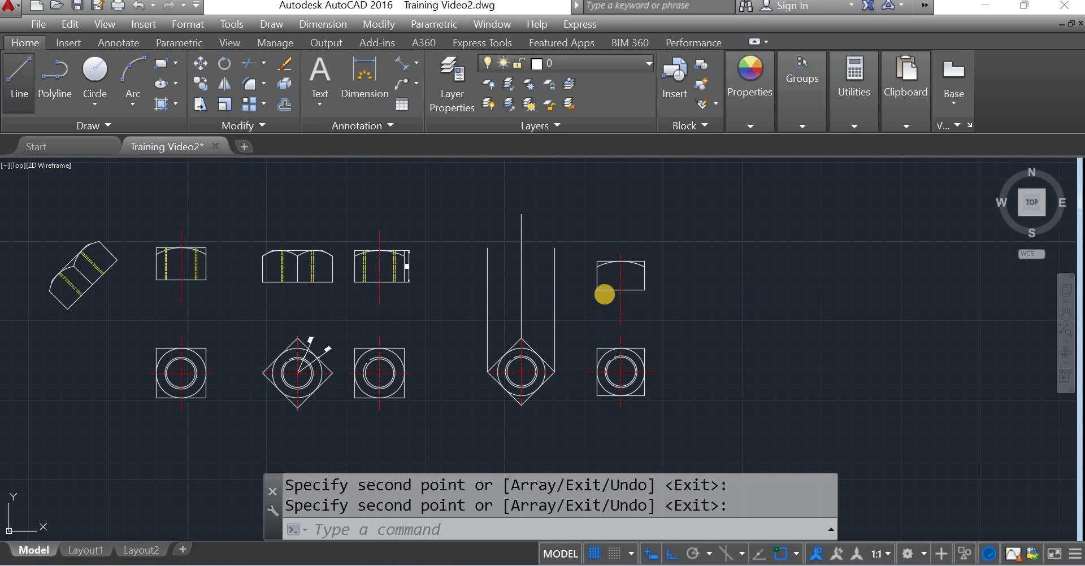
left_click(597, 290)
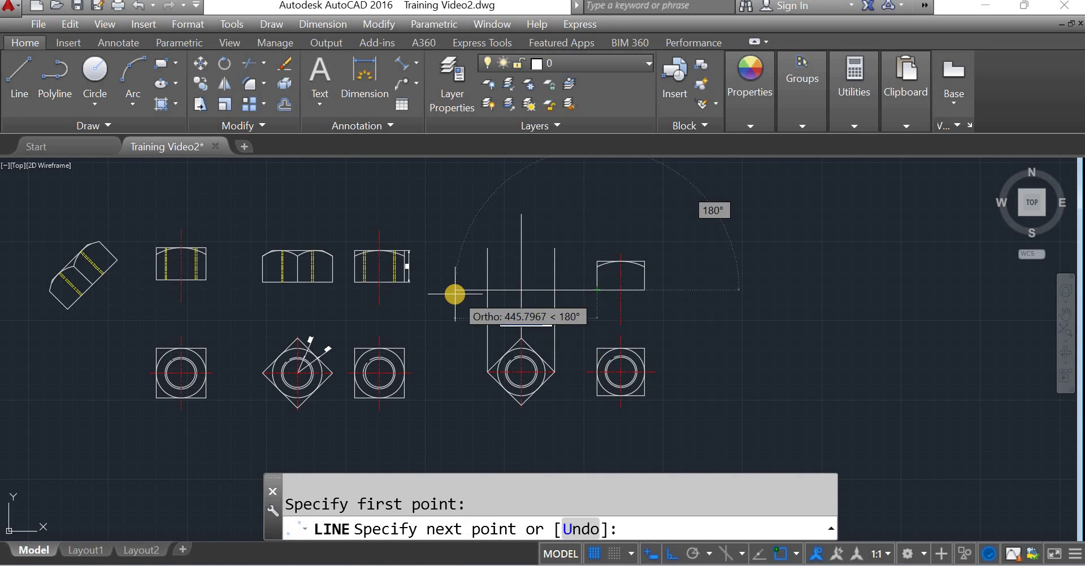
key("Return")
scroll(450, 341, "up", 3)
key("Escape")
key("Escape")
Trim the base line outside the two outer projection lines, and trim those two lines below the base line
type("tr")
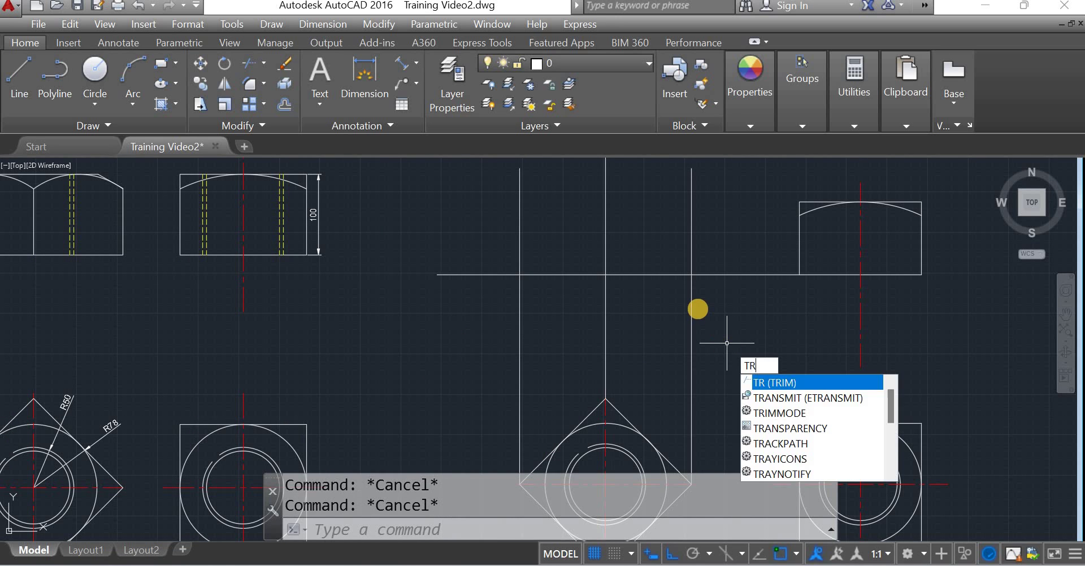
key("Return")
left_click(691, 312)
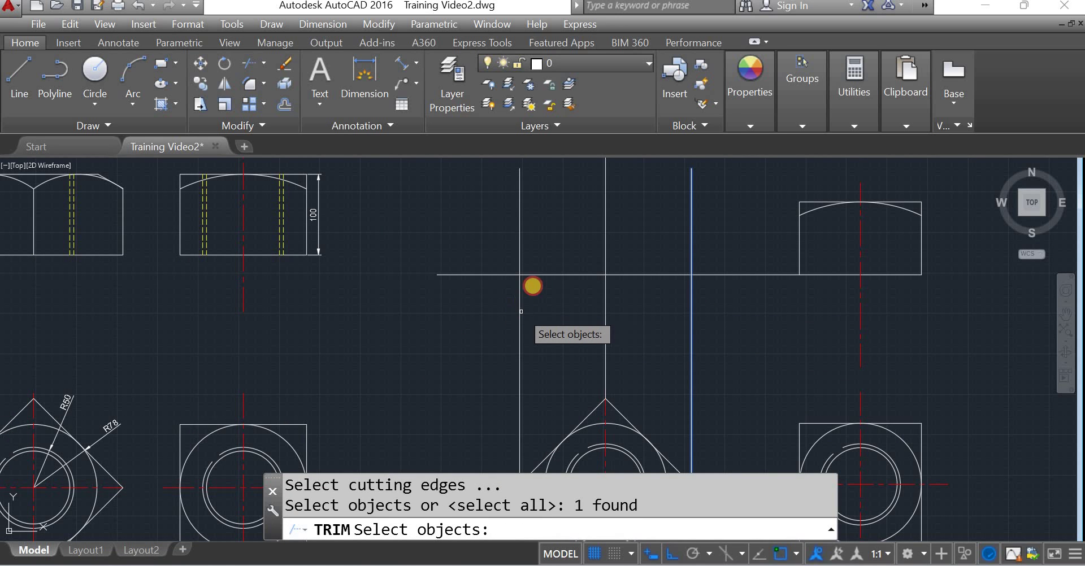
left_click(520, 312)
left_click(538, 274)
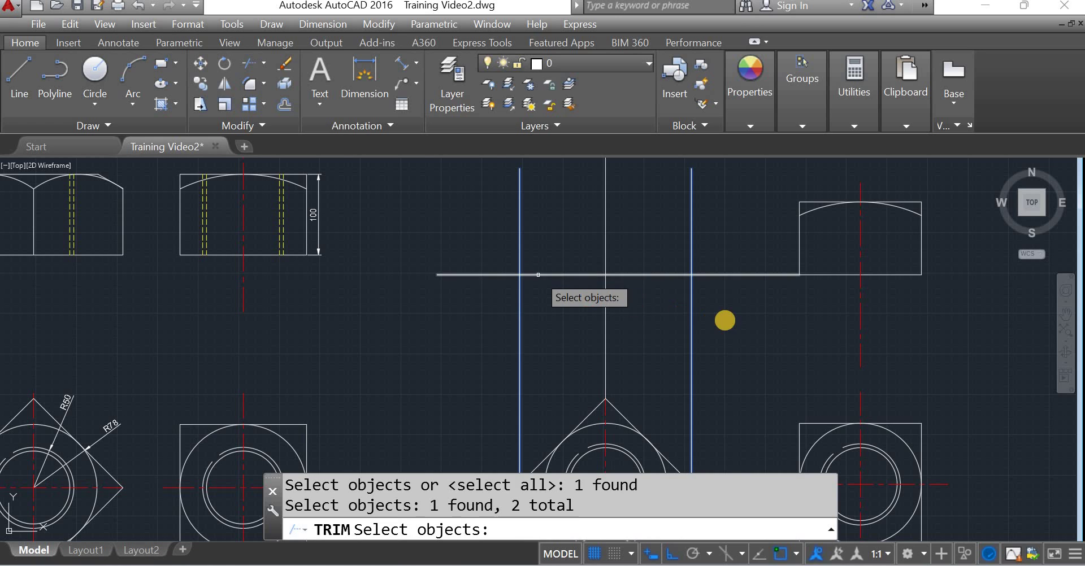
key("Return")
left_click(734, 276)
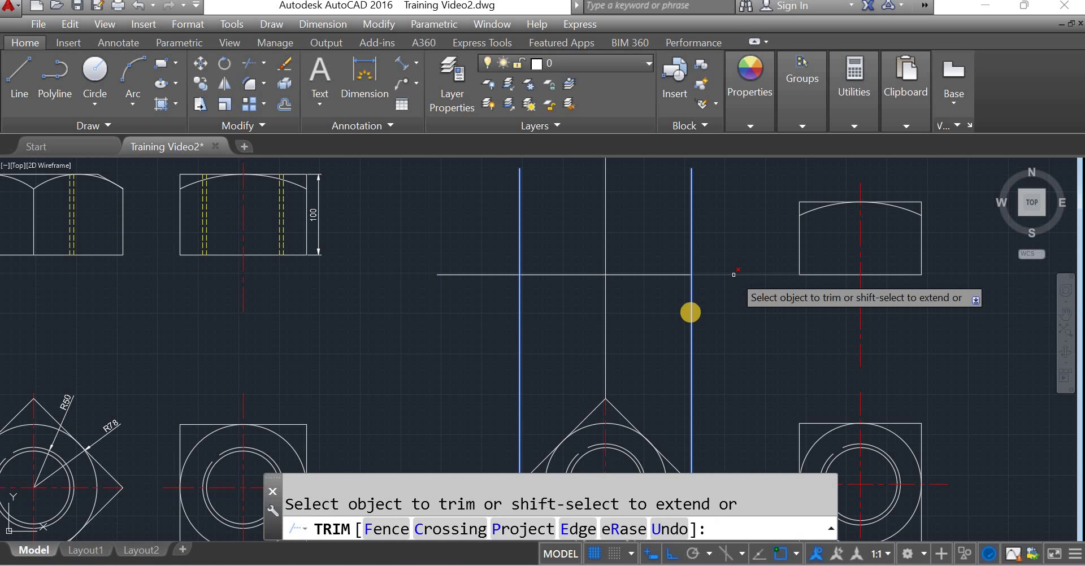
left_click(690, 311)
left_click(520, 317)
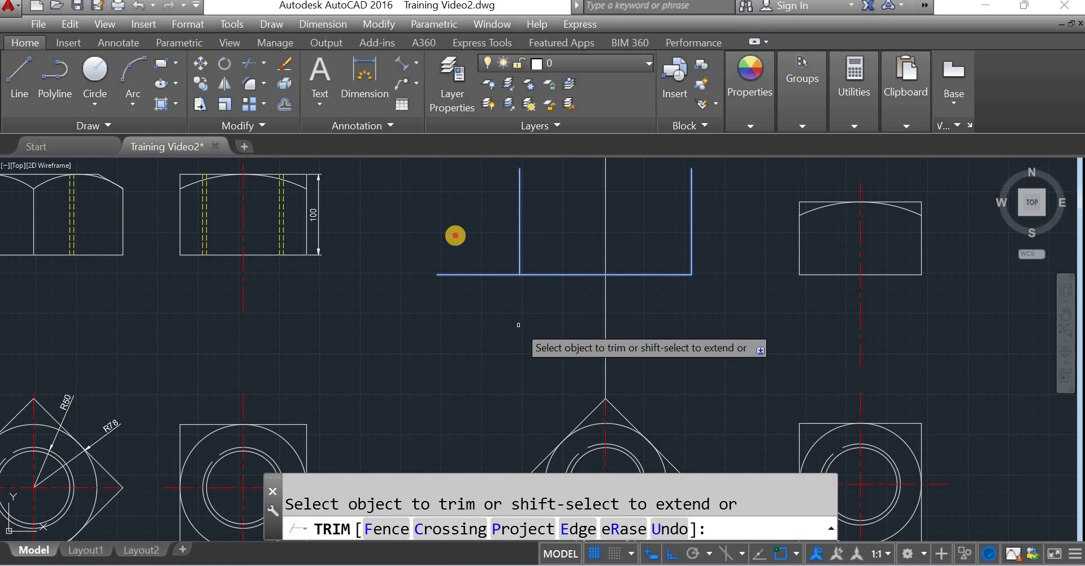
left_click(465, 275)
Draw a horizontal line leftward from the new front view's top-left corner, past all three projection lines
scroll(598, 383, "down", 1)
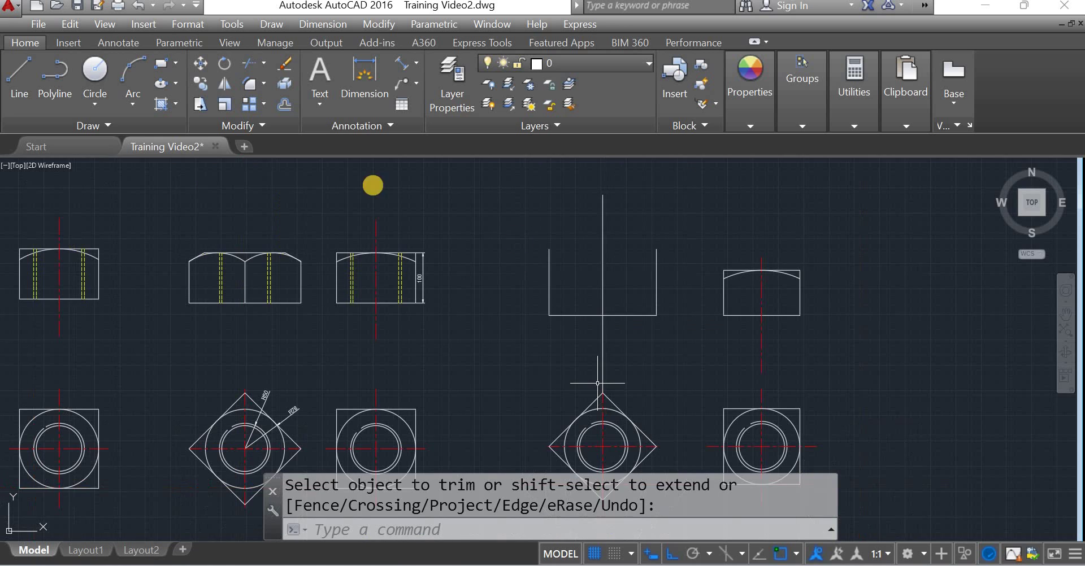
left_click(30, 70)
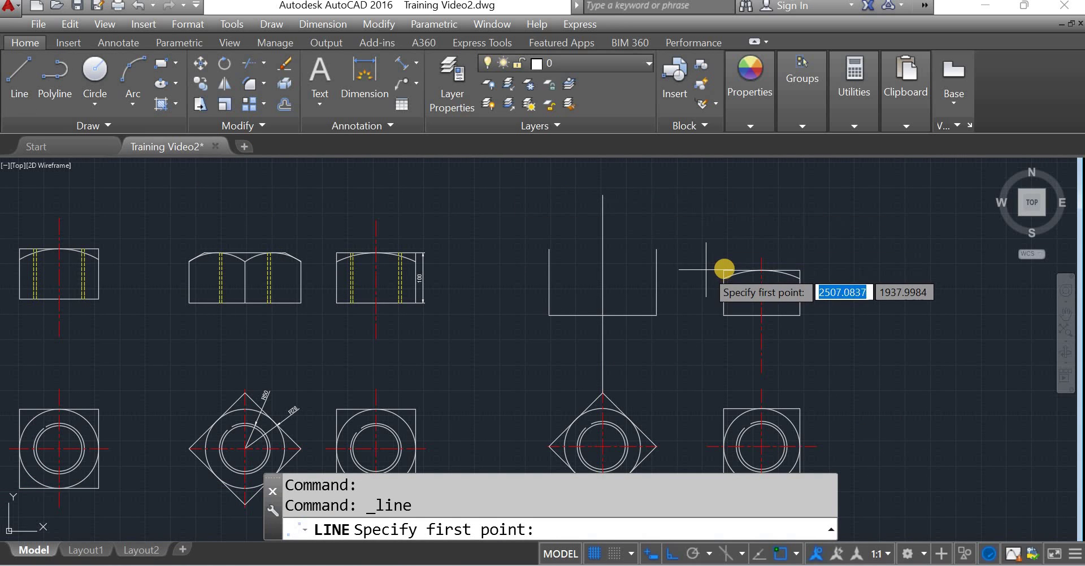
left_click(724, 271)
left_click(503, 270)
key("Return")
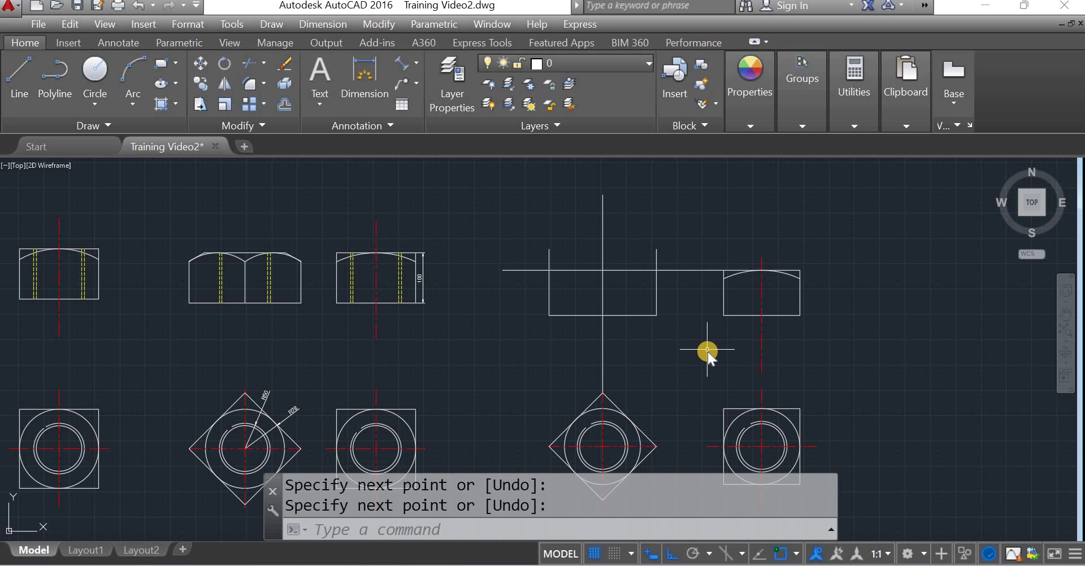
Fillet the right projection line and the upper horizontal line with radius 0 to form the top-right corner
type("f")
key("Return")
type("r")
key("Return")
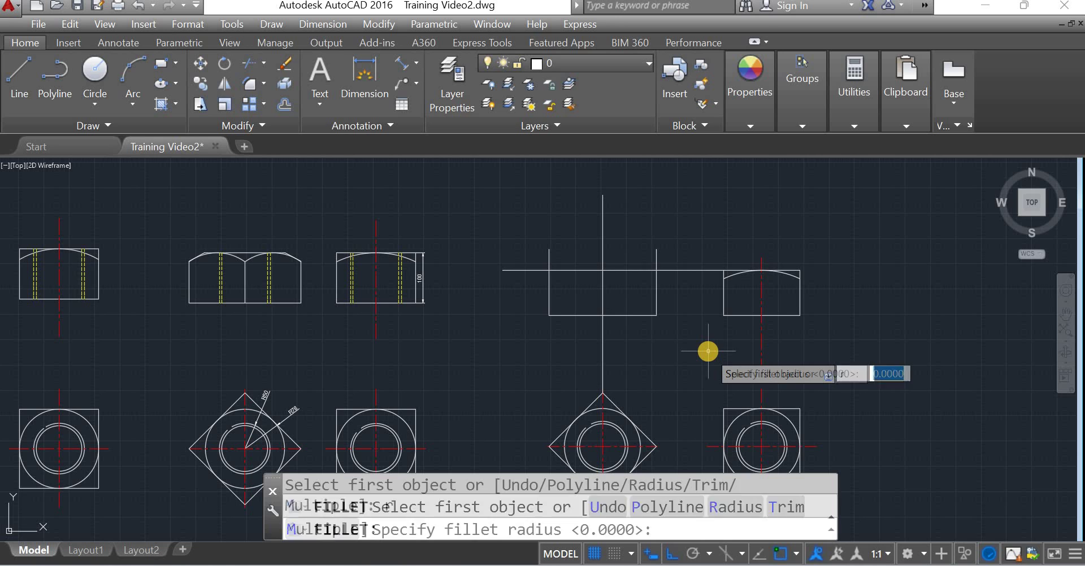
key("Return")
left_click(655, 296)
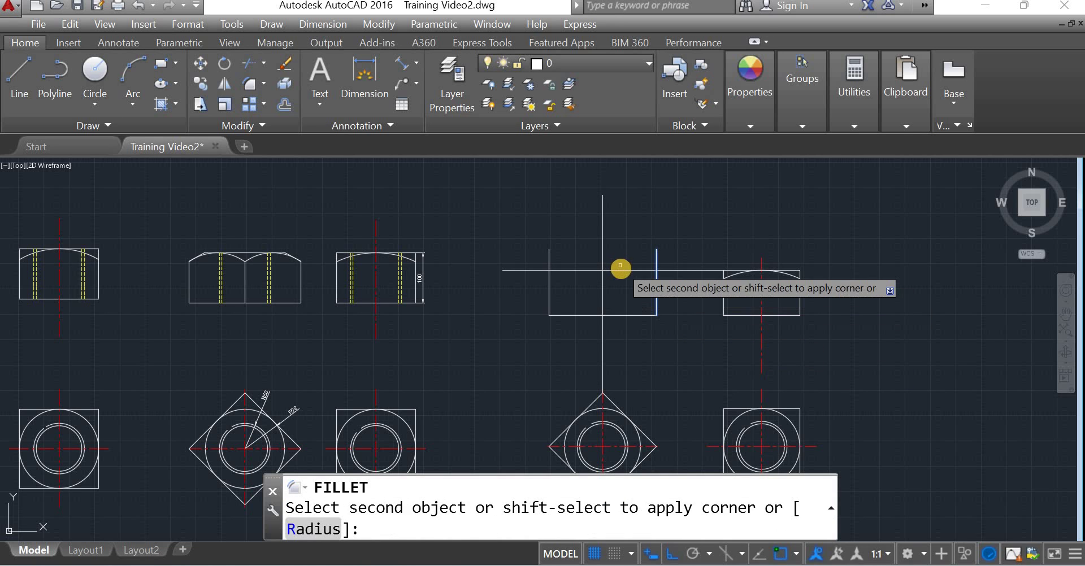
left_click(621, 270)
key("Escape")
Fillet the upper horizontal line and the left projection line with radius 0 to close the rectangle's top-left corner
key("Return")
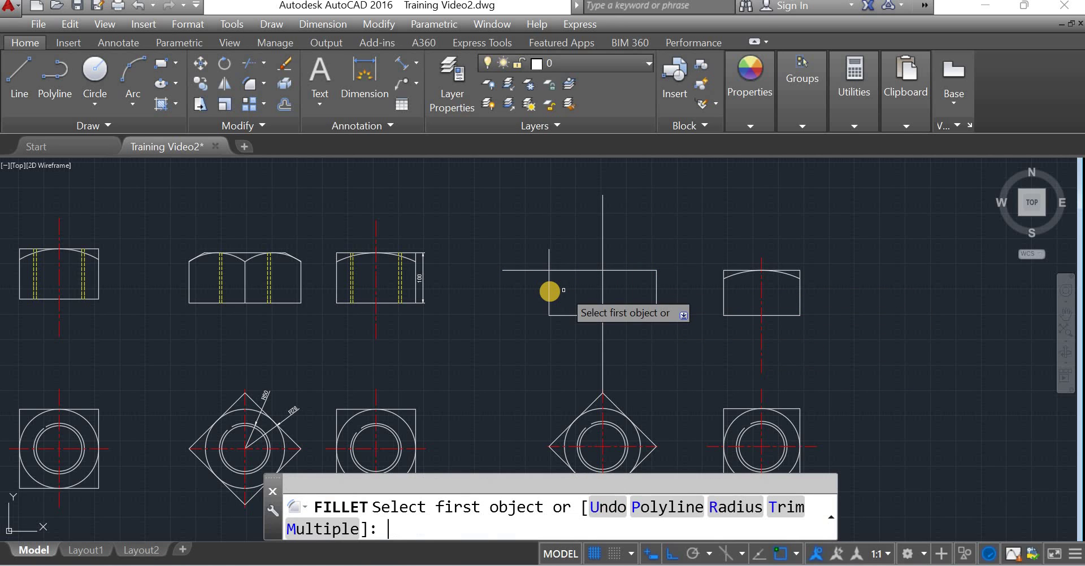
left_click(563, 274)
left_click(591, 315)
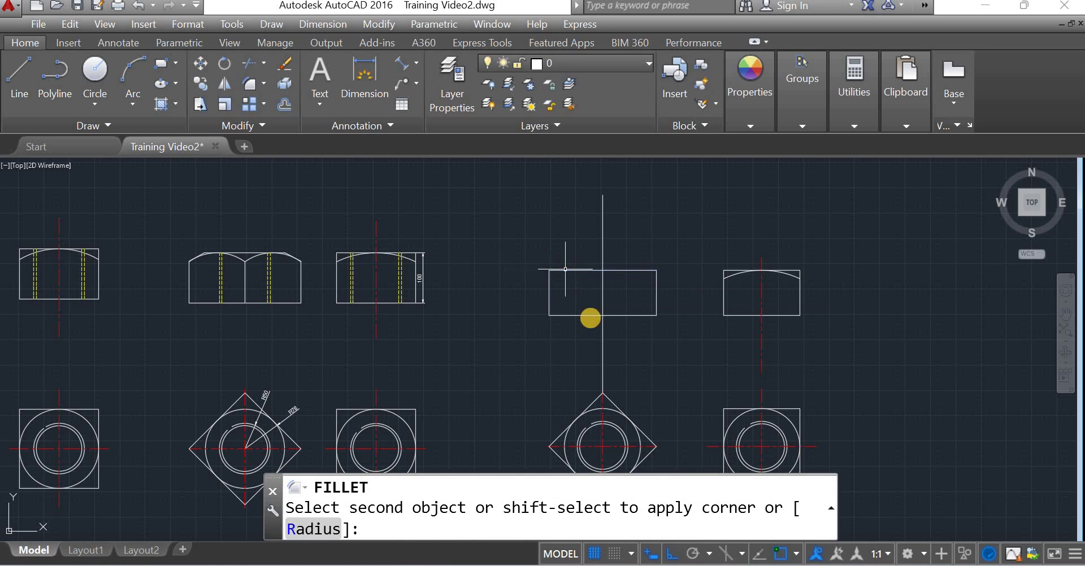
key("Return")
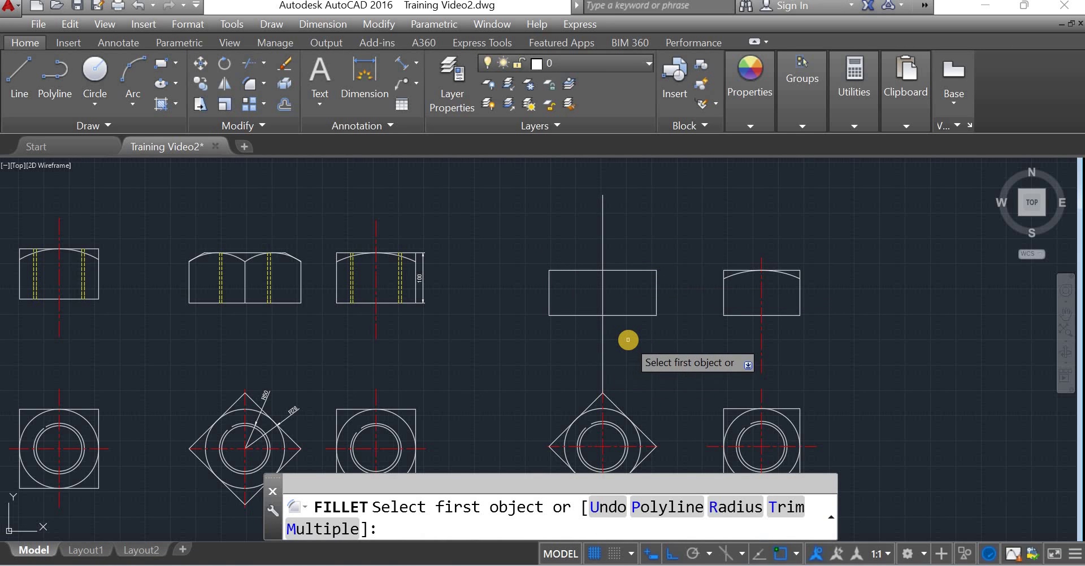
key("Escape")
Trim the middle projection line above and below the rectangle, keeping only the segment inside it
type("t")
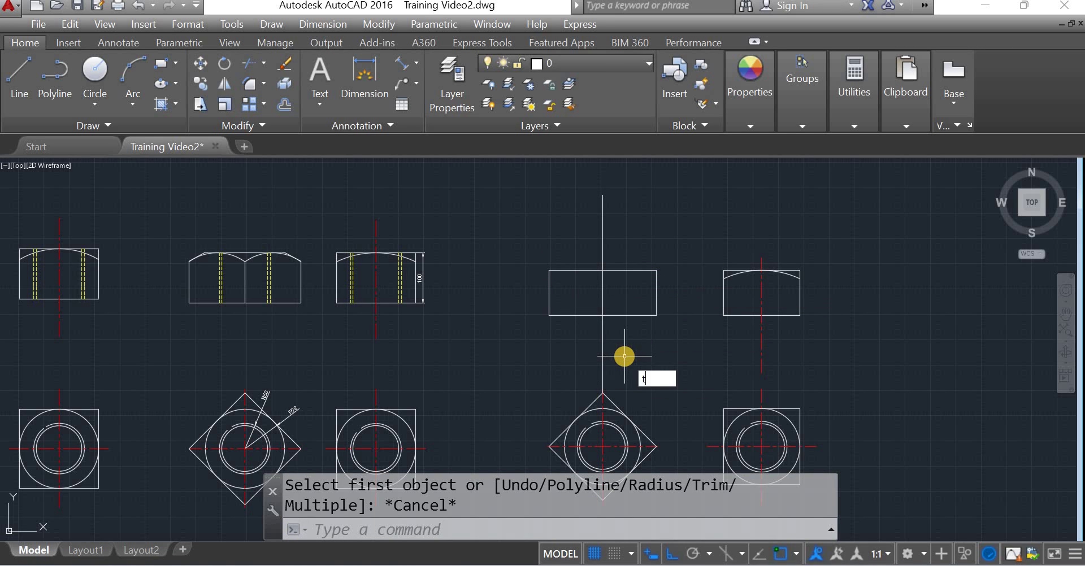
type("r")
key("Return")
key("Return")
left_click(602, 356)
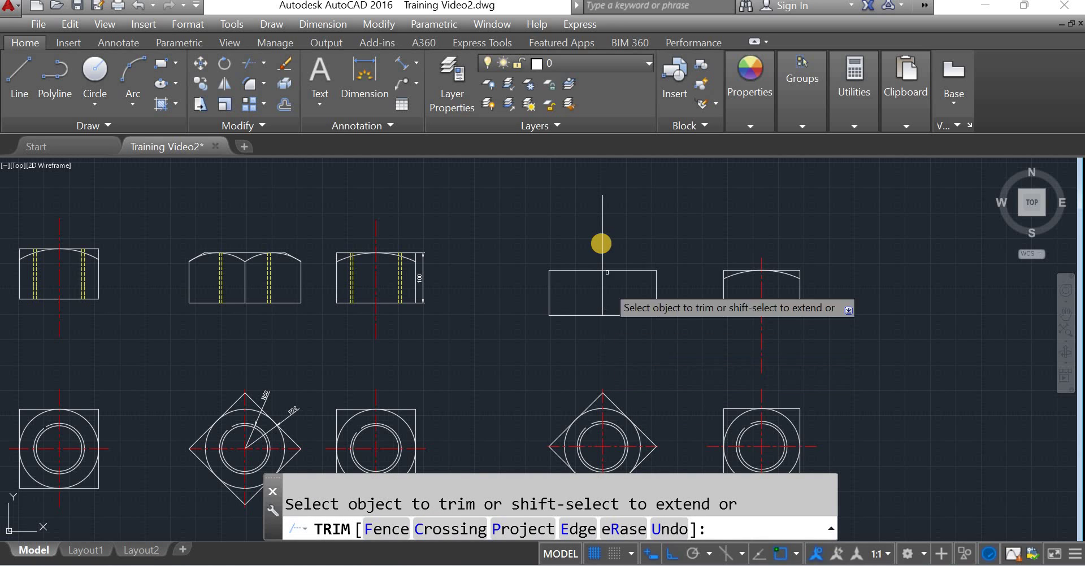
key("Return")
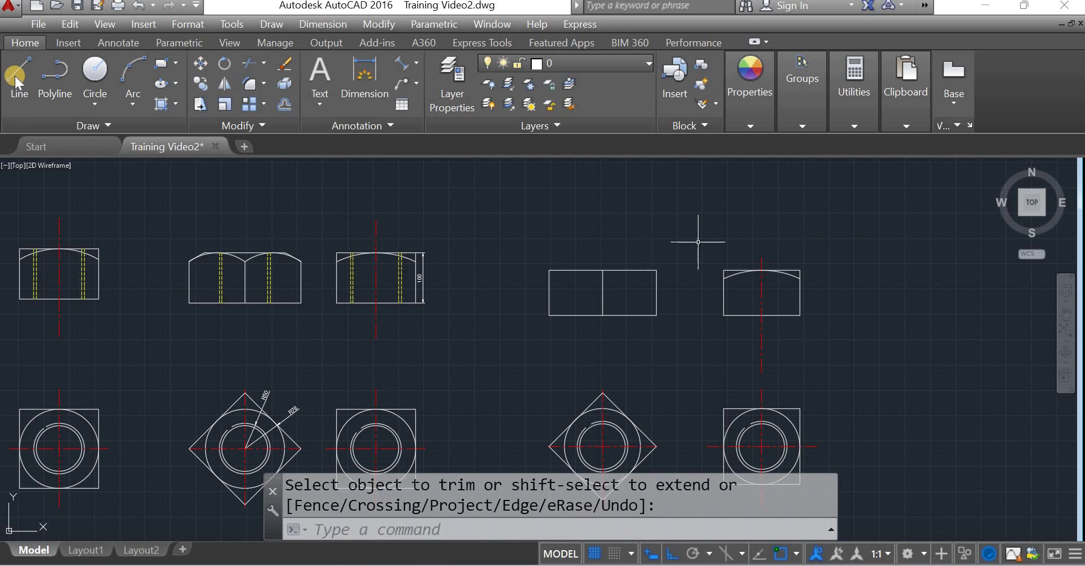
Draw a horizontal line leftward from the left end of the right-hand view's arc, past the two-face rectangle
left_click(723, 278)
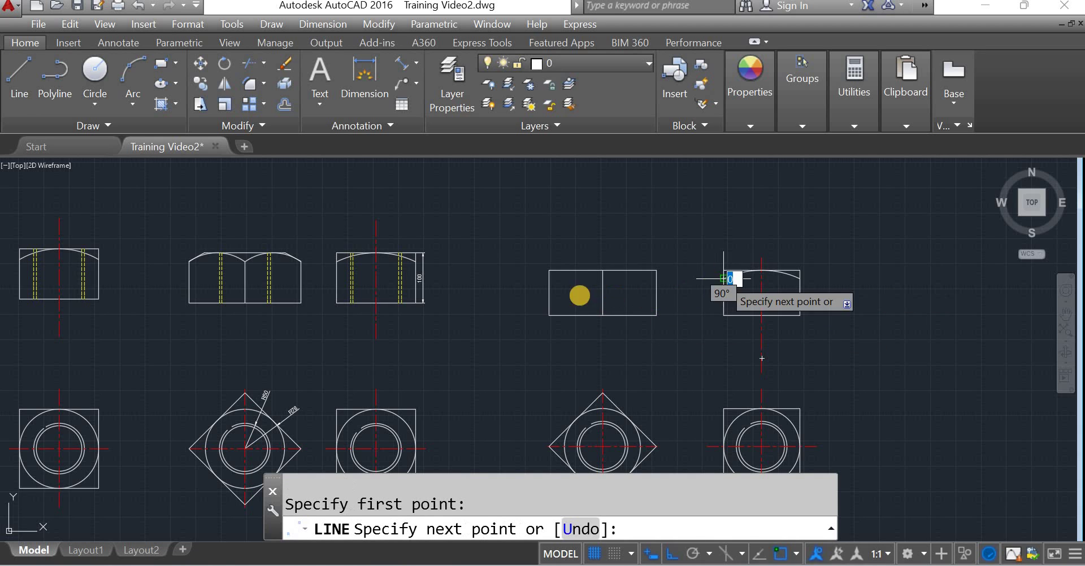
left_click(501, 286)
key("Return")
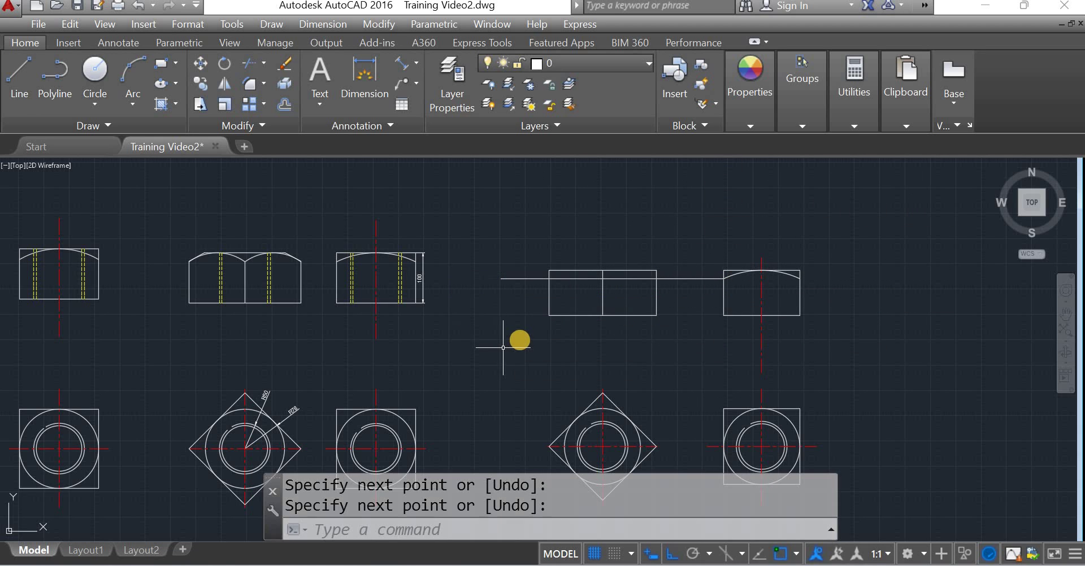
Trim the new horizontal line on both sides of the two-face rectangle, keeping only the portion inside it
type("tr")
key("Return")
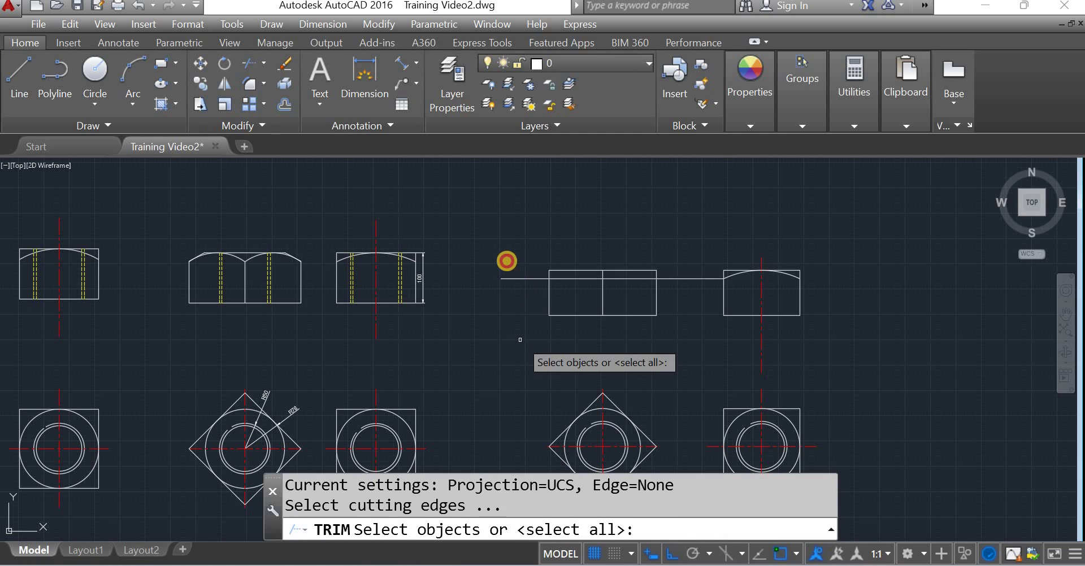
key("Return")
left_click(523, 279)
left_click(682, 267)
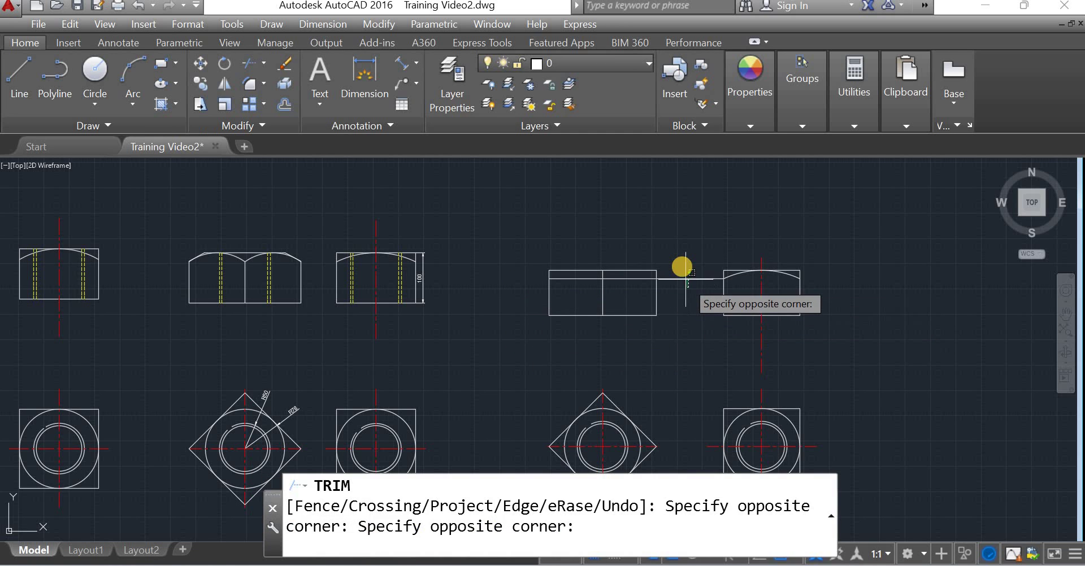
left_click(680, 269)
key("Return")
Draw a horizontal construction line across the right face, from the midpoint of the middle vertical line to the right edge
scroll(552, 259, "up", 4)
key("l")
key("Return")
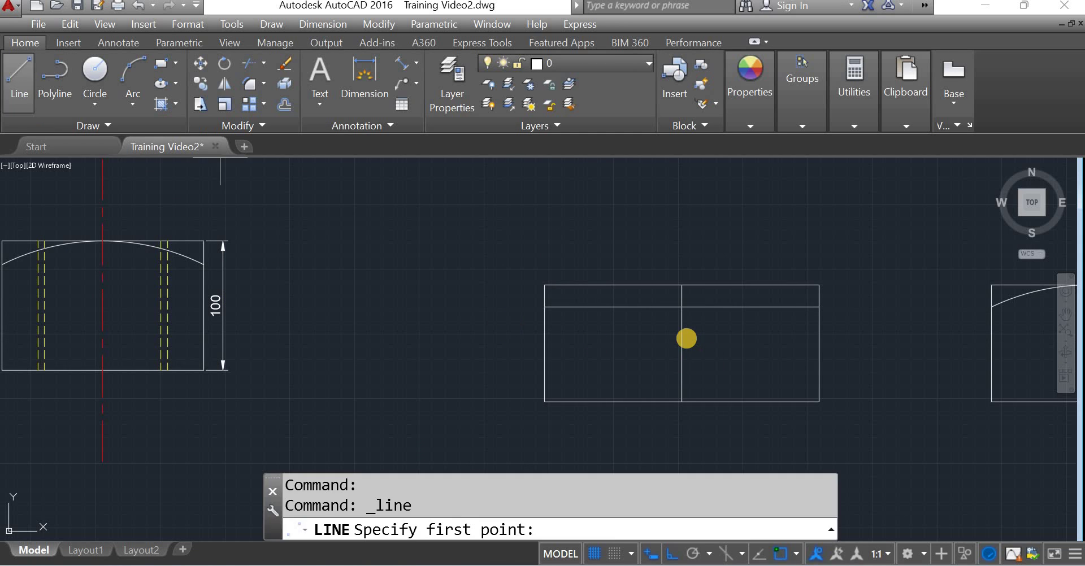
left_click(682, 343)
left_click(818, 343)
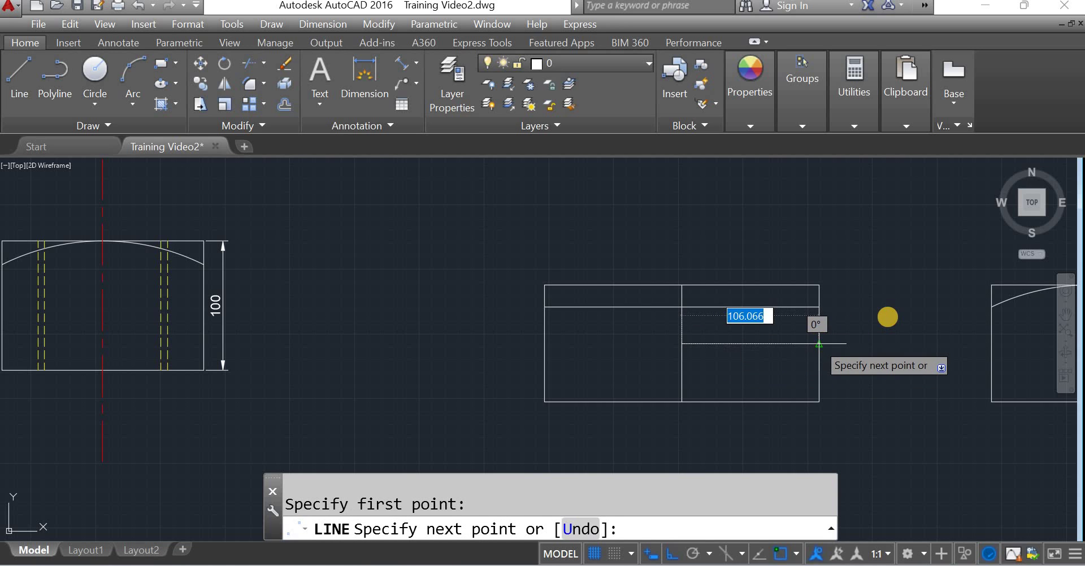
key("Return")
Draw a vertical construction line upward from the midpoint of the right face's horizontal construction line, past the top edge
left_click(19, 73)
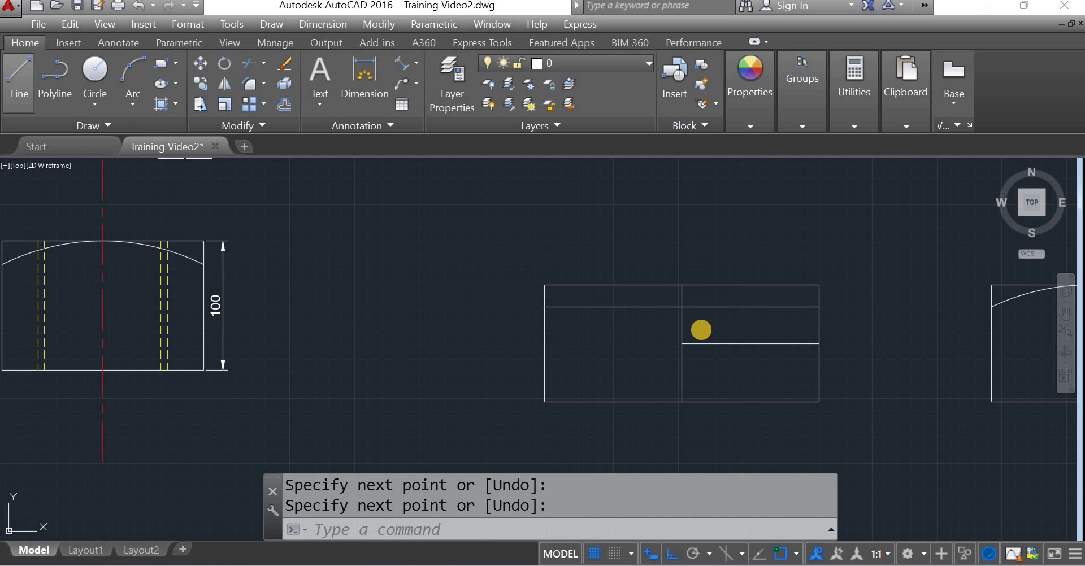
left_click(750, 344)
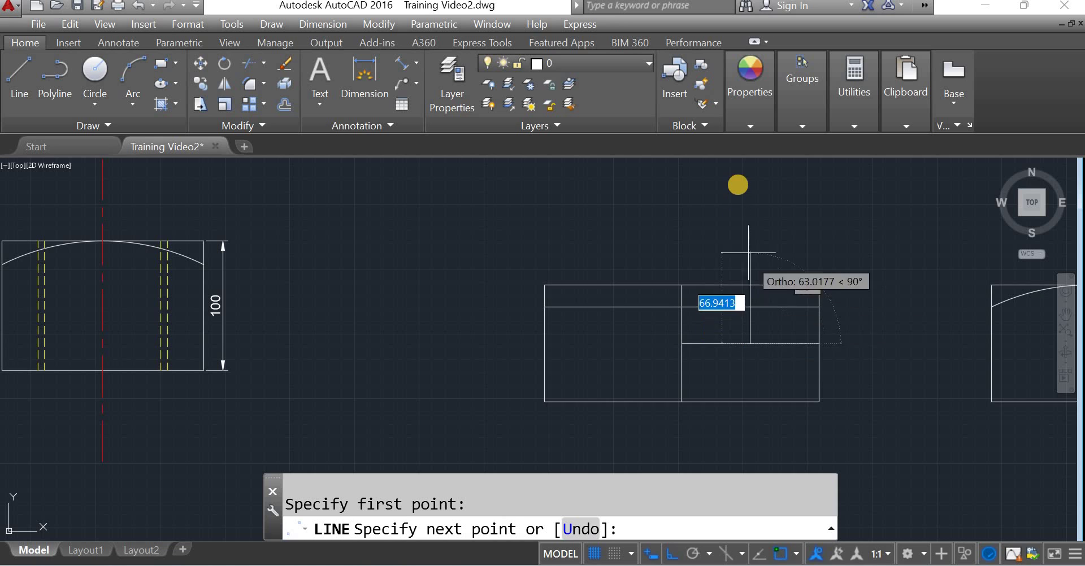
left_click(738, 190)
key("Return")
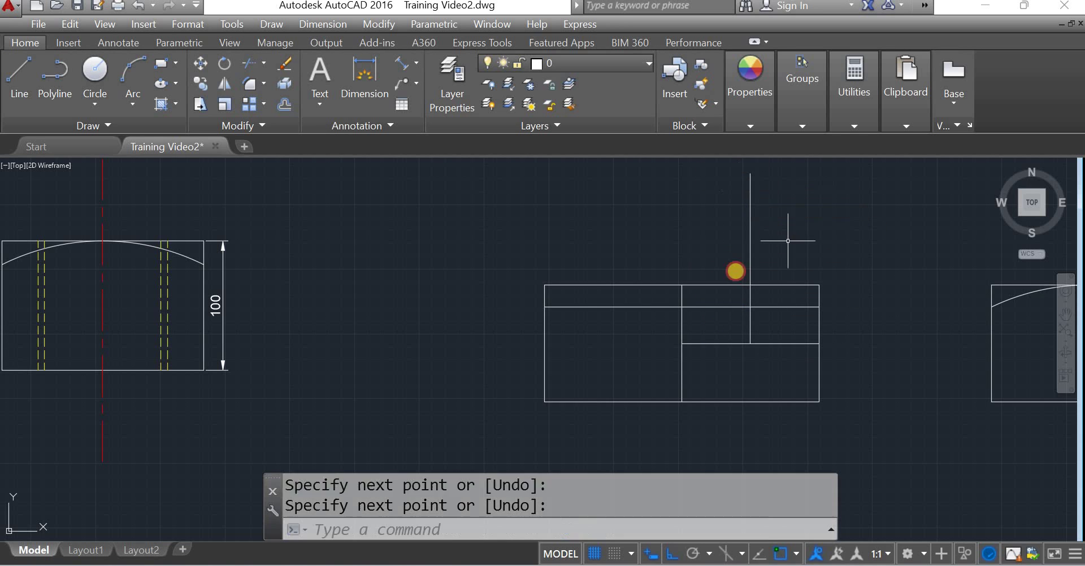
Shift the vertical construction line down to center on the bottom edge, and stretch its upper end above the rectangle's top edge
left_click(748, 260)
left_click(751, 259)
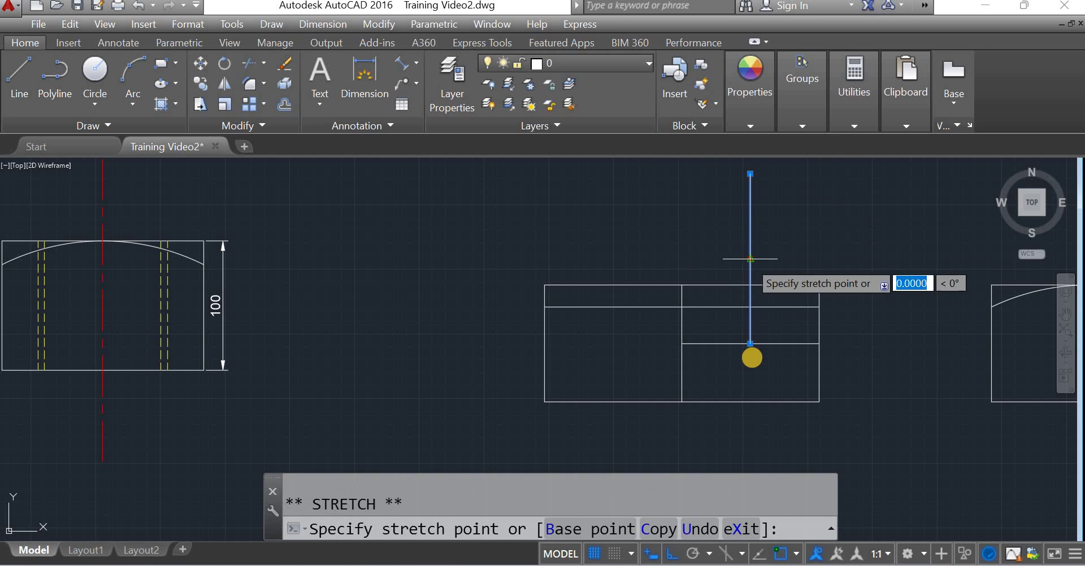
left_click(751, 401)
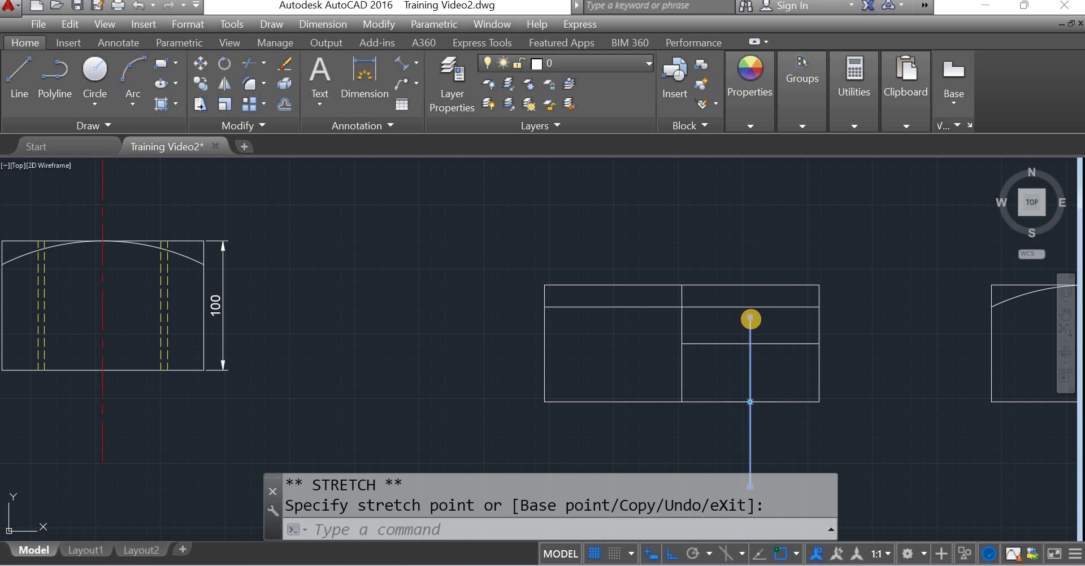
left_click(750, 318)
left_click(749, 257)
left_click(749, 257)
Draw a sloping chord from the trimmed line's right end to the vertical construction line's intersection with the top edge
type("l")
key("space")
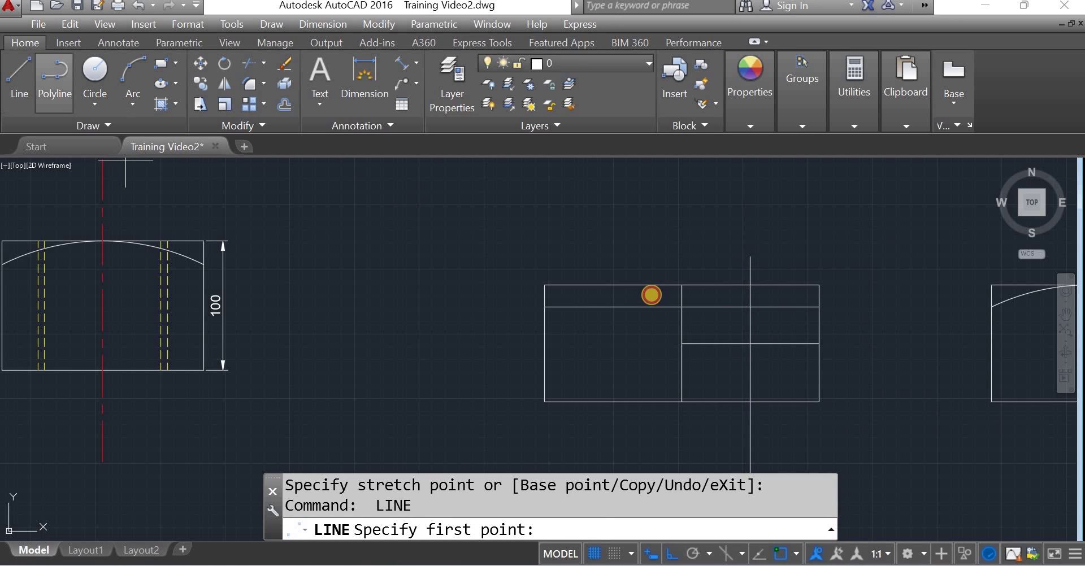
left_click(819, 307)
left_click(750, 285)
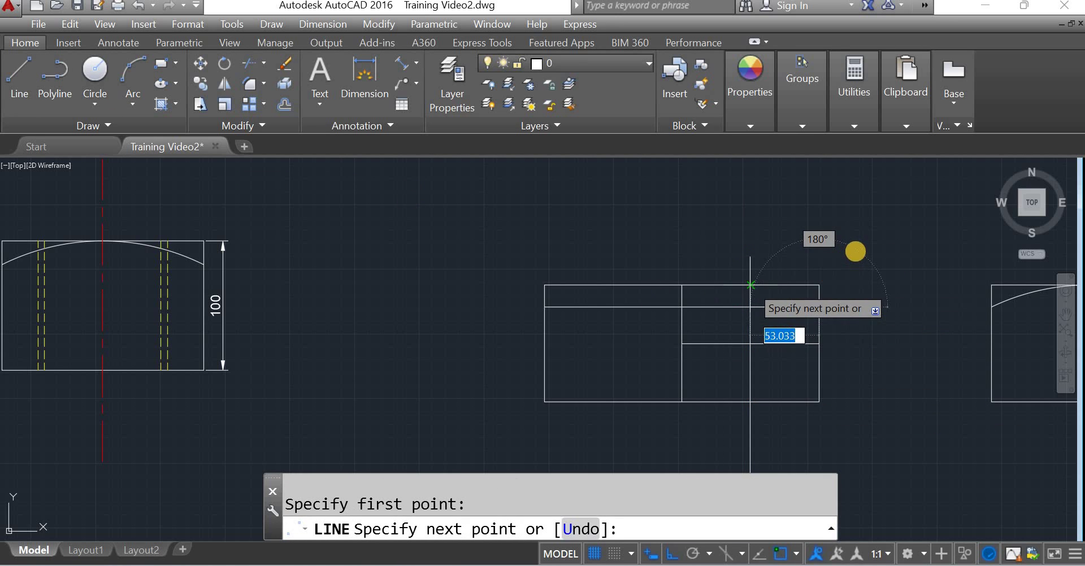
key("space")
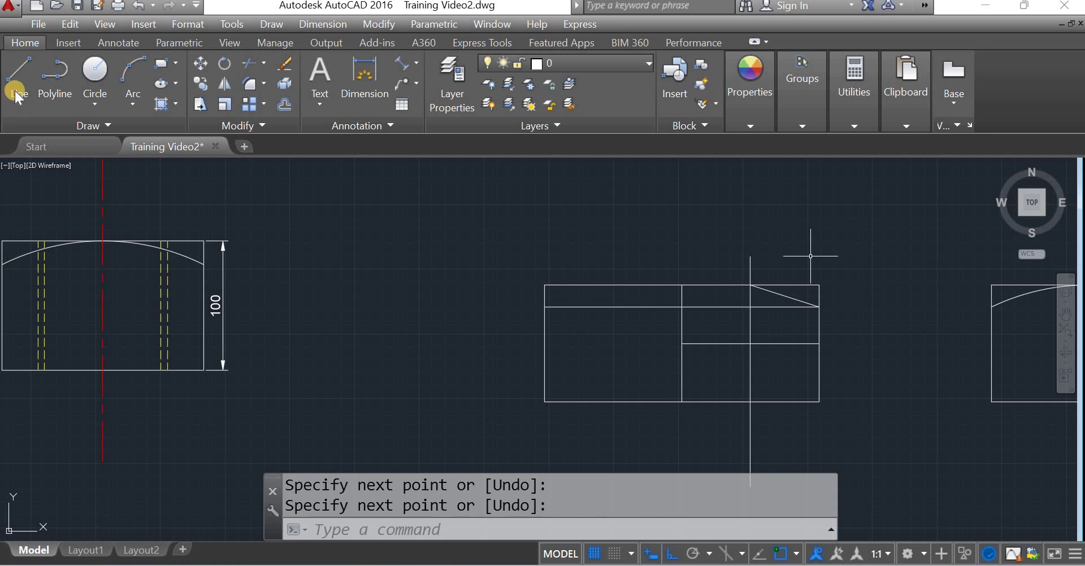
Draw a vertical line about 52.6 units long upward from the midpoint of the sloping chord
left_click(17, 85)
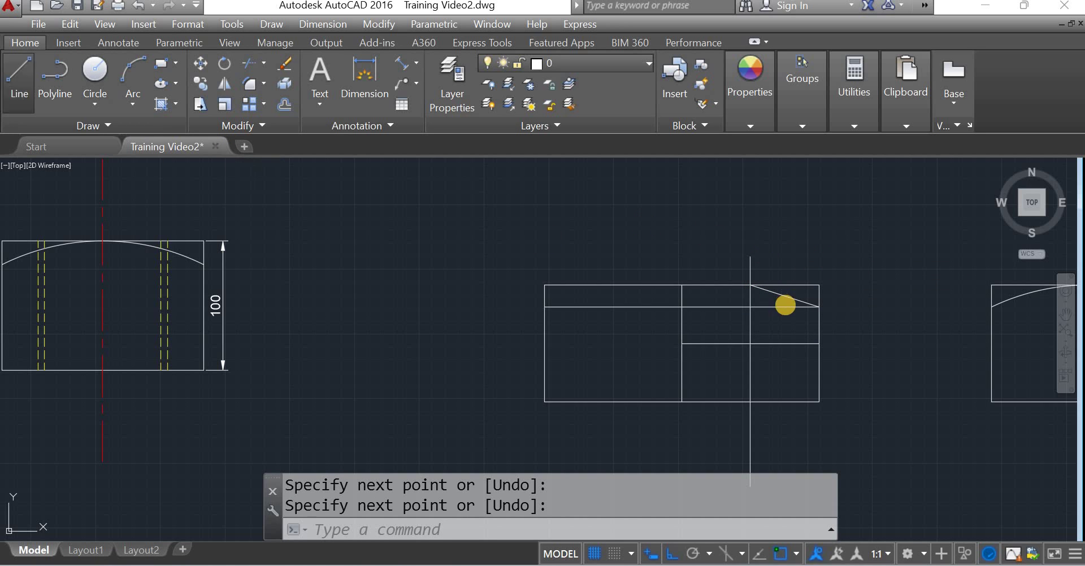
left_click(784, 295)
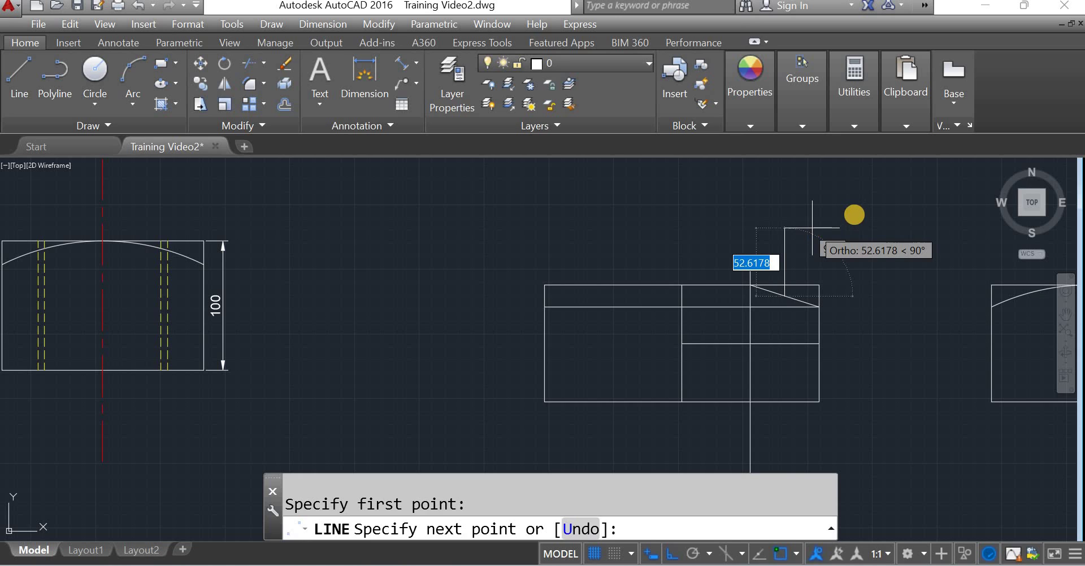
left_click(813, 228)
key("space")
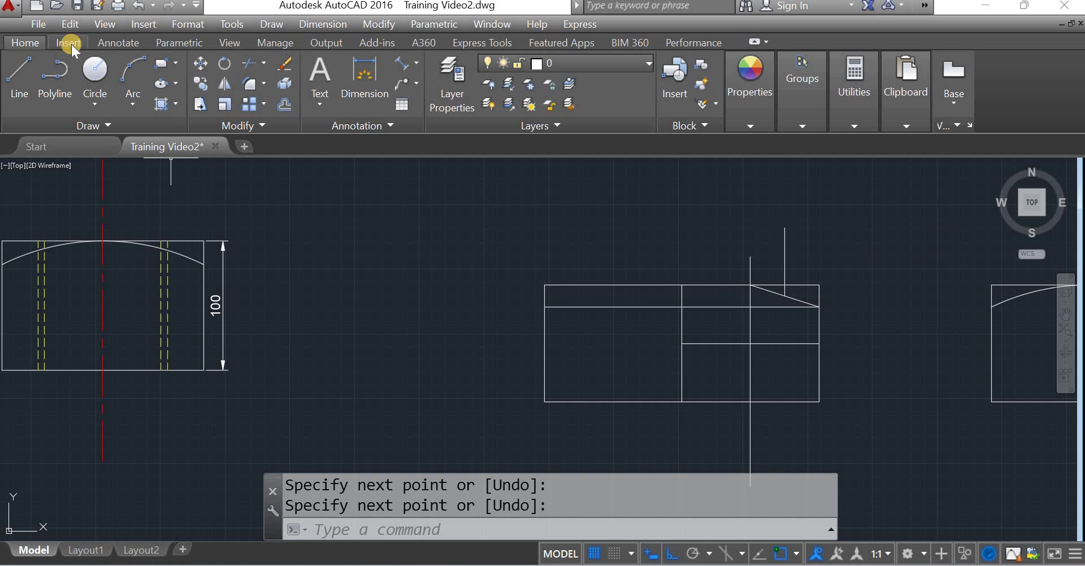
Apply a perpendicular constraint between the sloping chord and the short line rising from it
left_click(176, 41)
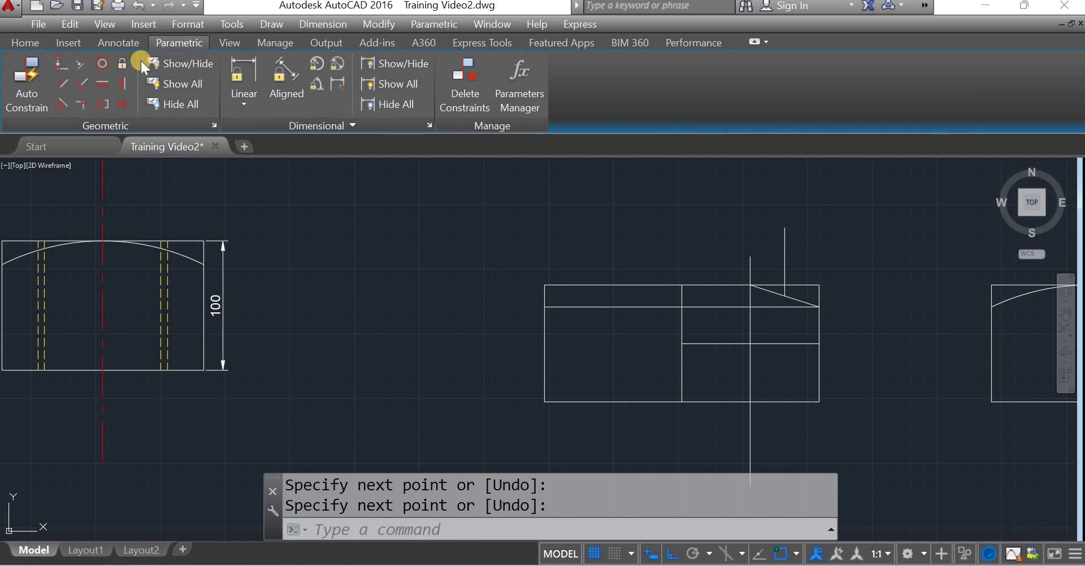
left_click(77, 85)
left_click(775, 294)
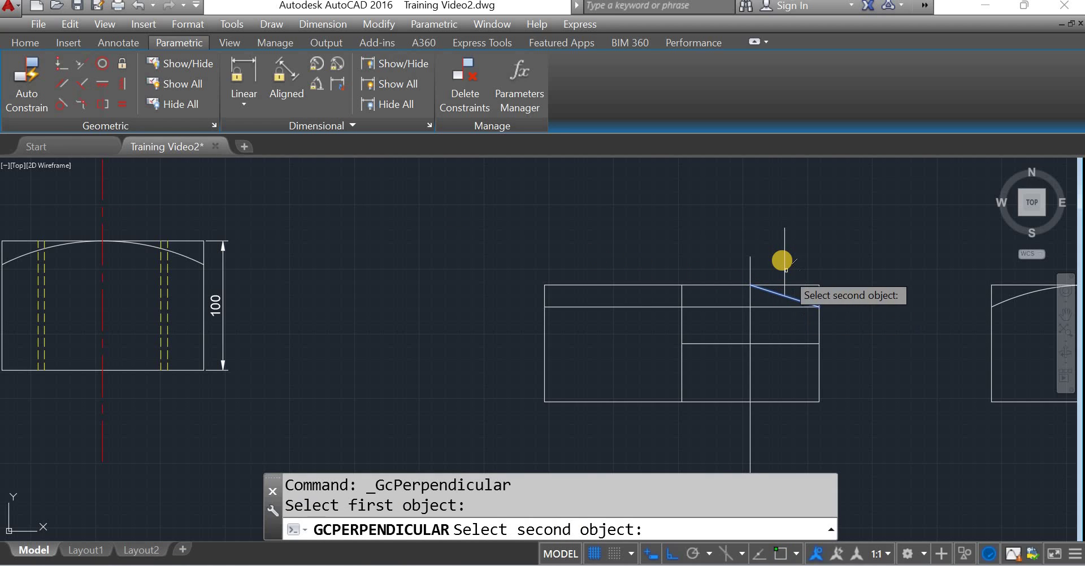
left_click(784, 258)
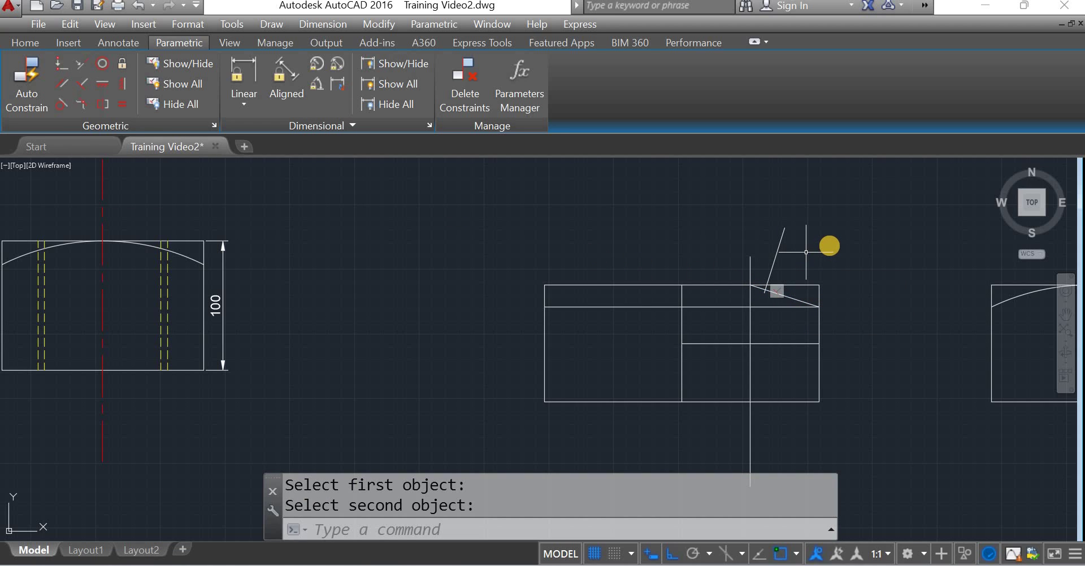
key("Return")
key("Escape")
Move the perpendicular line by its lower end to the midpoint of the sloping chord
left_click(772, 291)
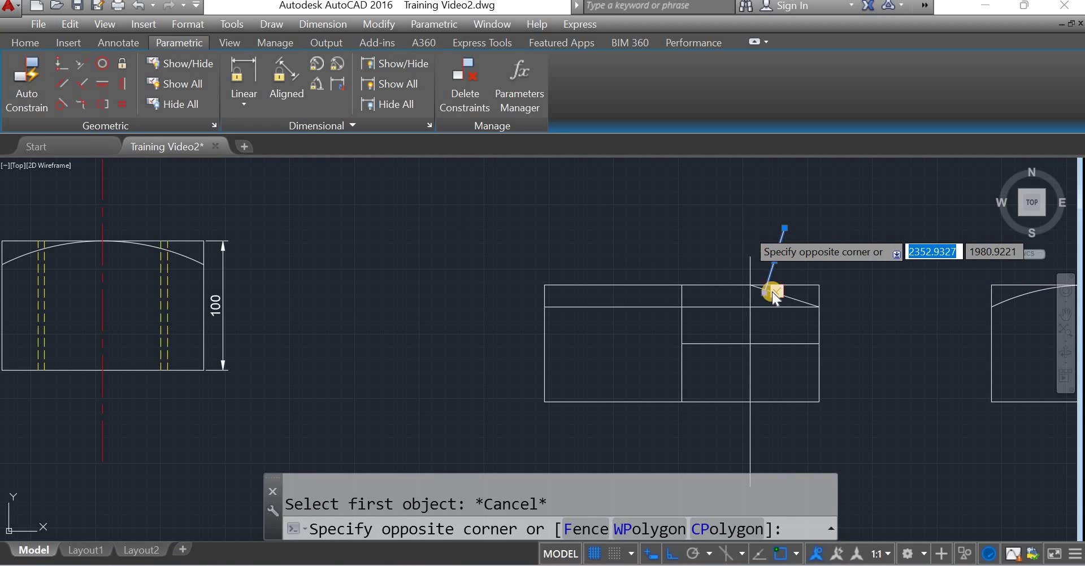
left_click(762, 316)
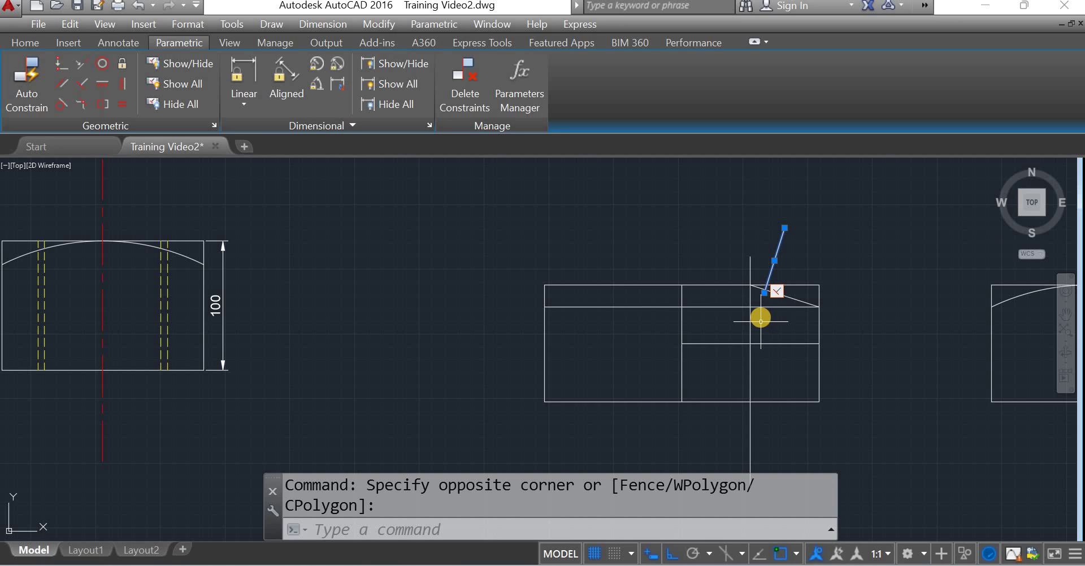
type("m")
key("Return")
left_click(764, 292)
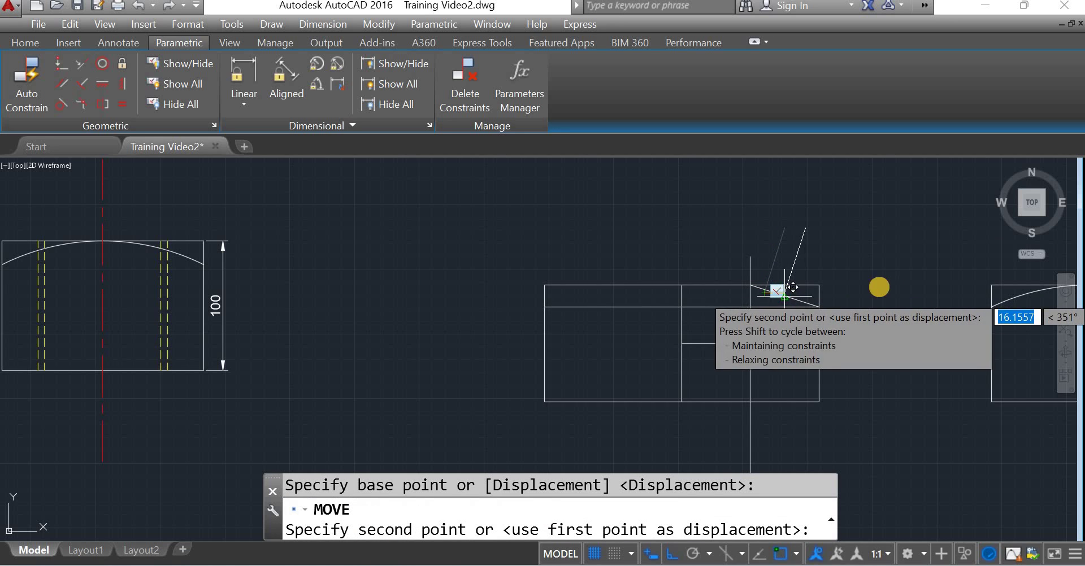
left_click(815, 298)
scroll(826, 294, "up", 4)
left_click(696, 281)
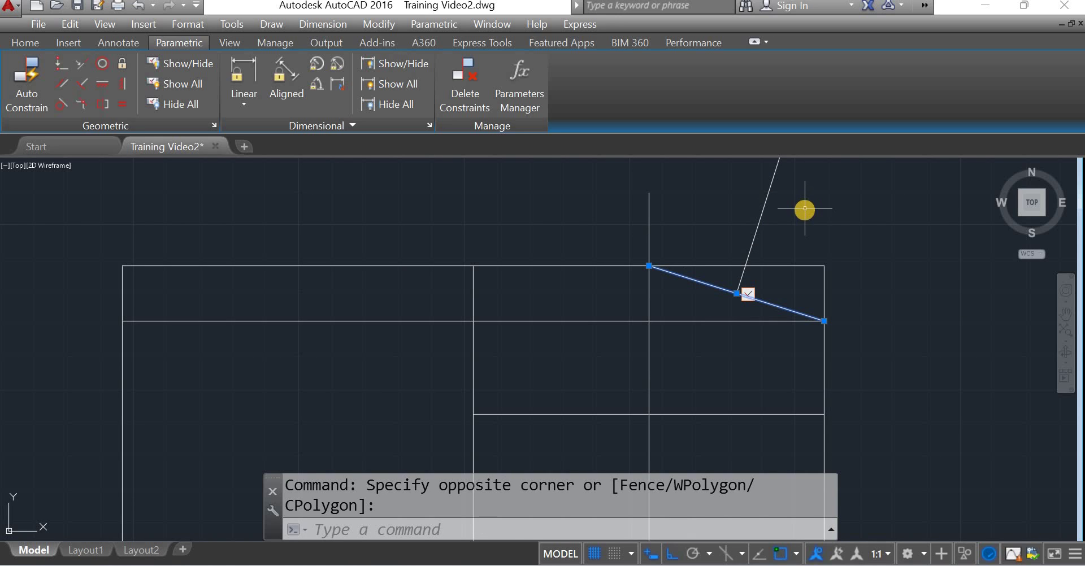
key("Escape")
Extend the perpendicular line's lower end down to the right face's vertical construction line
scroll(715, 403, "down", 2)
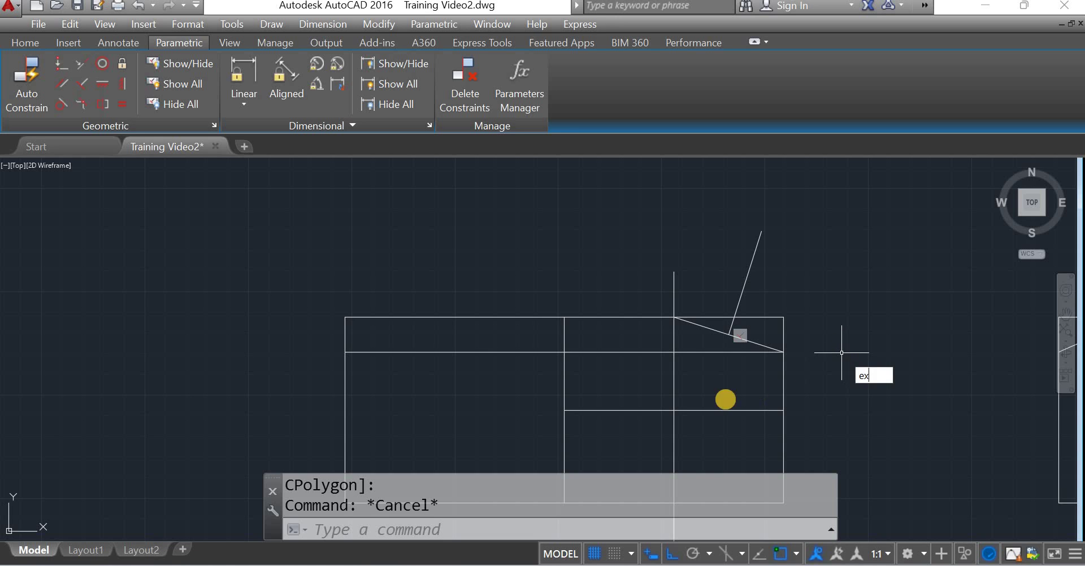
key("Return")
left_click(673, 402)
key("Return")
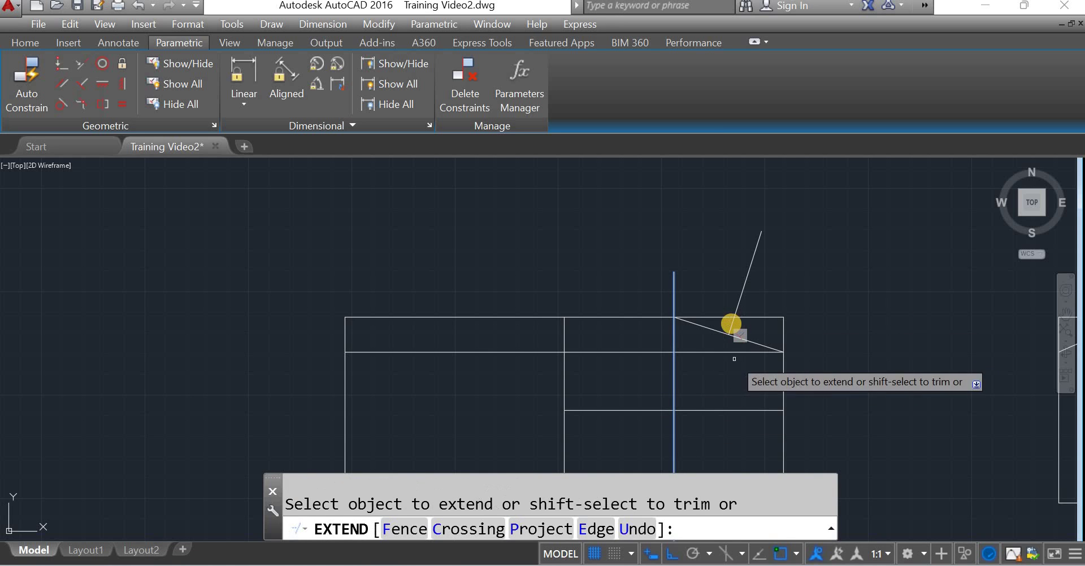
left_click(732, 324)
key("Return")
scroll(900, 315, "down", 3)
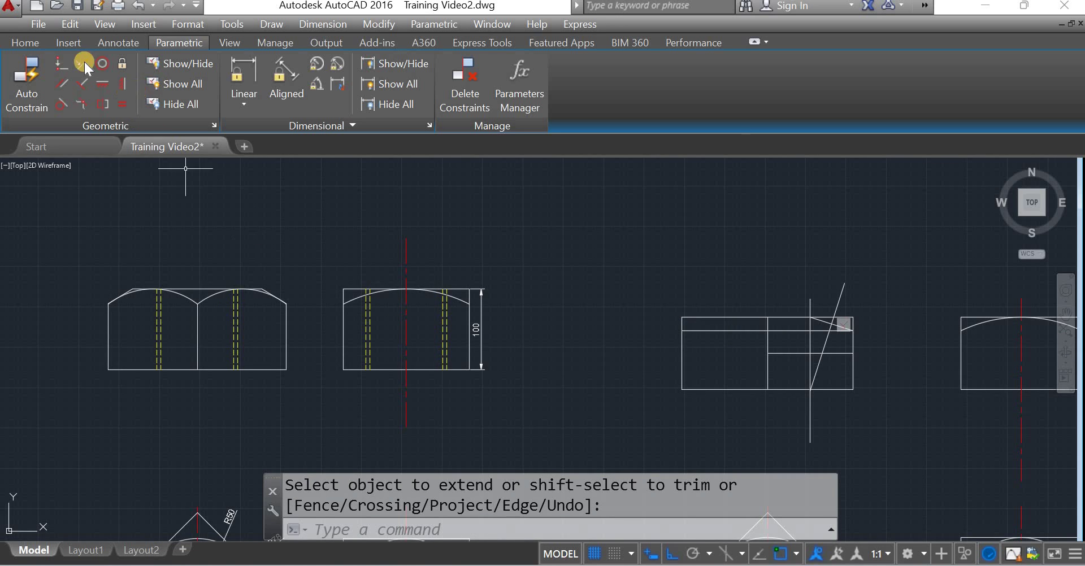
Draw a circle centered where the perpendicular meets the vertical construction line, with its radius reaching the chord's endpoints
left_click(35, 42)
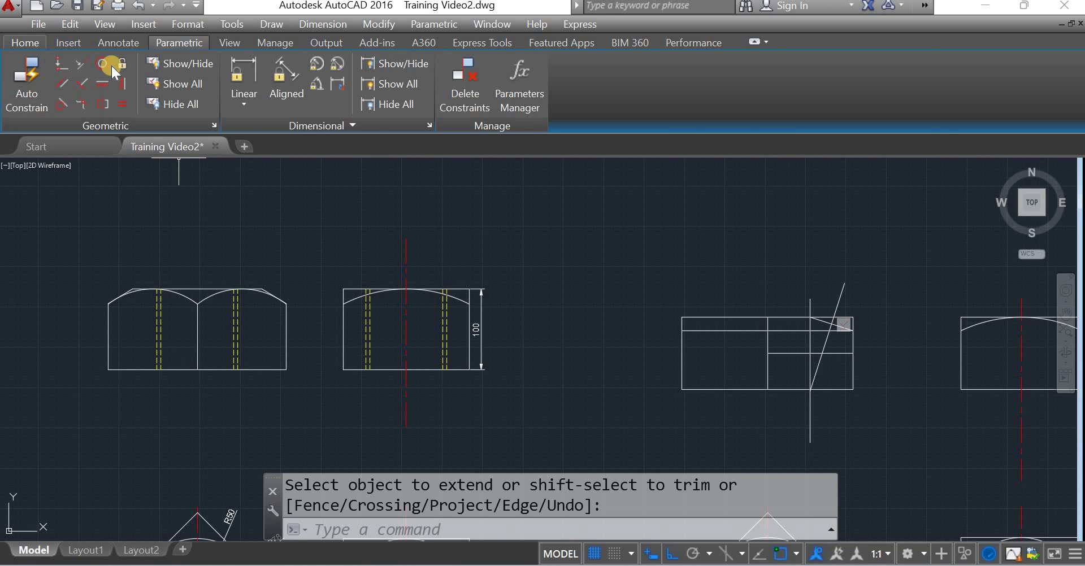
left_click(109, 73)
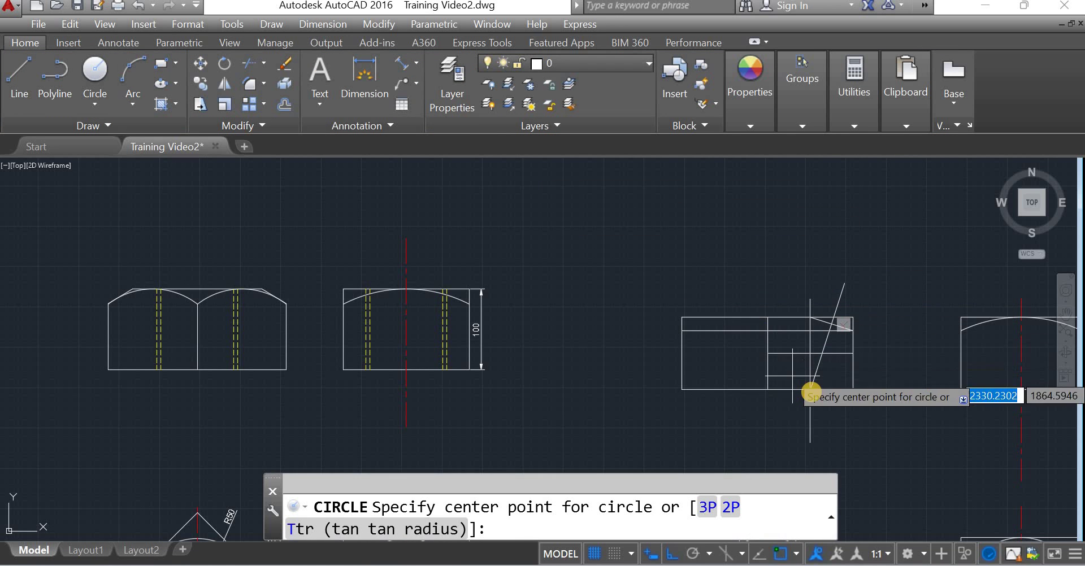
scroll(806, 392, "up", 5)
left_click(786, 393)
scroll(783, 367, "down", 4)
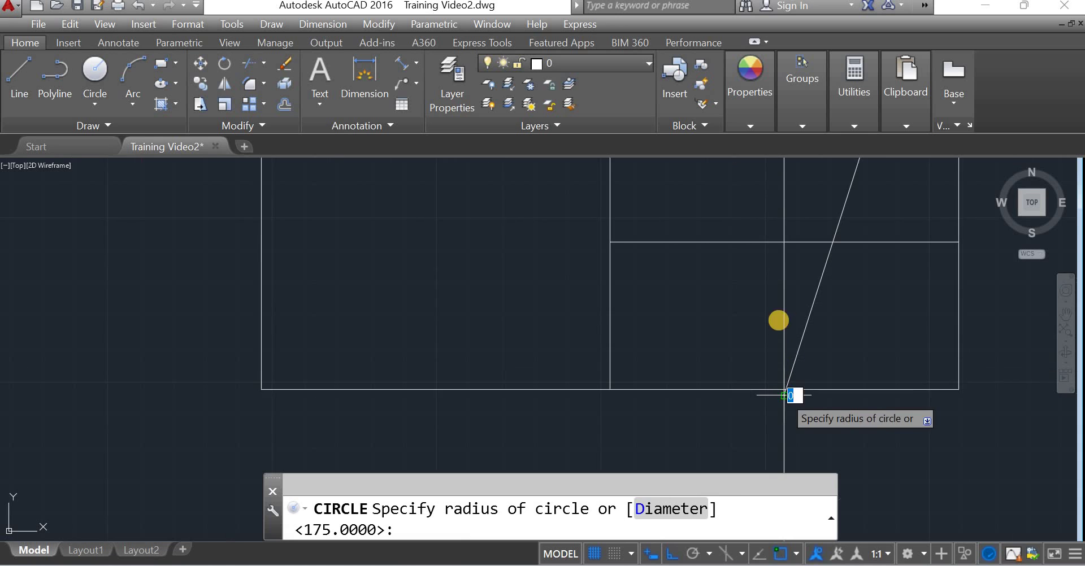
left_click(899, 374)
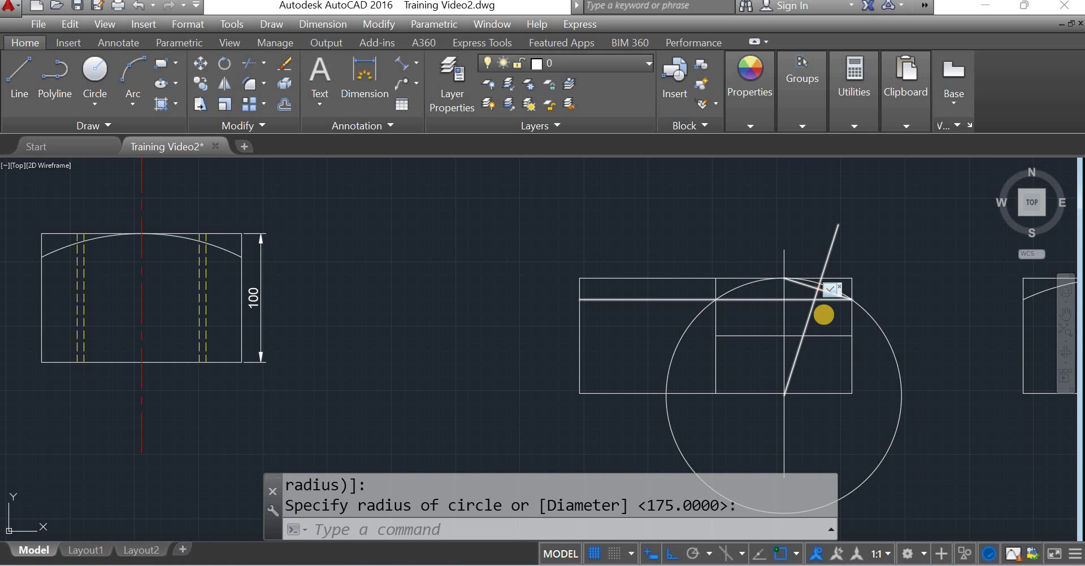
Delete the right face's vertical, horizontal and perpendicular construction lines and the sloping chord, keeping the circle
scroll(827, 286, "up", 2)
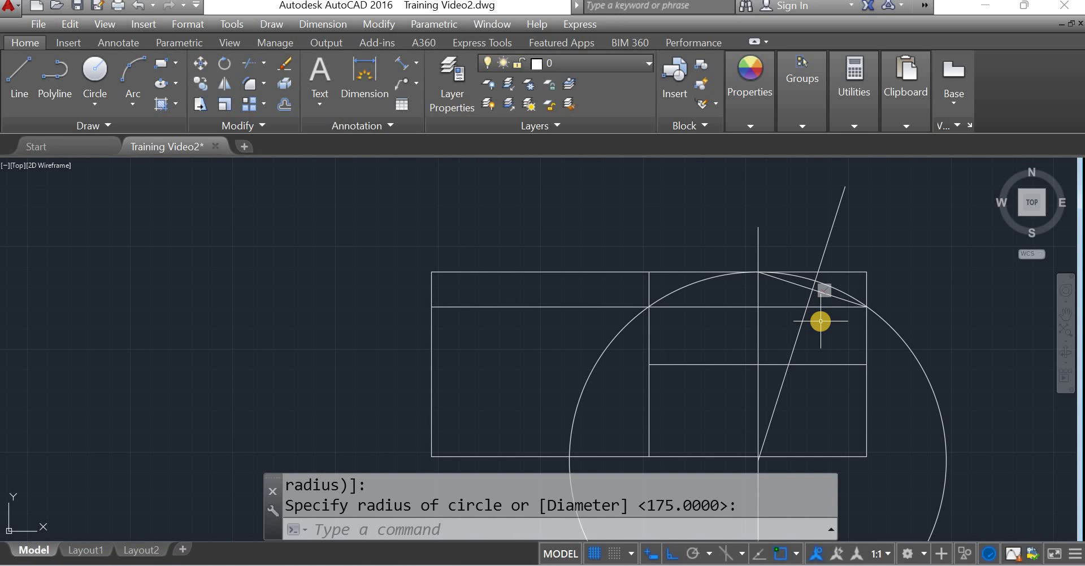
left_click(807, 389)
left_click(752, 357)
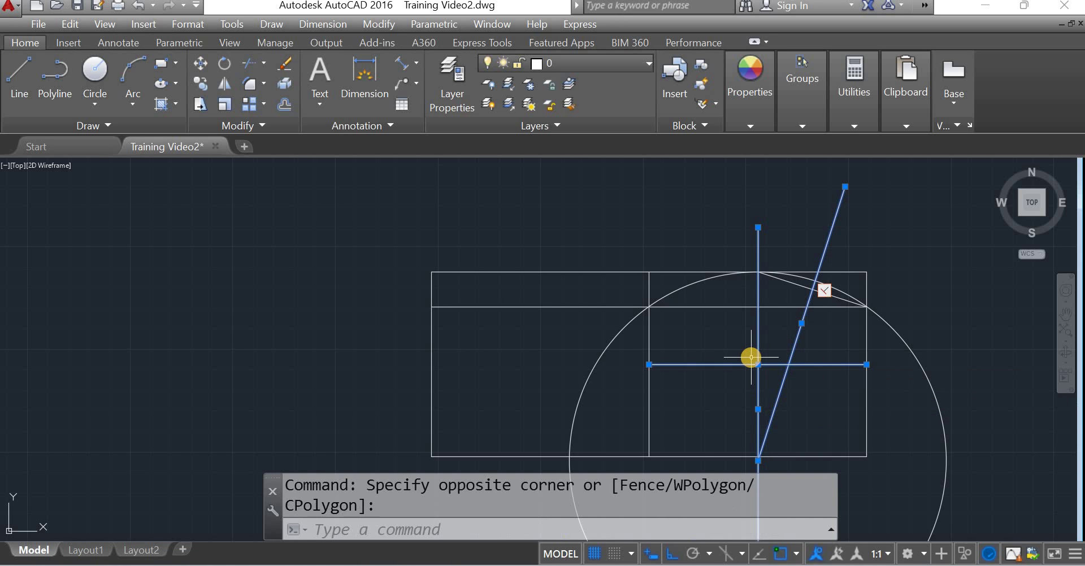
key("Delete")
left_click(783, 291)
key("Delete")
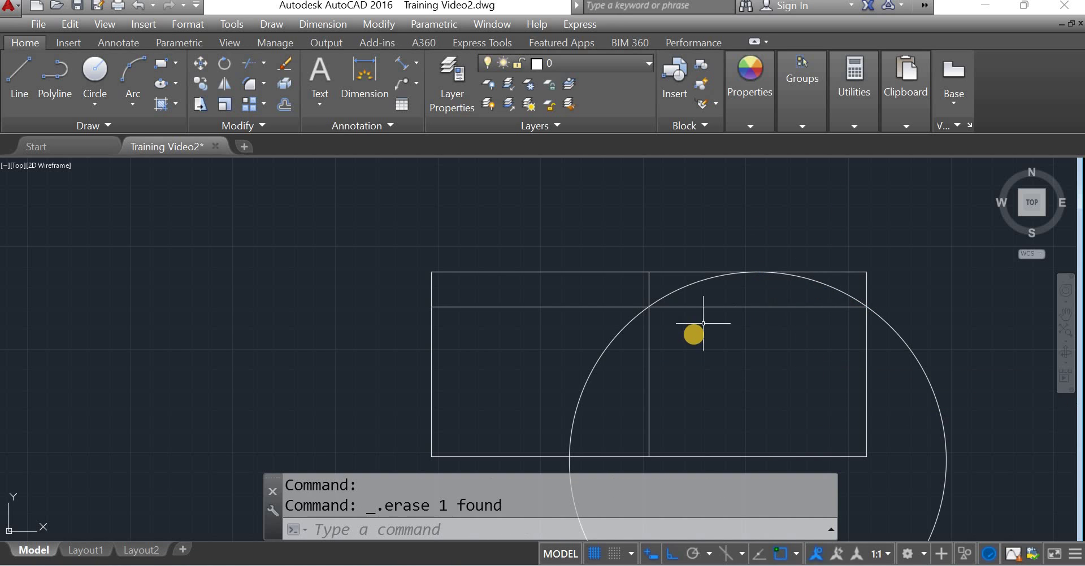
scroll(701, 339, "down", 4)
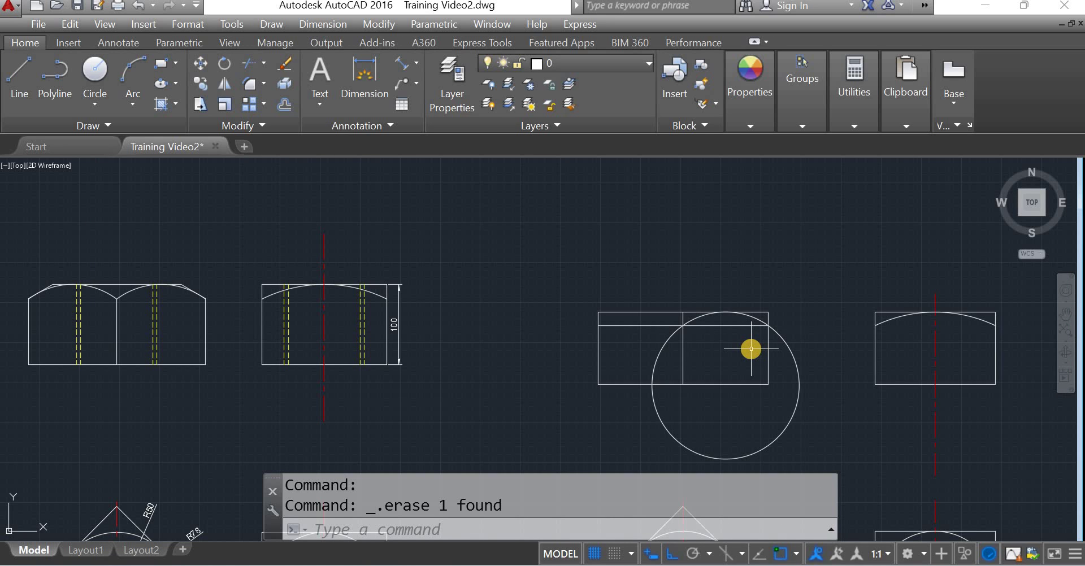
Trim the circle against the right face's two vertical edges, leaving only the arc across the top of the face
key("Return")
left_click(767, 355)
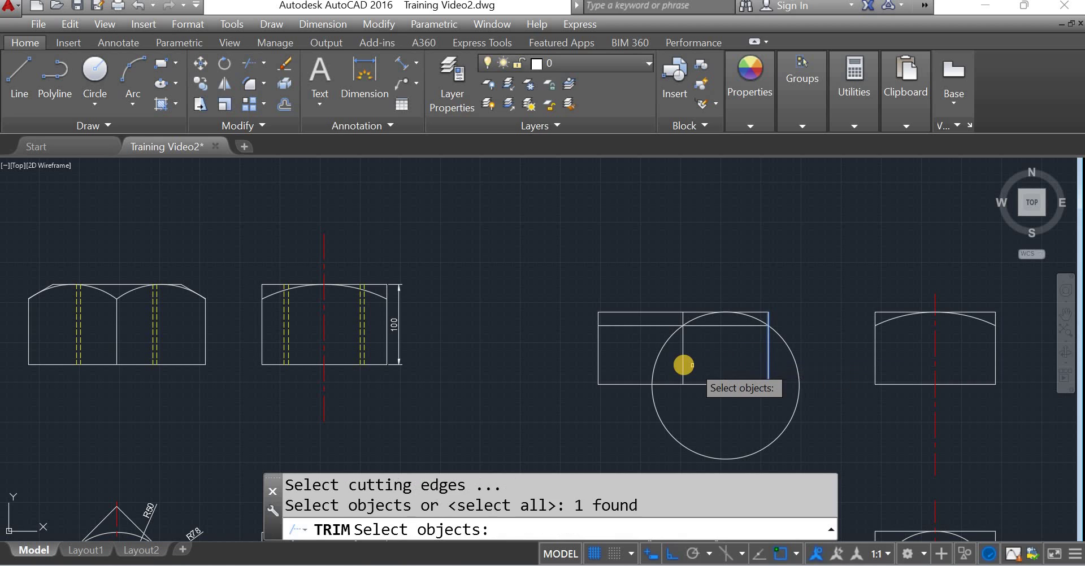
left_click(684, 364)
right_click(659, 440)
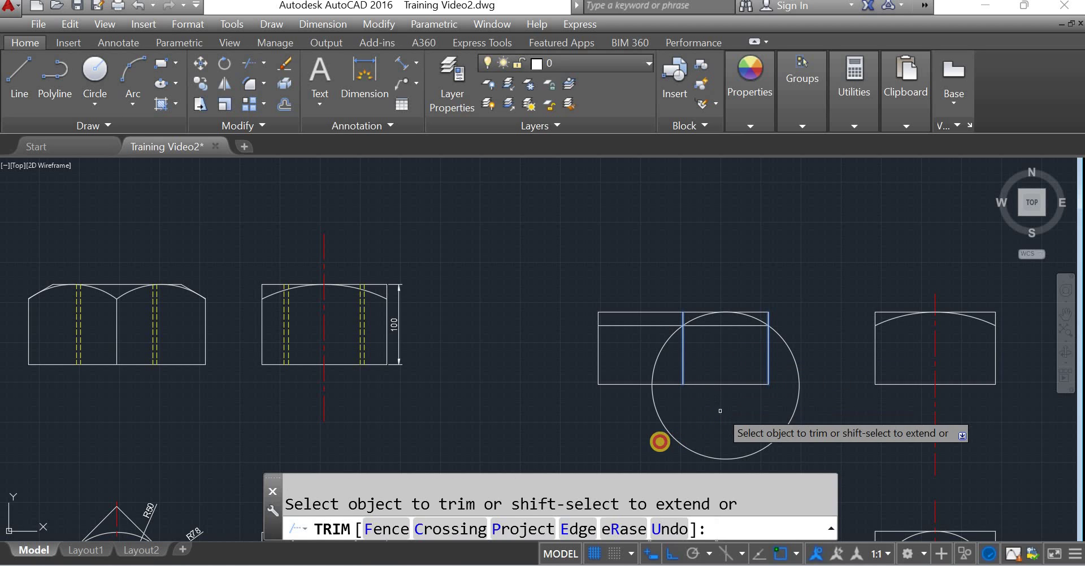
left_click(696, 439)
left_click(608, 419)
key("Return")
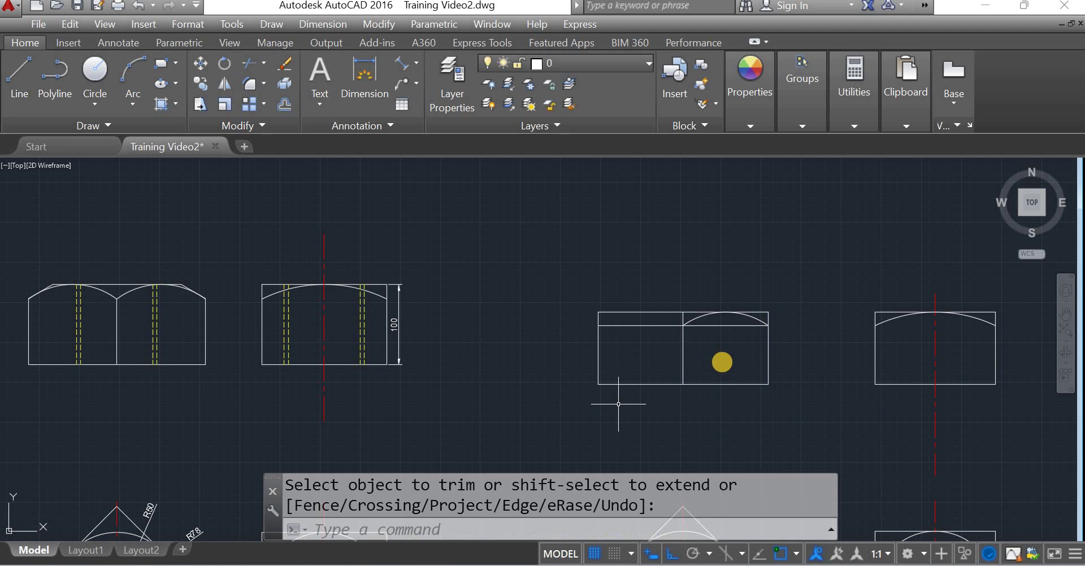
Draw a vertical projection line from the chamfer circle's right quadrant in the rotated plan up past the two-face front view
left_click(18, 74)
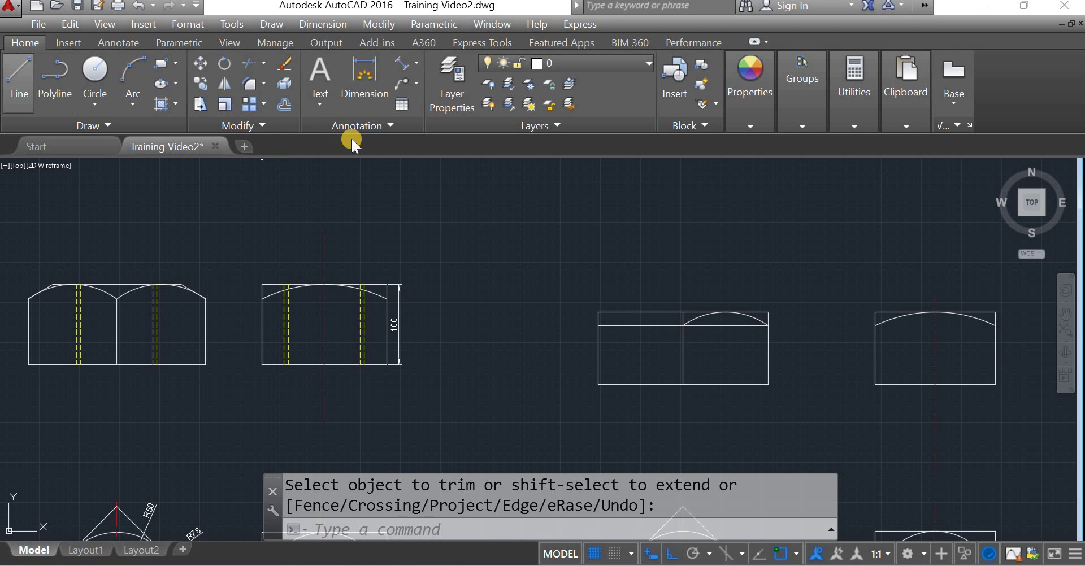
scroll(463, 241, "down", 2)
scroll(588, 382, "up", 2)
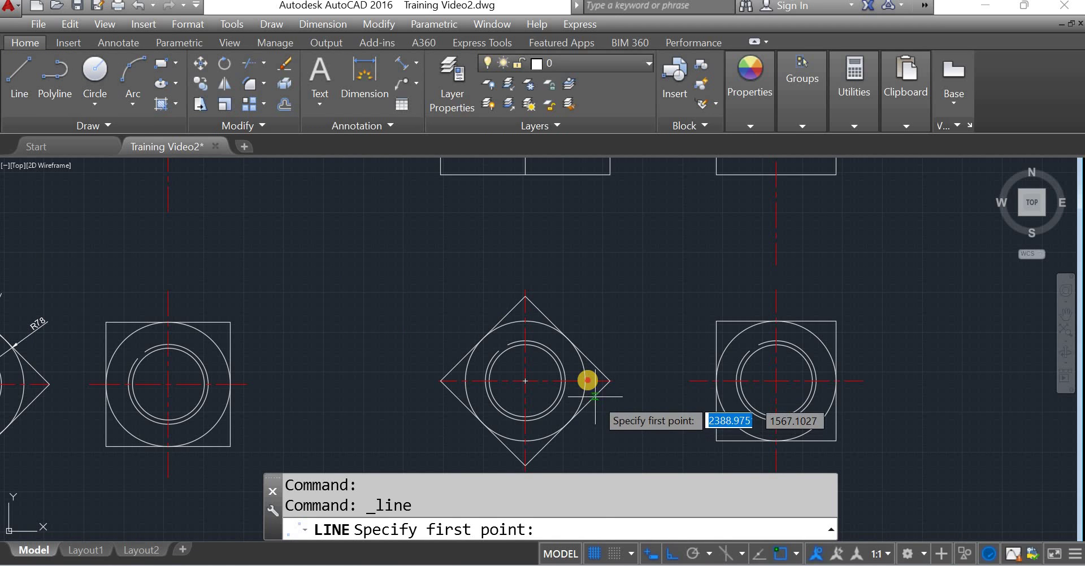
left_click(588, 381)
scroll(588, 381, "down", 4)
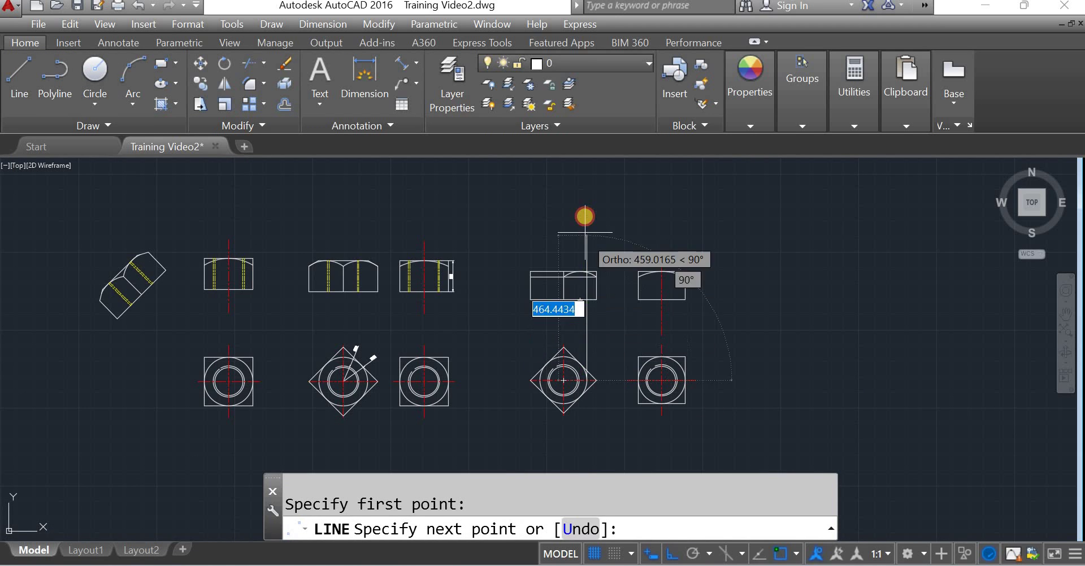
left_click(588, 216)
key("Return")
Draw a sloping line at 150° from the intersection of the projection line and the front view's top edge
scroll(592, 256, "up", 8)
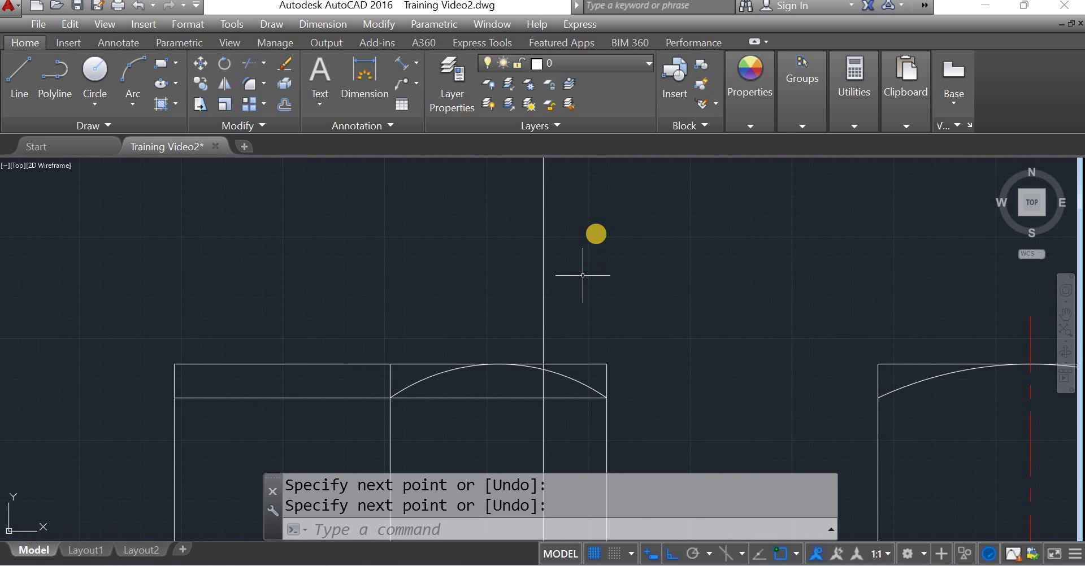
left_click(19, 76)
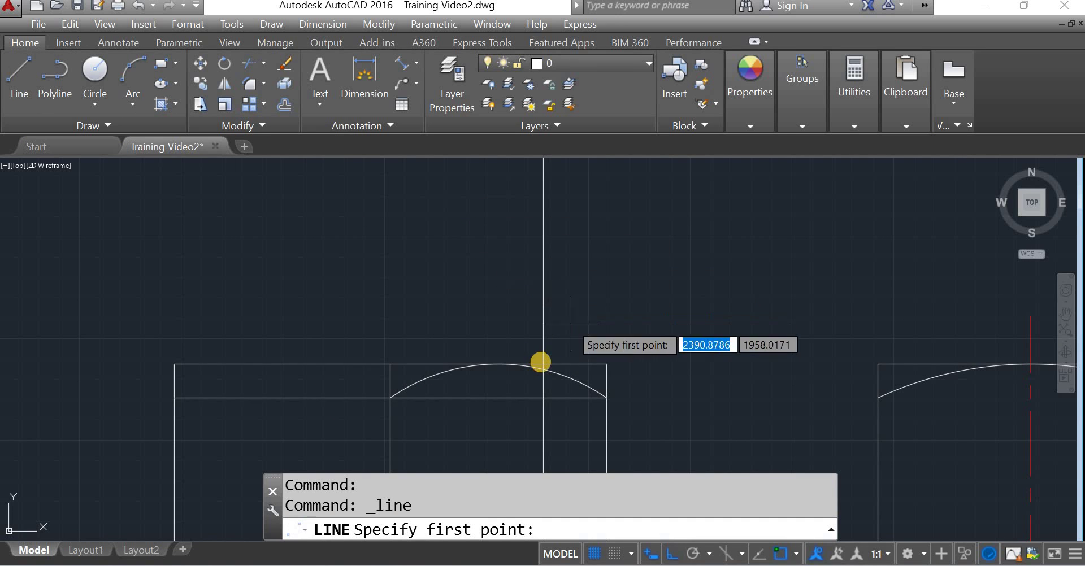
left_click(532, 356)
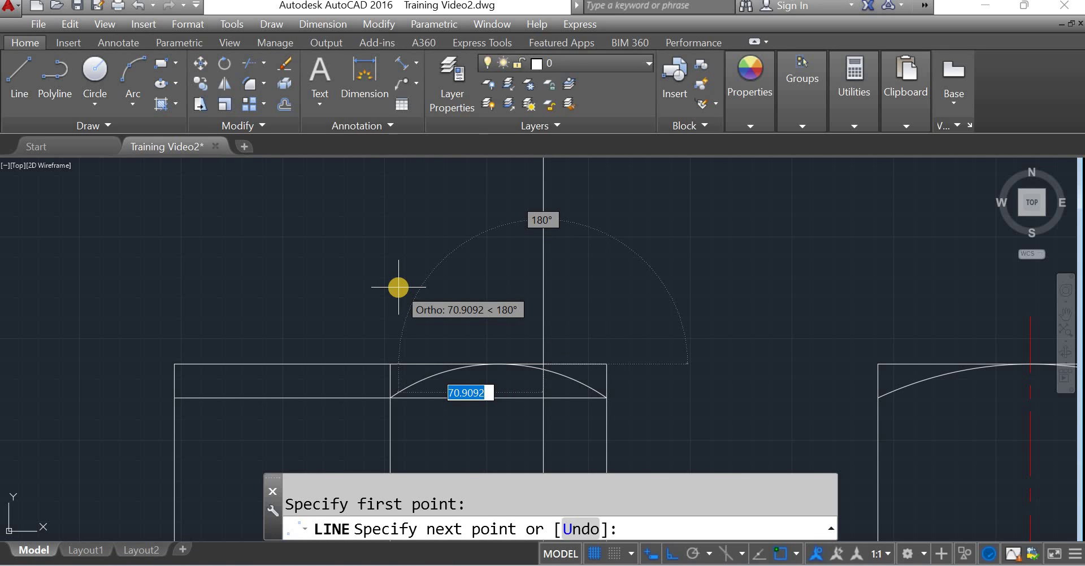
key("F8")
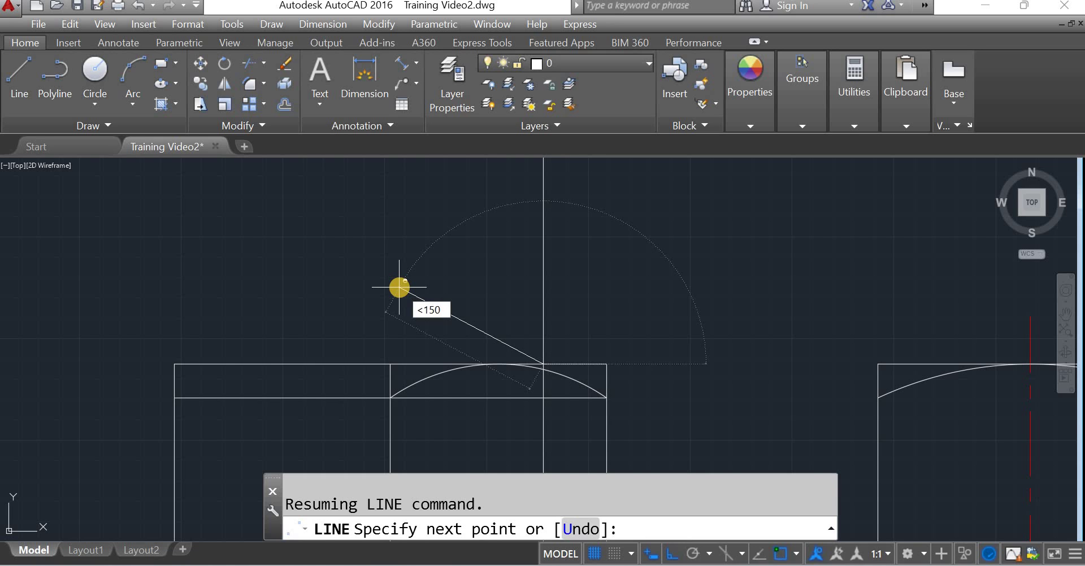
key("Return")
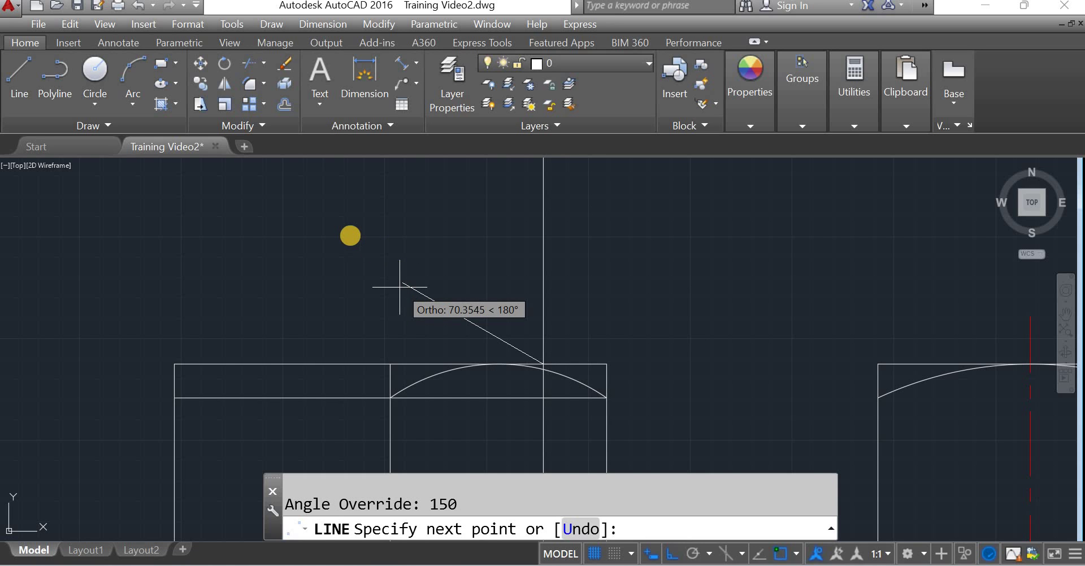
left_click(351, 236)
key("Return")
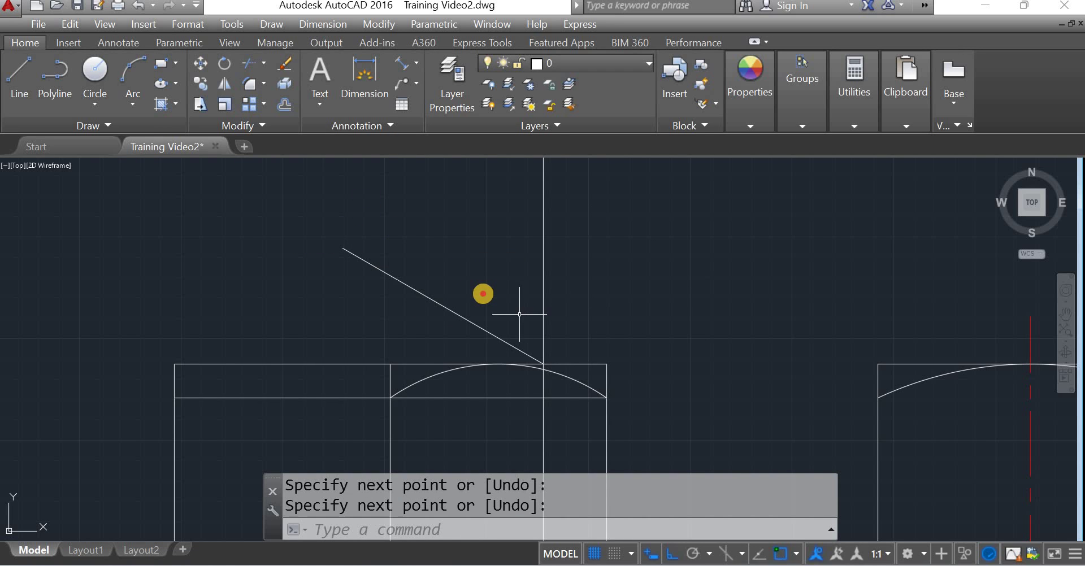
Move the sloping line by its midpoint onto the intersection of the projection line and the top edge
left_click(444, 305)
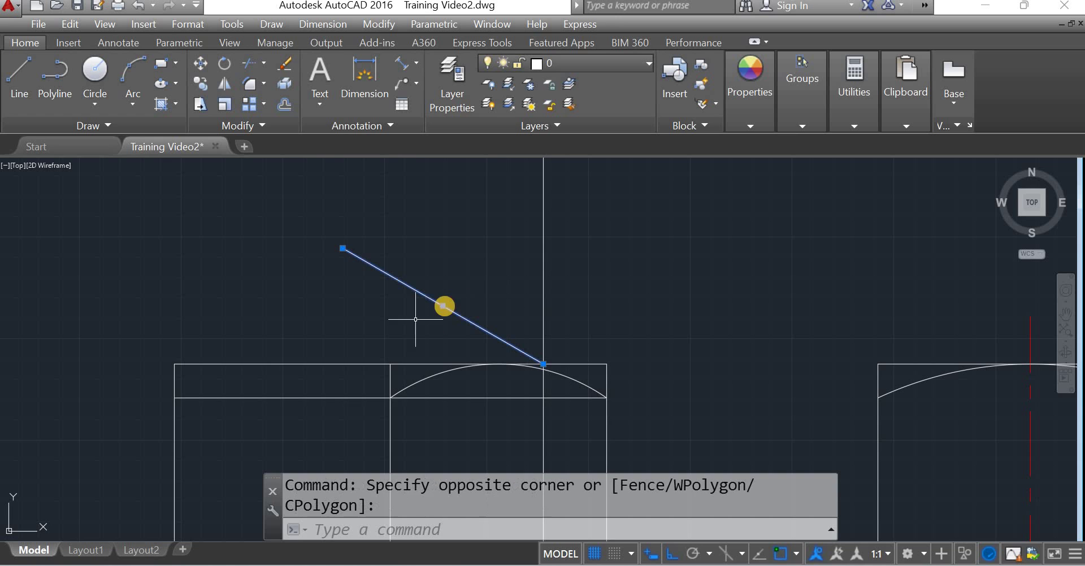
left_click(442, 306)
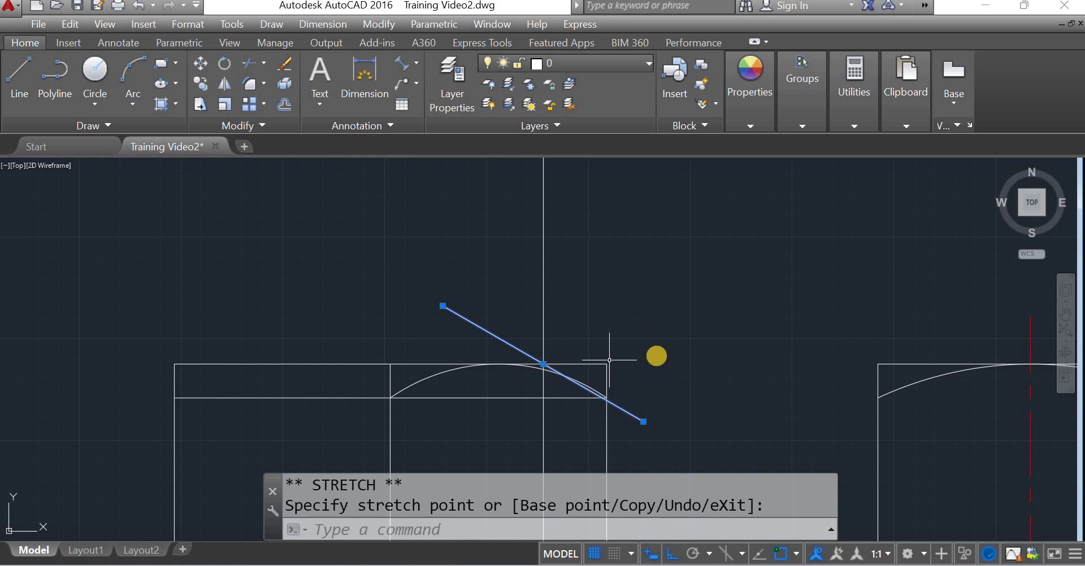
middle_click_drag(717, 359, 804, 334)
key("Escape")
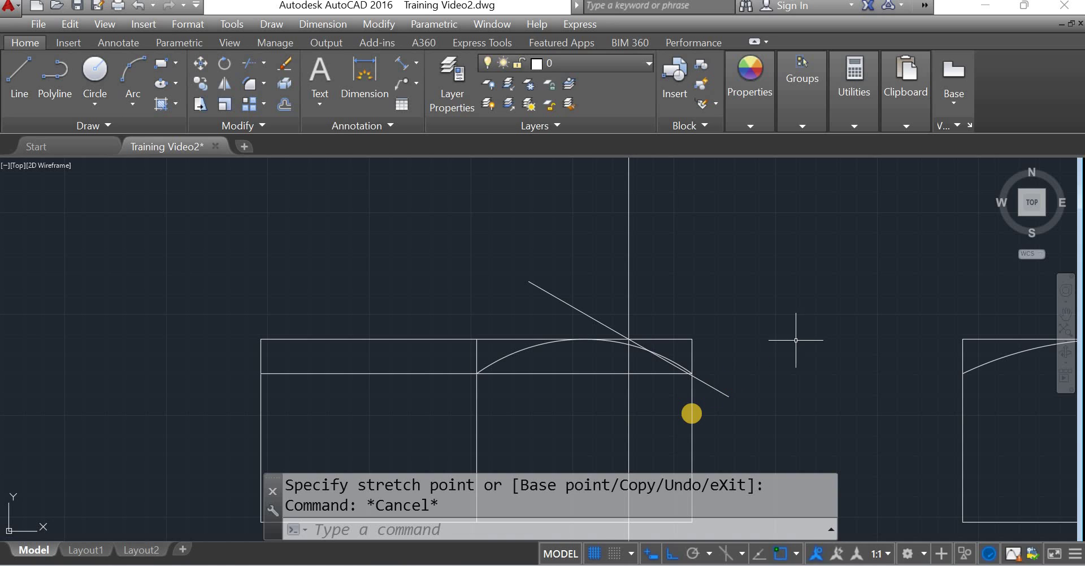
key("Escape")
Trim both ends of the sloping line back to the front view's top edge and right vertical edge
type("t")
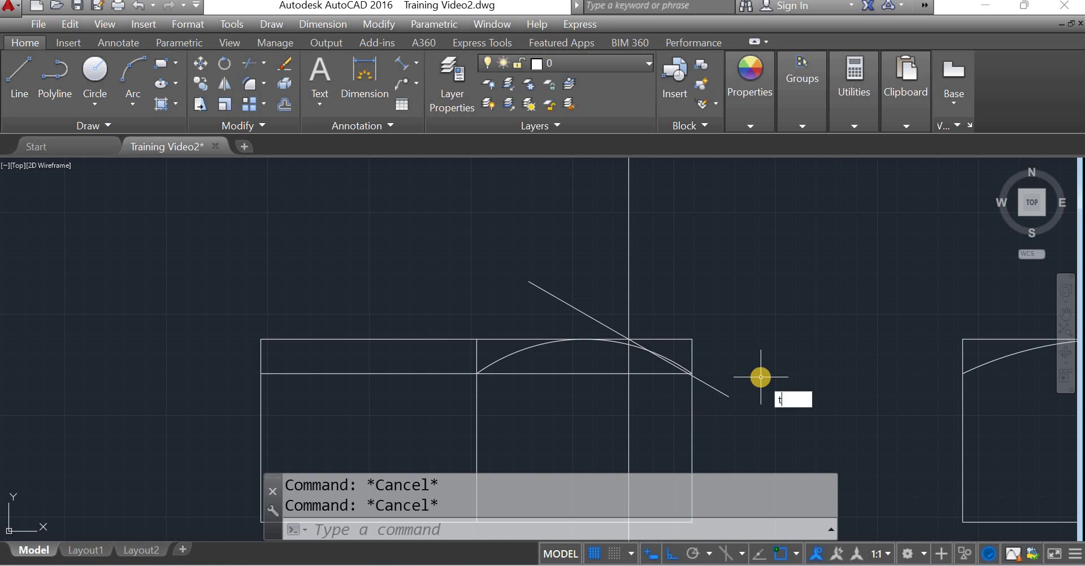
type("r")
key("Return")
left_click(692, 407)
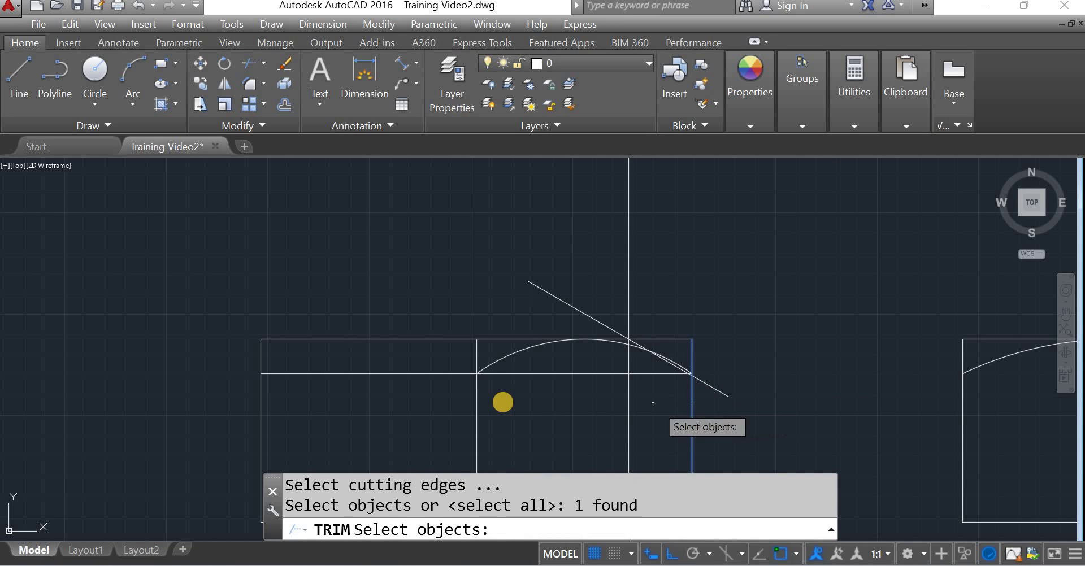
left_click(511, 340)
key("Return")
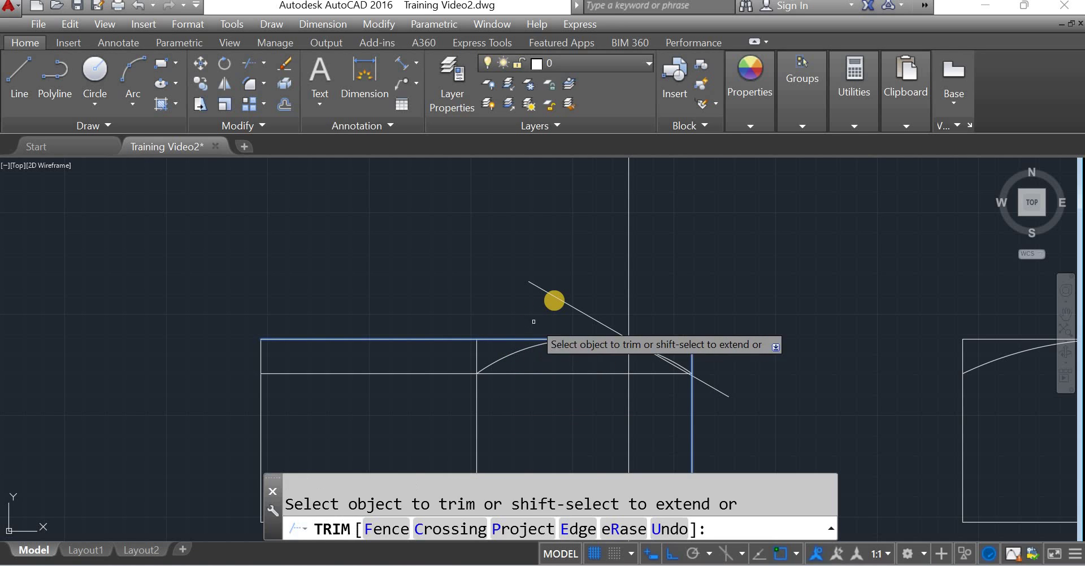
left_click(556, 298)
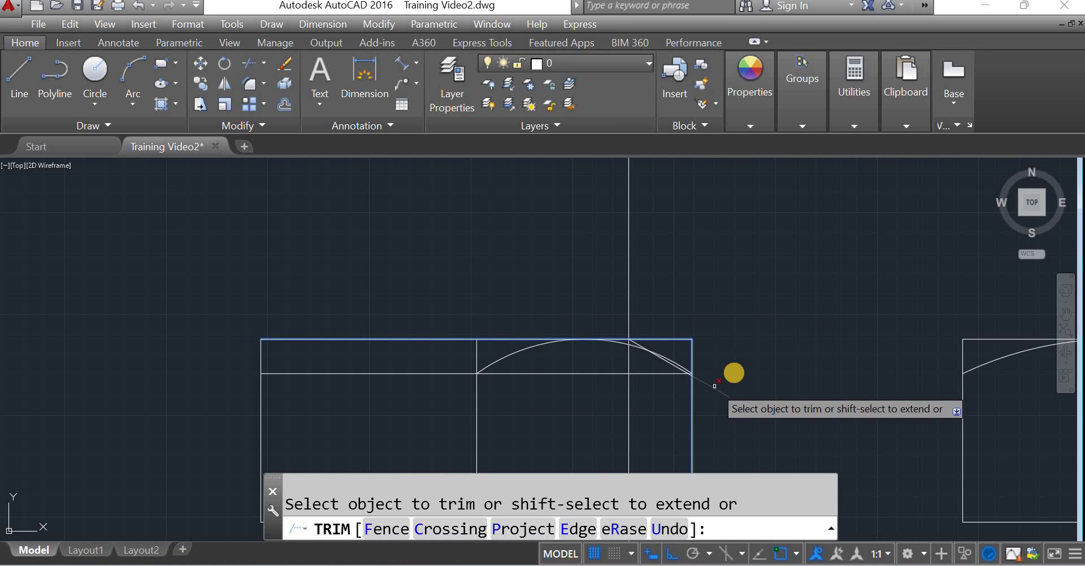
key("Escape")
Trim the arc and horizontal construction line beyond the sloping line, and cut away the top-right corner outside it
scroll(652, 361, "up", 5)
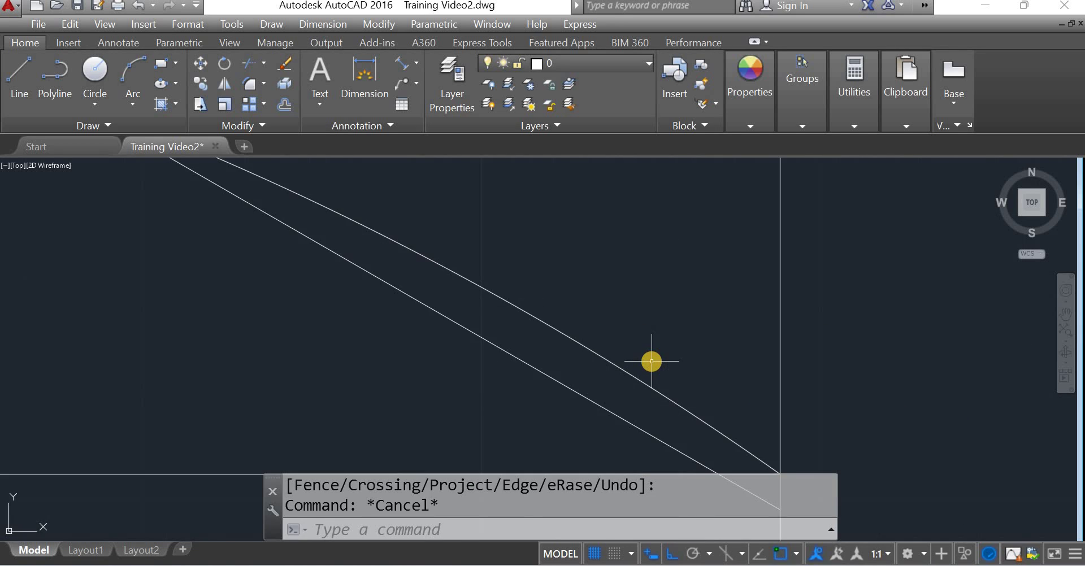
type("tr")
key("Return")
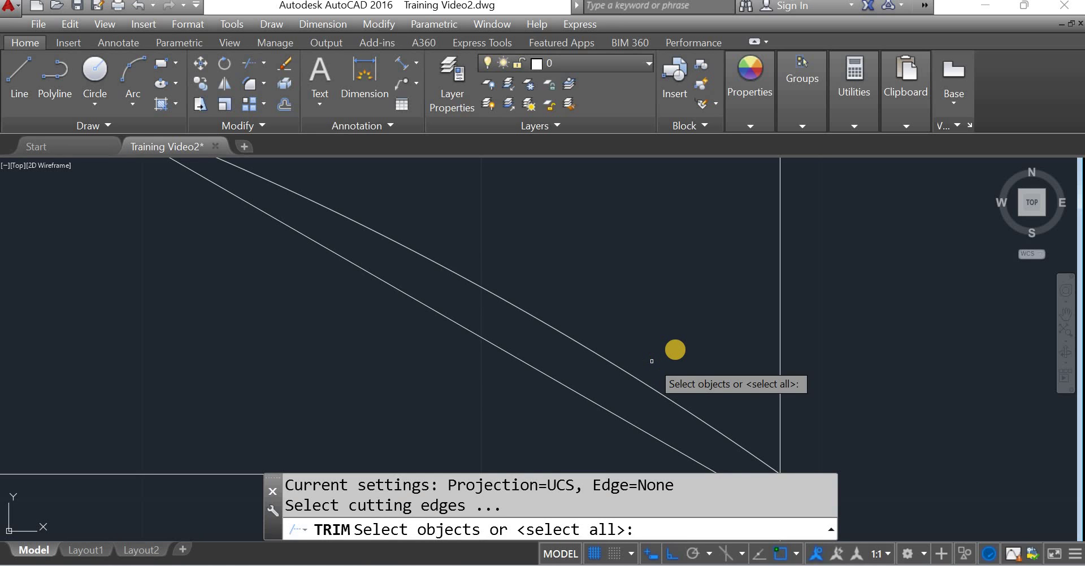
key("Return")
scroll(673, 354, "down", 4)
left_click(687, 378)
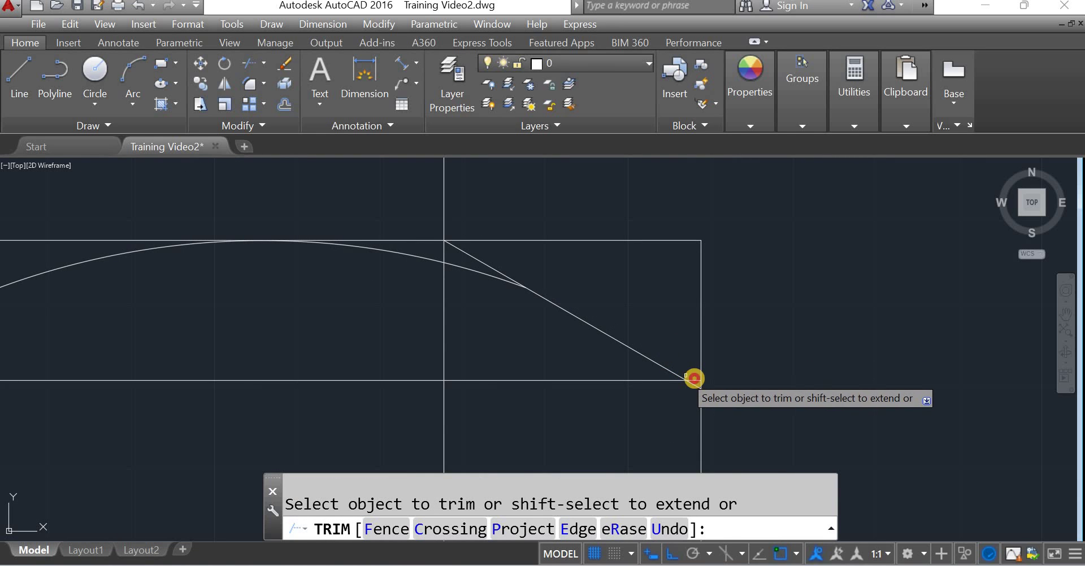
left_click(695, 380)
left_click(698, 376)
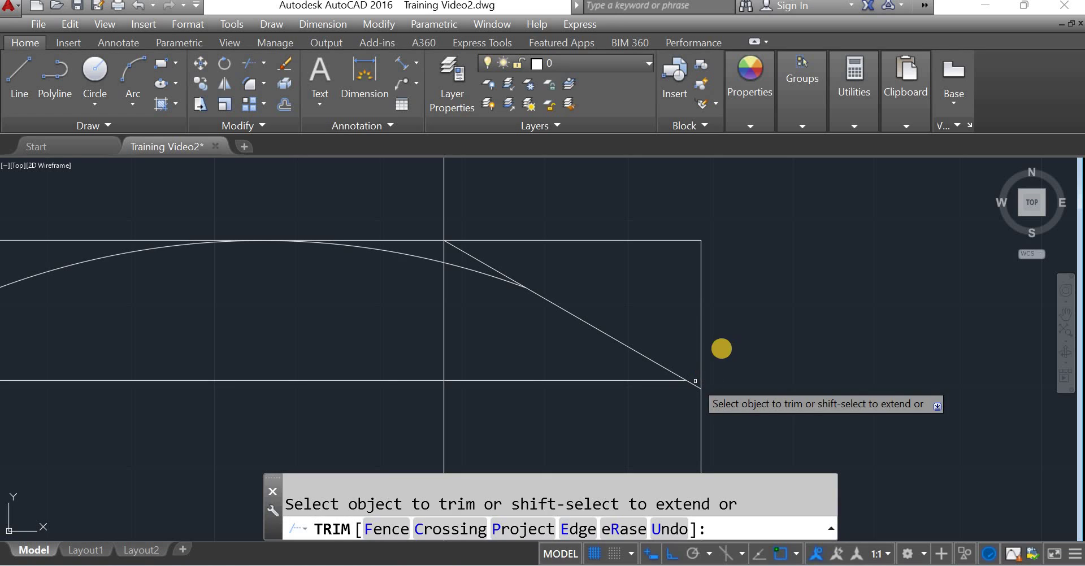
left_click(566, 240)
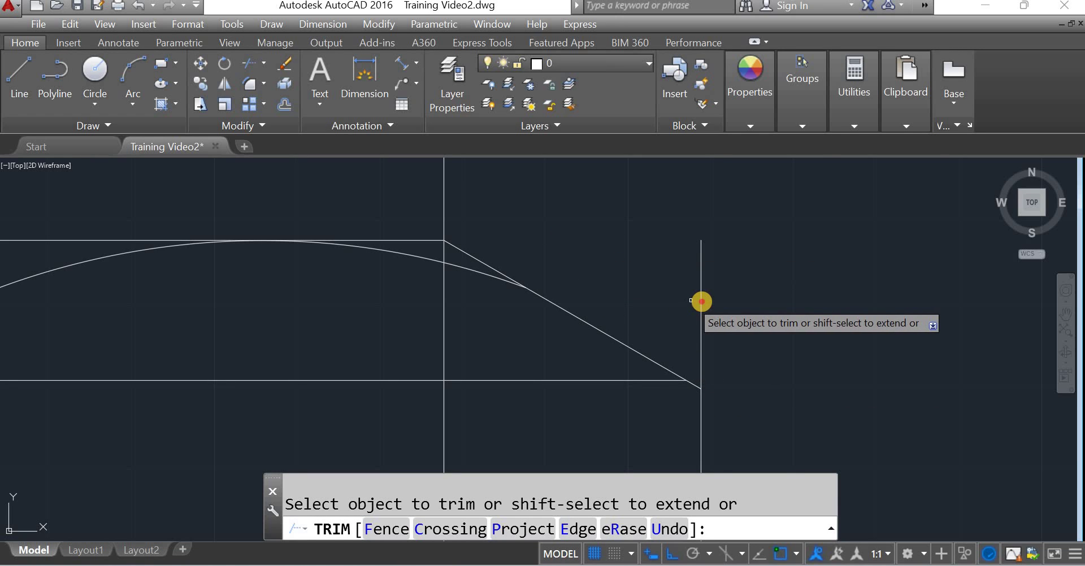
key("Escape")
Delete the vertical projection line and the horizontal construction line from the two-face front view
scroll(718, 257, "down", 3)
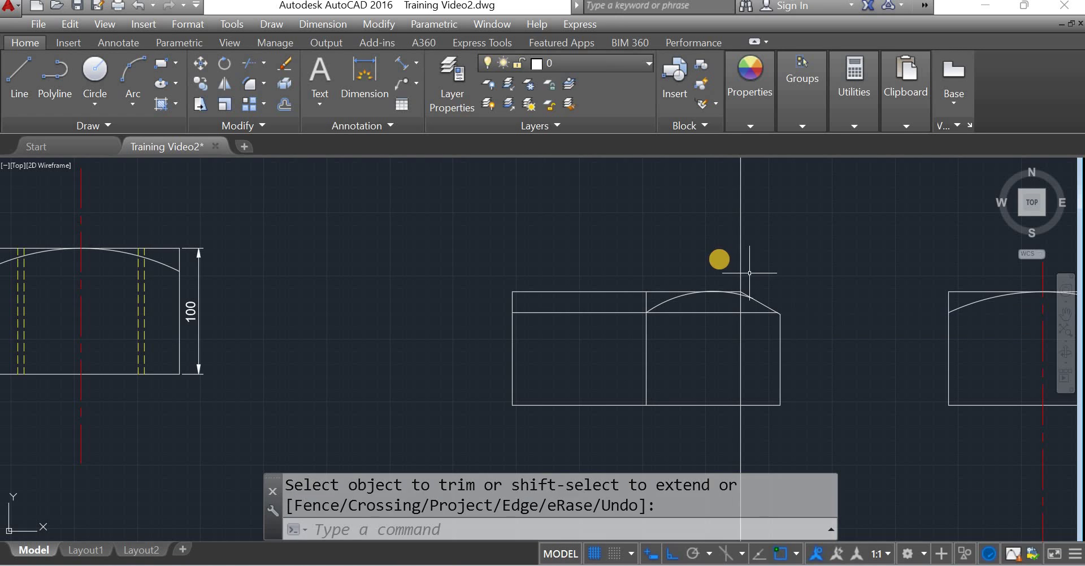
left_click(720, 260)
key("Delete")
left_click_drag(724, 345, 723, 304)
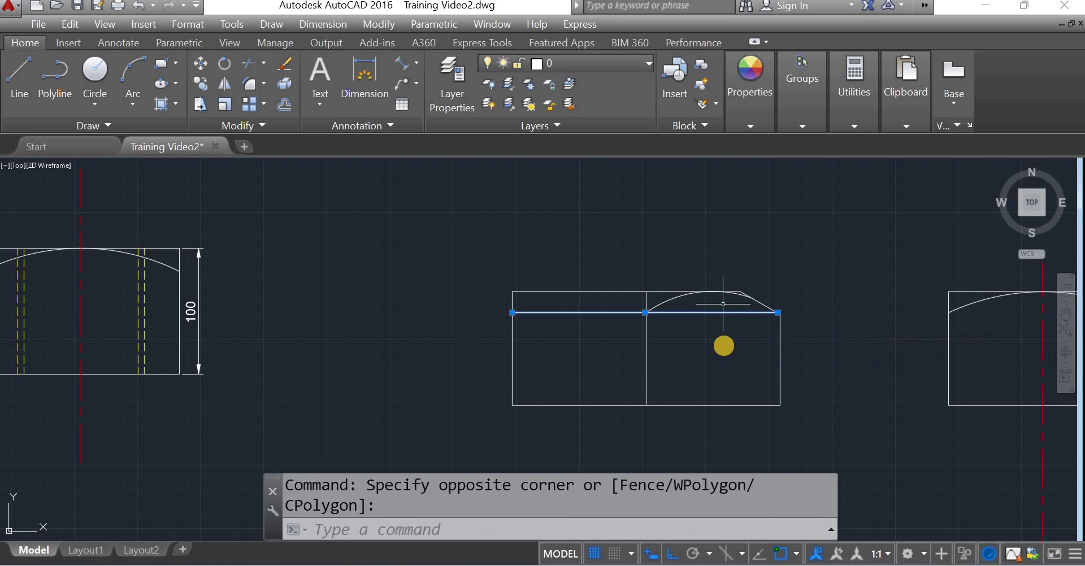
Mirror the right face's arc and sloping chamfer line about the middle vertical edge, keeping the originals
scroll(746, 300, "up", 4)
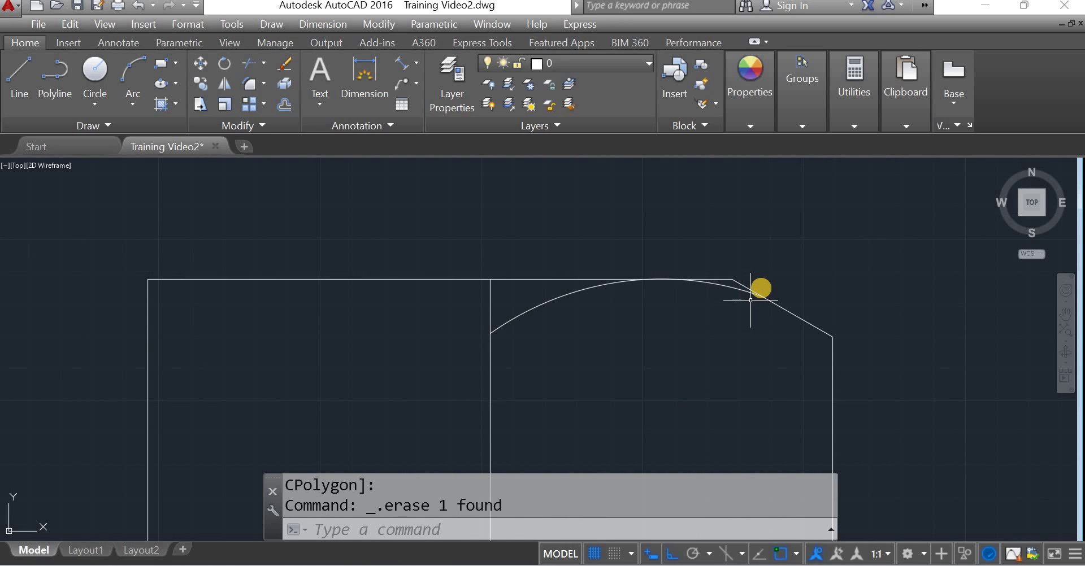
left_click(753, 287)
left_click(751, 304)
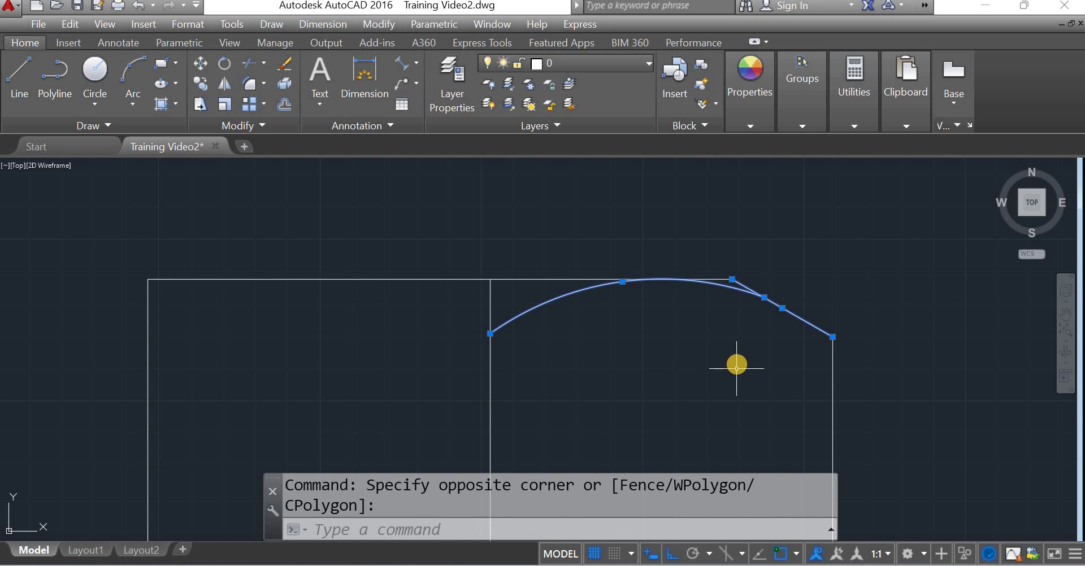
type("mi")
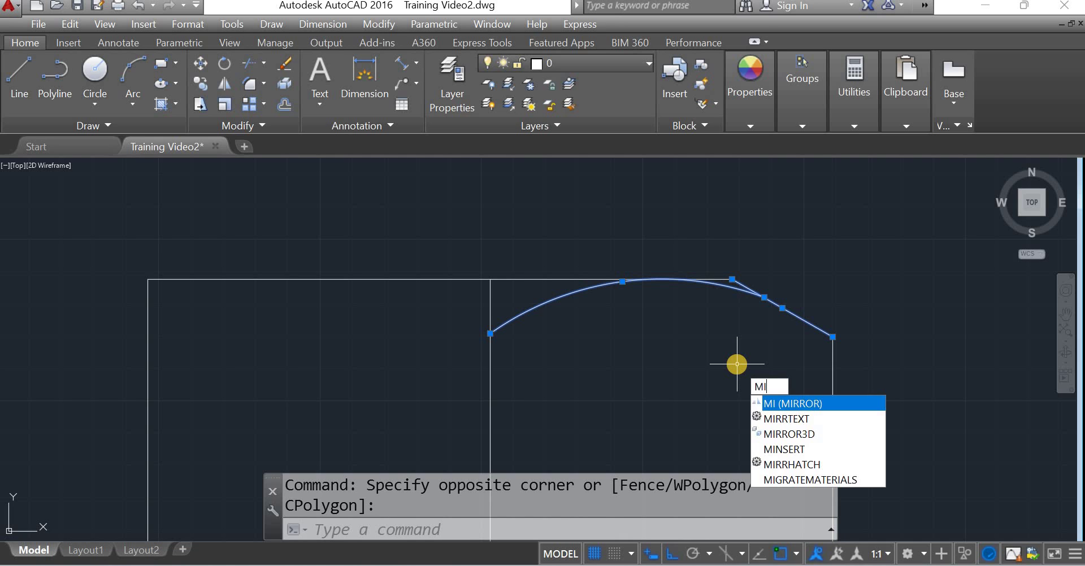
key("Return")
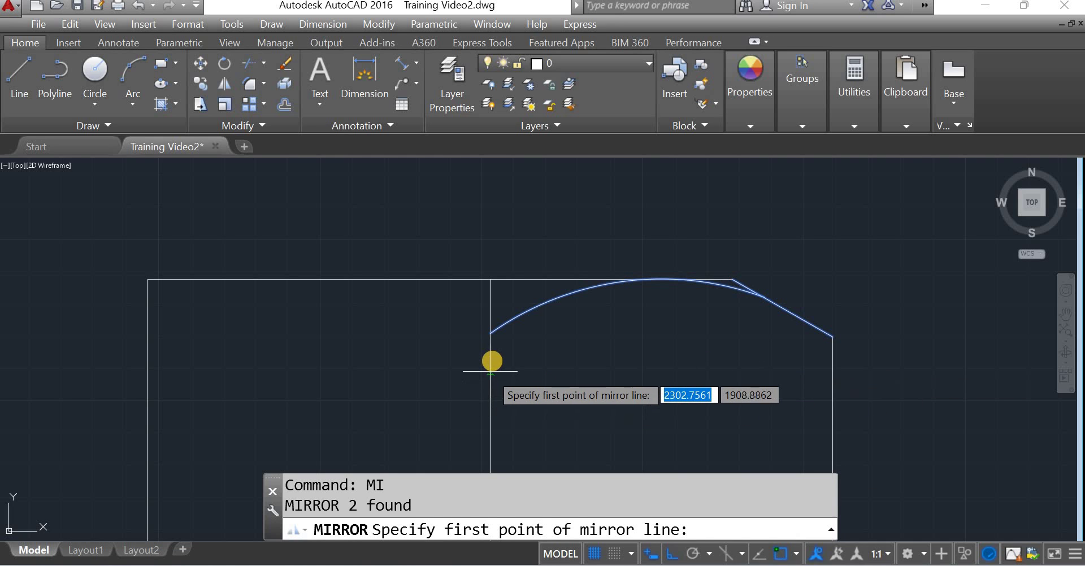
left_click(489, 395)
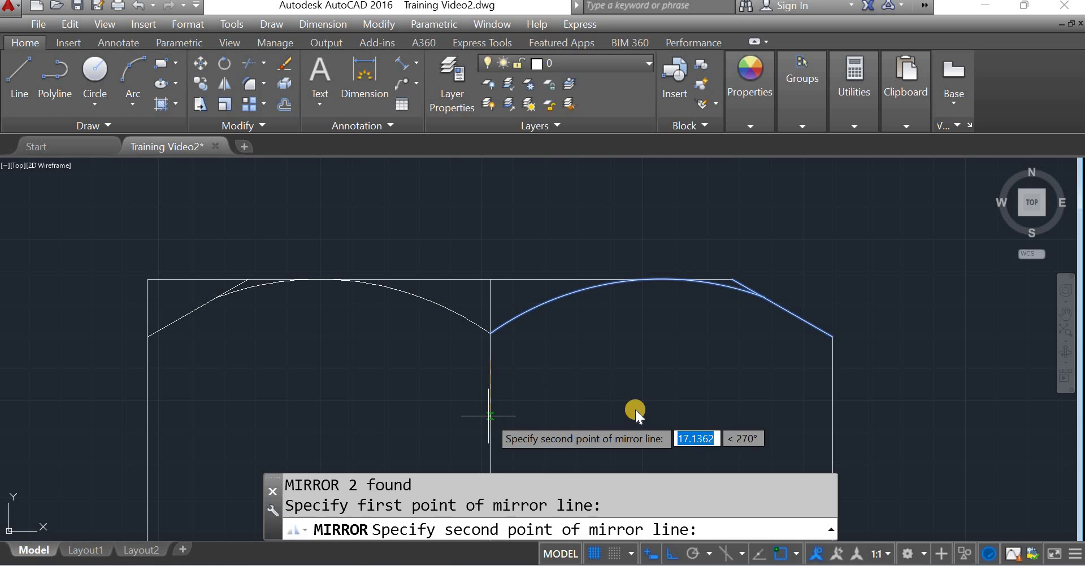
left_click(489, 416)
key("Return")
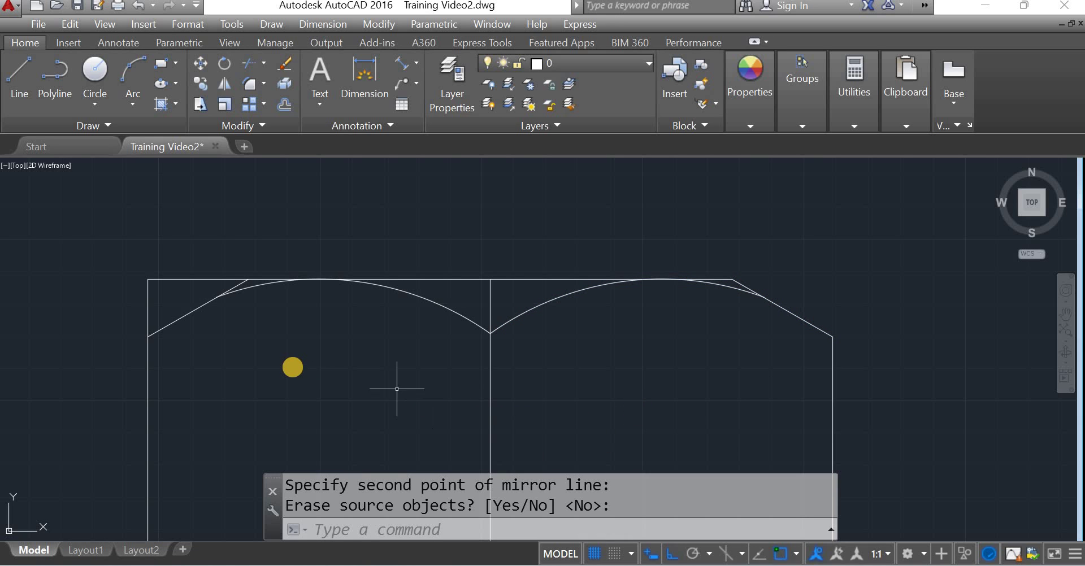
Trim away the front view's top-left corner outside the mirrored chamfer line
type("tr")
key("Return")
key("Return")
left_click(162, 300)
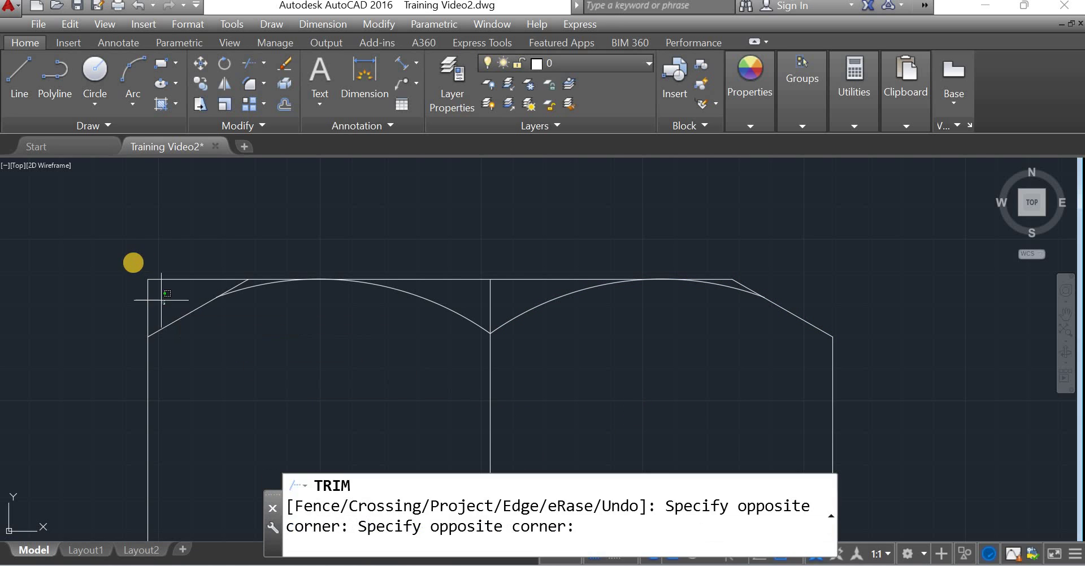
left_click(133, 260)
key("Return")
Trim the middle vertical edge above the point where the two arcs meet
scroll(553, 259, "down", 2)
key("Return")
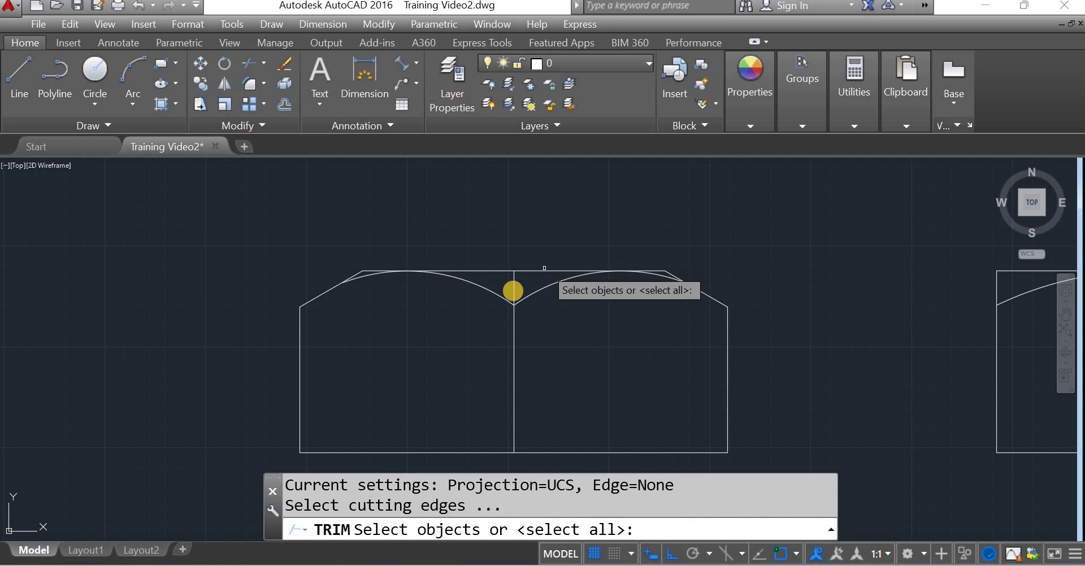
key("Return")
left_click(695, 286)
scroll(575, 256, "down", 6)
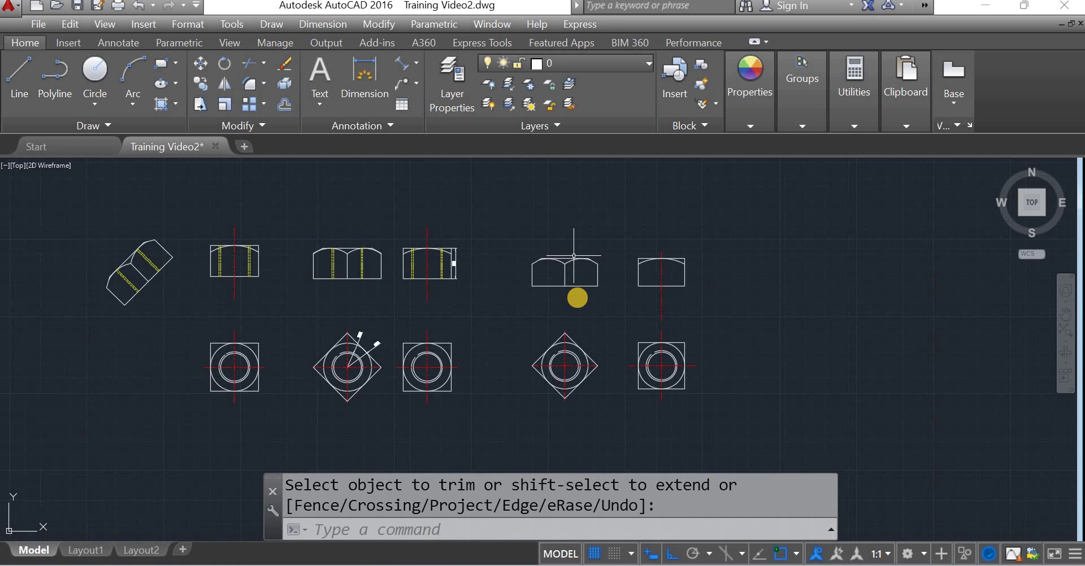
Copy the leftmost square nut front view's four hidden hole lines from its bottom-edge midpoint to the new two-face front view's bottom-edge midpoint
scroll(577, 298, "up", 4)
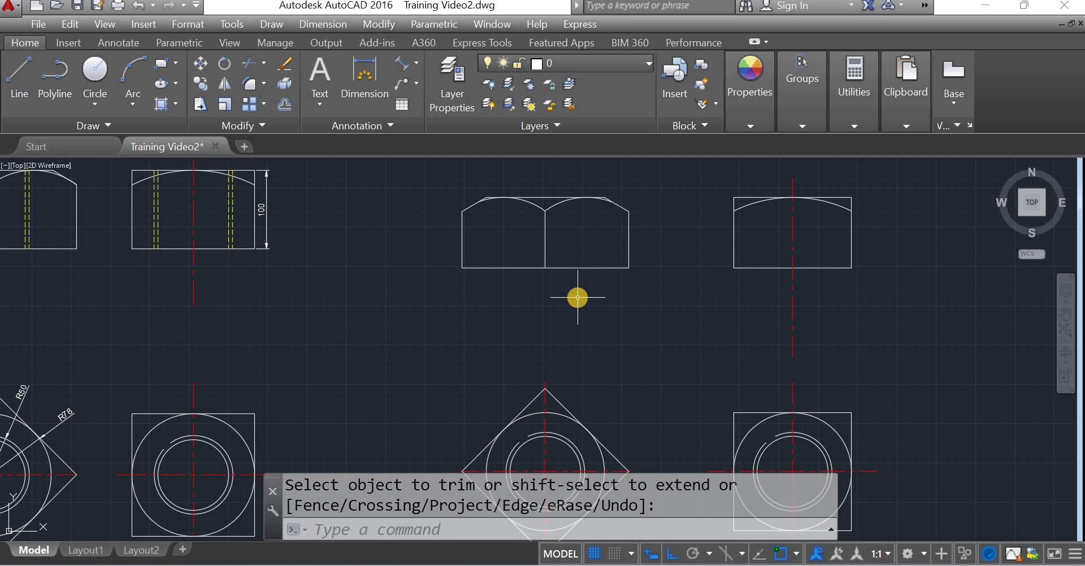
scroll(483, 294, "down", 7)
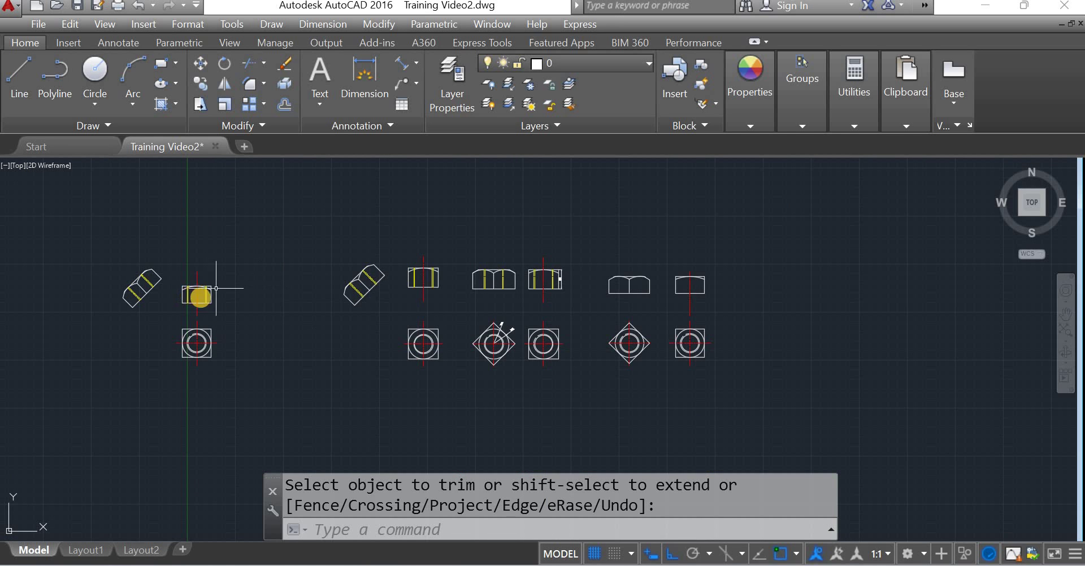
scroll(192, 295, "up", 6)
left_click(249, 302)
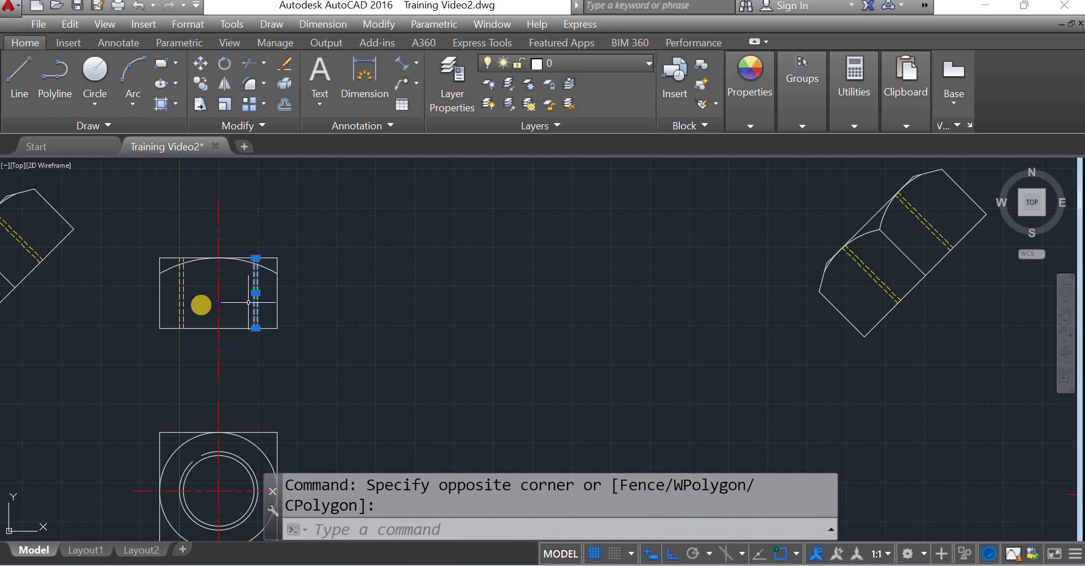
left_click(170, 296)
type("c")
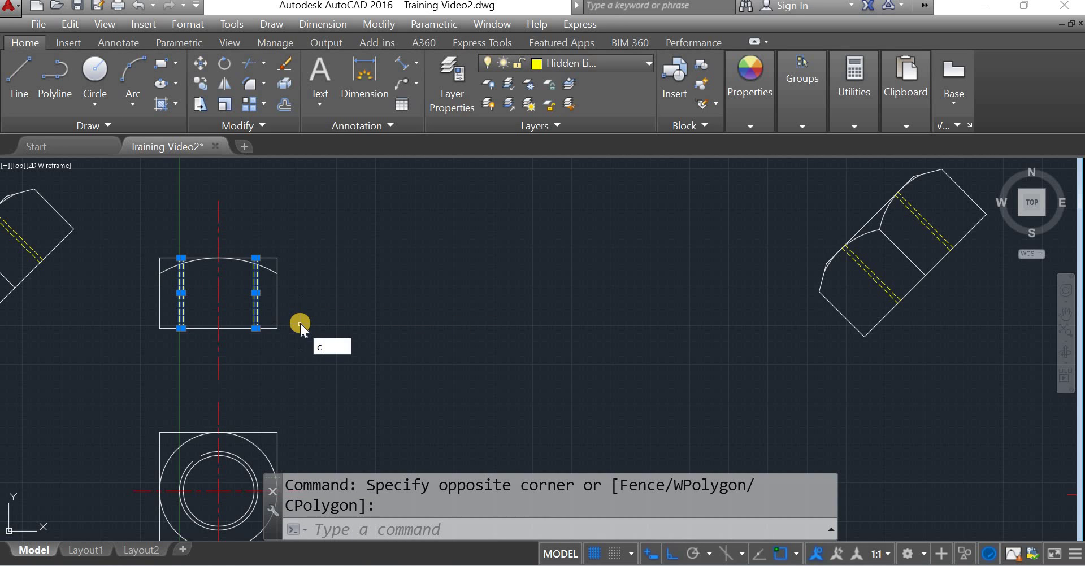
type("o")
key("Return")
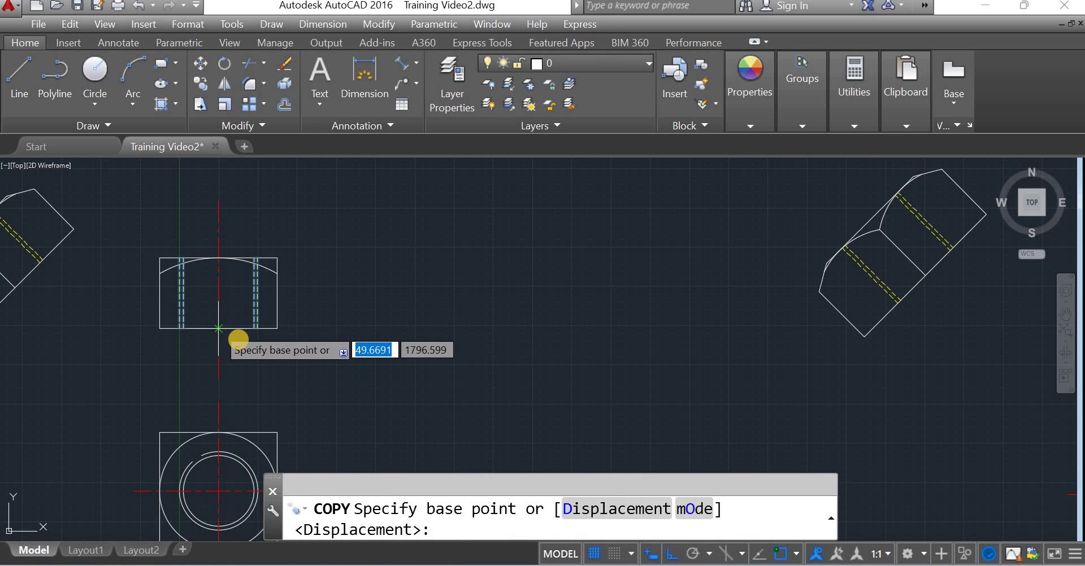
left_click(218, 328)
scroll(244, 271, "down", 5)
scroll(633, 385, "up", 5)
left_click(630, 390)
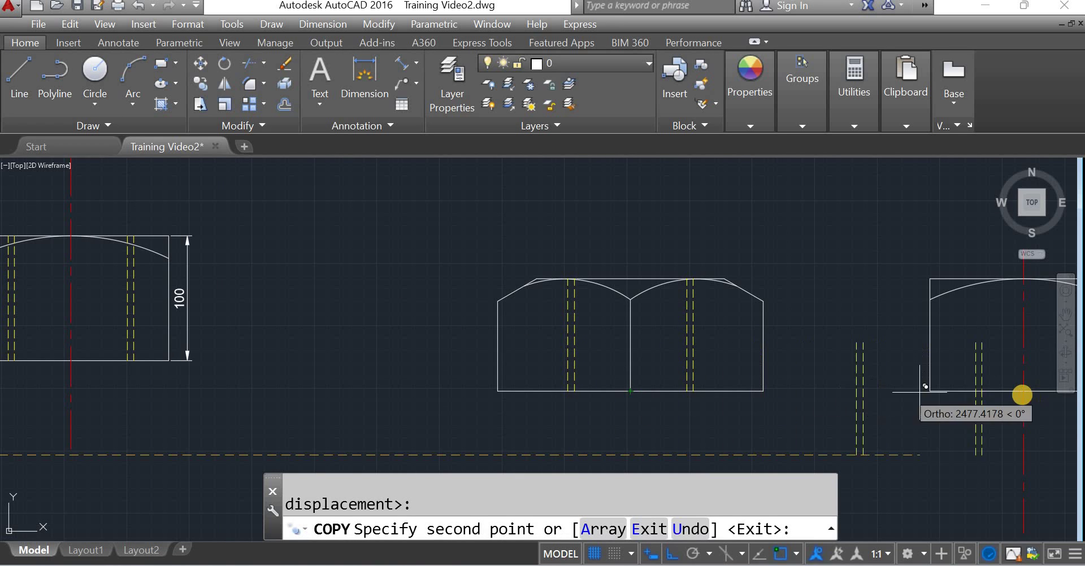
Place another copy of the hidden hole lines at the bottom-edge midpoint of the new single-face view and finish copying
left_click(1022, 391)
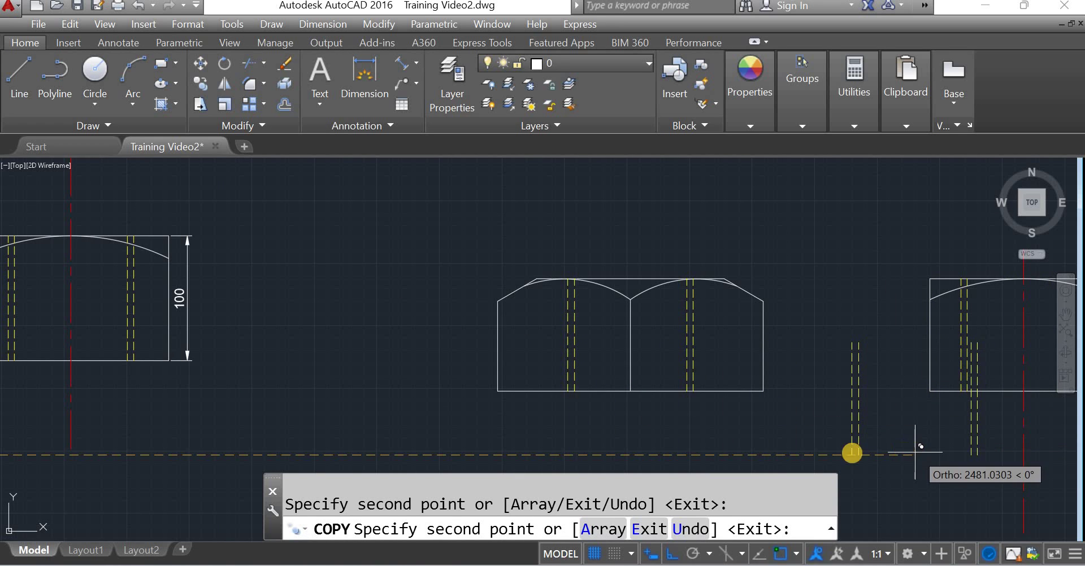
key("Return")
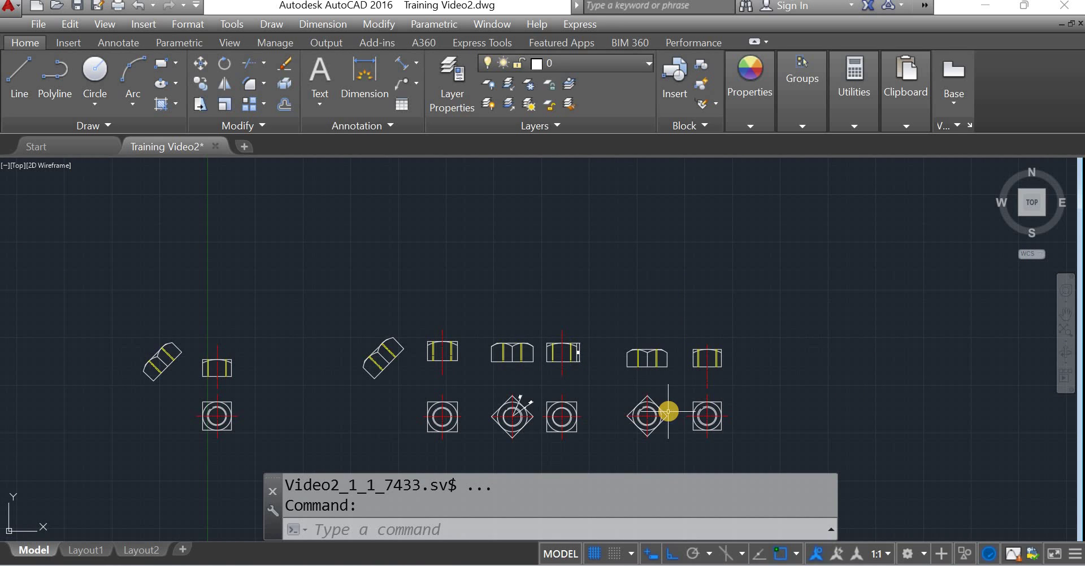
scroll(668, 412, "up", 3)
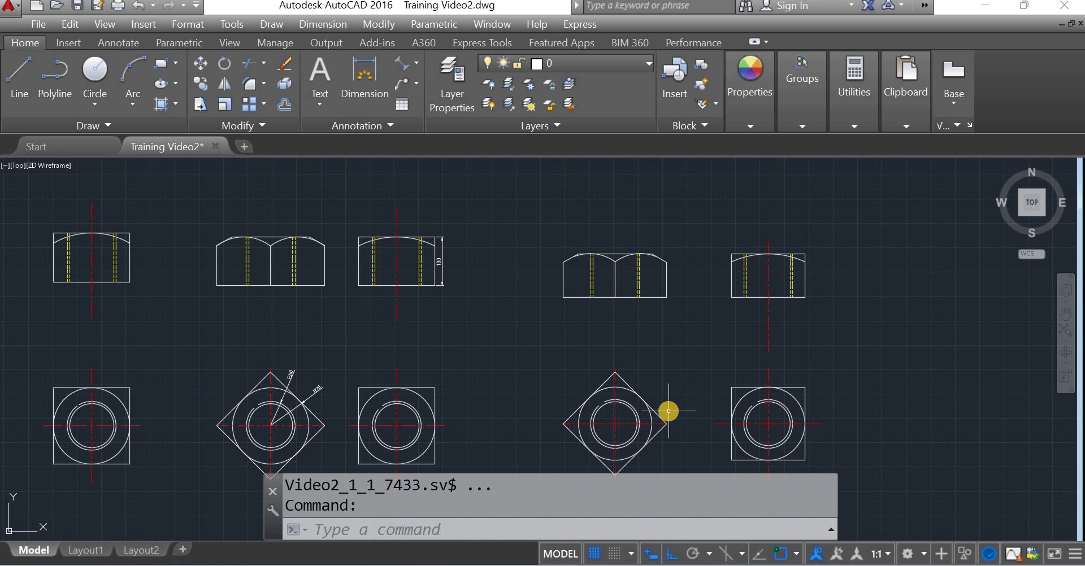